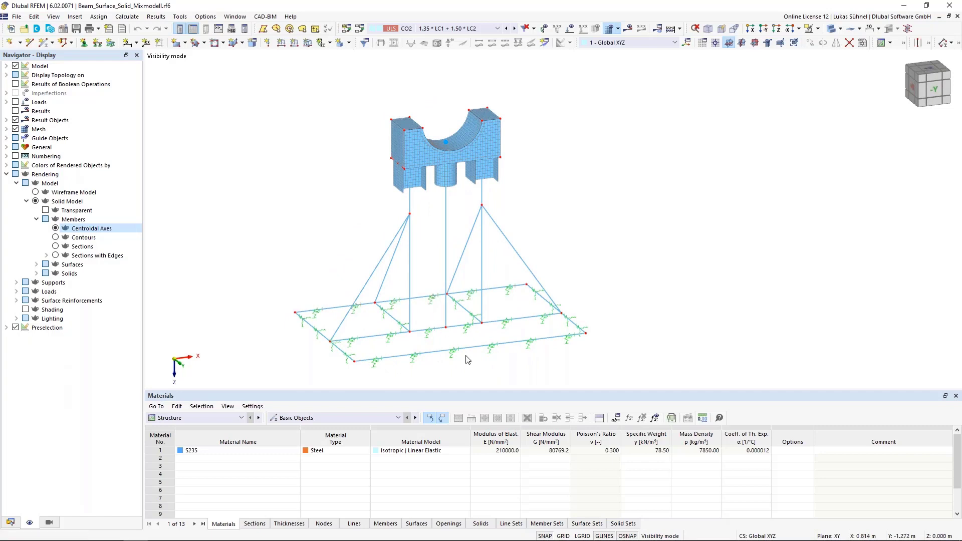
Compare the members' full section rendering with the surface stubs at the transition, and return the members to centroidal axes.
mouse_move(466, 356)
middle_mouse_down("ctrl")
mouse_move(445, 353)
mouse_move(477, 358)
middle_mouse_up("ctrl")
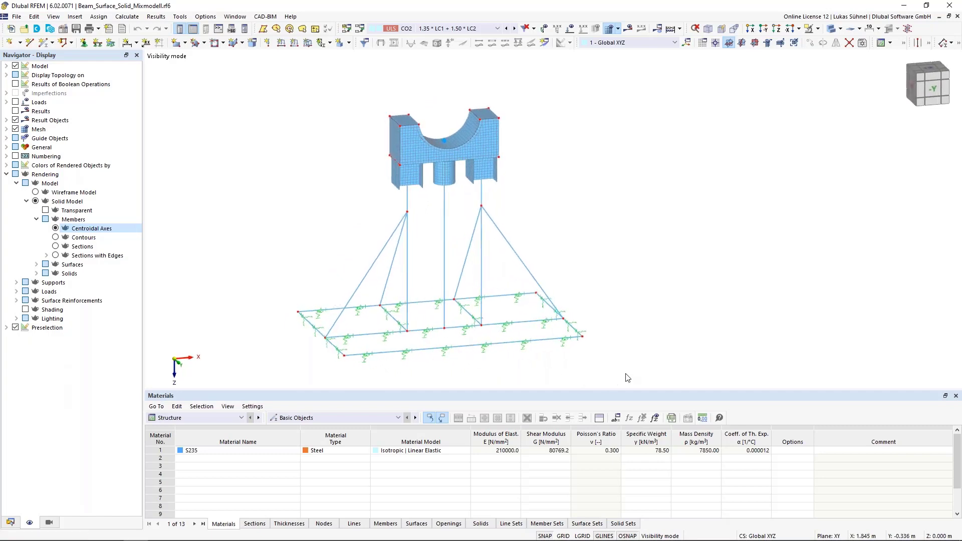
left_click_drag(628, 378, 279, 209)
scroll(451, 176, "up", 6)
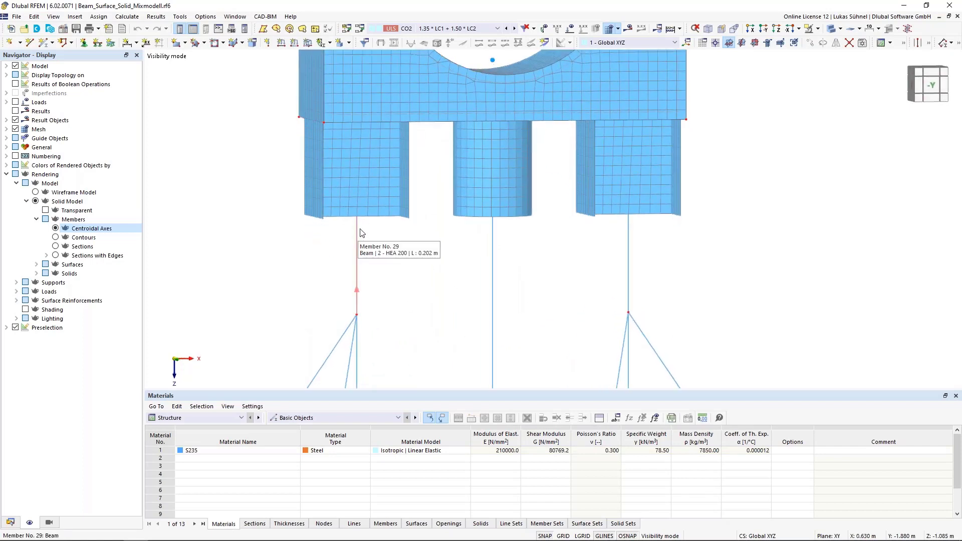
middle_click_drag(435, 151, 462, 126, "ctrl")
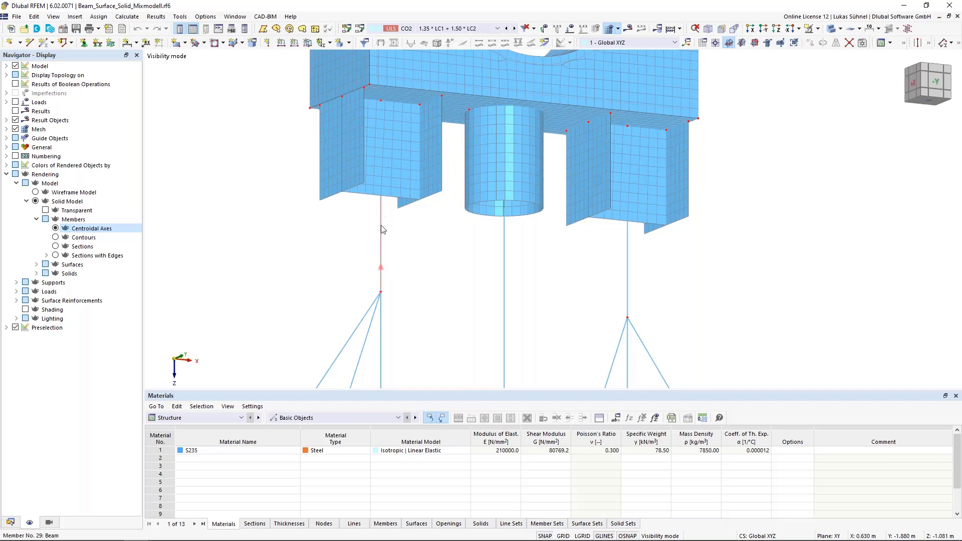
left_click(55, 247)
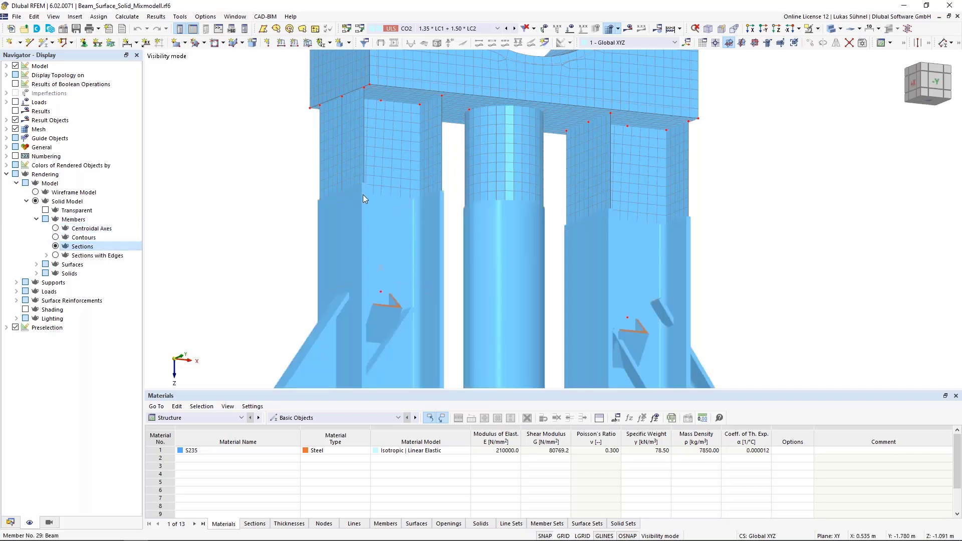
left_click(56, 229)
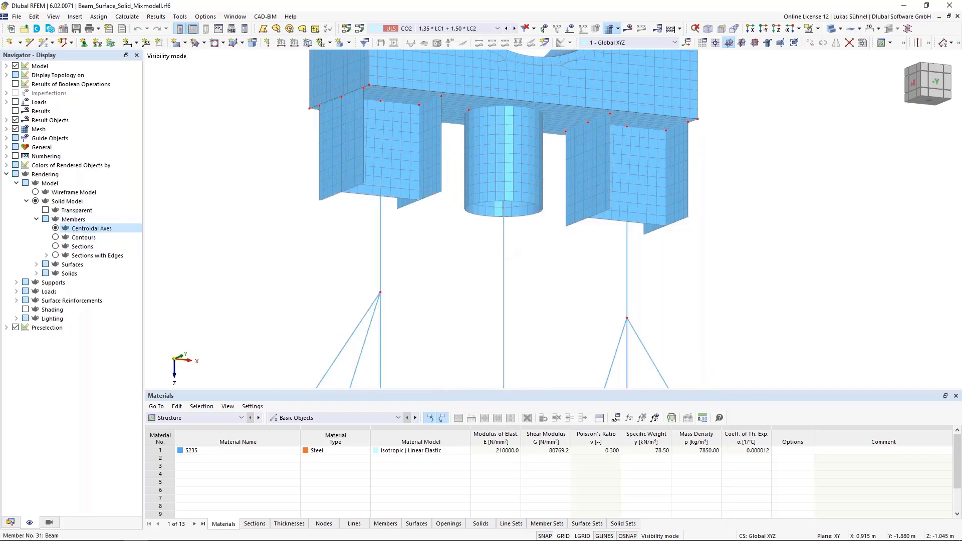
Examine the meshed saddle block and the surface stubs beneath it from the front and from below.
scroll(463, 262, "down", 2)
middle_click_drag(453, 274, 434, 318)
scroll(430, 256, "up", 1)
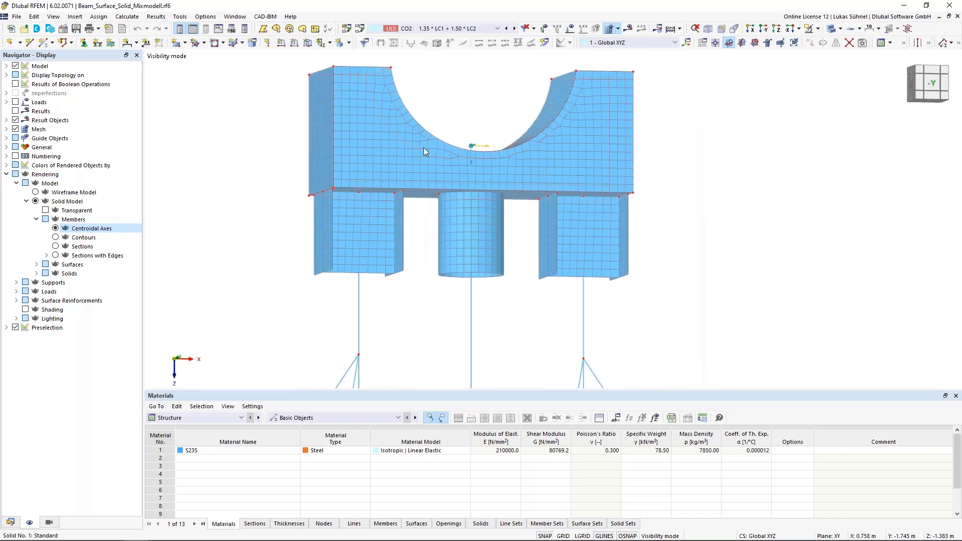
middle_click_drag(417, 108, 459, 152, "ctrl")
middle_click_drag(401, 323, 405, 286)
middle_click_drag(424, 356, 411, 261, "ctrl")
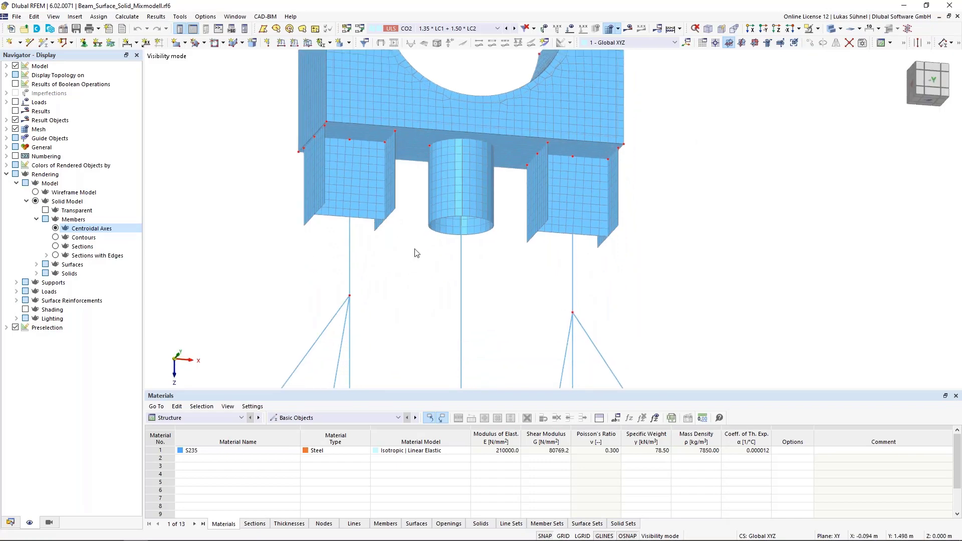
middle_click_drag(350, 219, 372, 255)
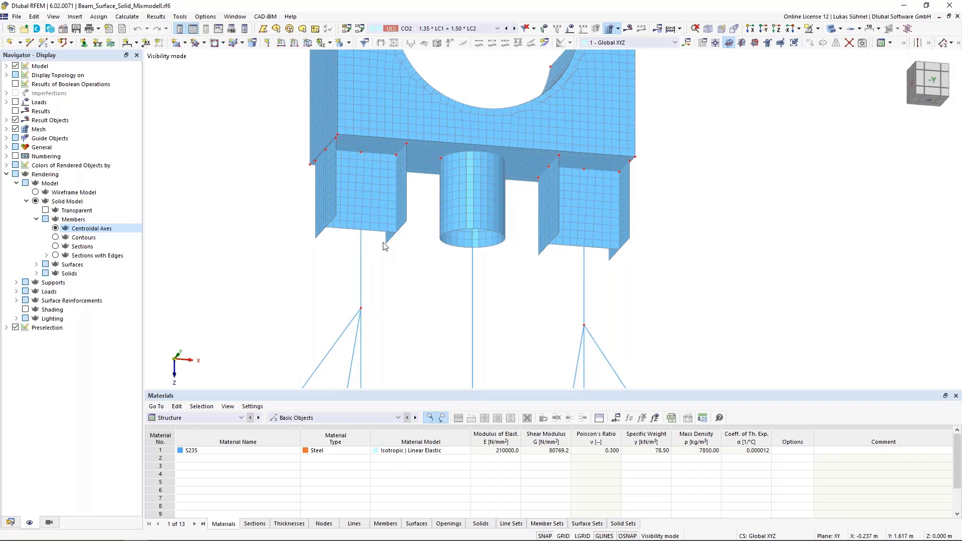
scroll(389, 267, "up", 3)
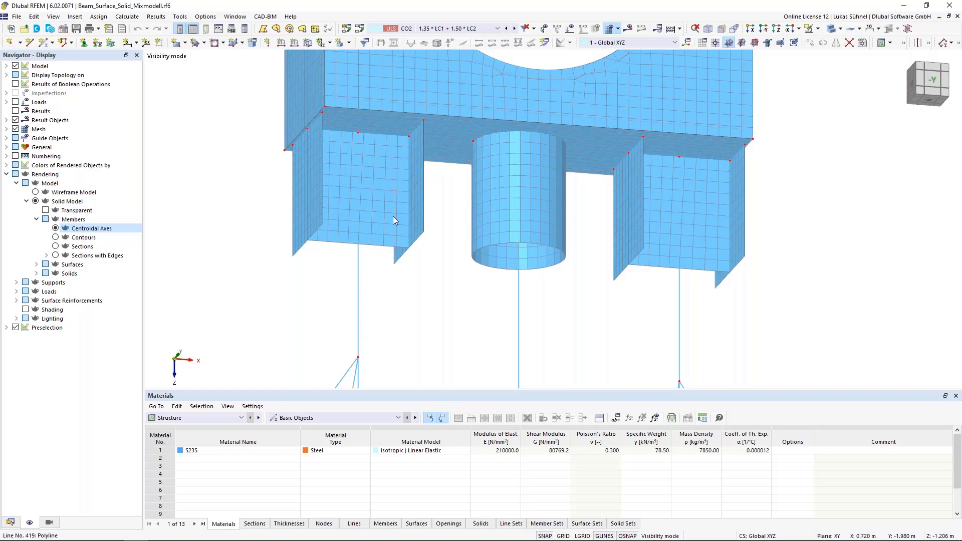
Try to generate surfaces from the HEA 200 member below the left surface stub.
right_click(359, 281)
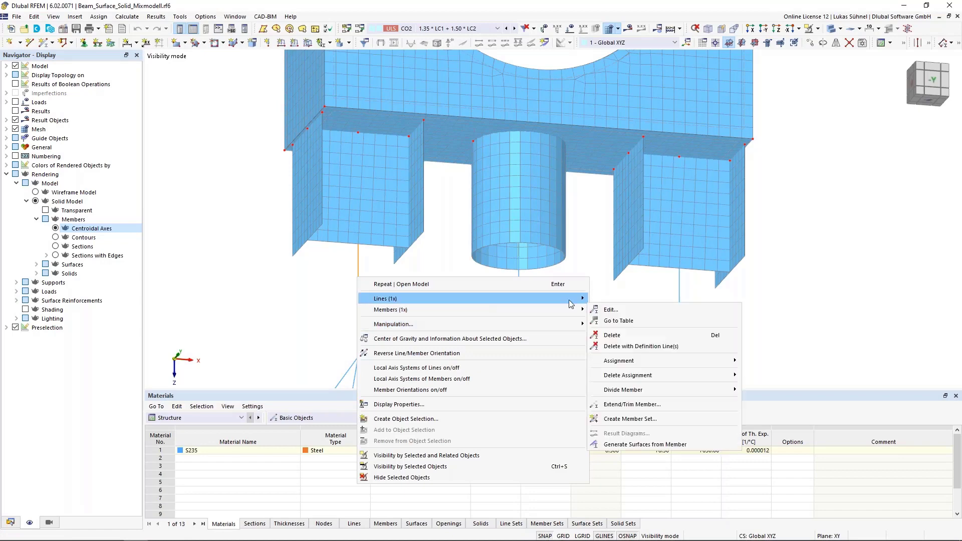
mouse_move(577, 309)
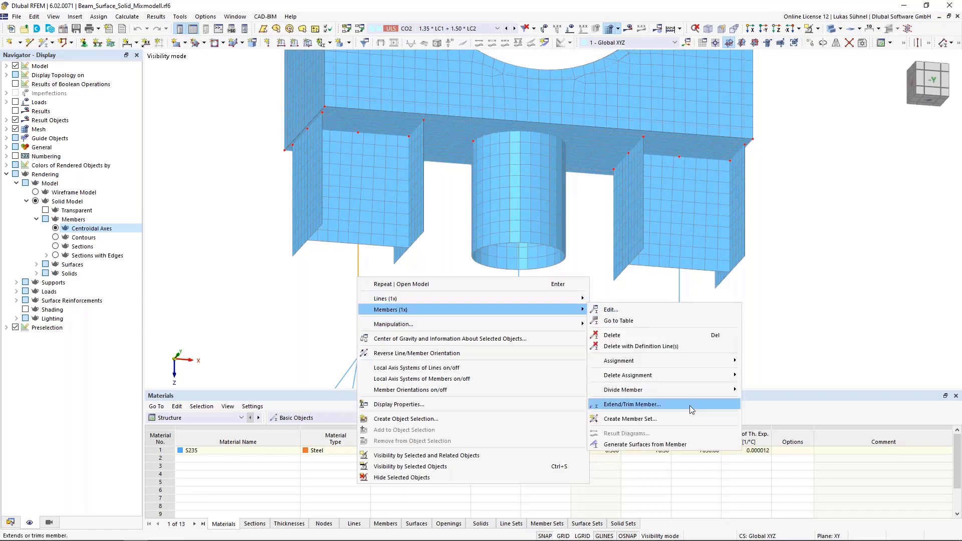
left_click(642, 445)
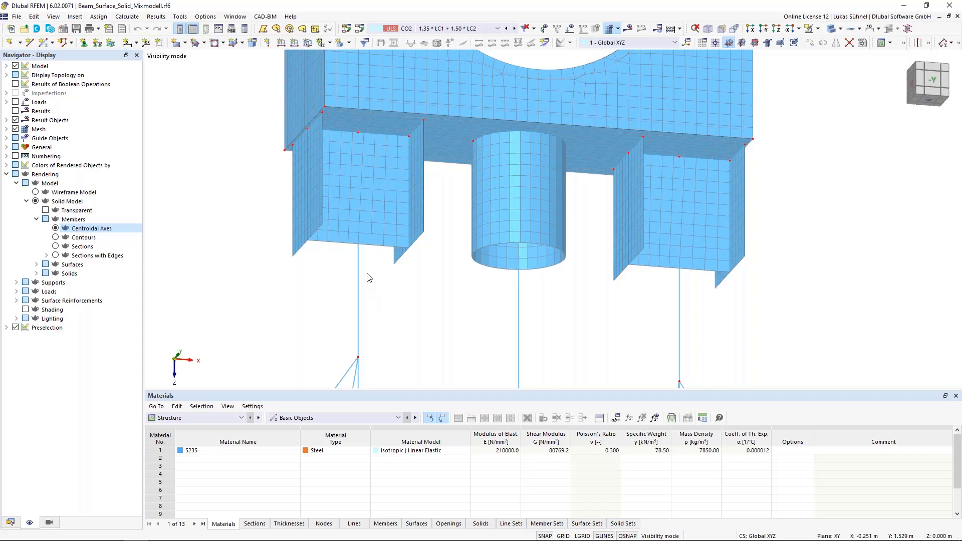
Highlight and deselect the left I-section stub's surfaces, and examine where member No. 29 meets the stub's lower edge.
scroll(371, 300, "up", 2)
scroll(377, 291, "up", 2)
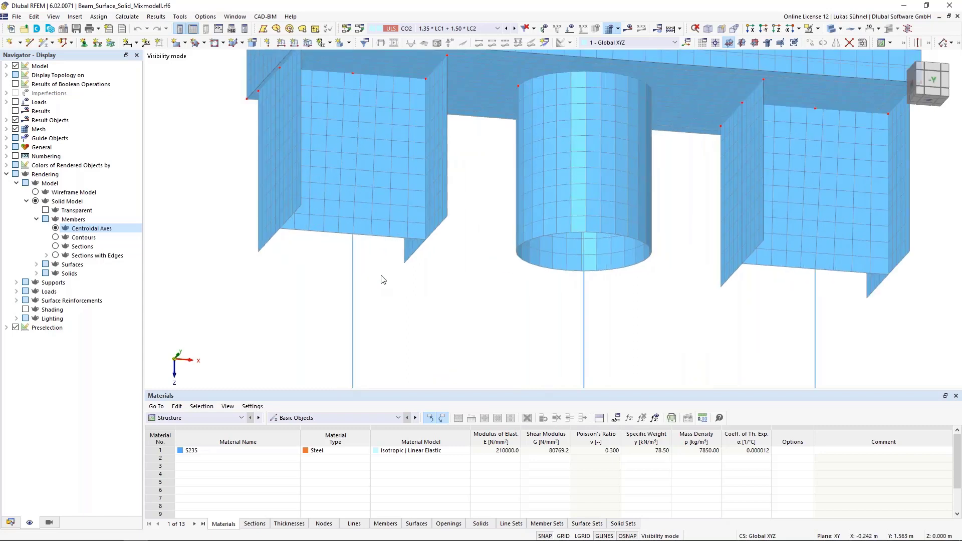
left_click_drag(456, 198, 207, 211)
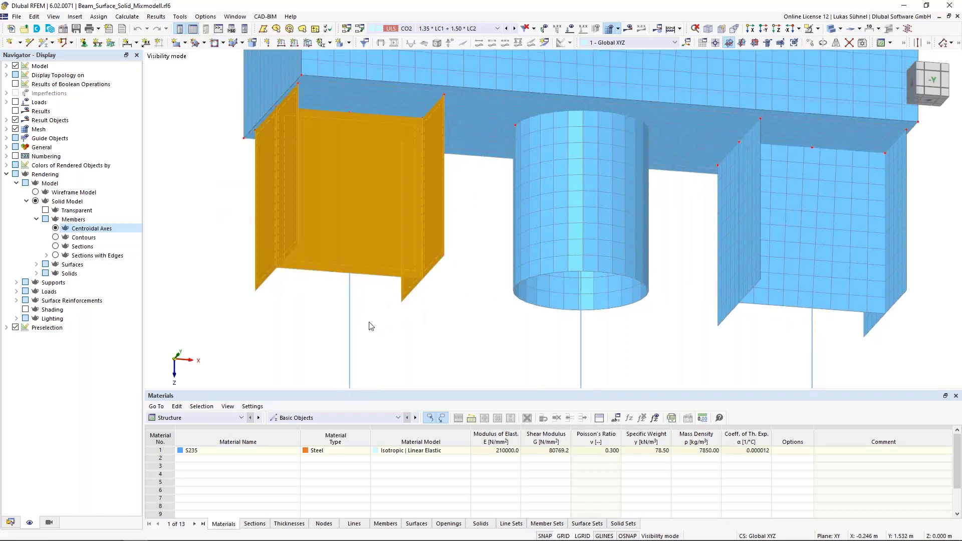
left_click(398, 329)
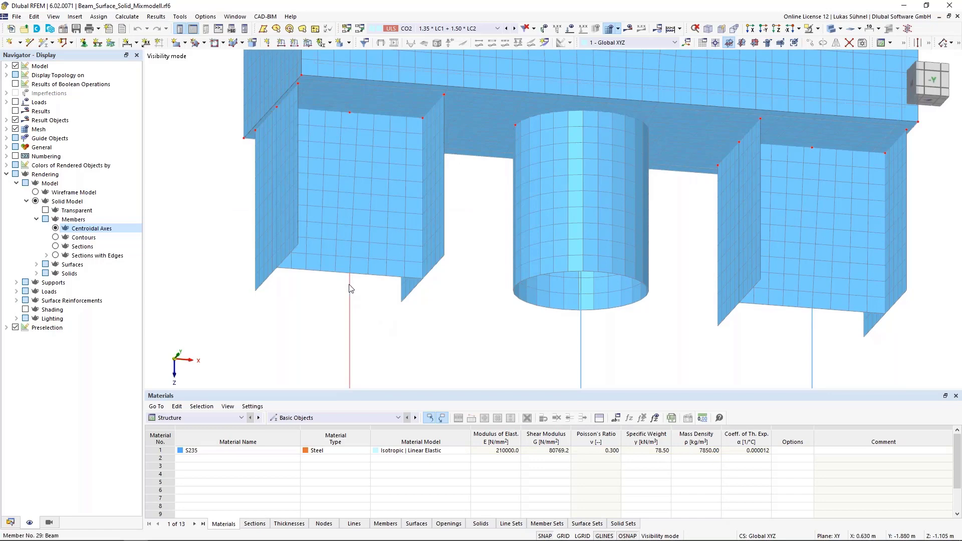
mouse_move(350, 278)
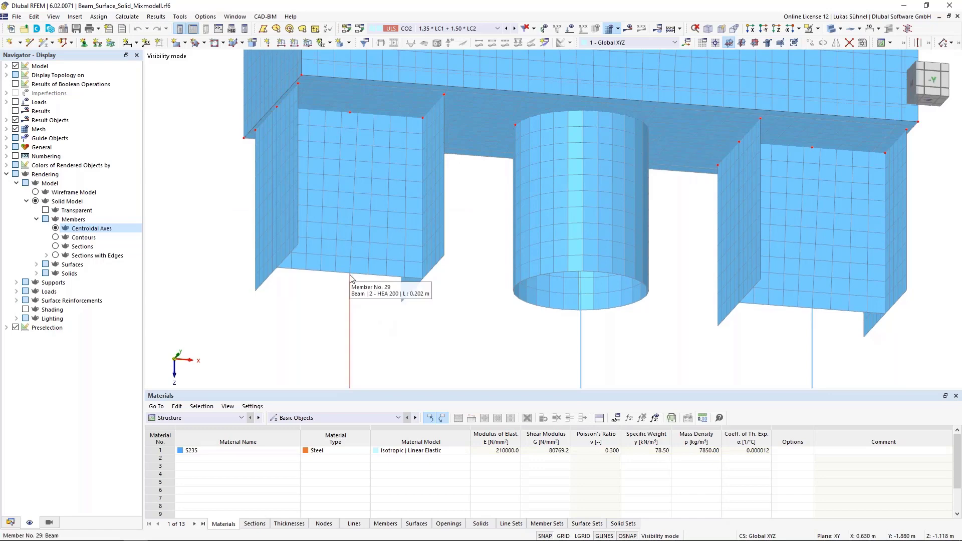
scroll(351, 281, "down", 3)
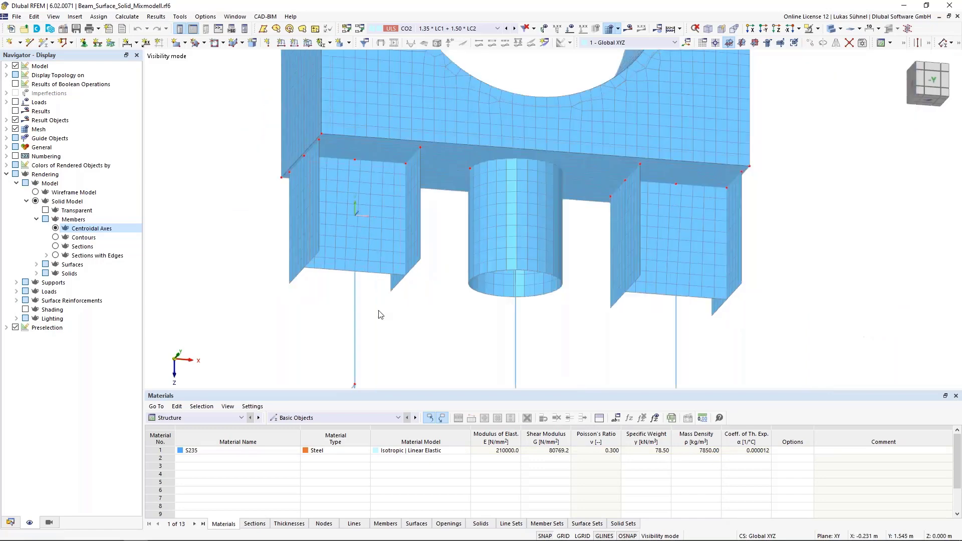
scroll(352, 224, "up", 3)
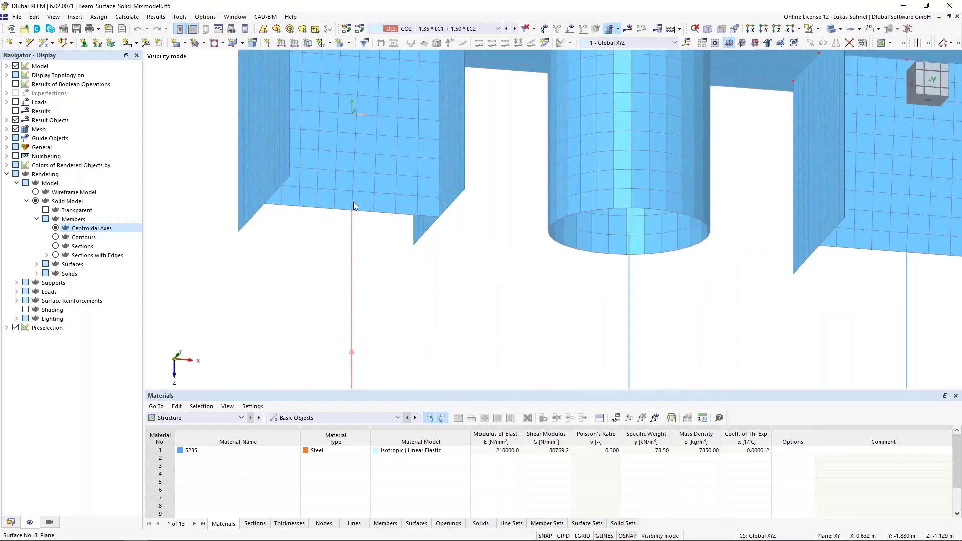
mouse_move(351, 211)
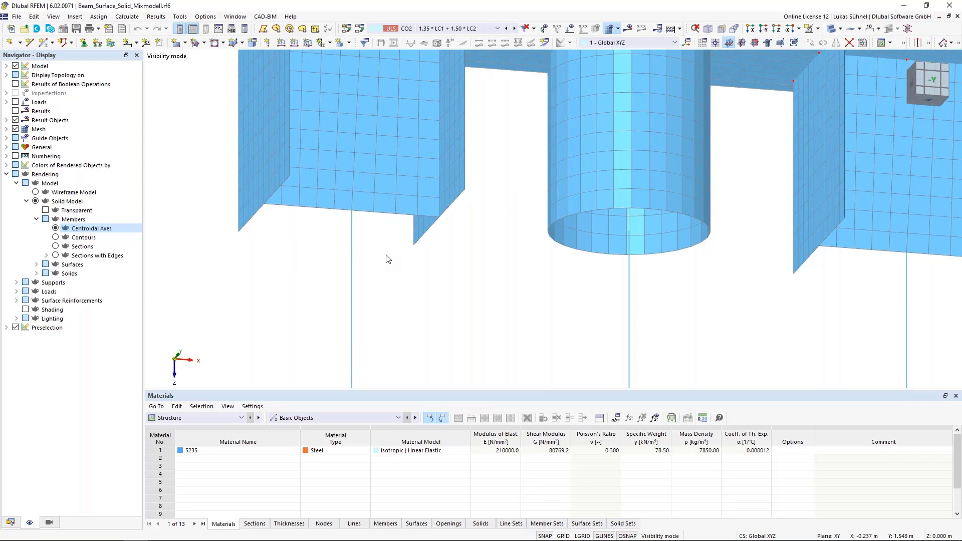
Review the properties of the central vertical CHS member and close them without changes.
middle_click_drag(392, 275, 392, 293)
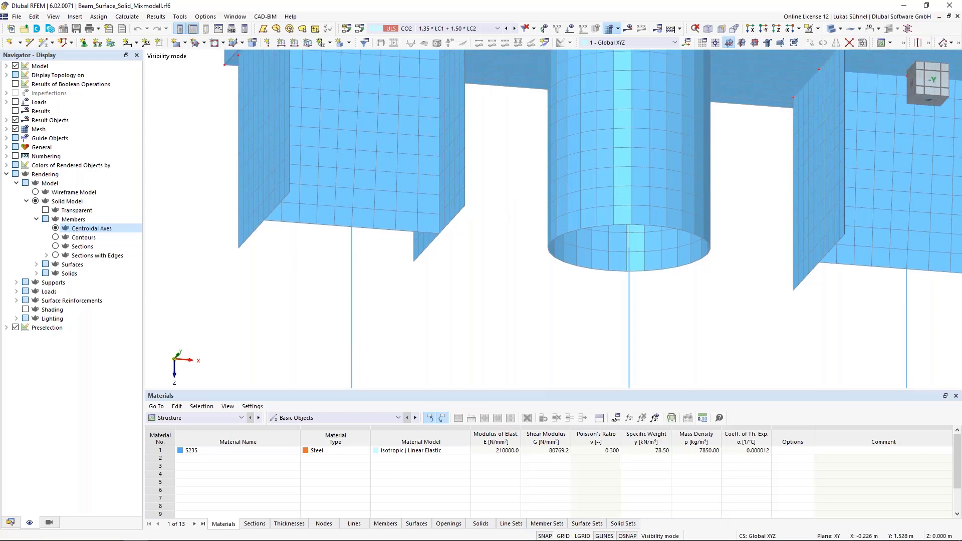
scroll(383, 281, "down", 1)
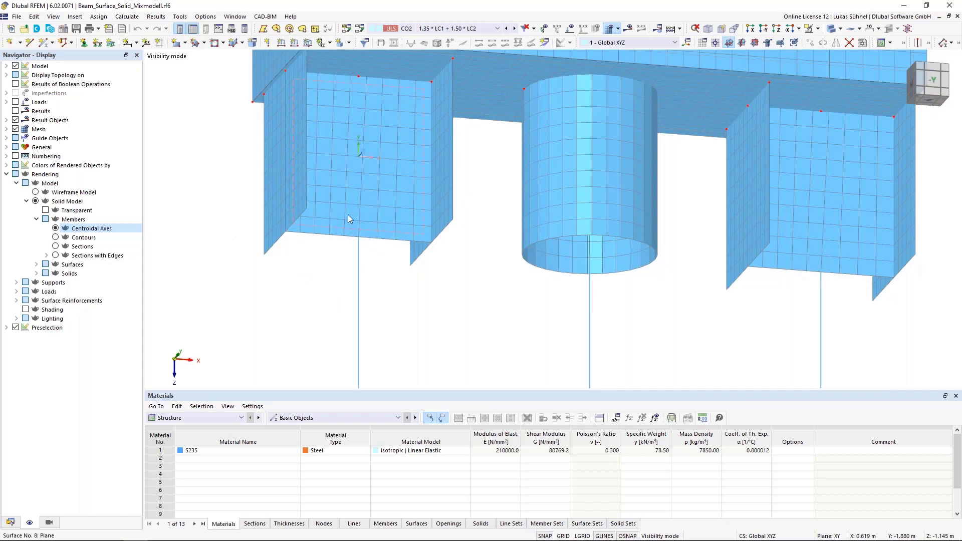
scroll(306, 243, "down", 1)
scroll(306, 243, "down", 3)
middle_click_drag(403, 290, 387, 300)
middle_click_drag(387, 300, 416, 320, "ctrl")
left_click(416, 320)
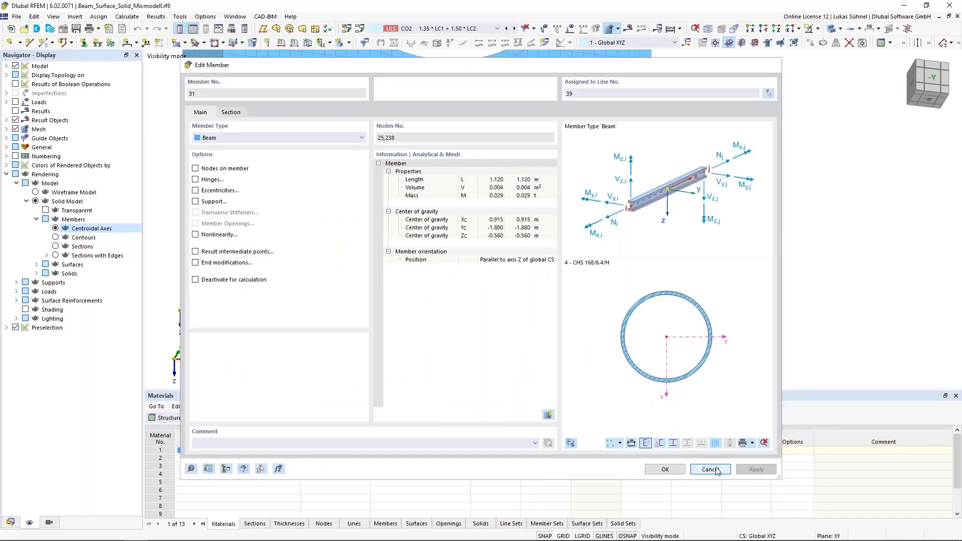
left_click(717, 471)
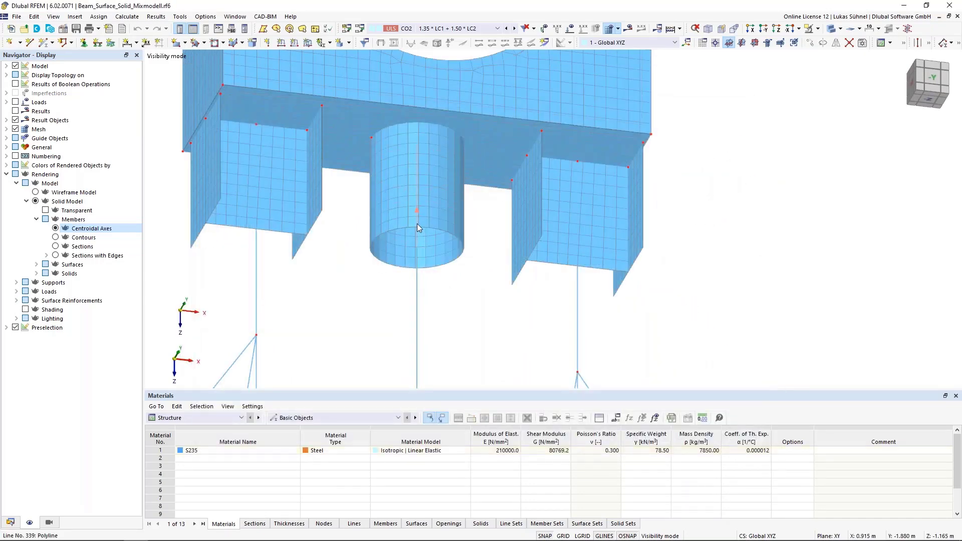
Highlight the central pipe surface and its vertical member in turn, and examine the junction at the pipe's open lower end.
left_click(455, 224)
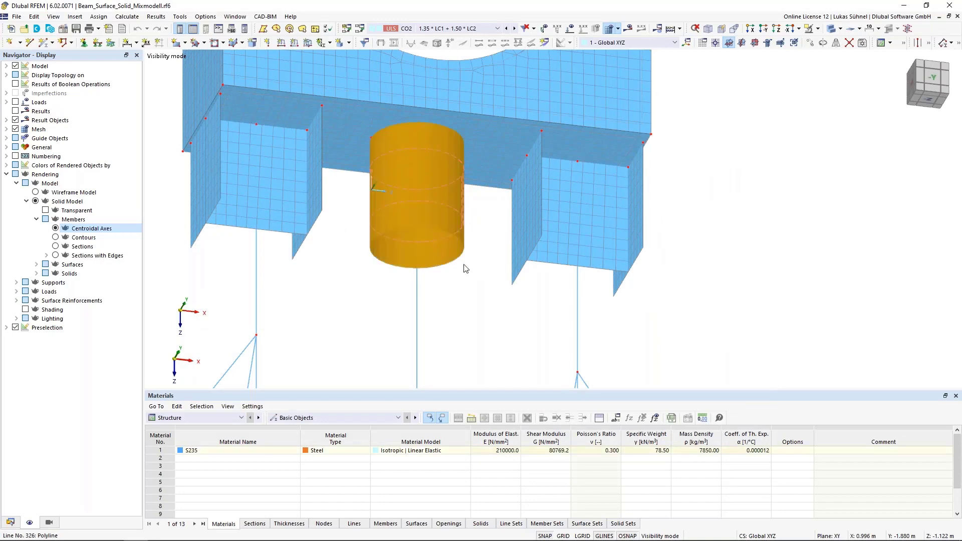
left_click(470, 296)
middle_click_drag(469, 297, 455, 313)
scroll(422, 248, "up", 2)
scroll(420, 248, "up", 1)
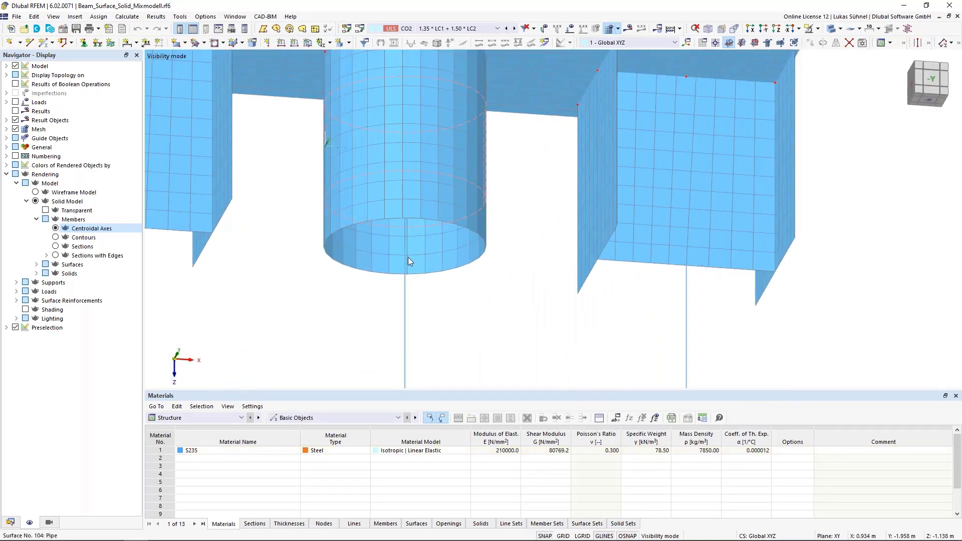
mouse_move(408, 257)
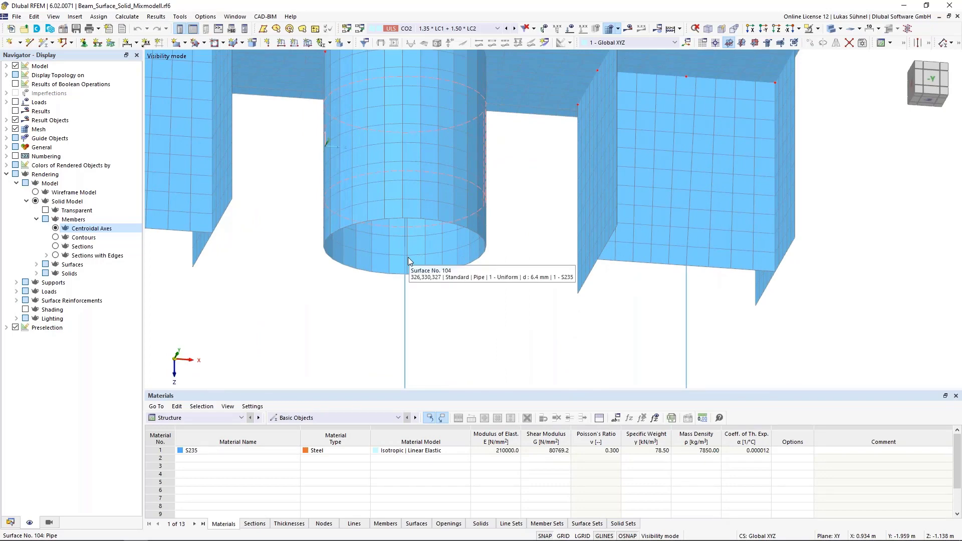
middle_click_drag(445, 329, 404, 215, "ctrl")
left_click(402, 315)
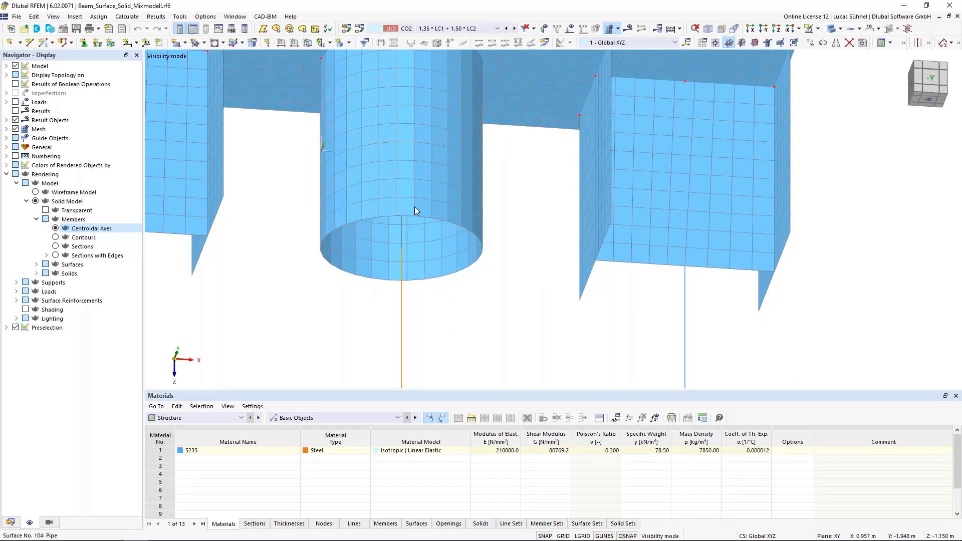
left_click(477, 329)
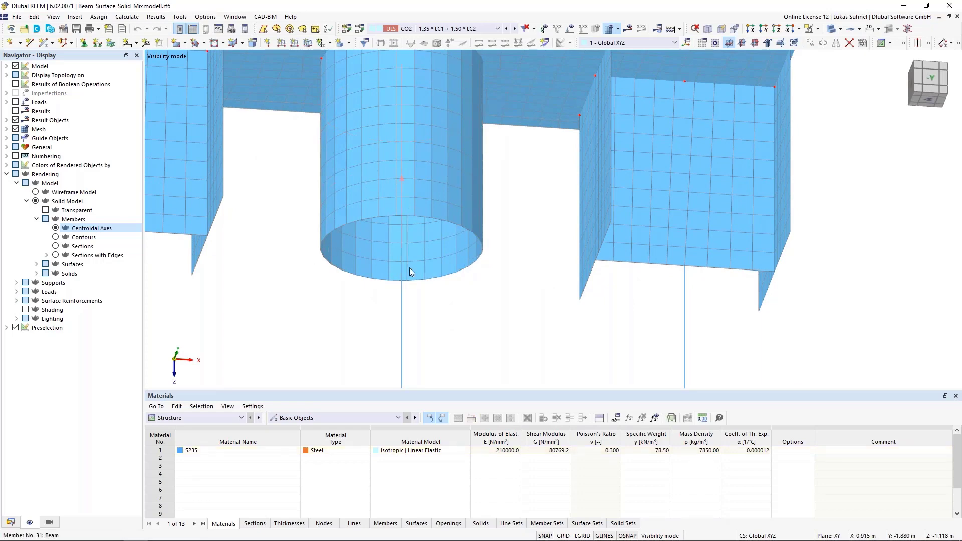
middle_click_drag(454, 351, 451, 236, "ctrl")
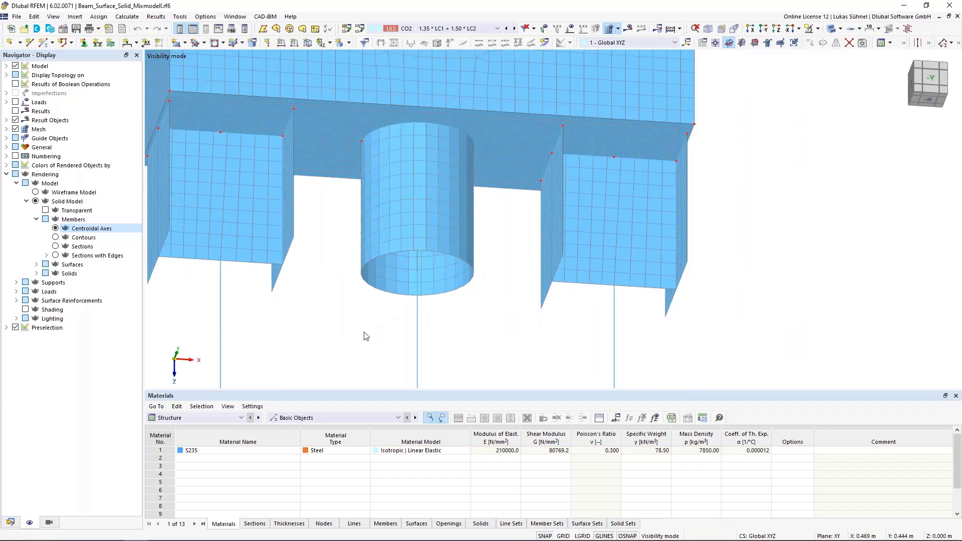
Cancel the visibility mode to show all hidden objects of the model.
scroll(480, 318, "down", 2)
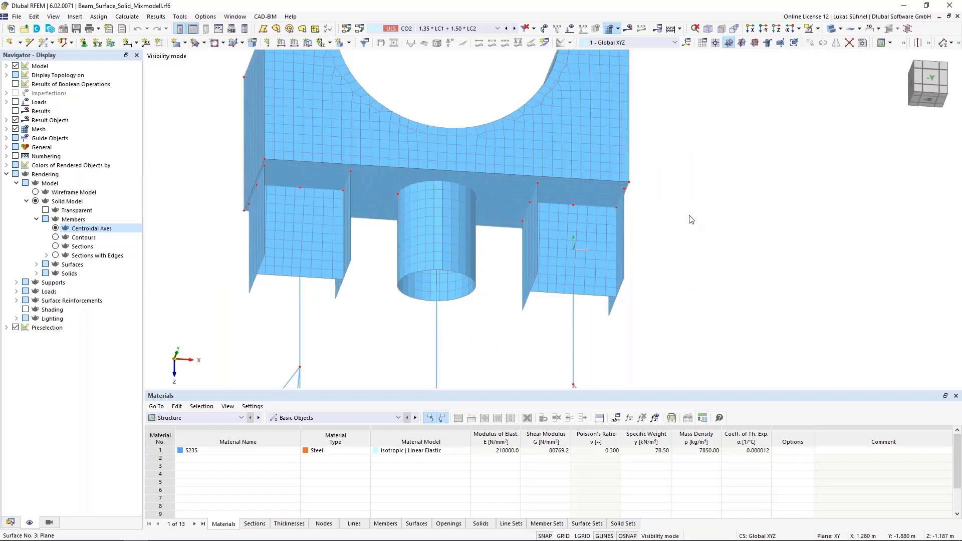
left_click(819, 28)
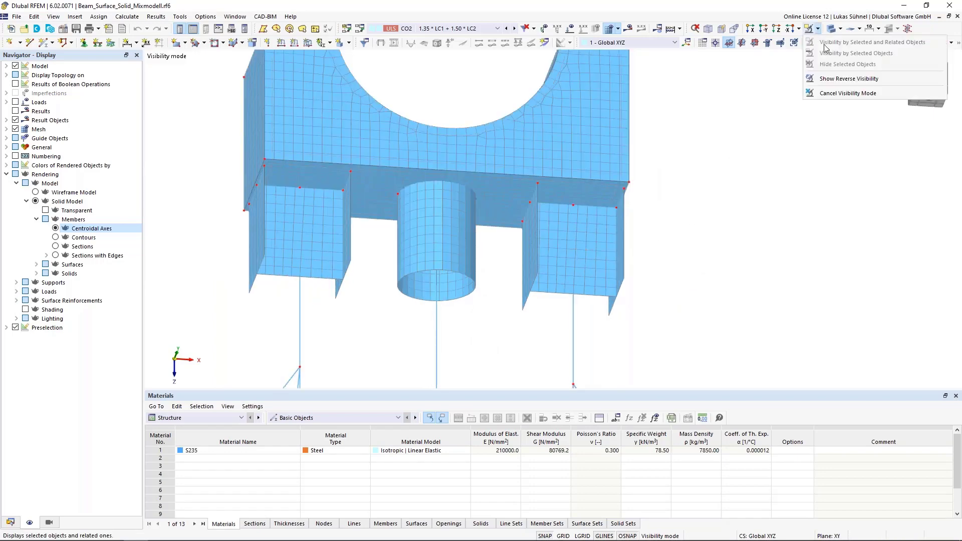
left_click(835, 94)
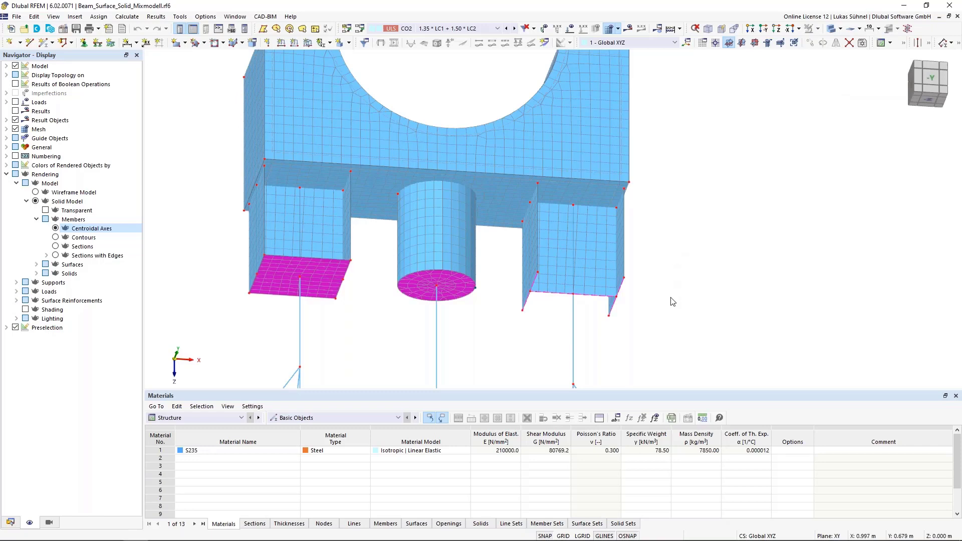
Open the properties of the surface closing the lower end of the left I-section stub.
middle_click_drag(383, 320, 401, 299)
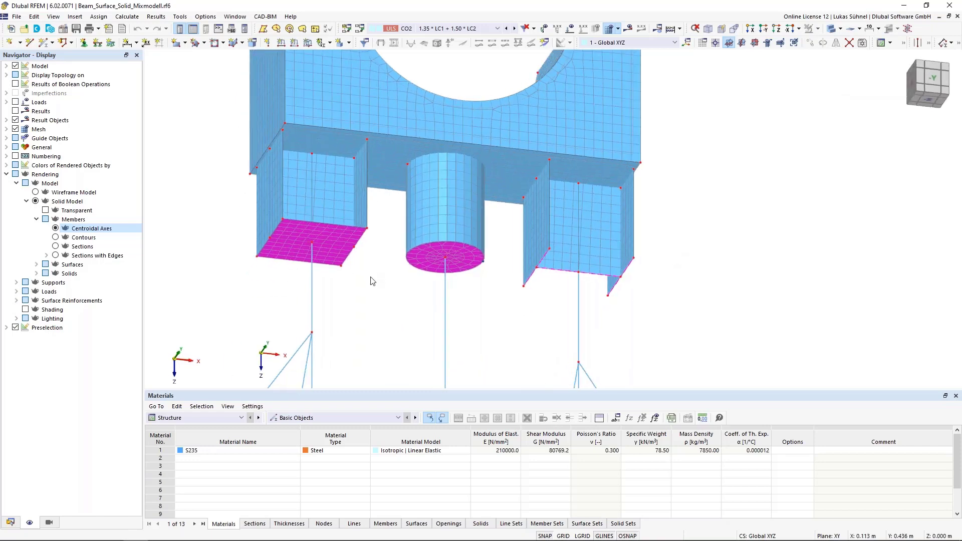
scroll(342, 272, "up", 2)
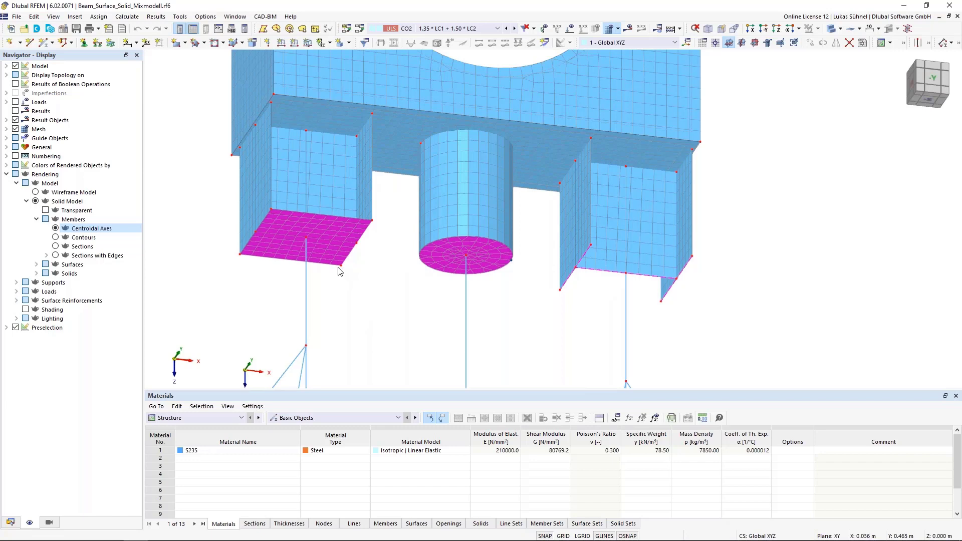
double_click(340, 228)
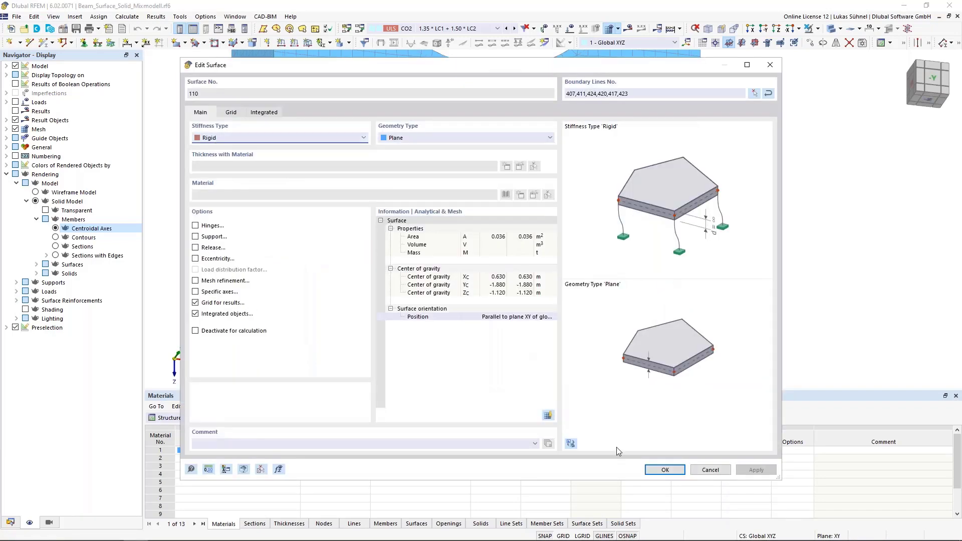
Close the left stub's end surface properties without changes, and highlight the vertical member connected to that surface.
left_click(711, 469)
scroll(277, 215, "up", 4)
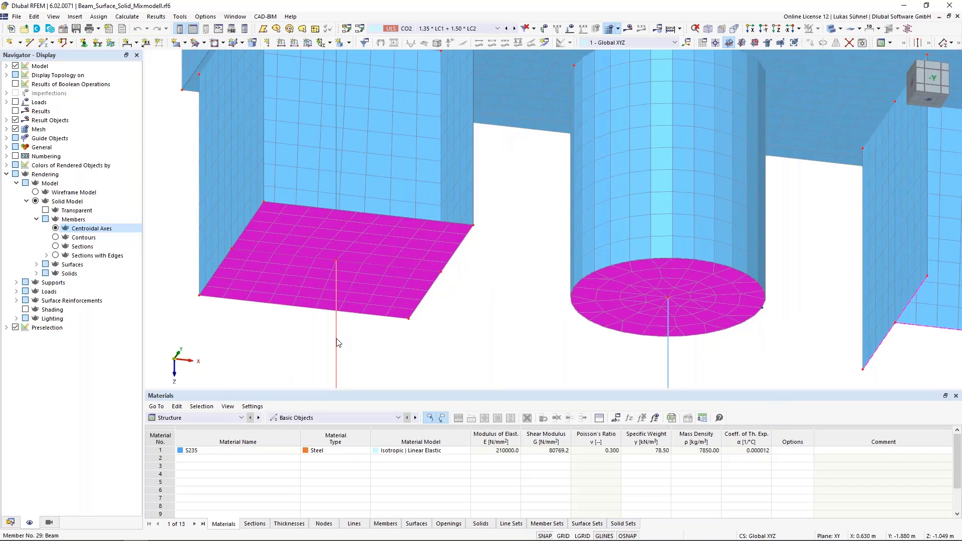
left_click(337, 345)
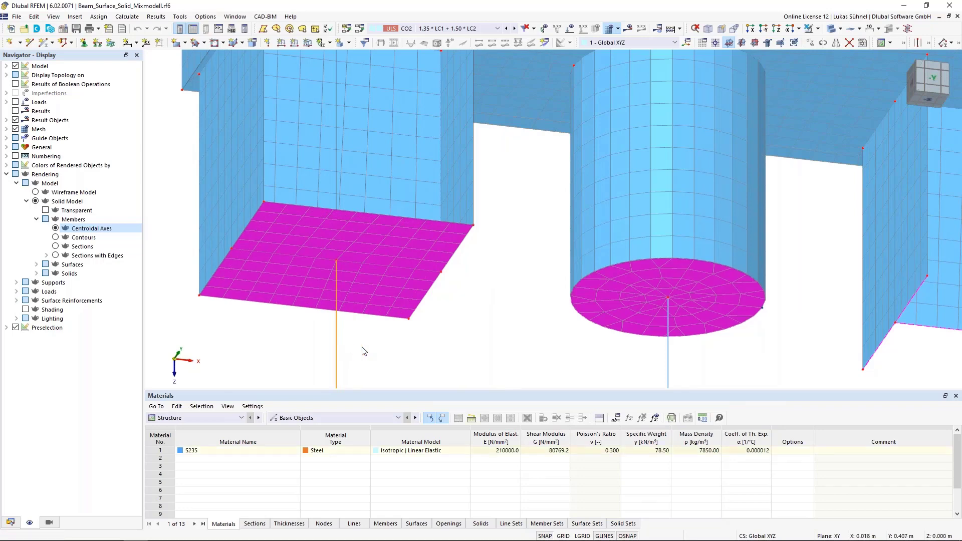
scroll(351, 345, "down", 2)
left_click(472, 222)
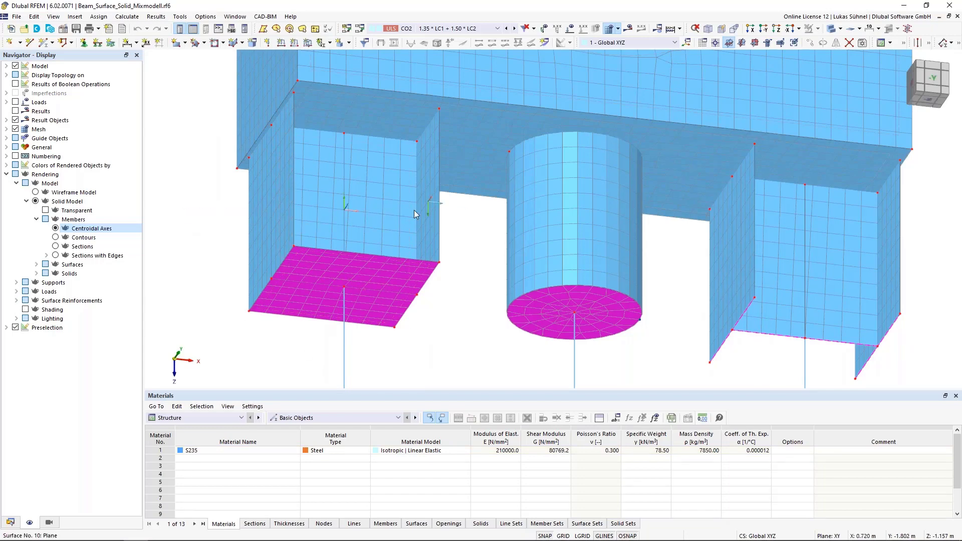
Highlight the circular rigid surface closing the central pipe's lower end and the vertical member attached to it in turn.
middle_click_drag(469, 350, 351, 316)
scroll(483, 321, "down", 1)
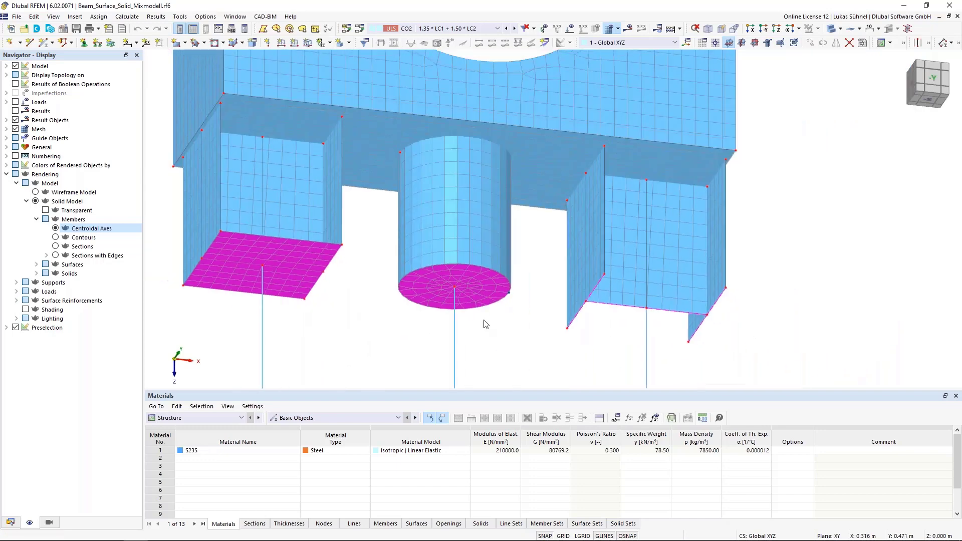
scroll(471, 313, "up", 2)
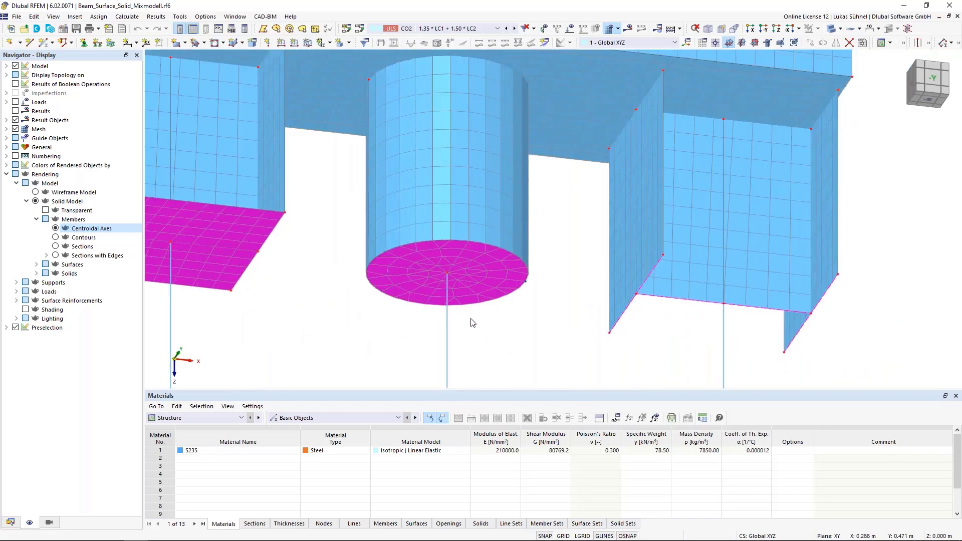
left_click(476, 280)
left_click(481, 338)
scroll(481, 307, "down", 2)
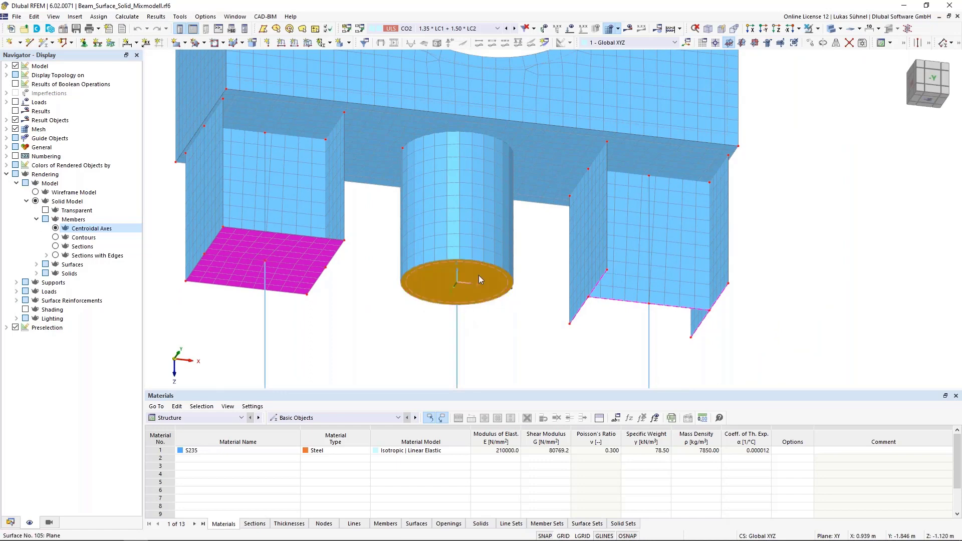
left_click(456, 335)
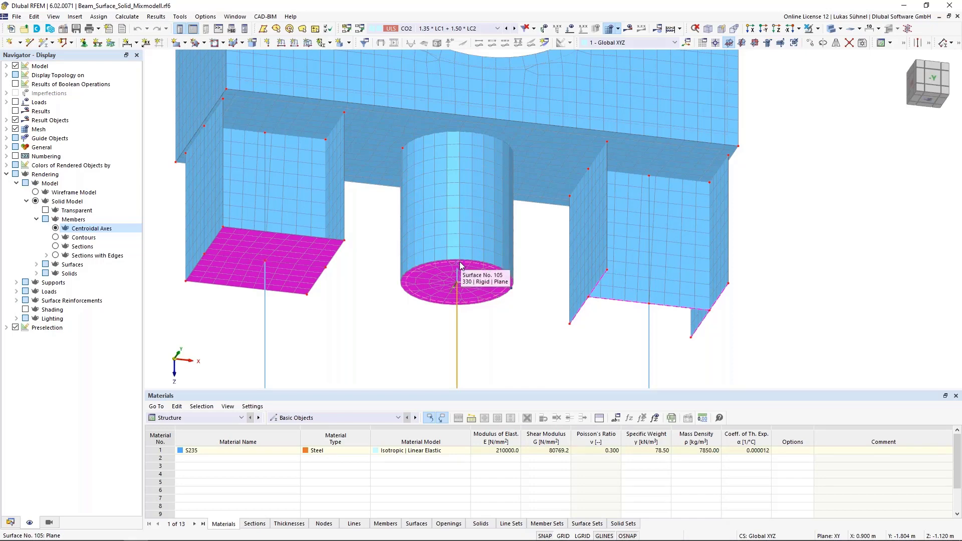
left_click(542, 316)
Review the properties of the rigid member along the right I-section stub's lower flange edge and close them without changes.
middle_click_drag(620, 336, 519, 348)
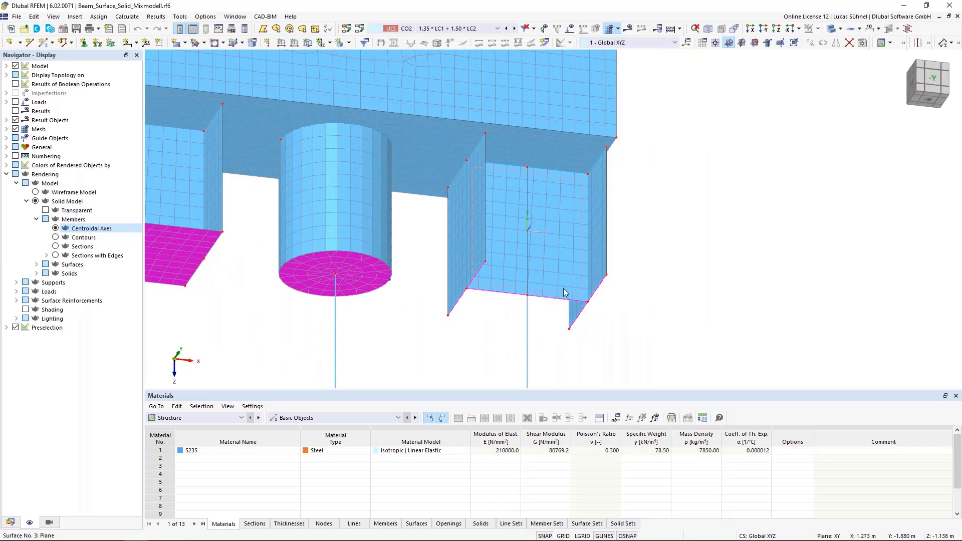
left_click_drag(411, 244, 443, 289)
scroll(472, 294, "up", 3)
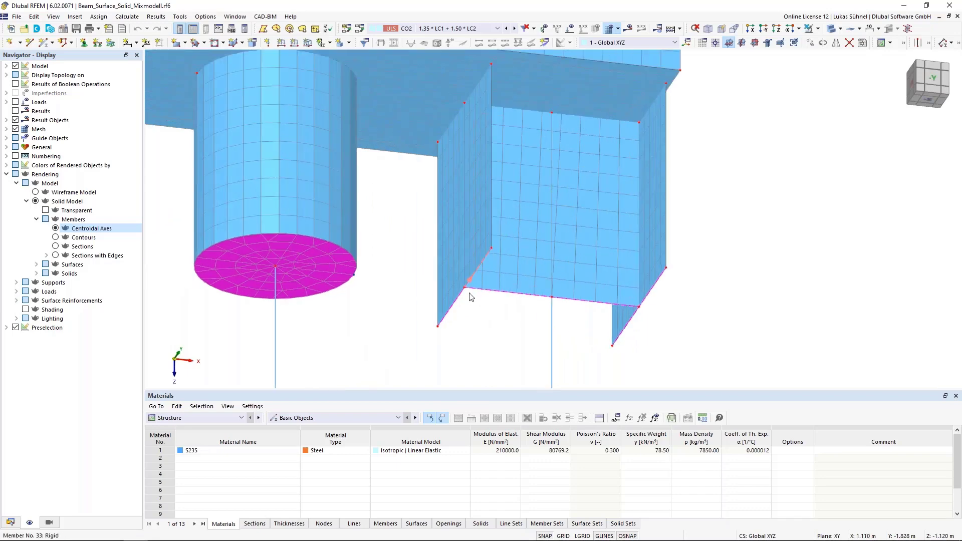
double_click(471, 301)
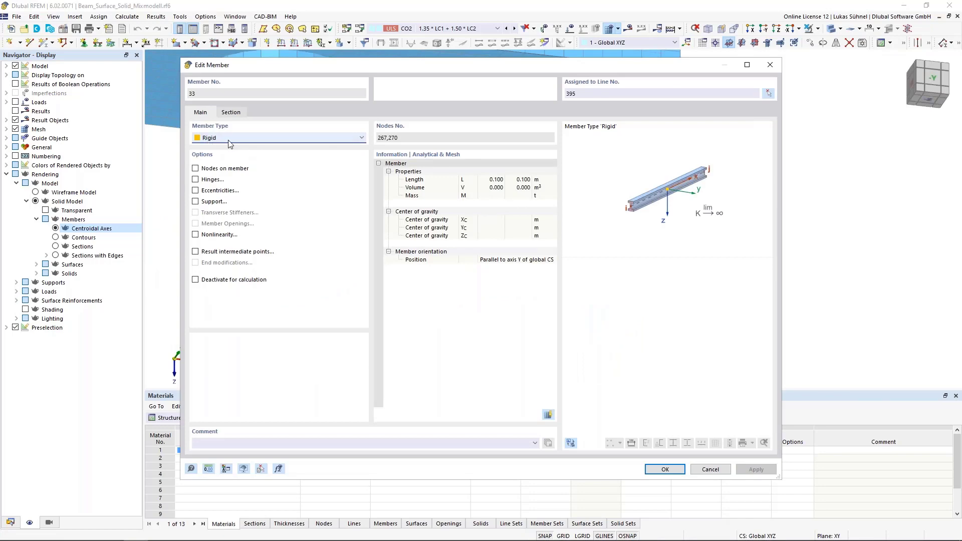
left_click(711, 470)
middle_click_drag(522, 365, 562, 322)
left_click(266, 266)
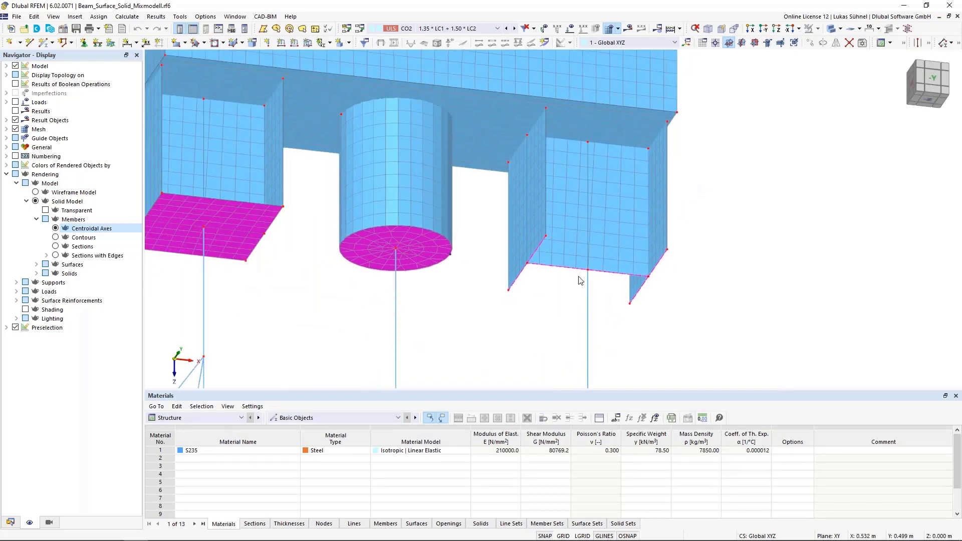
Examine where the left stub's upper flange edge meets the solid, and highlight the solid's bottom surface.
scroll(570, 305, "down", 4)
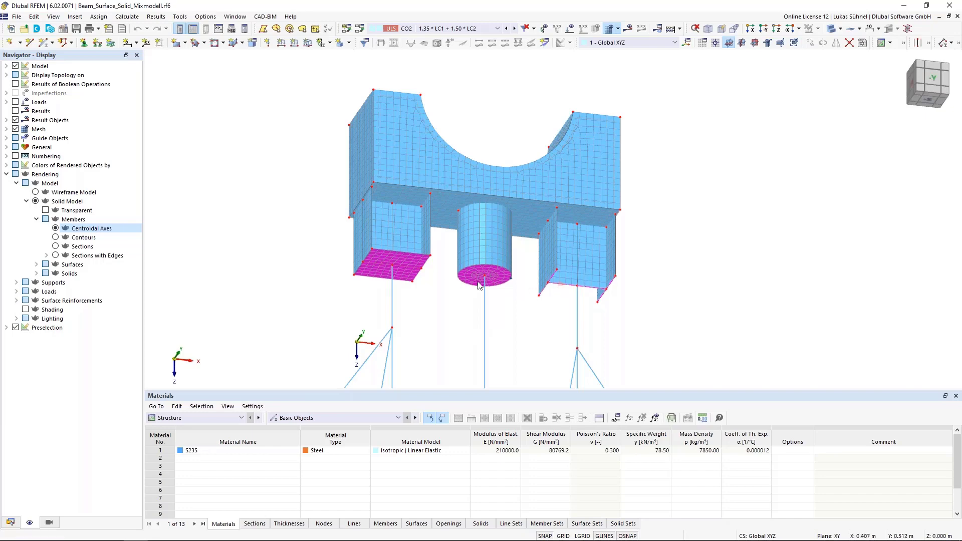
middle_click_drag(480, 286, 481, 327)
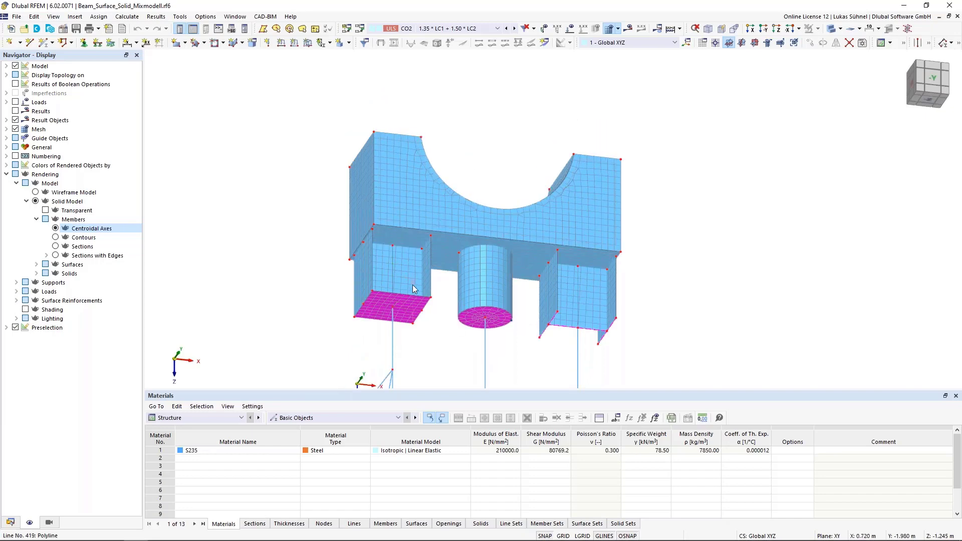
scroll(381, 226, "up", 6)
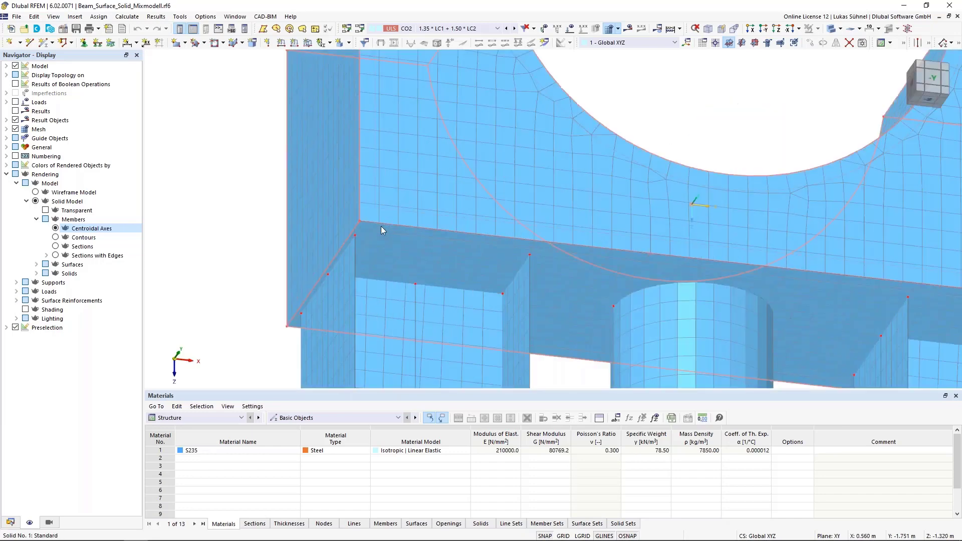
scroll(348, 271, "down", 3)
mouse_move(345, 273)
middle_mouse_down("ctrl")
mouse_move(329, 315)
mouse_move(352, 273)
middle_mouse_up("ctrl")
scroll(319, 296, "up", 2)
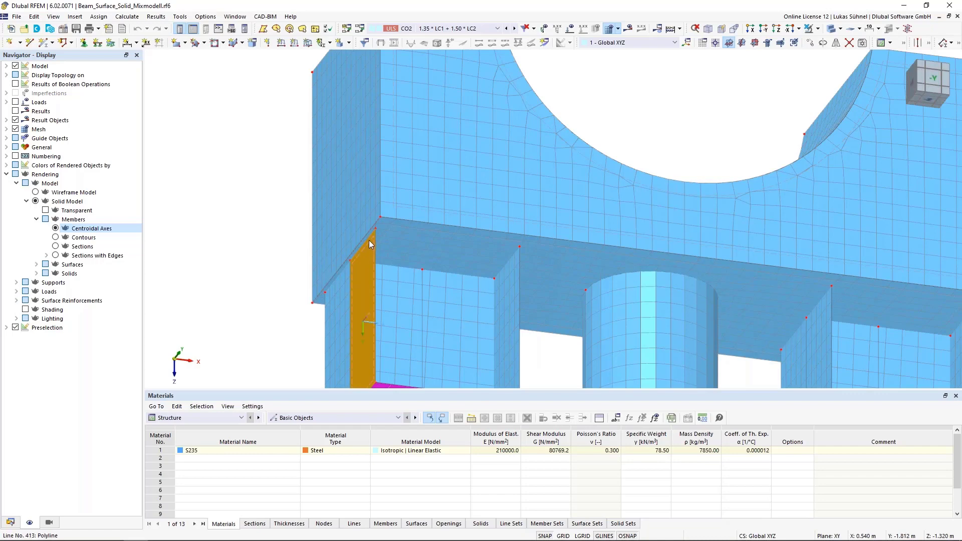
scroll(374, 240, "up", 2)
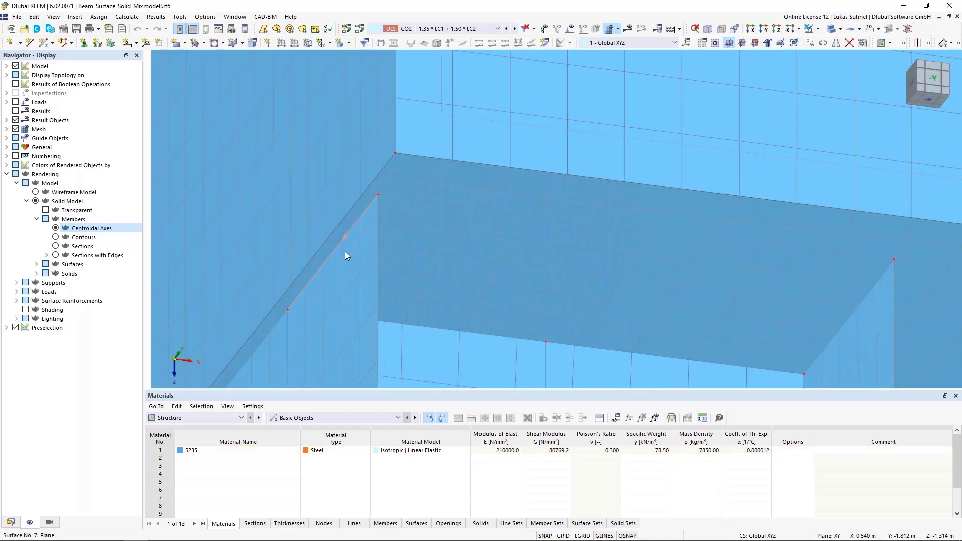
scroll(311, 286, "down", 2)
scroll(275, 319, "down", 1)
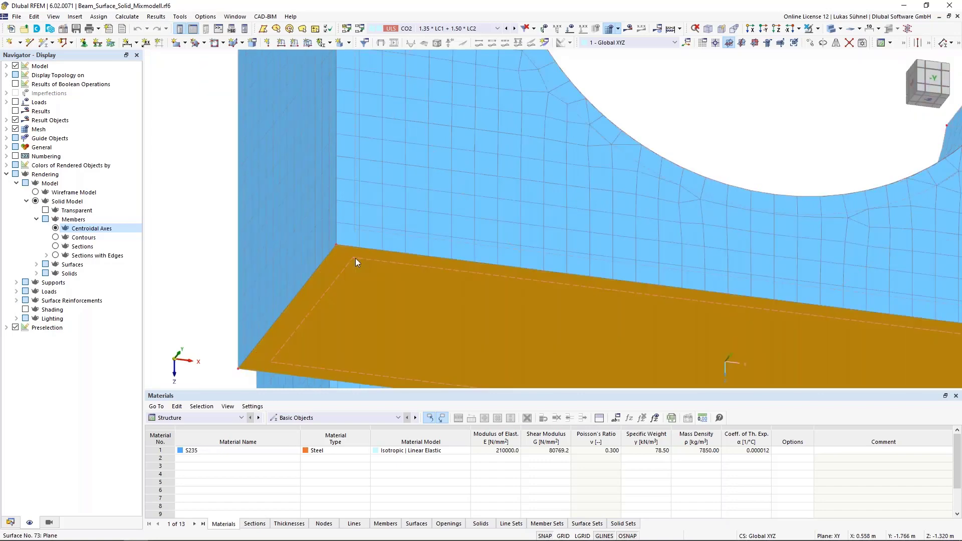
scroll(335, 263, "down", 2)
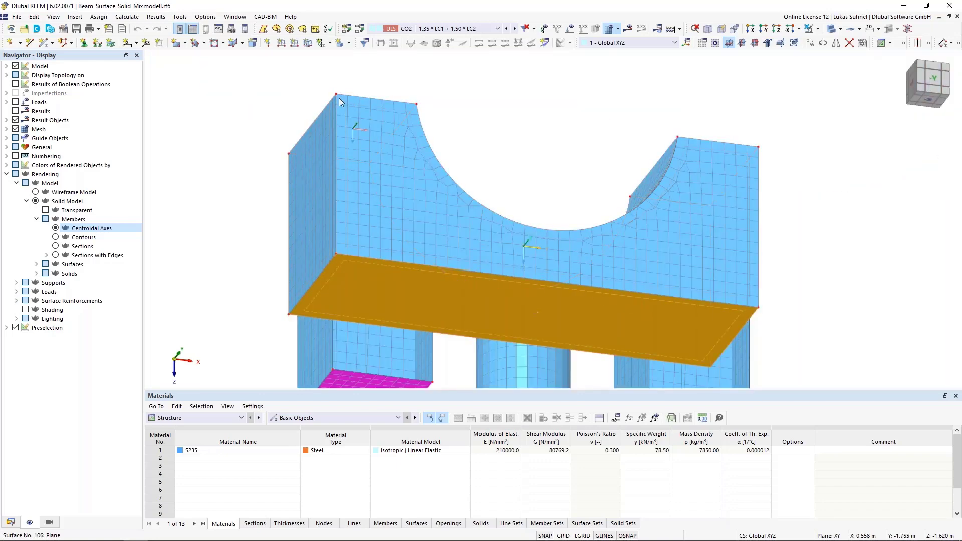
left_click(267, 249)
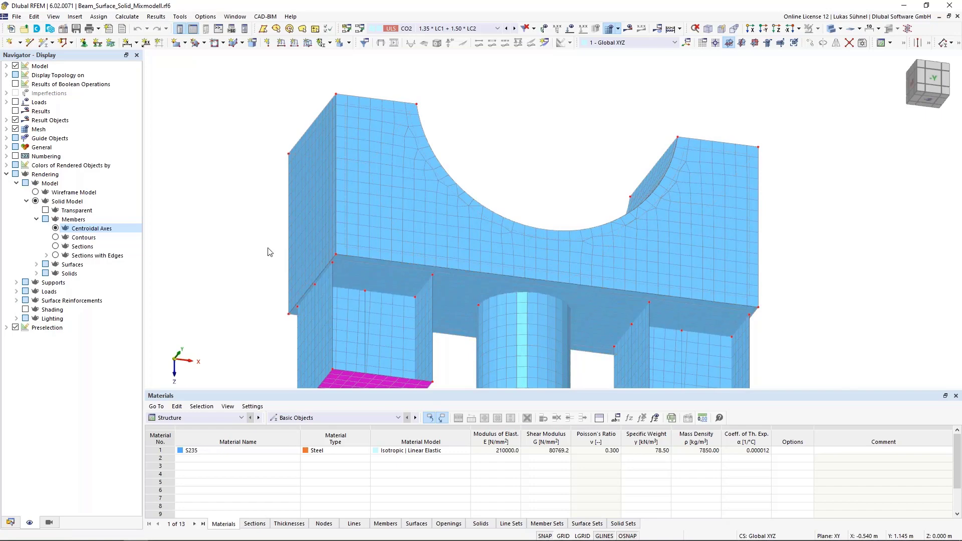
Review the integrated objects of the solid's bottom surface without changes, and inspect the left stub's corner on that surface.
double_click(342, 264)
left_click(262, 112)
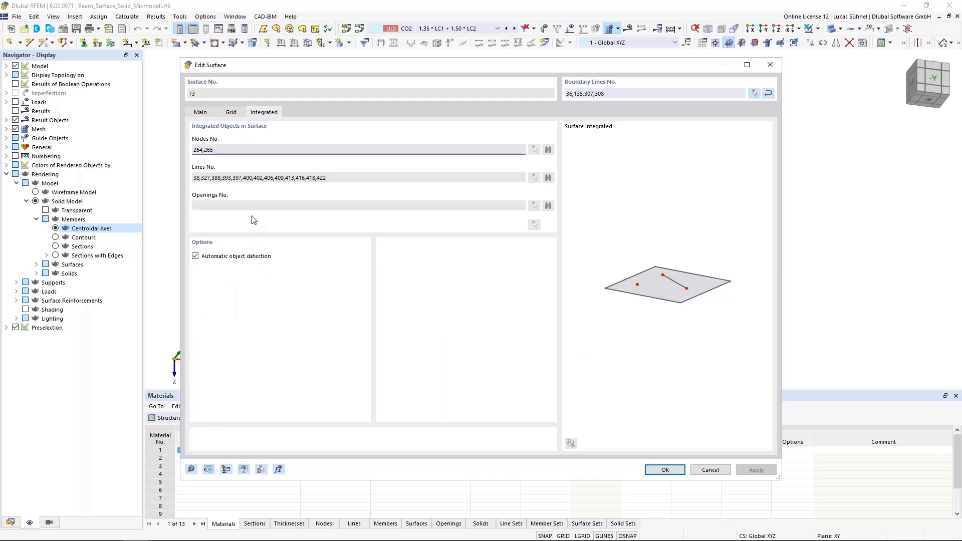
left_click(711, 470)
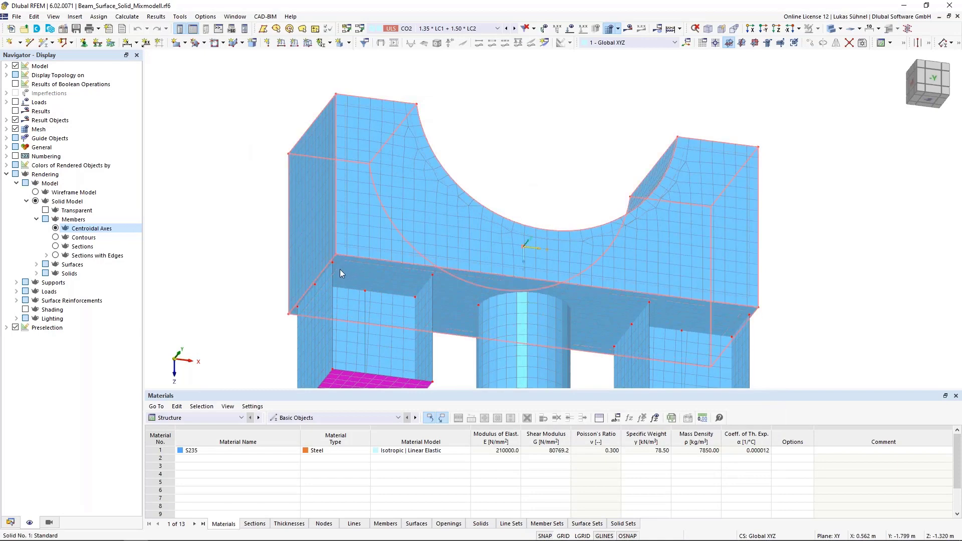
scroll(325, 266, "up", 3)
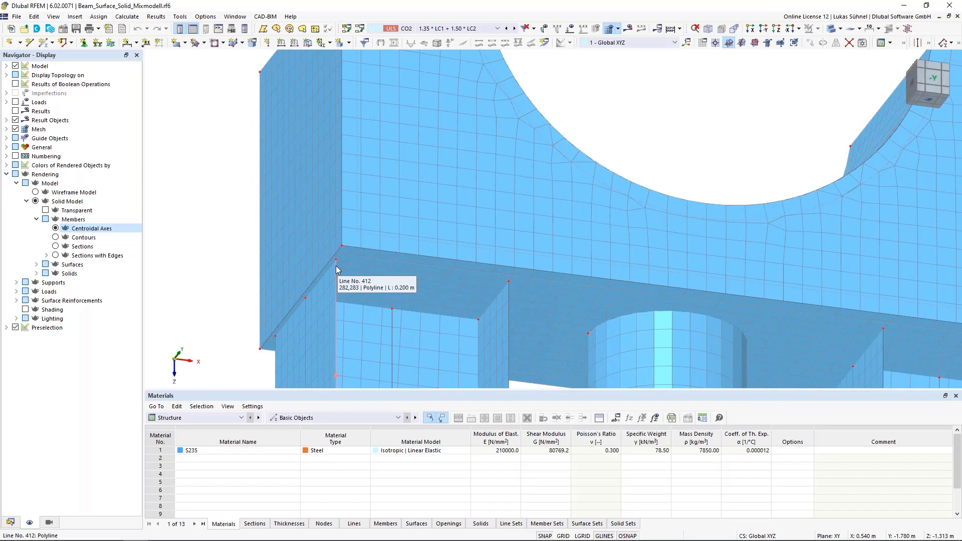
scroll(335, 268, "up", 4)
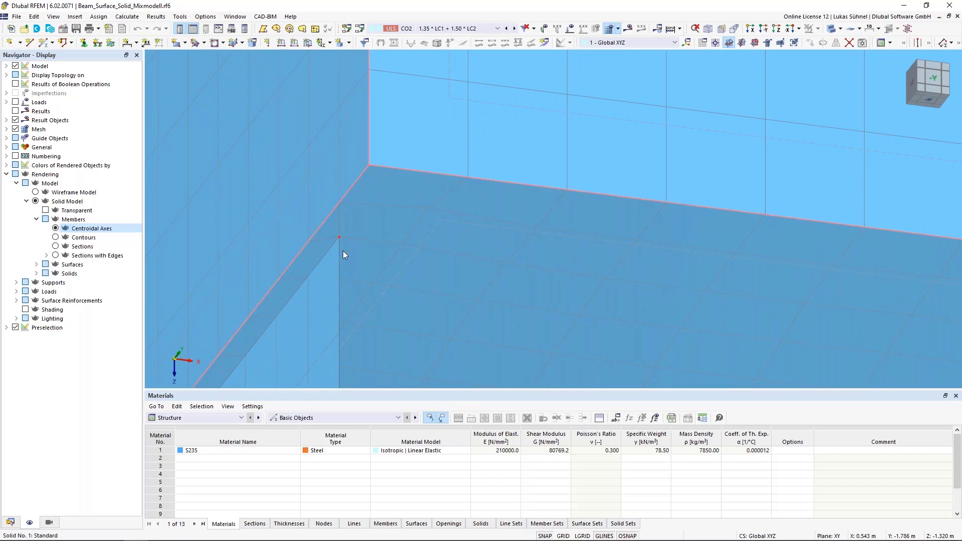
scroll(337, 246, "down", 5)
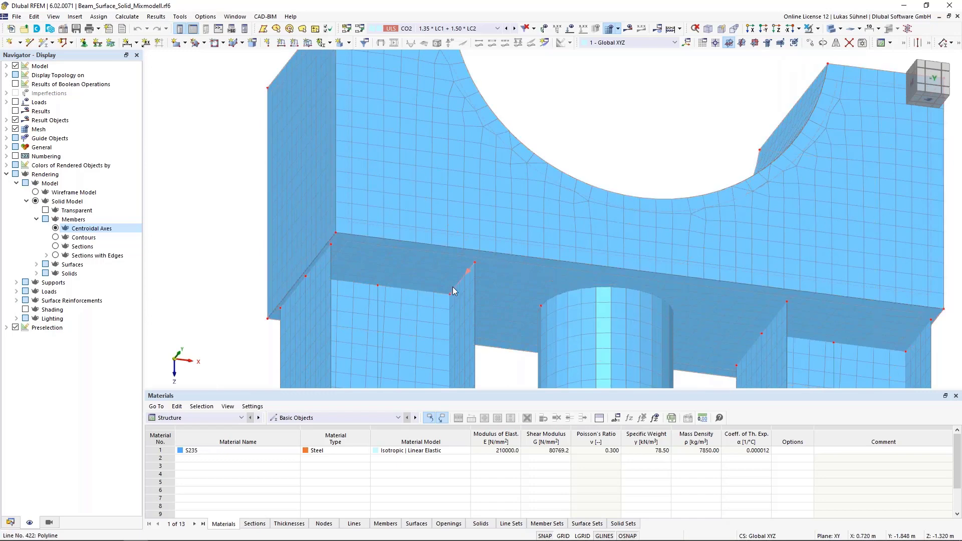
scroll(388, 320, "down", 4)
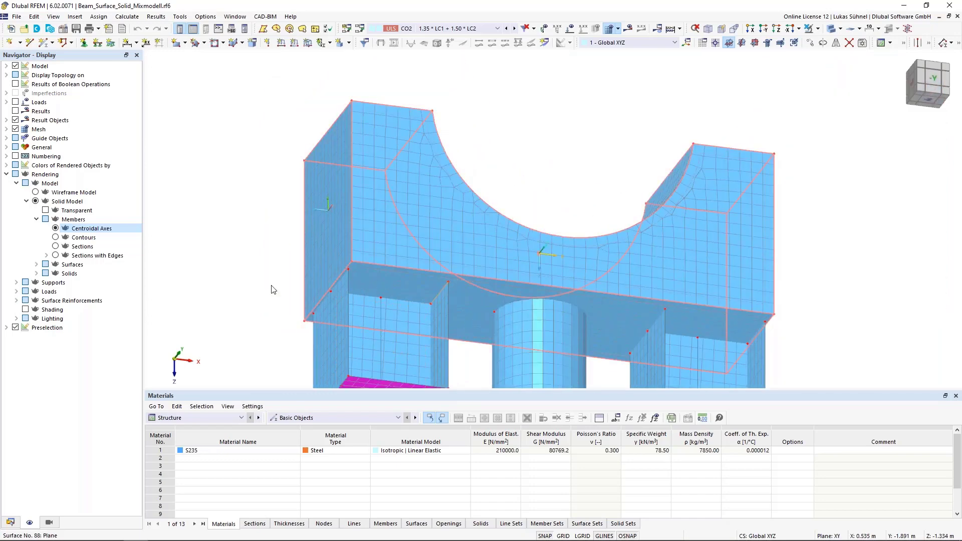
Render the members as Sections and bring the whole support frame into view.
scroll(220, 280, "down", 5)
middle_click_drag(227, 272, 238, 306)
scroll(238, 307, "down", 3)
middle_click_drag(239, 306, 319, 258)
left_click(58, 246)
scroll(283, 257, "down", 2)
Switch from CO2 to load case LC1 Eigengewicht, continue to LC2 Achslast, and show its loads on the model.
left_click(427, 29)
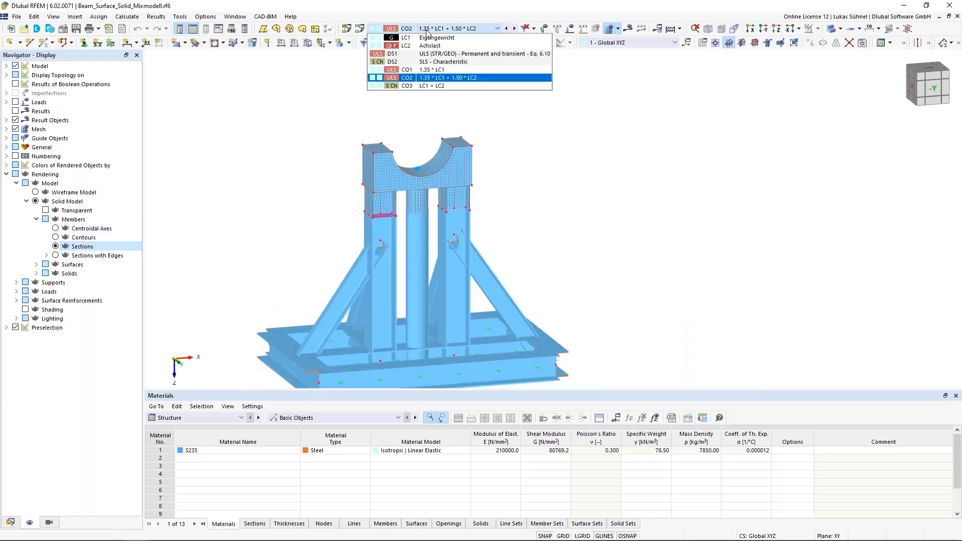
left_click(432, 37)
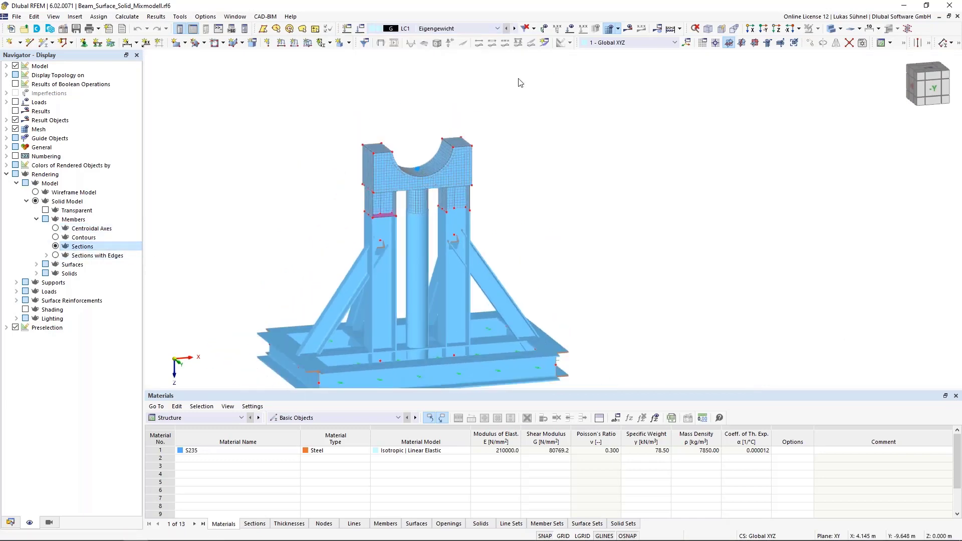
left_click(514, 32)
middle_click_drag(518, 99, 521, 162)
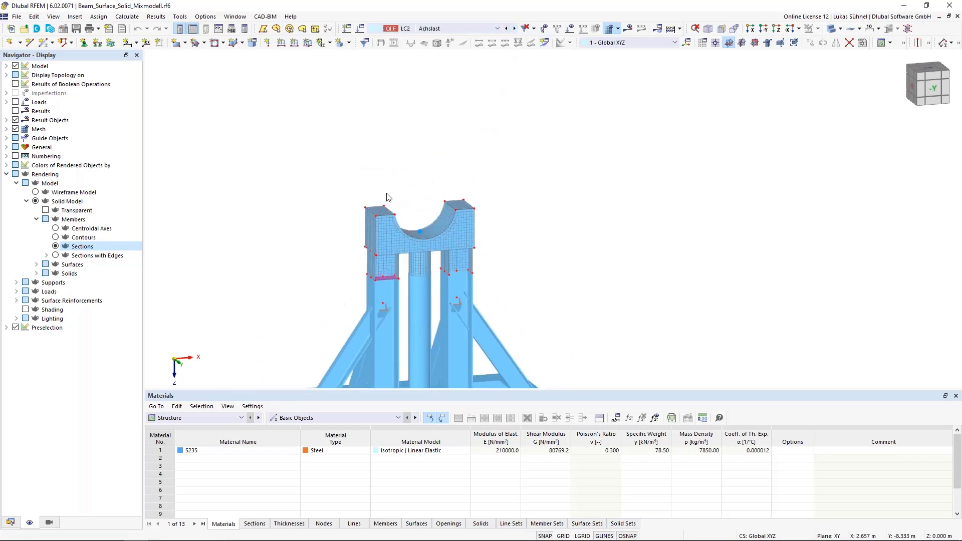
left_click(569, 29)
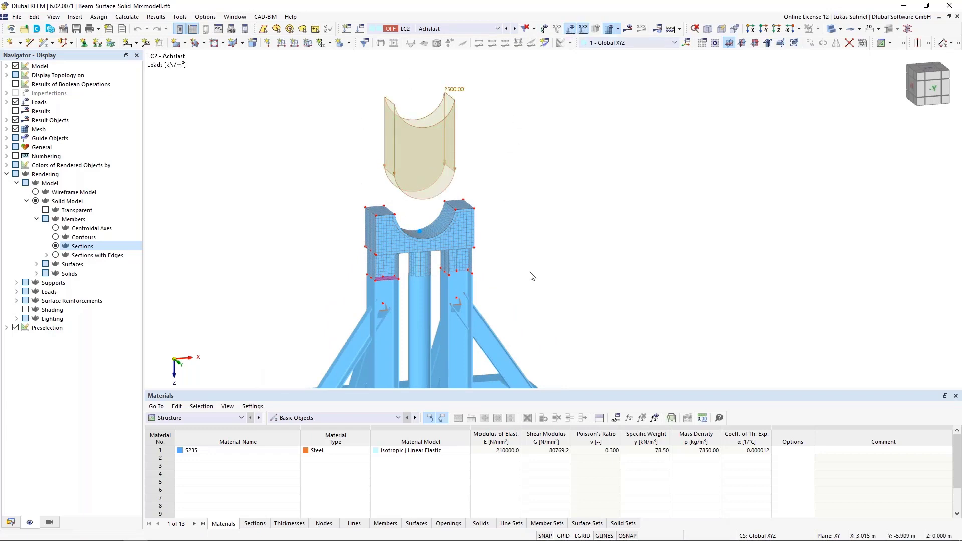
scroll(527, 265, "down", 2)
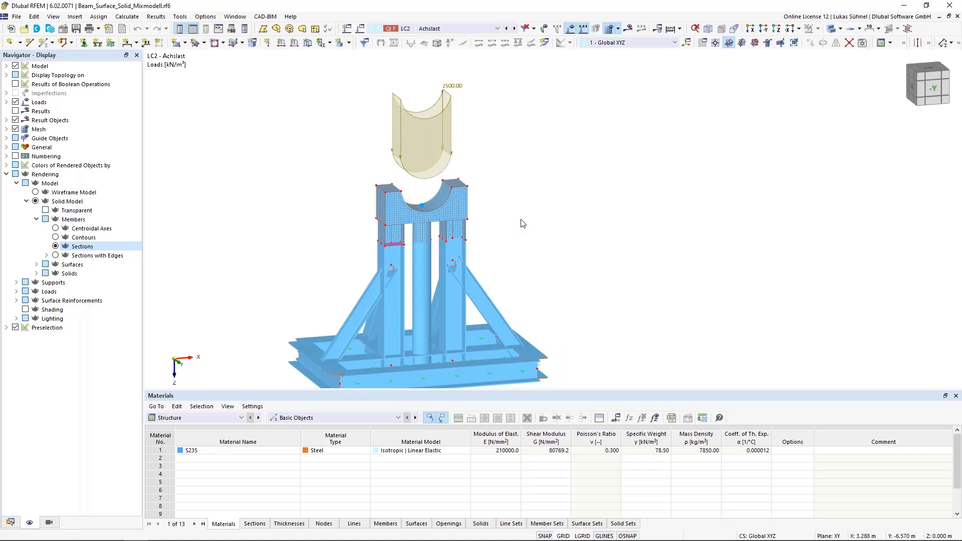
middle_click_drag(526, 267, 521, 220)
Look through the available load cases and combinations without switching, and hide the loads on the model.
left_click(463, 30)
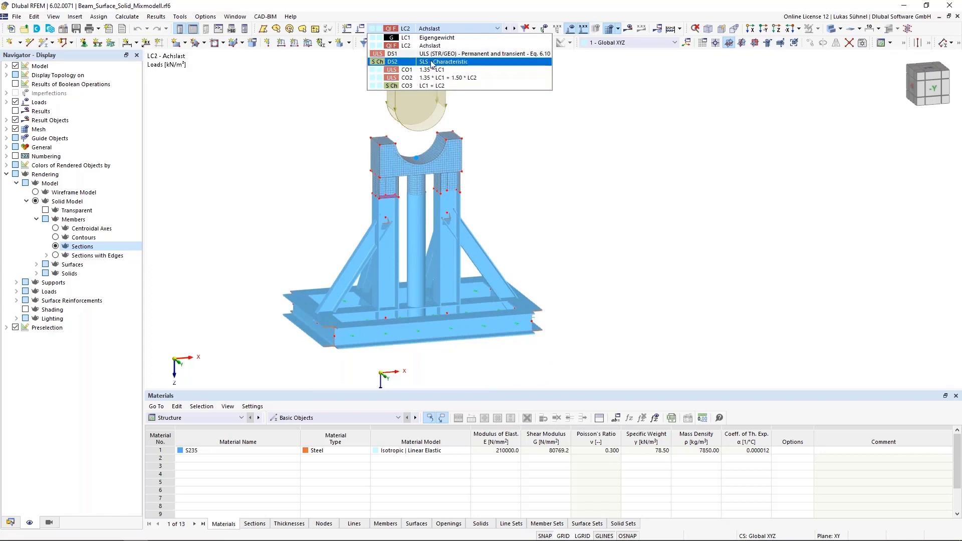
left_click(591, 186)
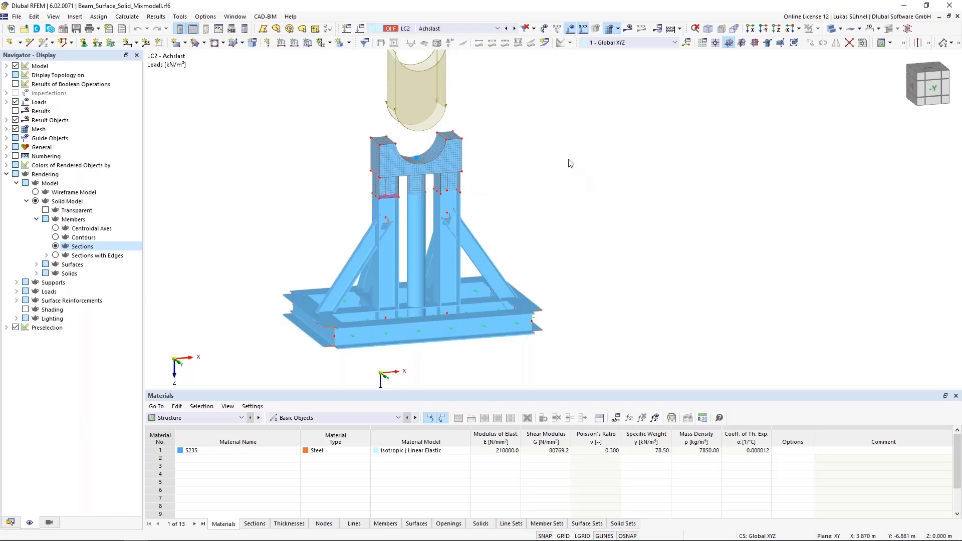
mouse_move(568, 159)
middle_mouse_down()
mouse_move(587, 185)
mouse_move(551, 151)
middle_mouse_up()
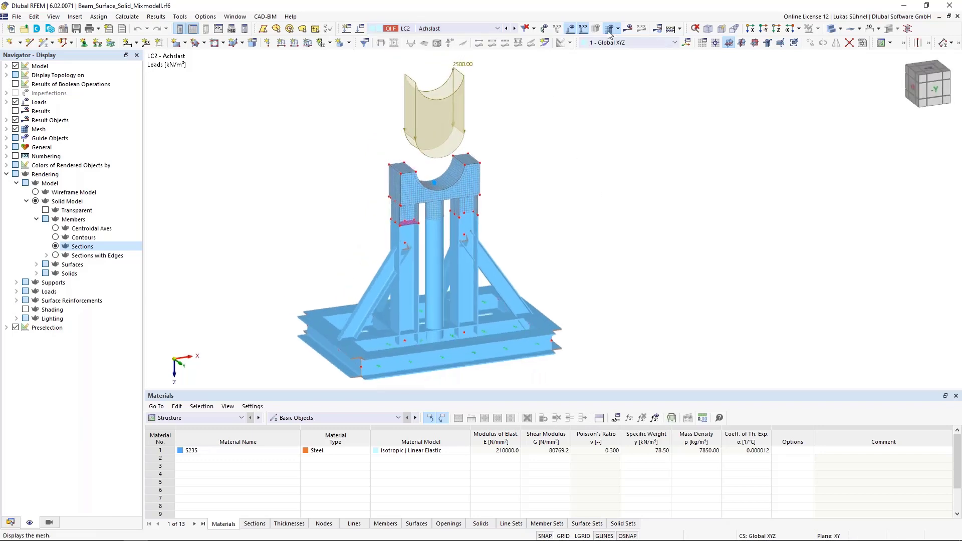
left_click(570, 29)
middle_click_drag(562, 228, 552, 199)
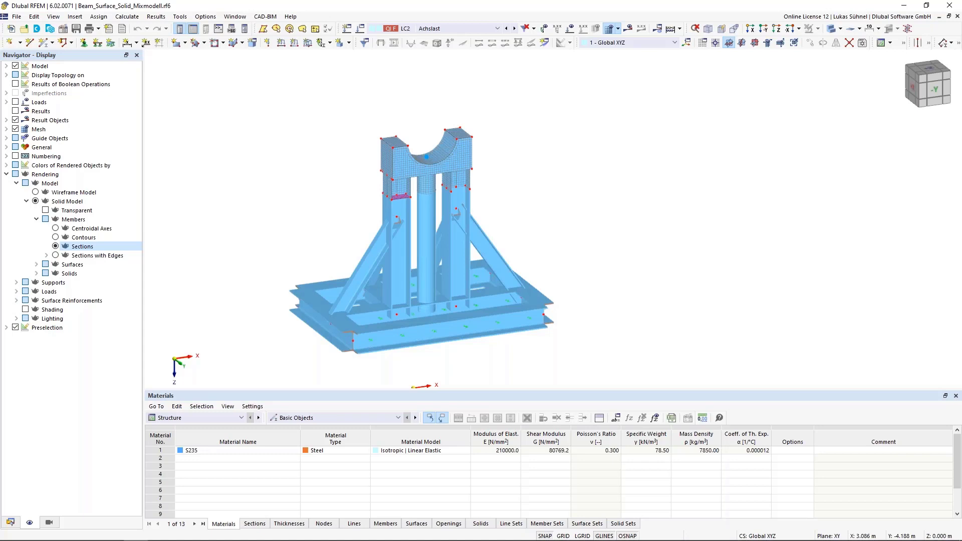
Switch to load combination CO2 (1.35 * LC1 + 1.50 * LC2) and calculate its results.
left_click(477, 29)
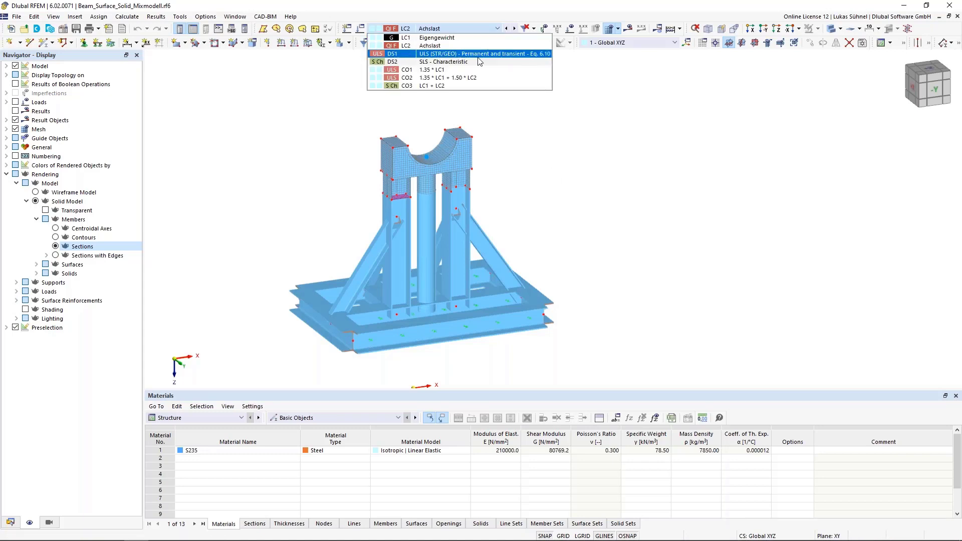
left_click(479, 77)
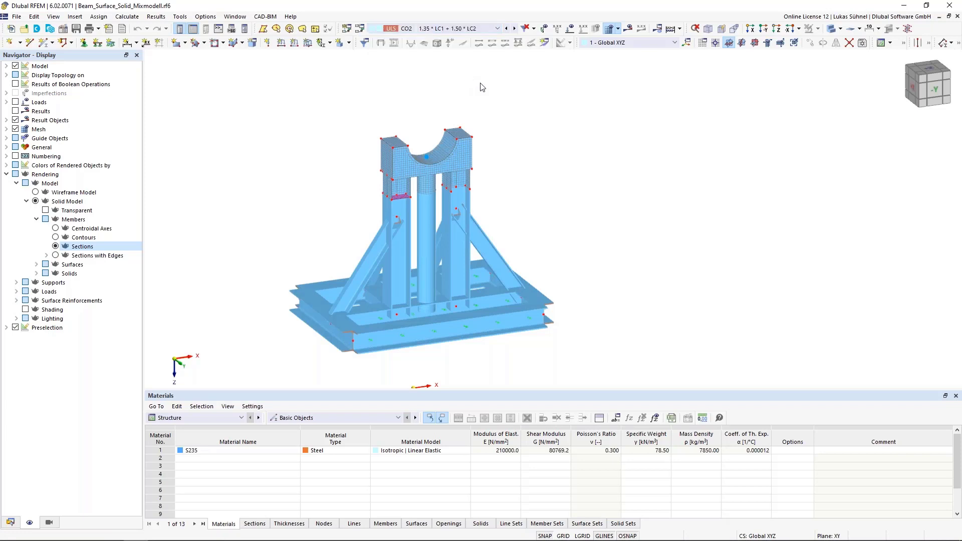
left_click(628, 28)
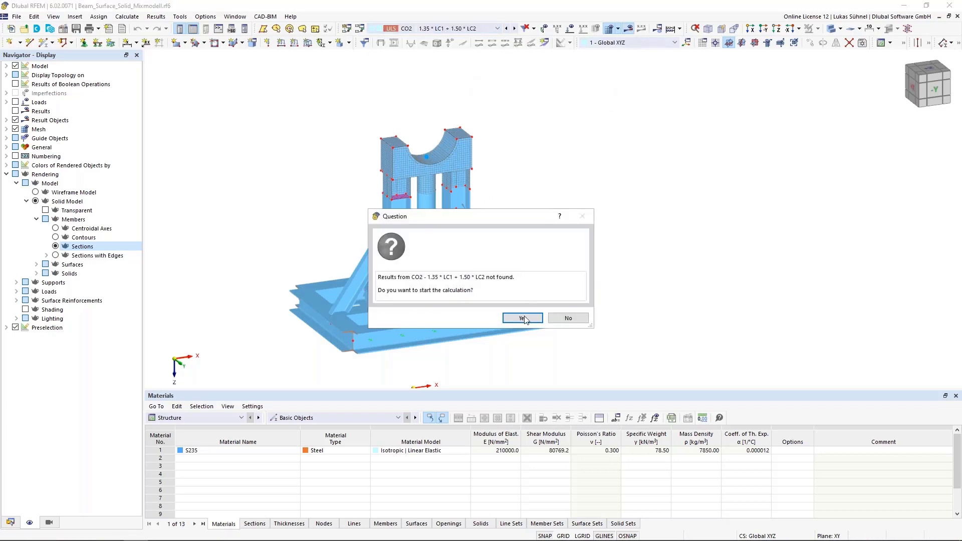
left_click(523, 319)
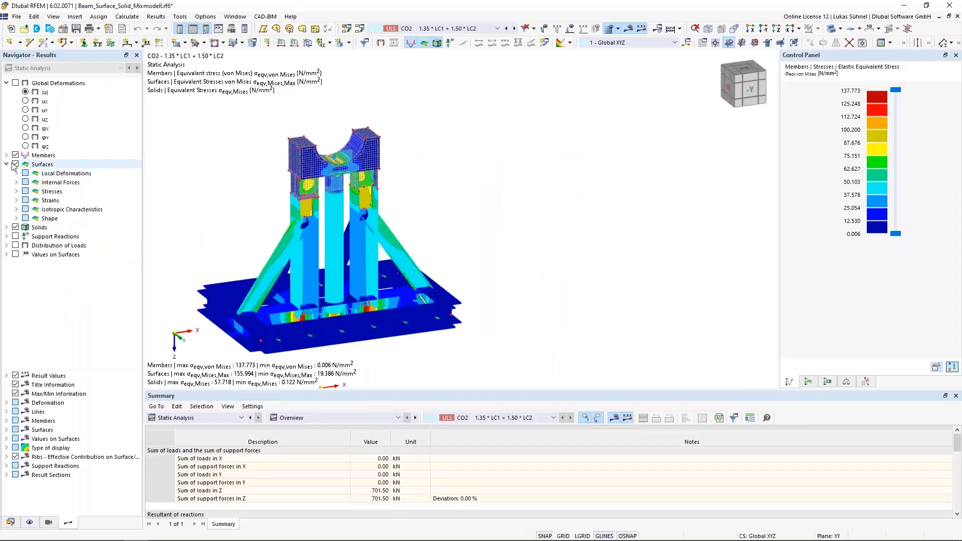
Hide the surface and solid results and show the axial force N as the members' internal force.
left_click(15, 227)
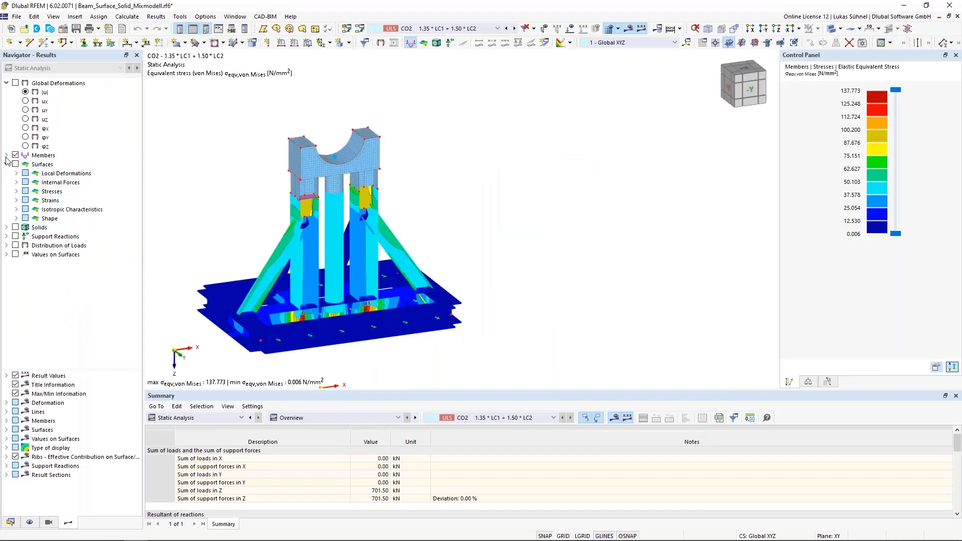
left_click(6, 155)
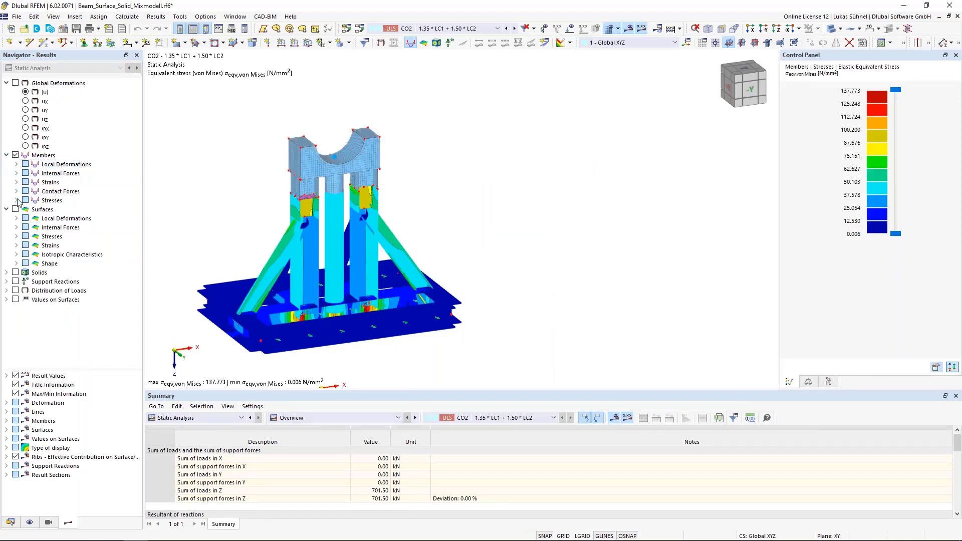
left_click(17, 173)
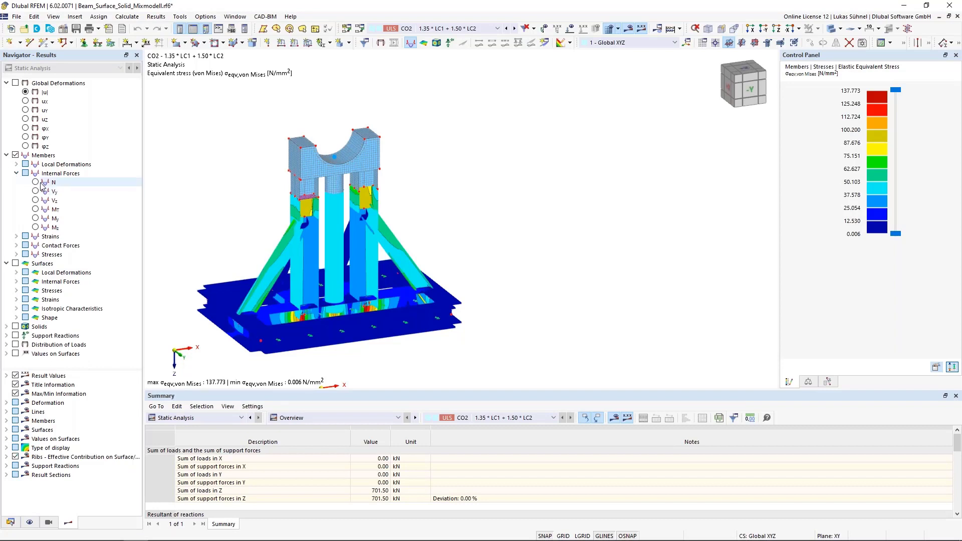
left_click(35, 182)
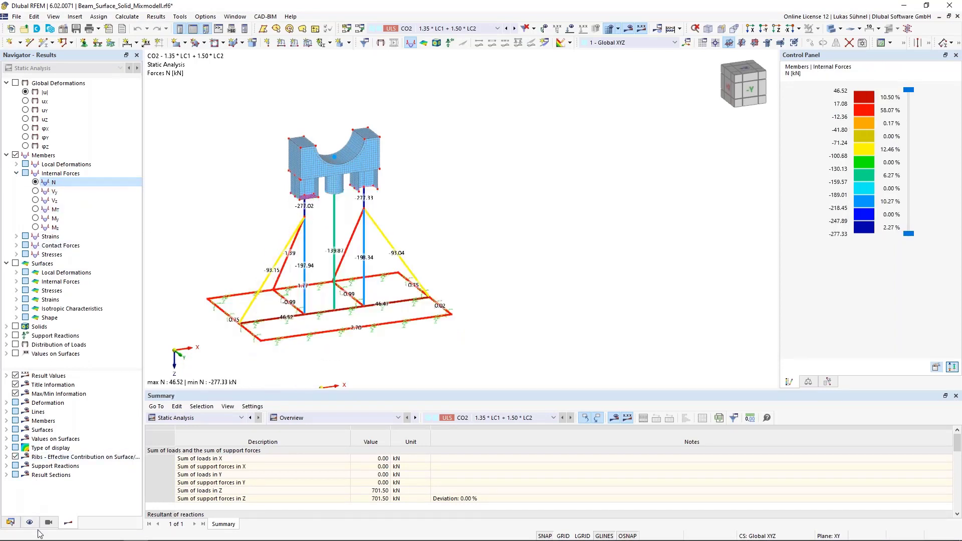
Display the member results as two-colored diagrams on a wireframe model, with the whole support frame in view.
left_click(6, 421)
left_click(26, 430)
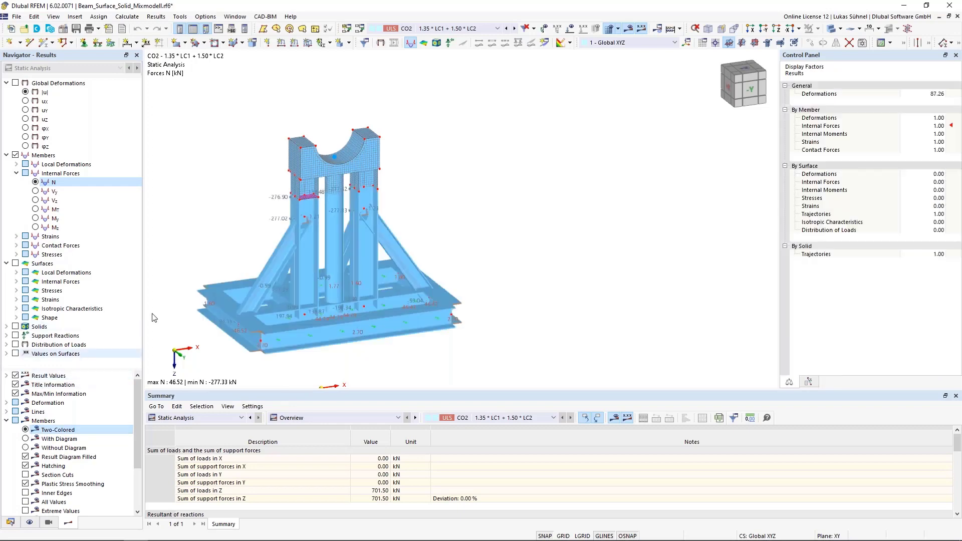
left_click(832, 29)
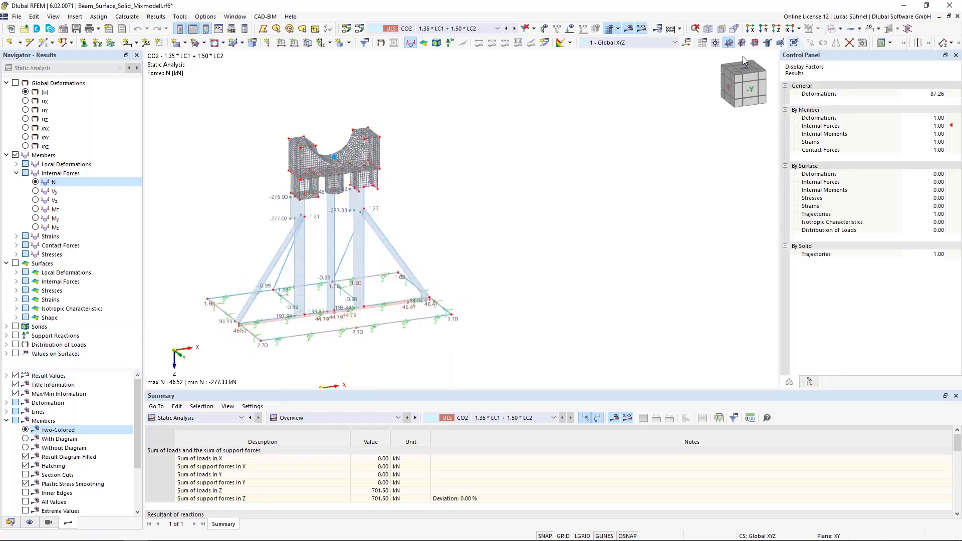
scroll(204, 264, "up", 4)
middle_click_drag(204, 264, 240, 244)
scroll(259, 268, "down", 5)
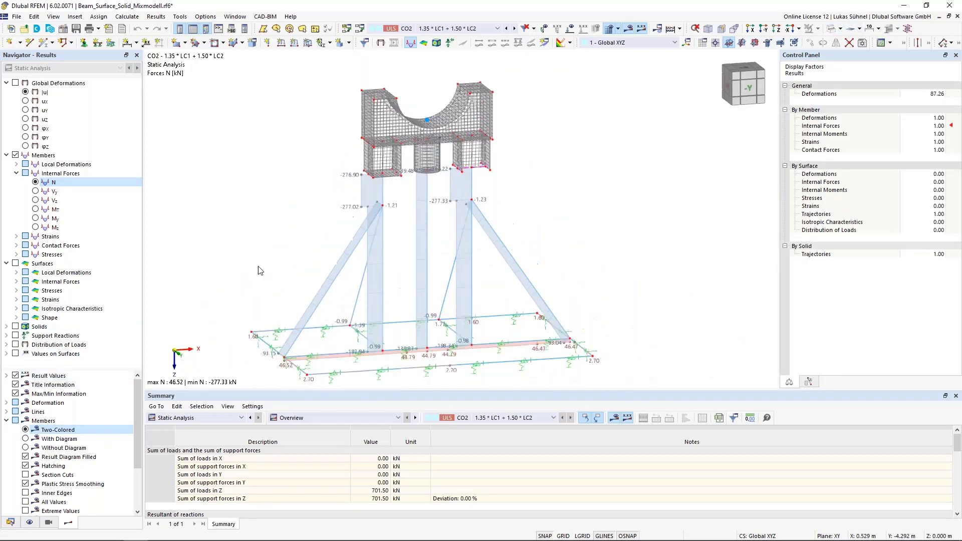
scroll(338, 281, "up", 1)
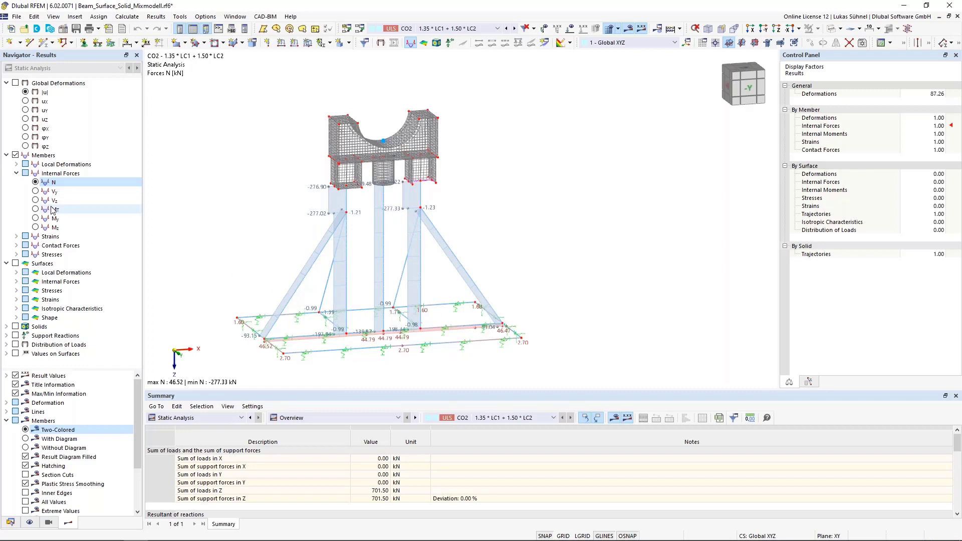
Go through the member internal forces Vy, Vz, MT, My and Mz, and return to the moments My.
left_click(35, 191)
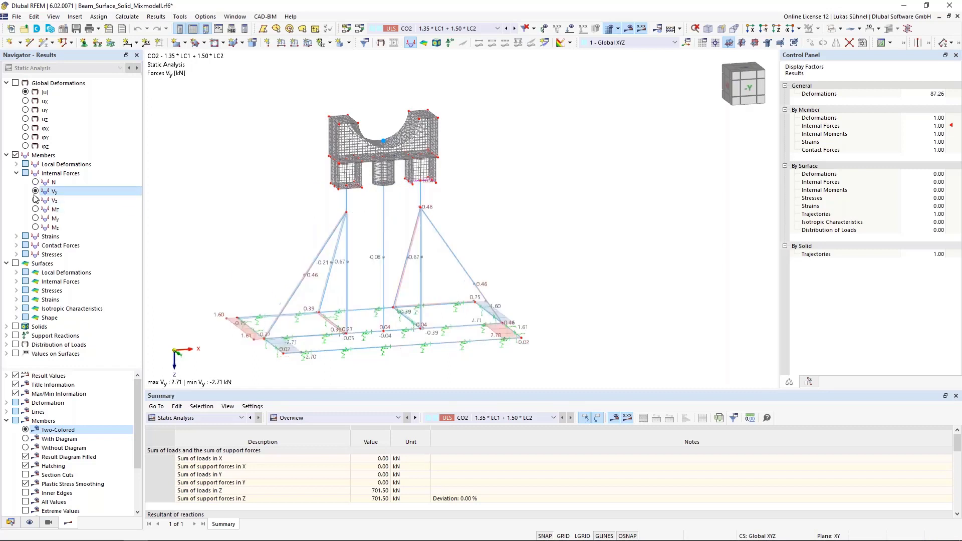
left_click(35, 200)
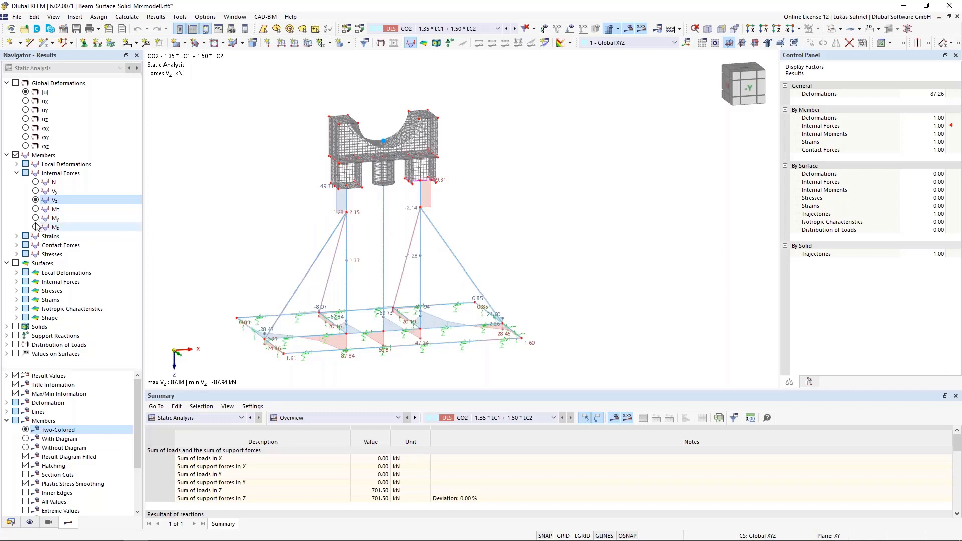
left_click(35, 209)
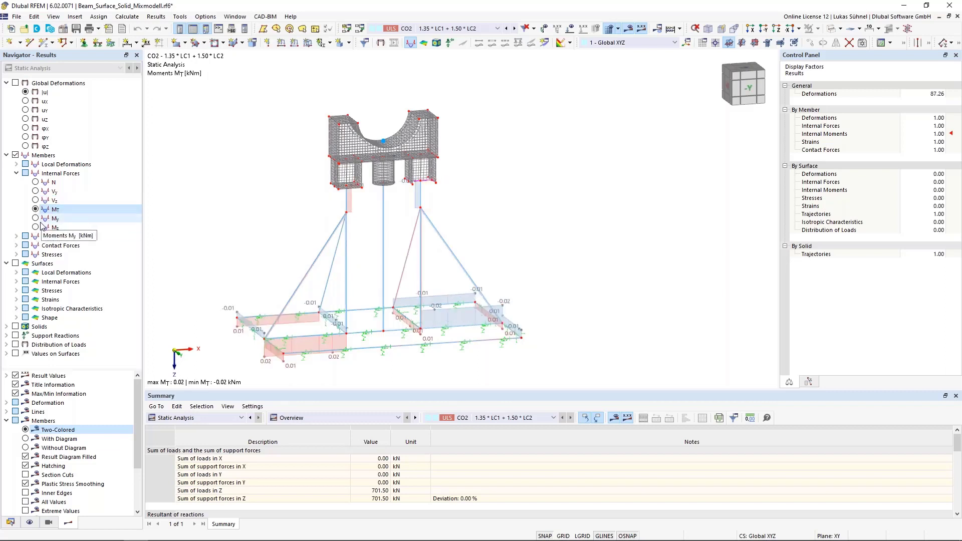
left_click(35, 218)
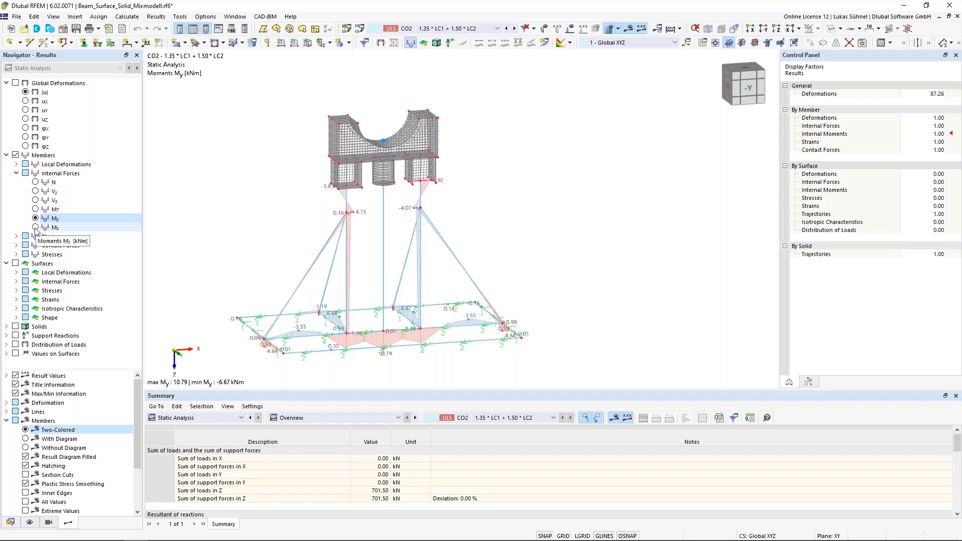
left_click(36, 228)
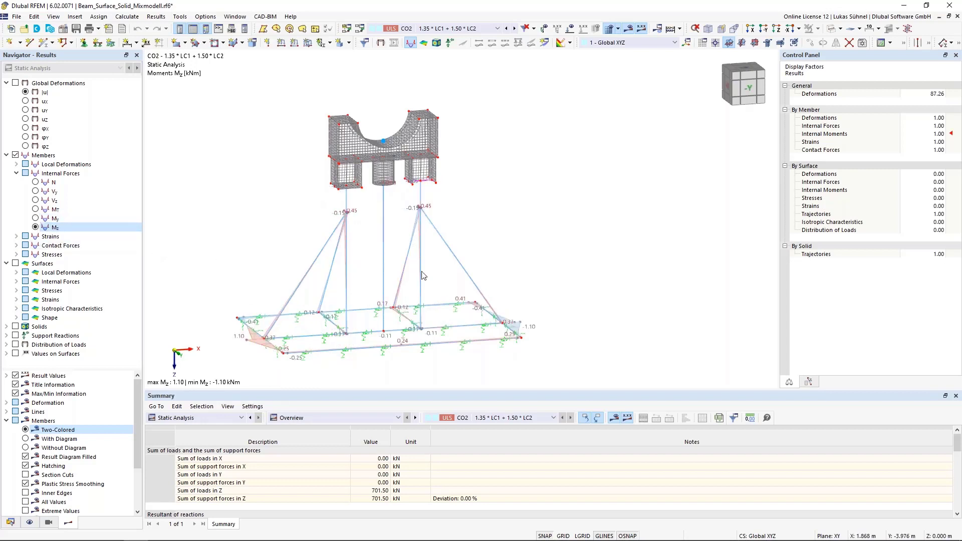
left_click(35, 218)
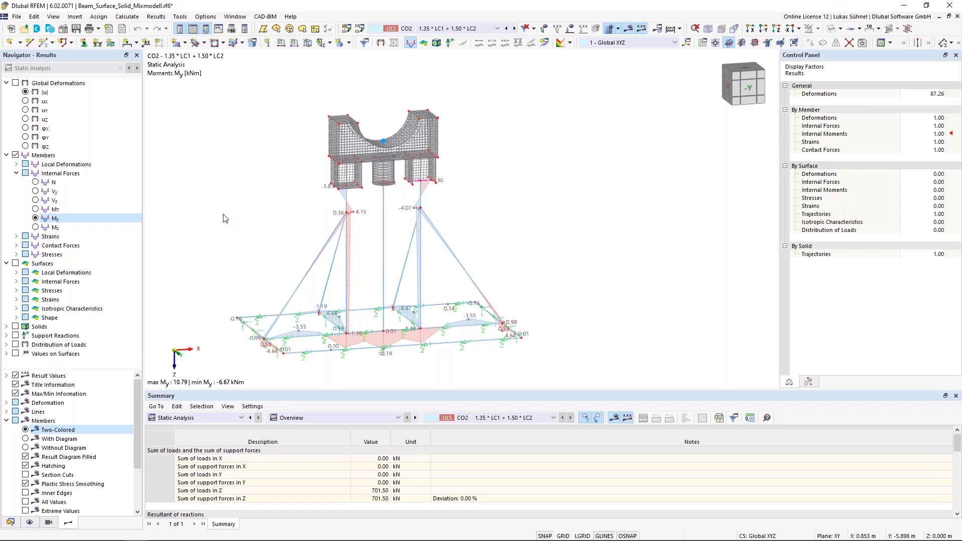
Display the model in solid mode and inspect the support frame from the rear and front sides.
left_click(833, 29)
middle_click_drag(488, 158, 667, 176, "ctrl")
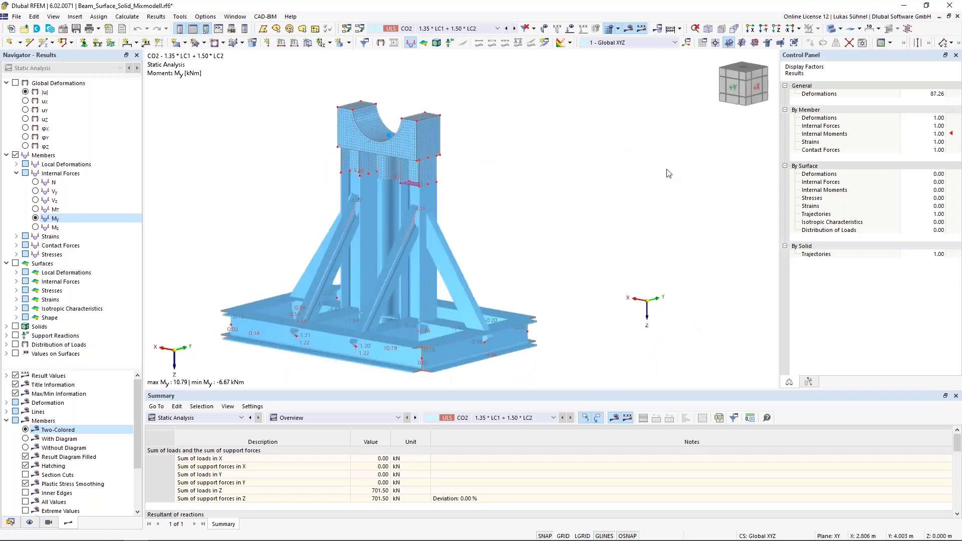
middle_click_drag(544, 206, 303, 271, "ctrl")
middle_click_drag(364, 262, 387, 226, "ctrl")
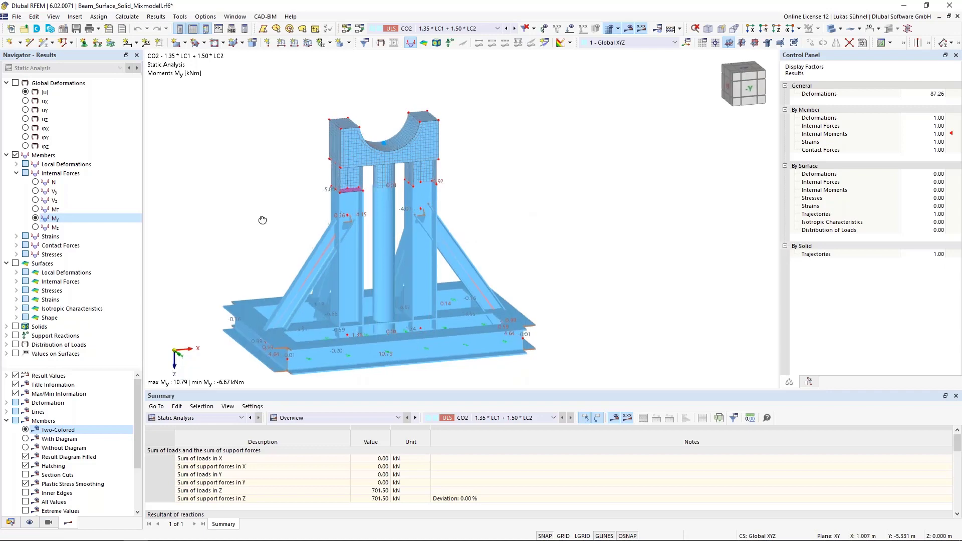
mouse_move(258, 215)
middle_mouse_down("ctrl")
mouse_move(369, 237)
mouse_move(329, 271)
mouse_move(265, 217)
middle_mouse_up("ctrl")
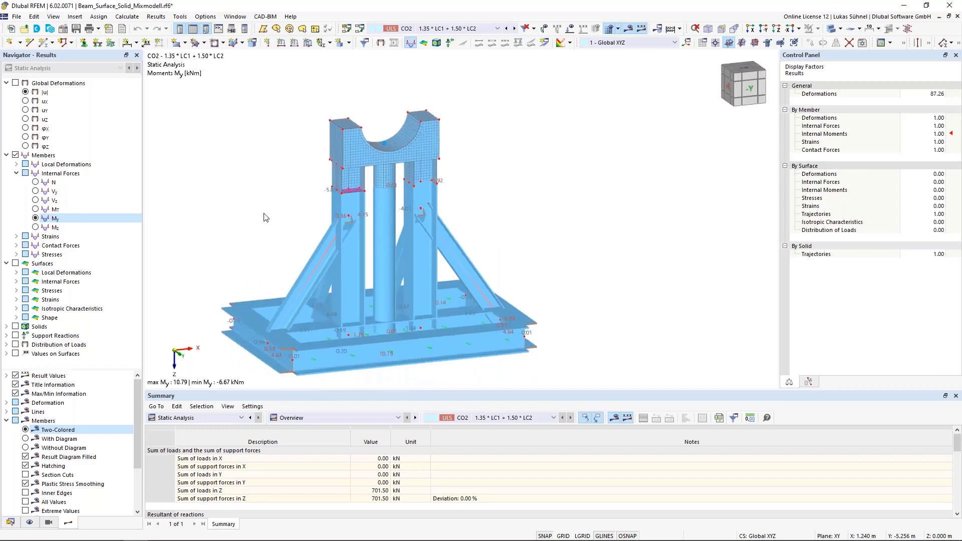
Show the members' axial forces N again on the wireframe model and examine the columns and diagonal braces up close.
left_click(35, 183)
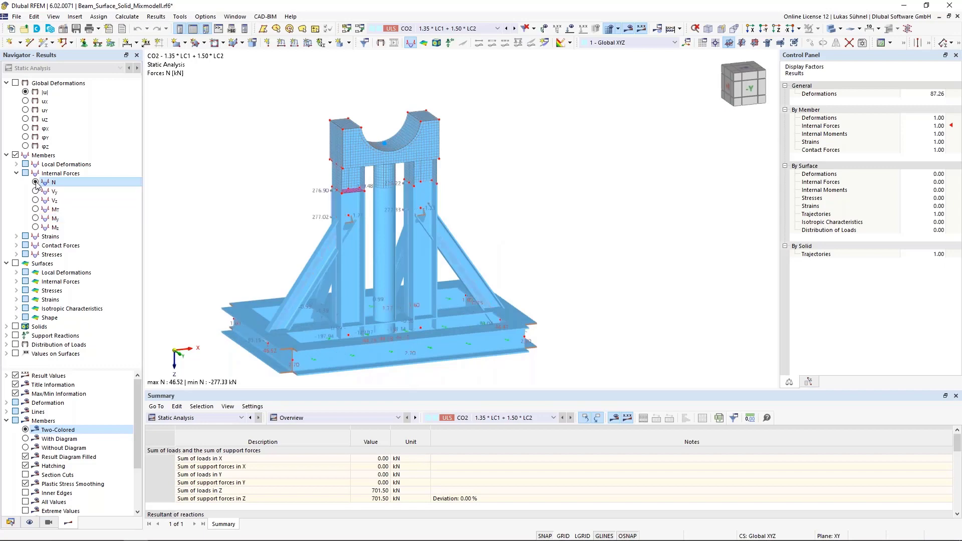
left_click(831, 30)
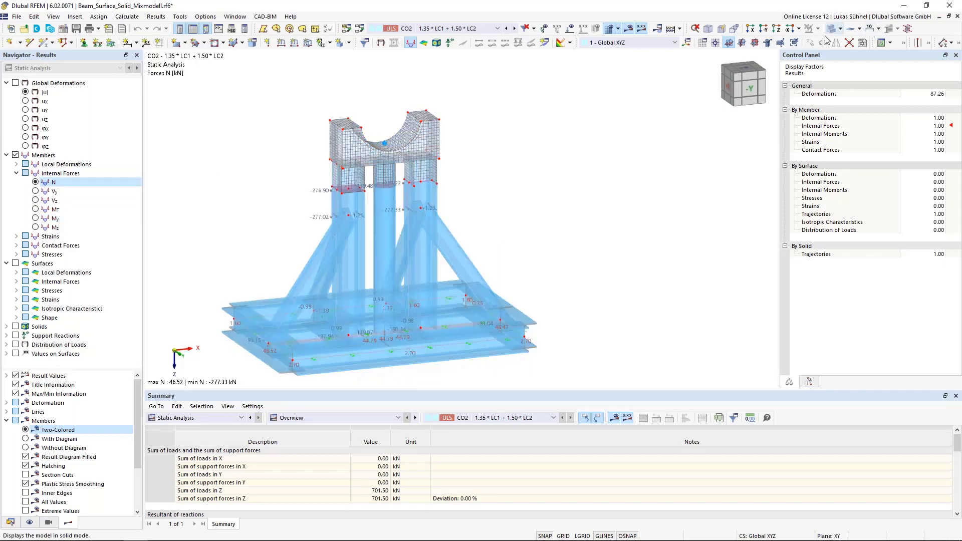
left_click(831, 29)
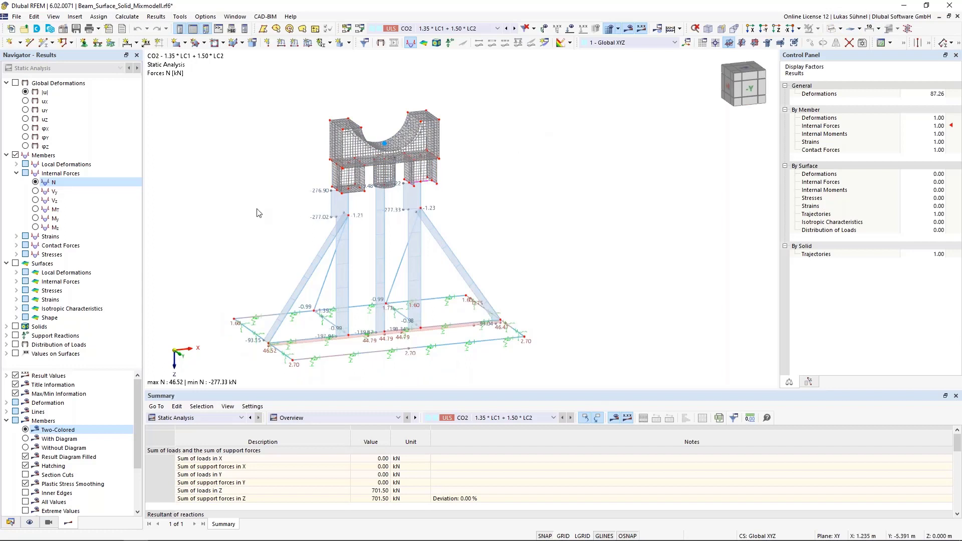
middle_click_drag(258, 211, 332, 216)
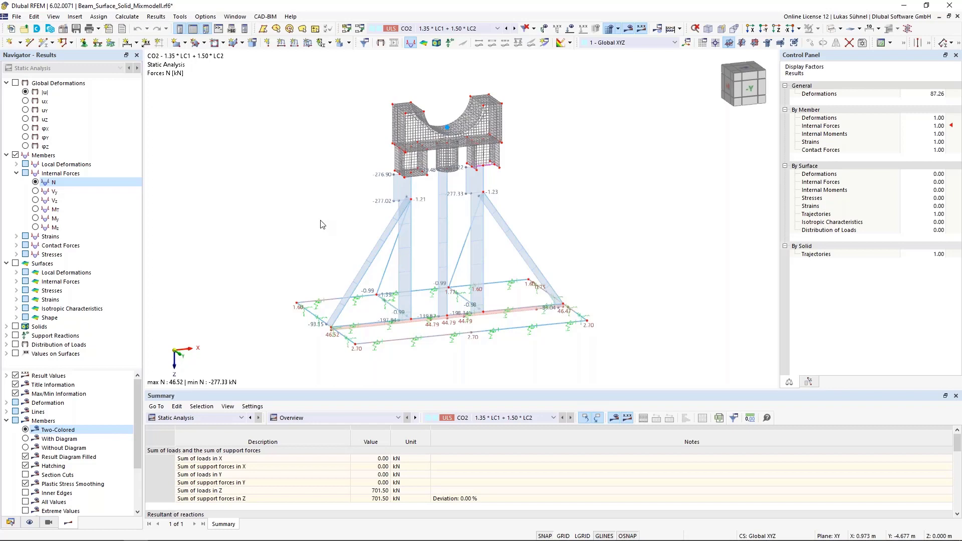
scroll(430, 233, "up", 2)
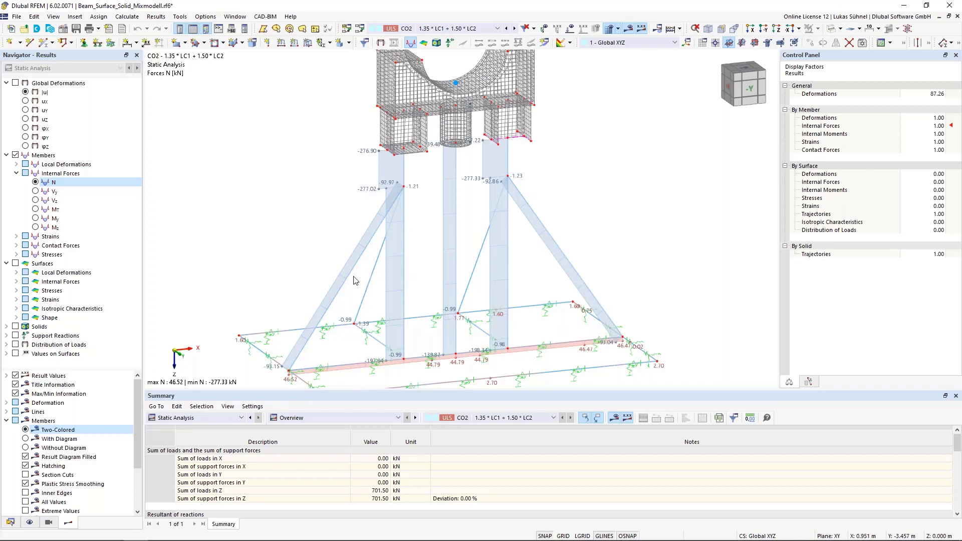
Activate the Structure Stability add-on in the base data of the Beam_Surface_Solid_Mixmodell model.
left_click(10, 523)
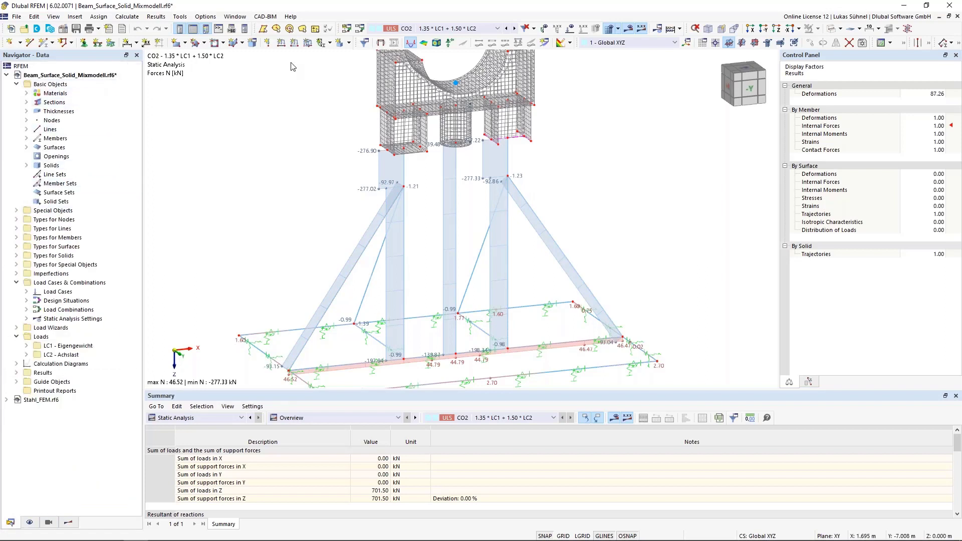
right_click(63, 75)
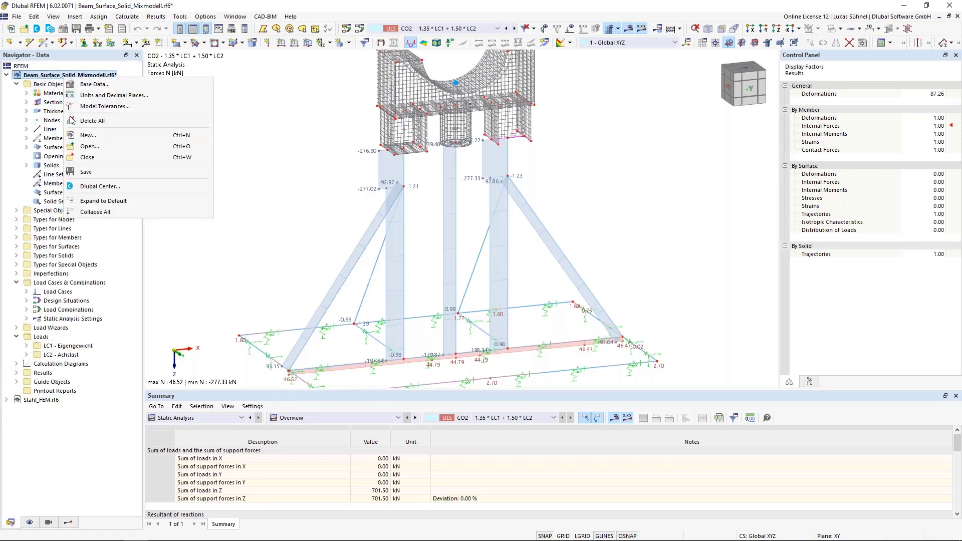
left_click(100, 104)
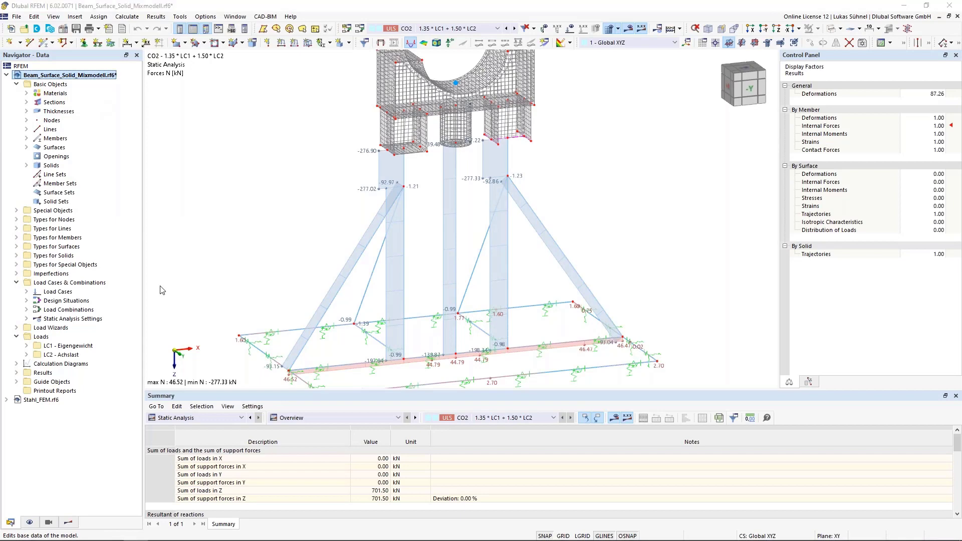
left_click(319, 80)
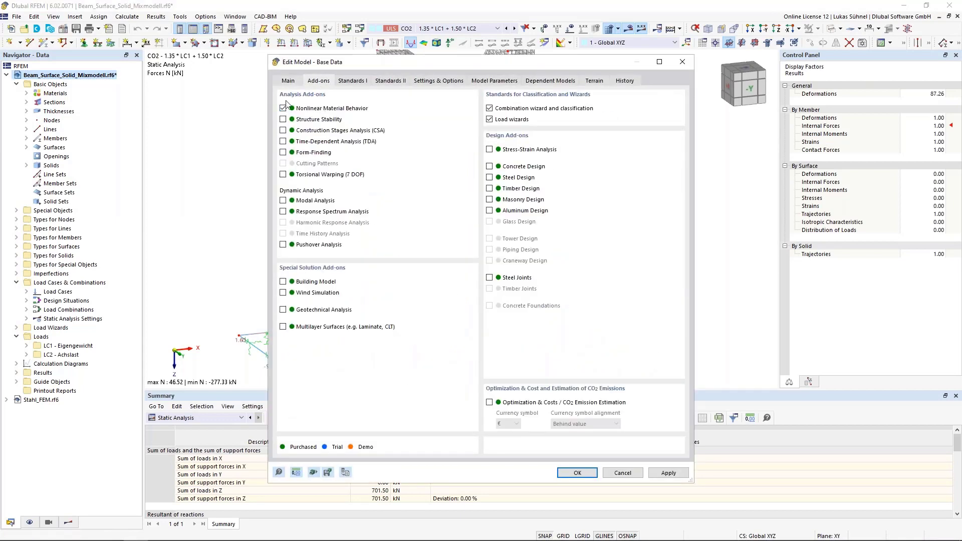
left_click(283, 120)
left_click(576, 473)
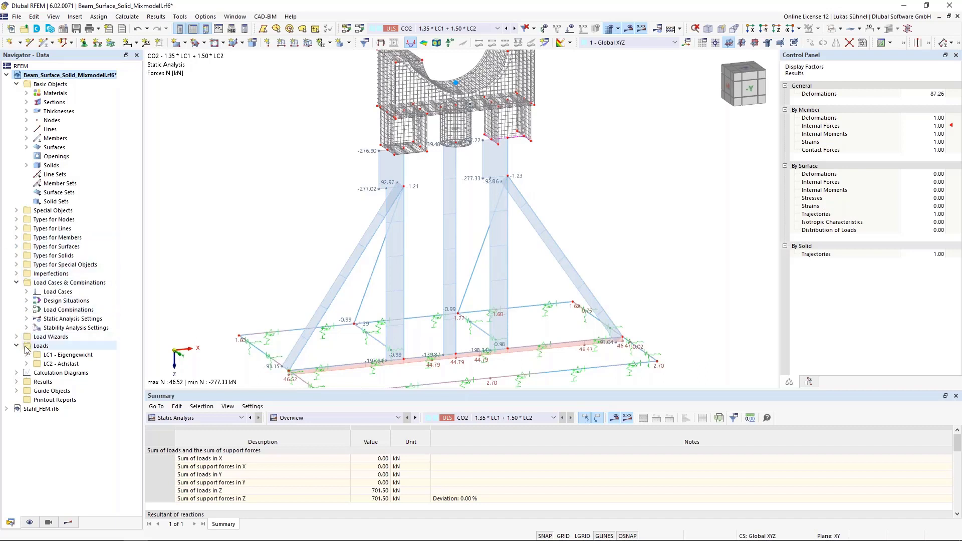
Enable the critical load calculation for CO2 with the ST1 Eigenvalue method (linear), Lanczos, and calculate the load combination.
left_click(27, 310)
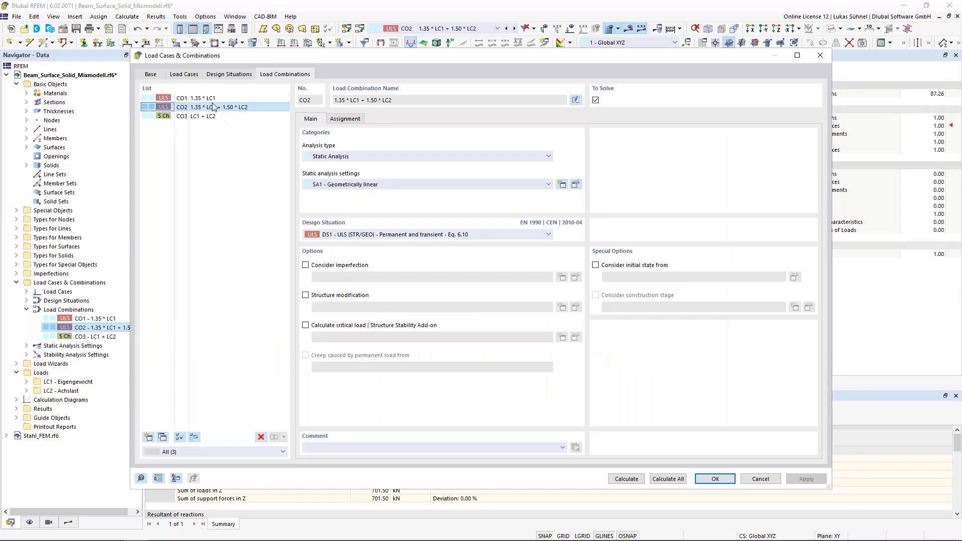
left_click(336, 326)
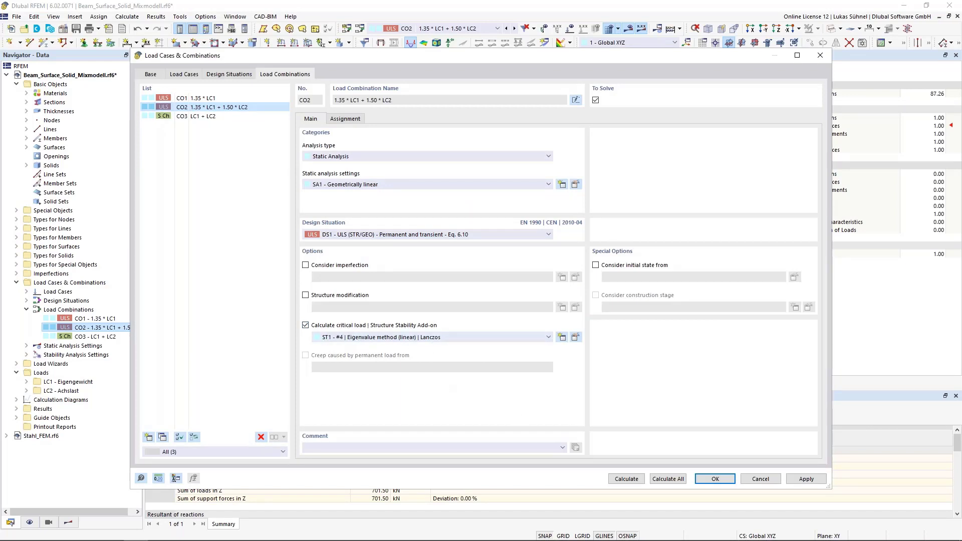
left_click(627, 479)
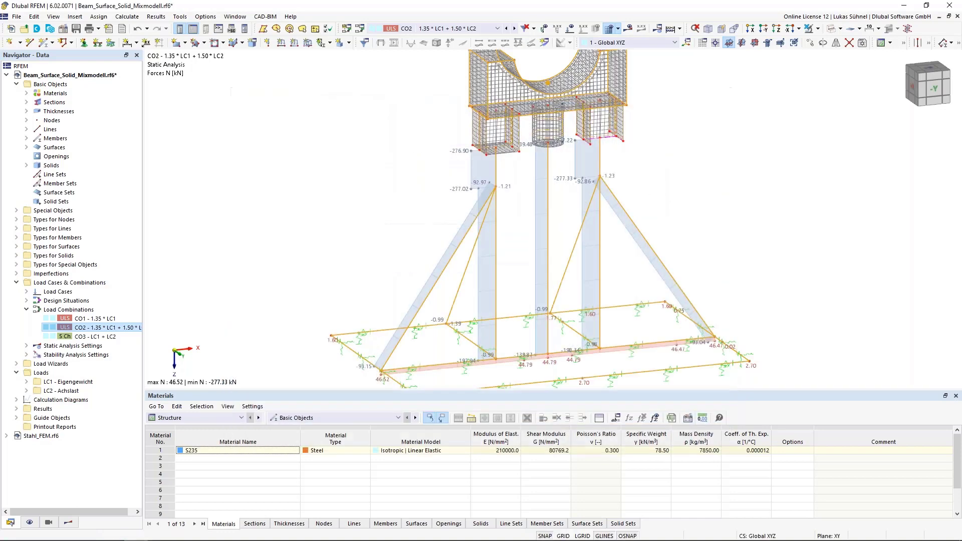
scroll(365, 140, "down", 3)
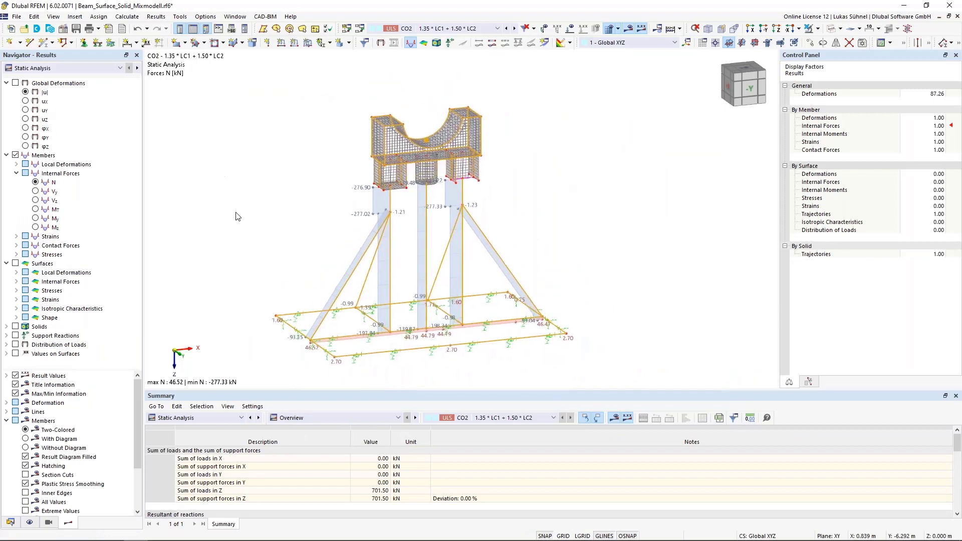
Show the stability analysis results of CO2 and view mode shapes 1 and 4 from the critical load factors.
left_click(194, 419)
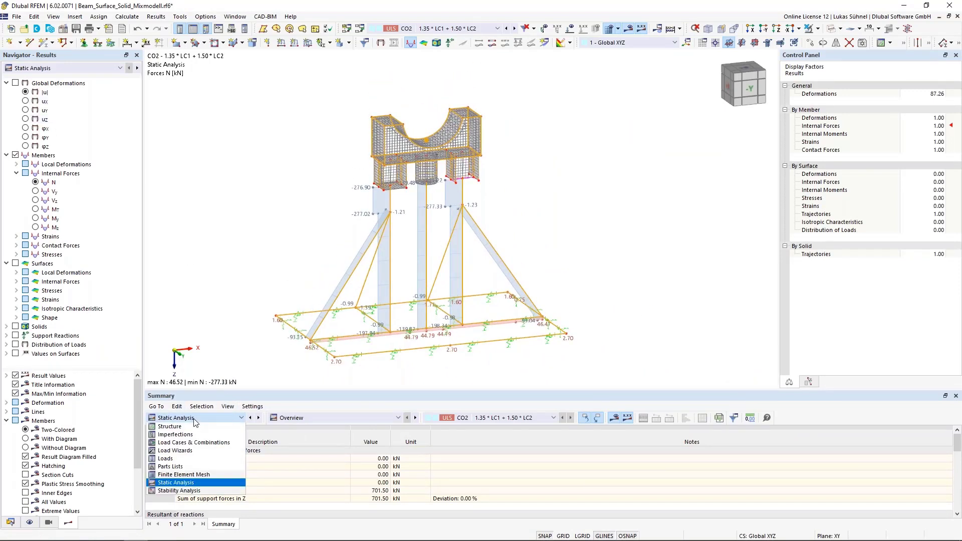
left_click(174, 492)
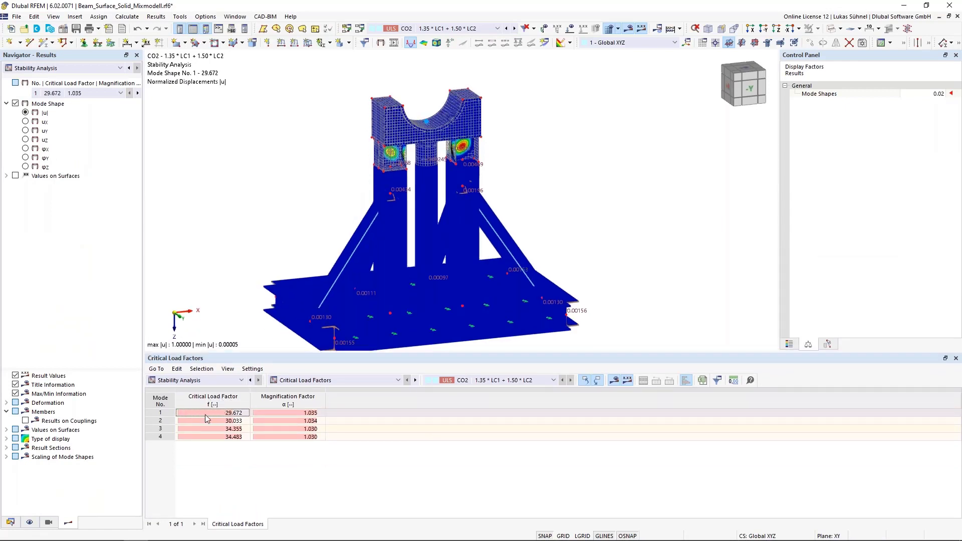
left_click(205, 414)
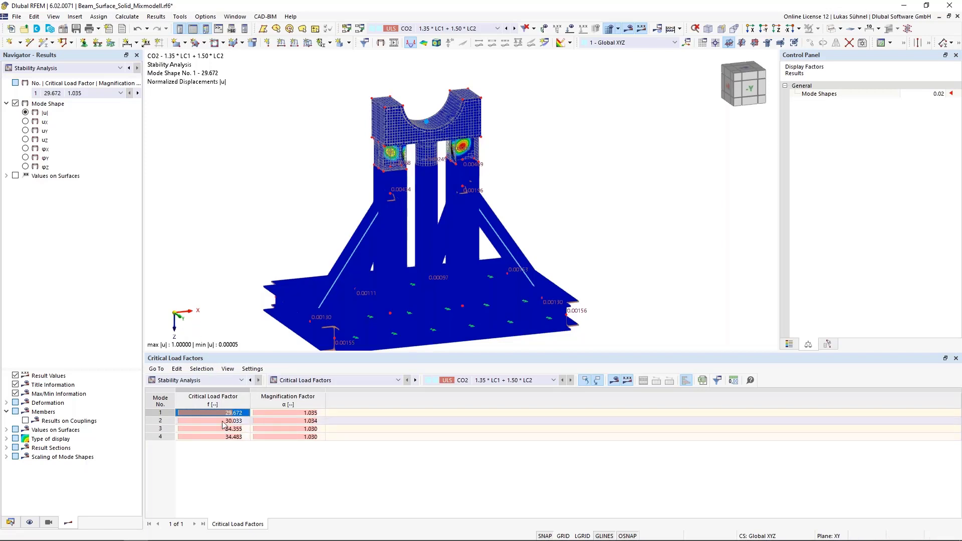
left_click(213, 437)
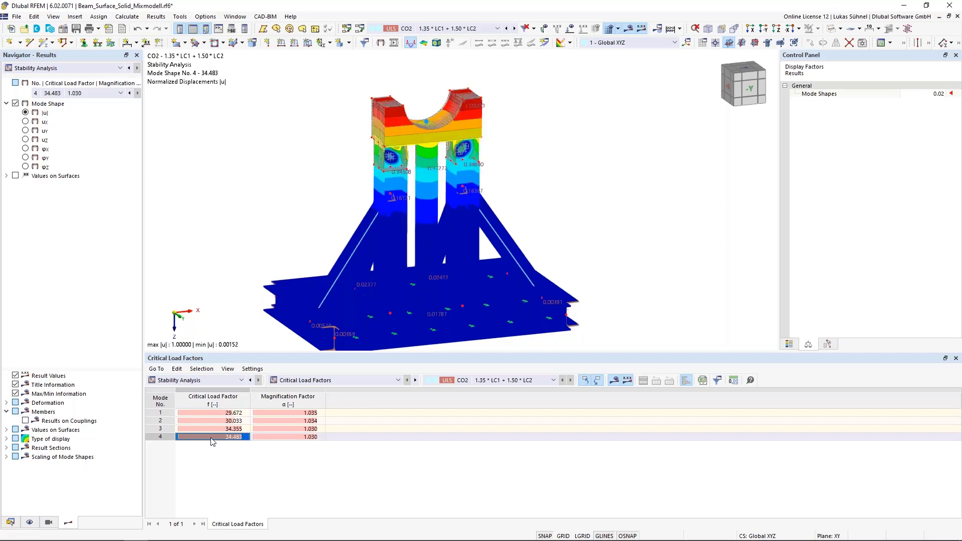
Raise the mode shape display factor to 0.27 and inspect the deformed shape of mode 4 from several sides.
middle_click_drag(224, 236, 345, 219, "ctrl")
left_click_drag(346, 219, 367, 218, "ctrl")
left_click(926, 94)
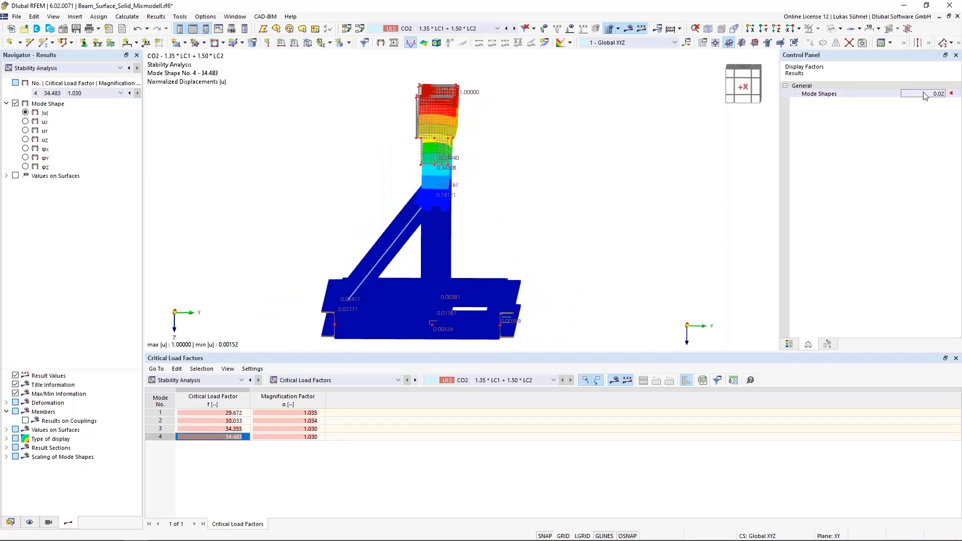
scroll(926, 94, "up", 5)
scroll(926, 94, "up", 1)
scroll(926, 93, "down", 1)
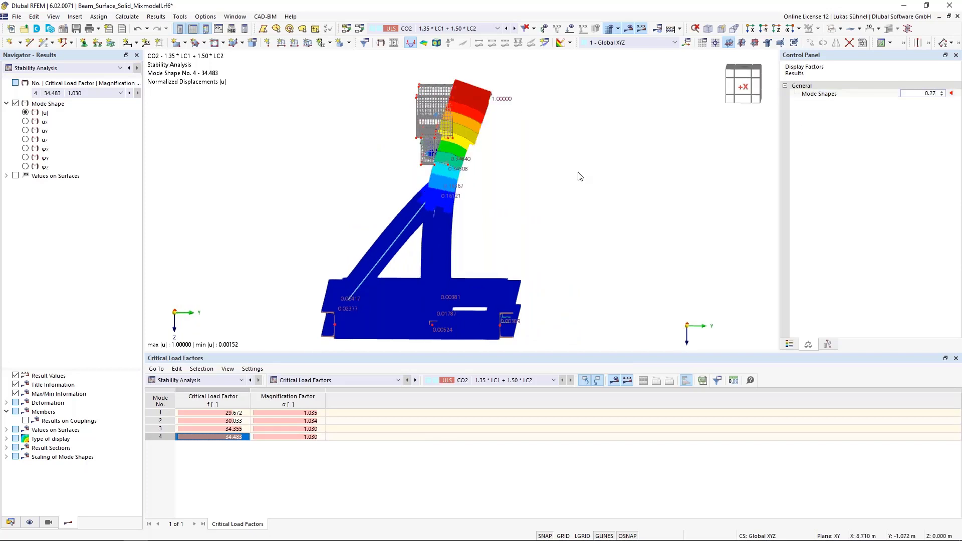
middle_click_drag(580, 176, 524, 168, "ctrl")
scroll(444, 165, "up", 2)
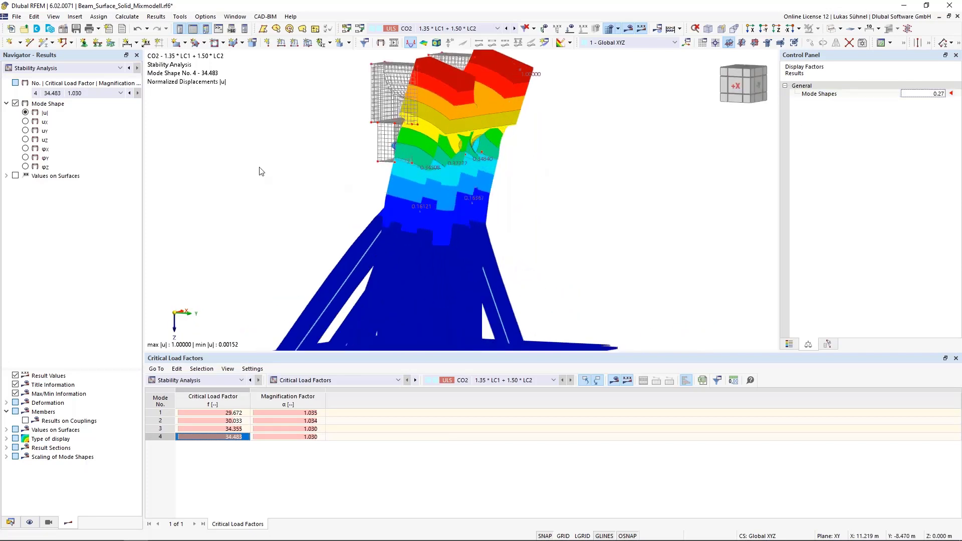
middle_click_drag(261, 170, 315, 163, "ctrl")
scroll(440, 116, "down", 1)
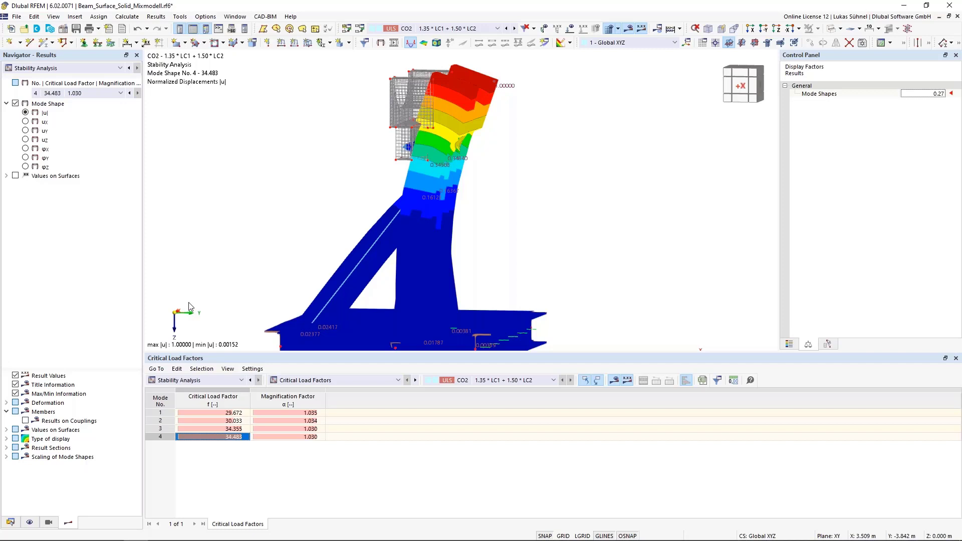
scroll(532, 208, "down", 2)
middle_click_drag(571, 215, 378, 256, "ctrl")
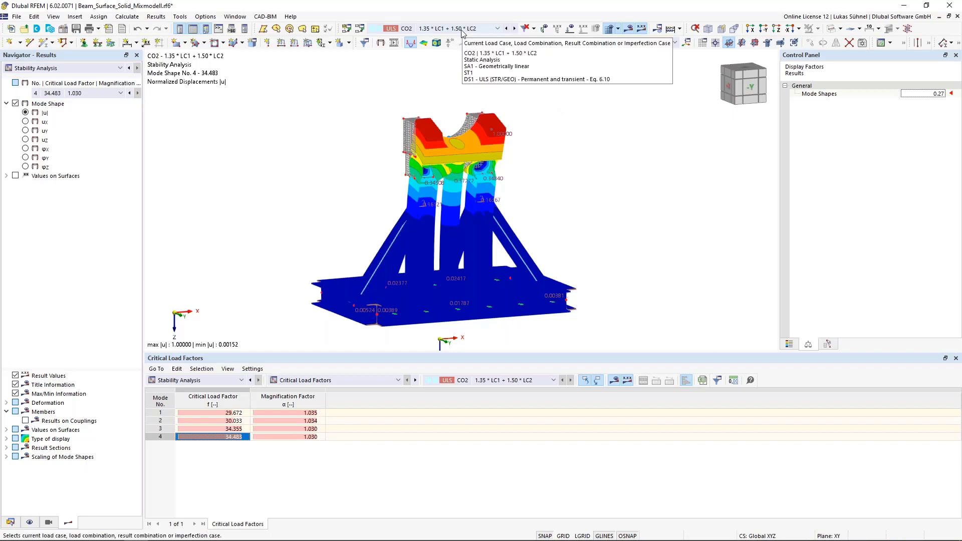
Return to the static analysis results and display the global deformations |u| of the model.
left_click(116, 70)
left_click(59, 76)
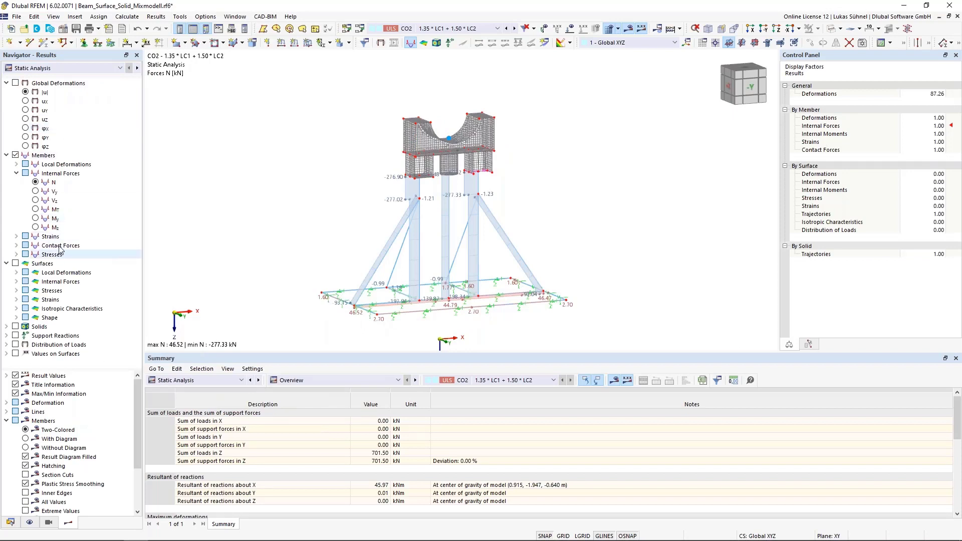
left_click(25, 92)
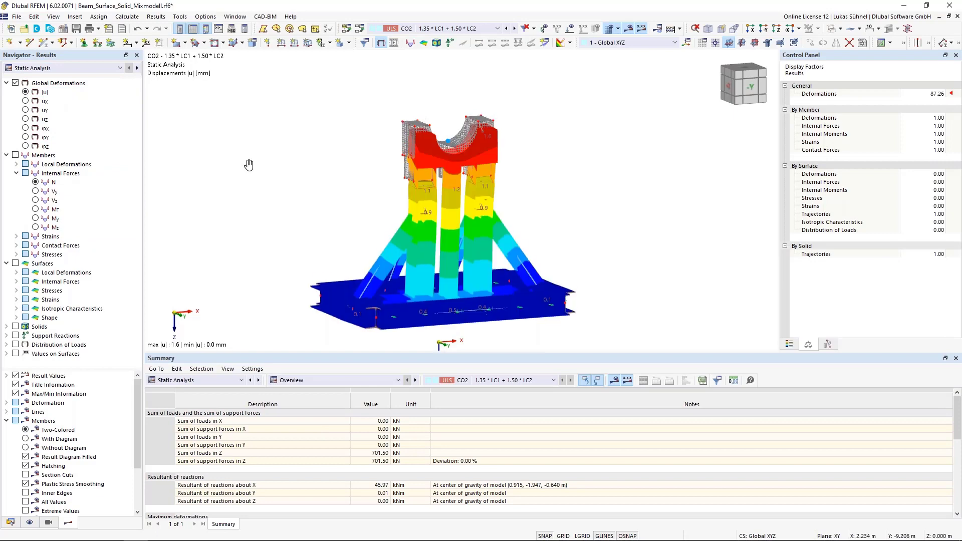
middle_click_drag(249, 165, 329, 154)
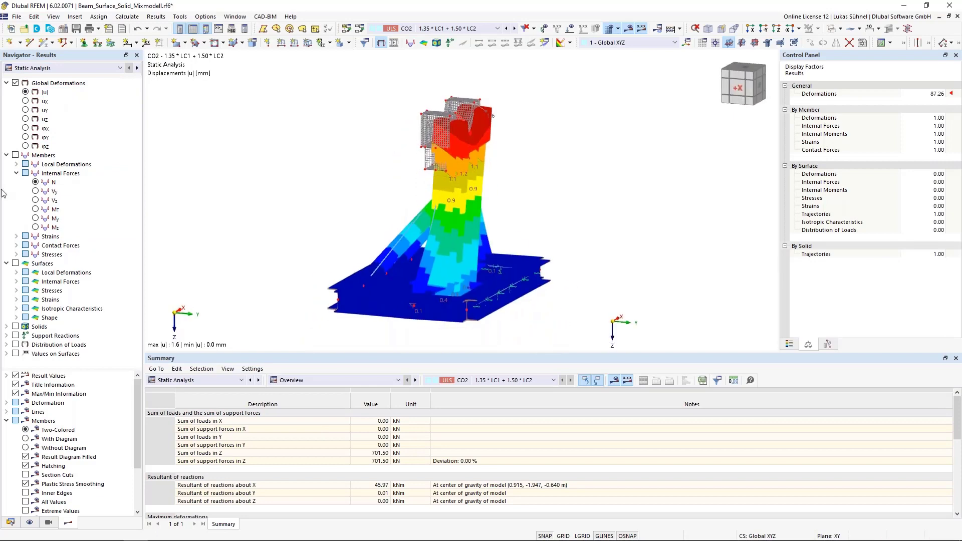
Display the members' axial forces N together with the surfaces' basic internal moments mx and check the connection surfaces up close.
left_click(35, 183)
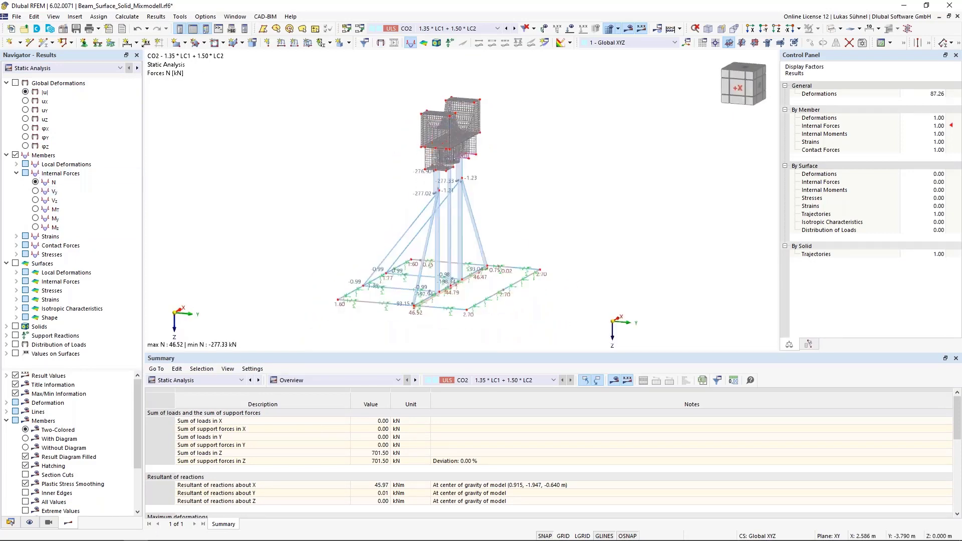
left_click(16, 282)
left_click(27, 291)
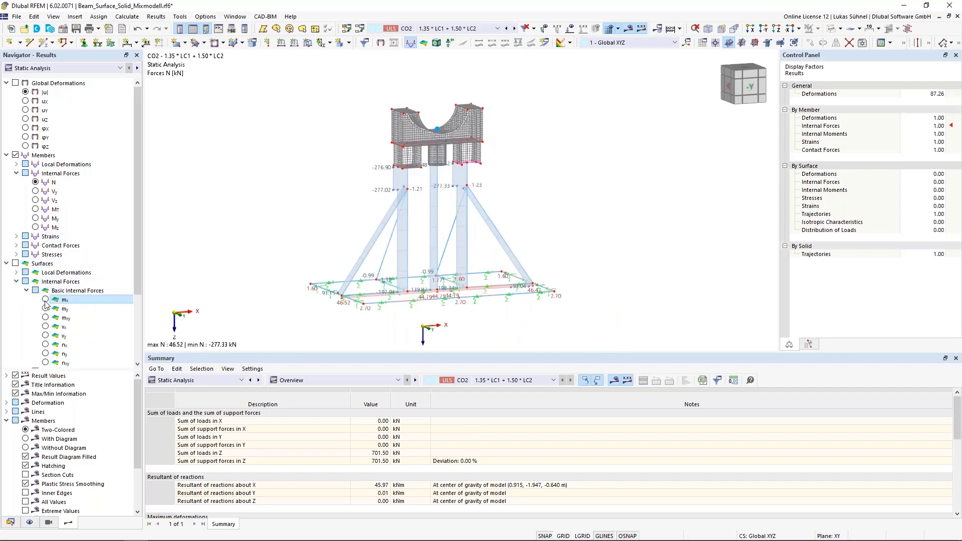
left_click(45, 299)
scroll(415, 144, "up", 5)
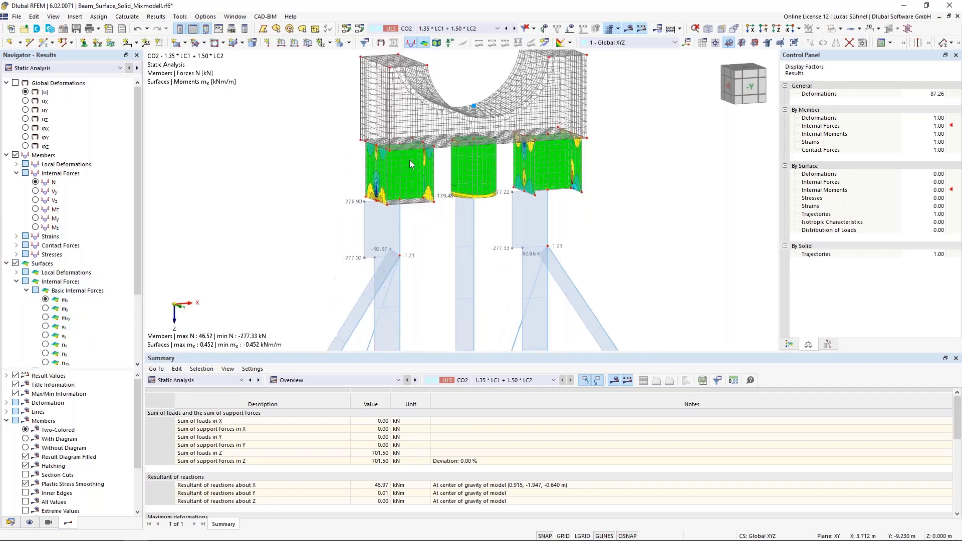
scroll(410, 160, "down", 5)
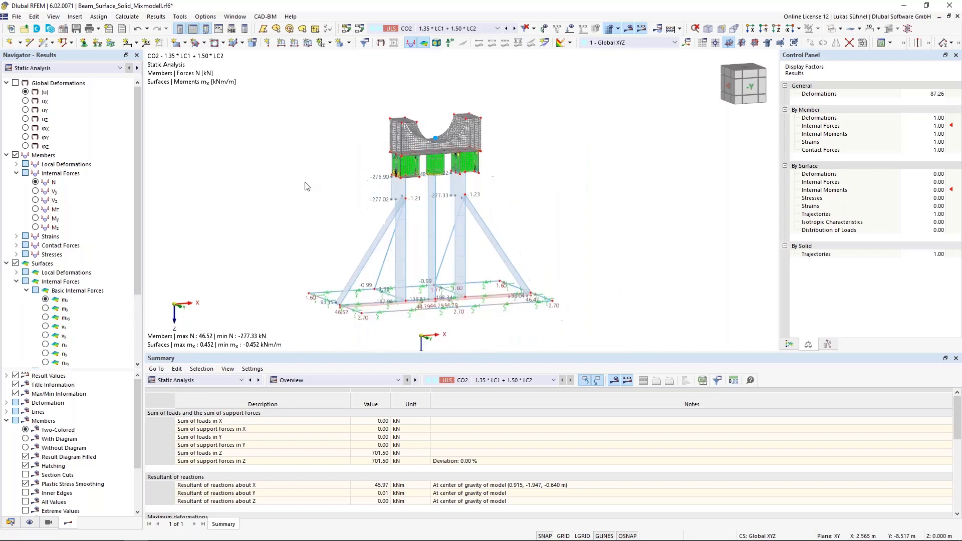
Display the elastic equivalent stress according to von Mises on the members.
left_click(17, 174)
left_click(16, 201)
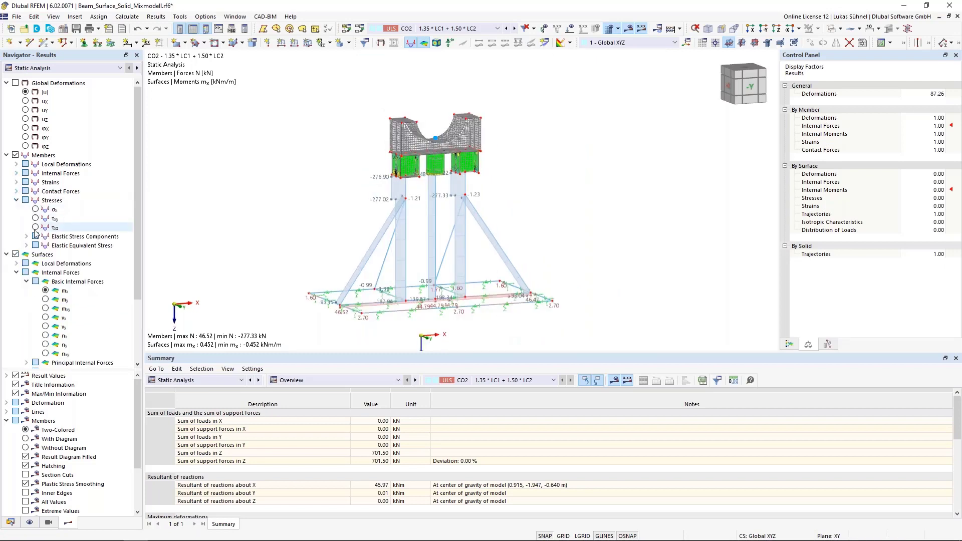
left_click(27, 246)
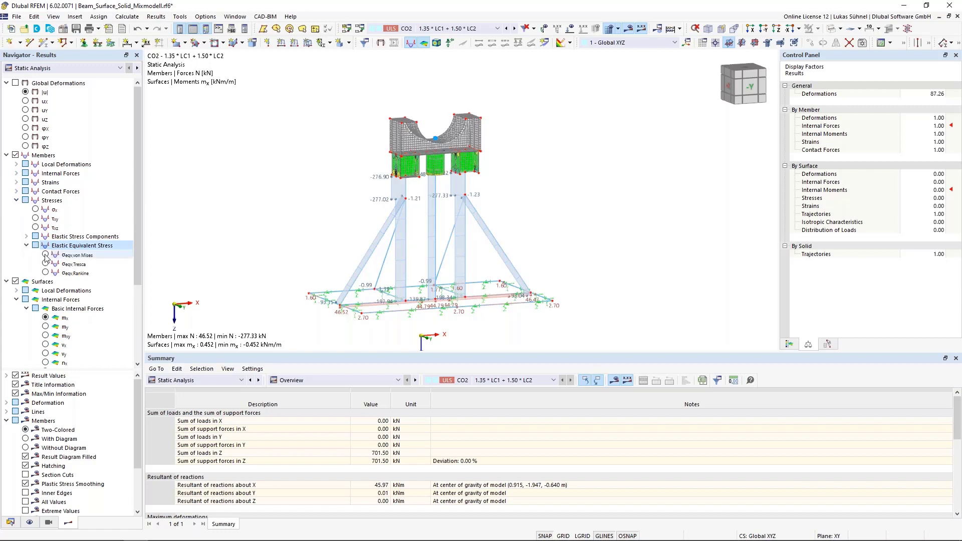
left_click(45, 255)
middle_click_drag(256, 271, 293, 262)
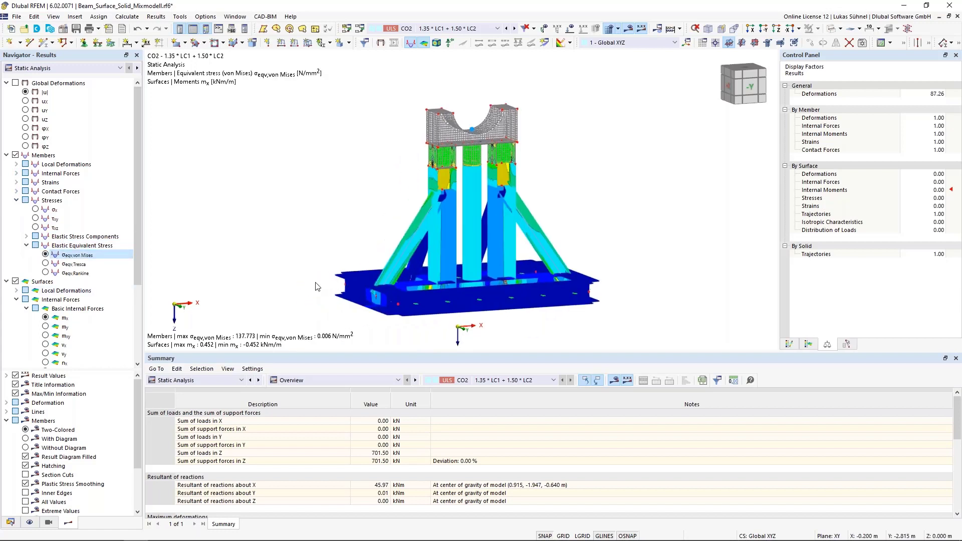
Display the maximum von Mises equivalent stress σeqv,Mises,Max on the surfaces.
scroll(53, 275, "down", 4)
left_click(17, 299)
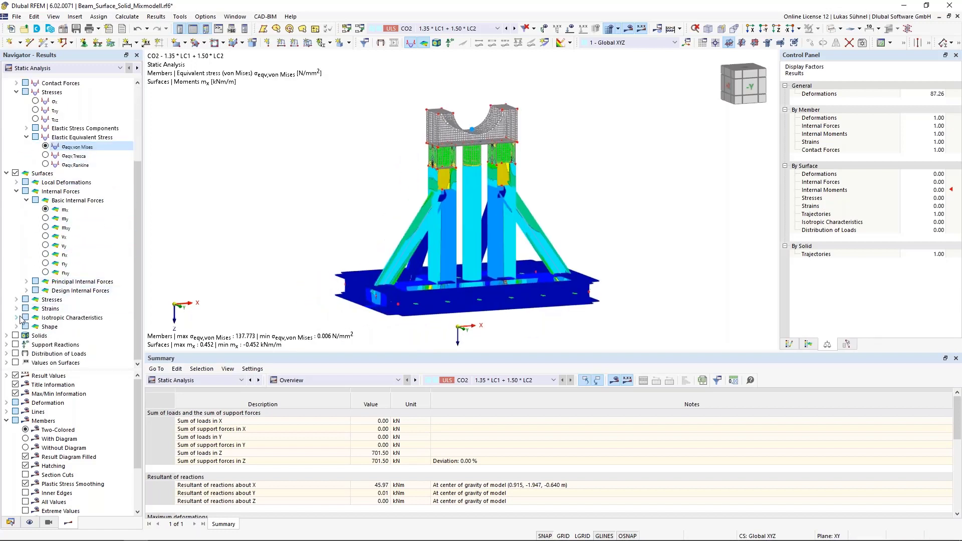
scroll(22, 304, "down", 2)
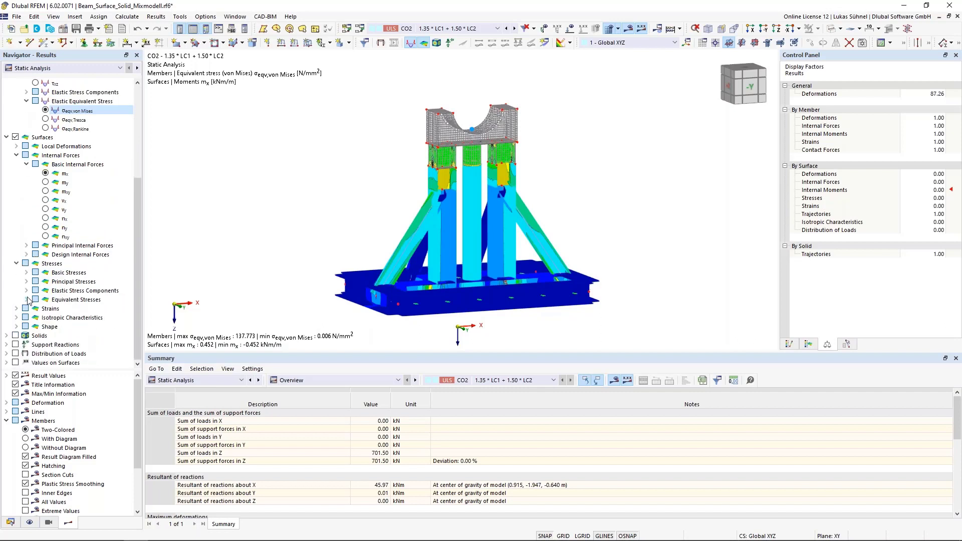
left_click(26, 299)
left_click(37, 309)
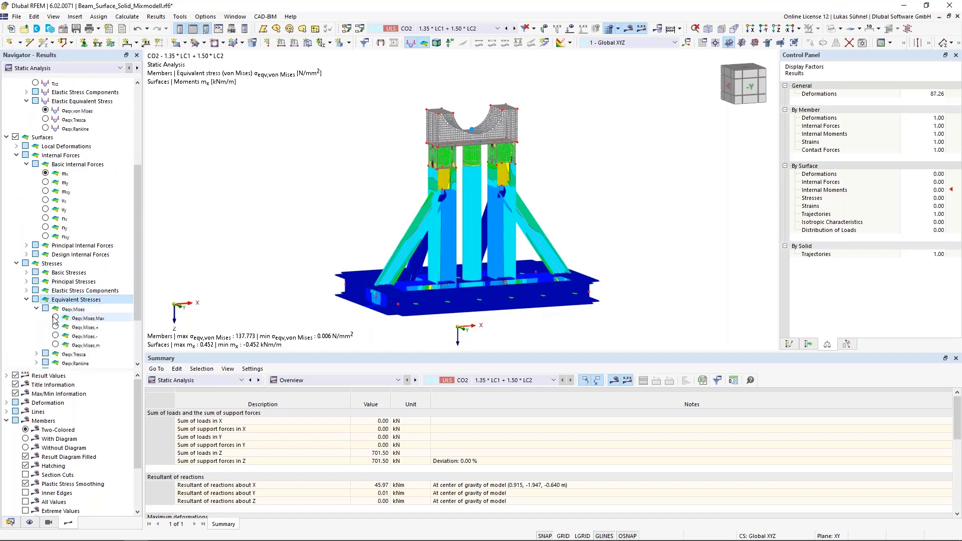
left_click(56, 319)
Add the von Mises equivalent stresses of the solids to the displayed results.
scroll(52, 296, "down", 3)
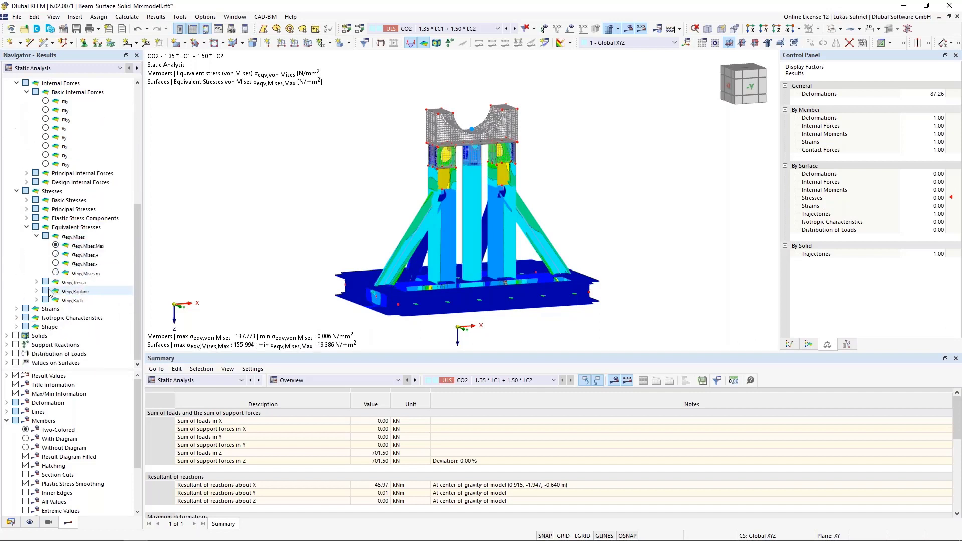
left_click(6, 336)
left_click(26, 327)
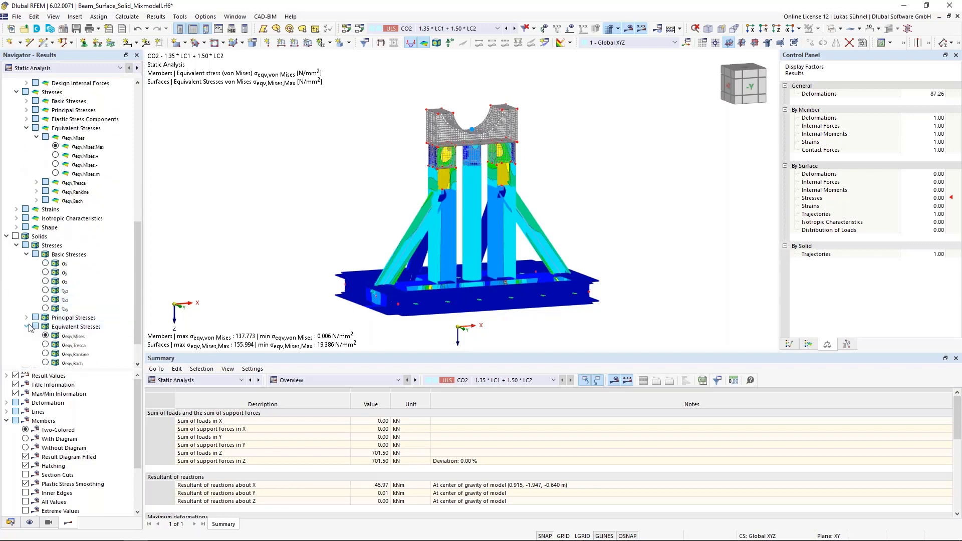
scroll(50, 321, "down", 2)
left_click(46, 299)
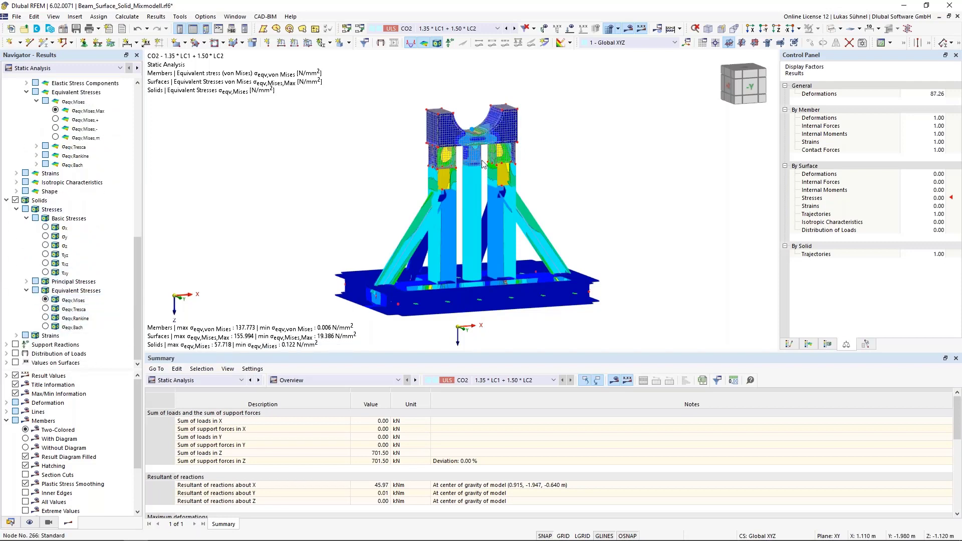
Examine the combined stresses around the support frame and show the color scale for the members' elastic equivalent stress.
scroll(483, 176, "up", 5)
scroll(483, 176, "down", 4)
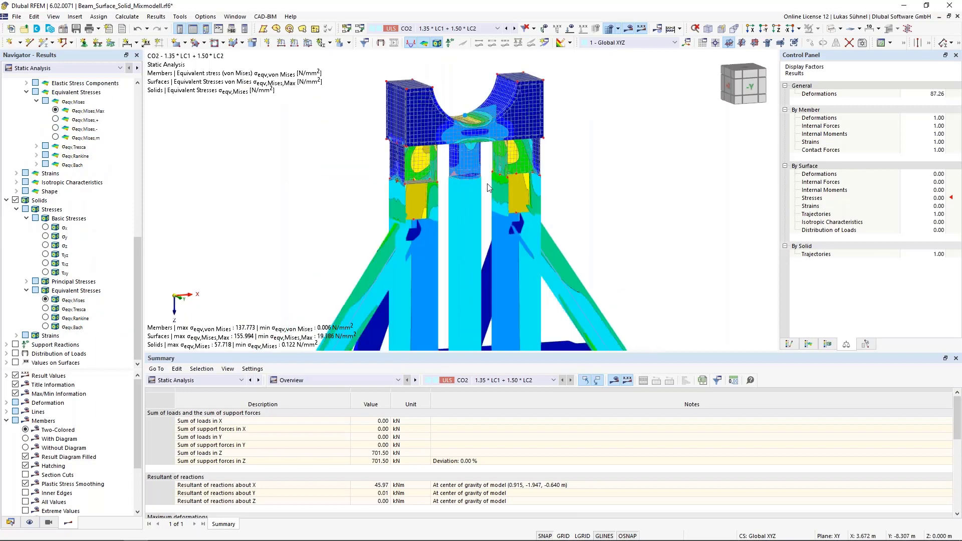
middle_click_drag(604, 185, 577, 199, "ctrl")
scroll(502, 207, "down", 2)
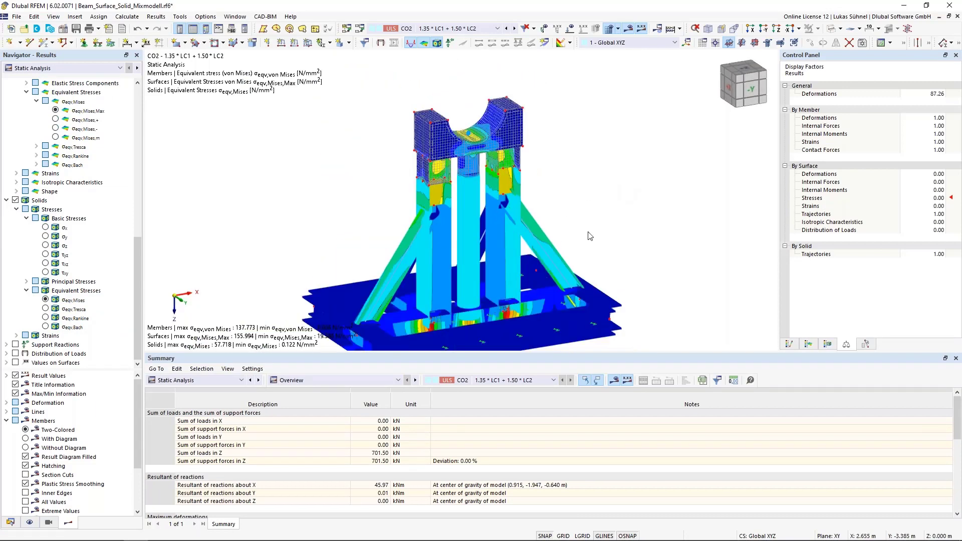
middle_click_drag(590, 234, 526, 209, "ctrl")
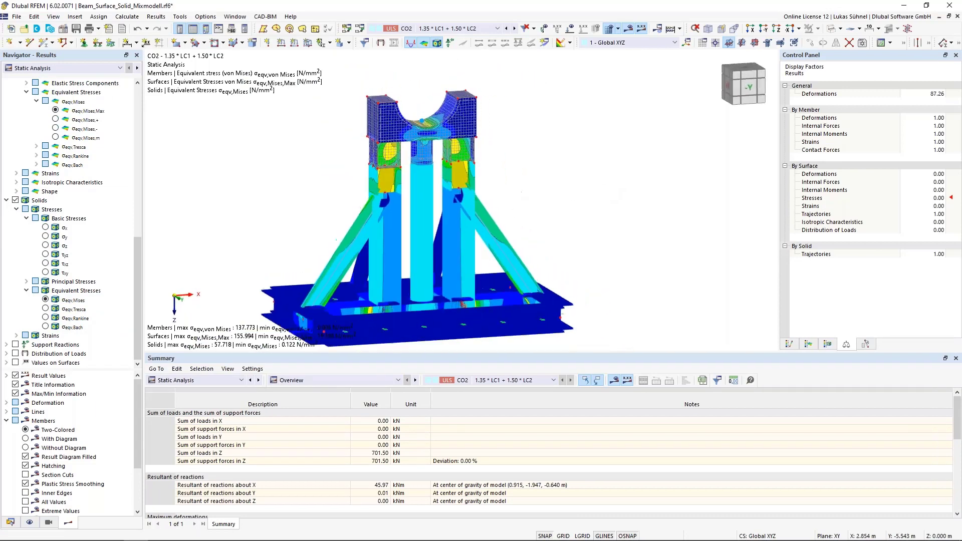
left_click(790, 344)
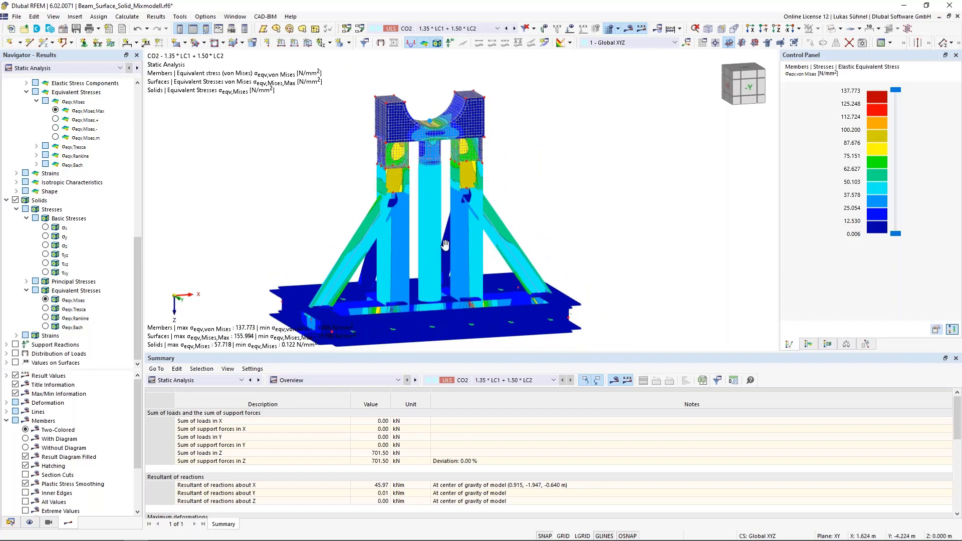
middle_click_drag(457, 293, 553, 263)
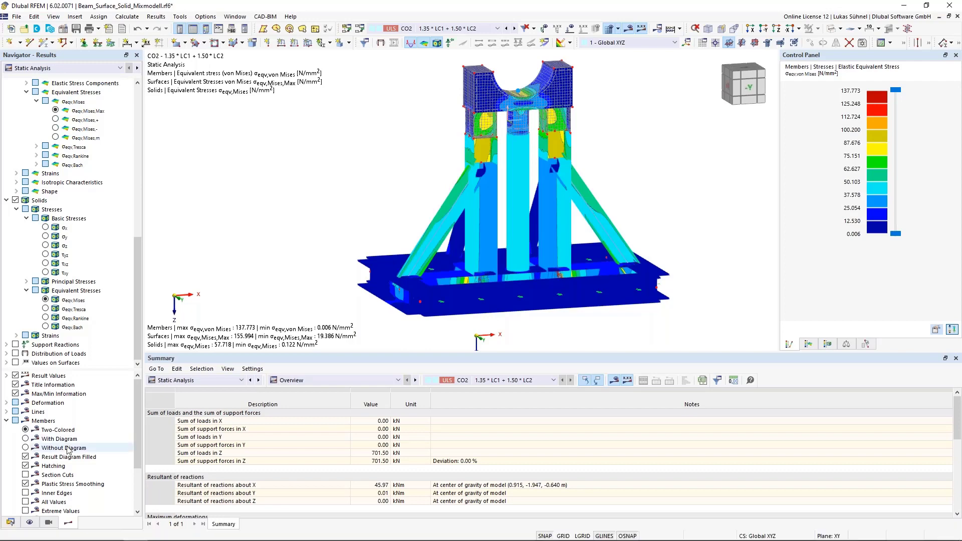
Activate the Stress-Strain Analysis add-on in the model's base data and check the standards for combinations and load wizards.
left_click(10, 523)
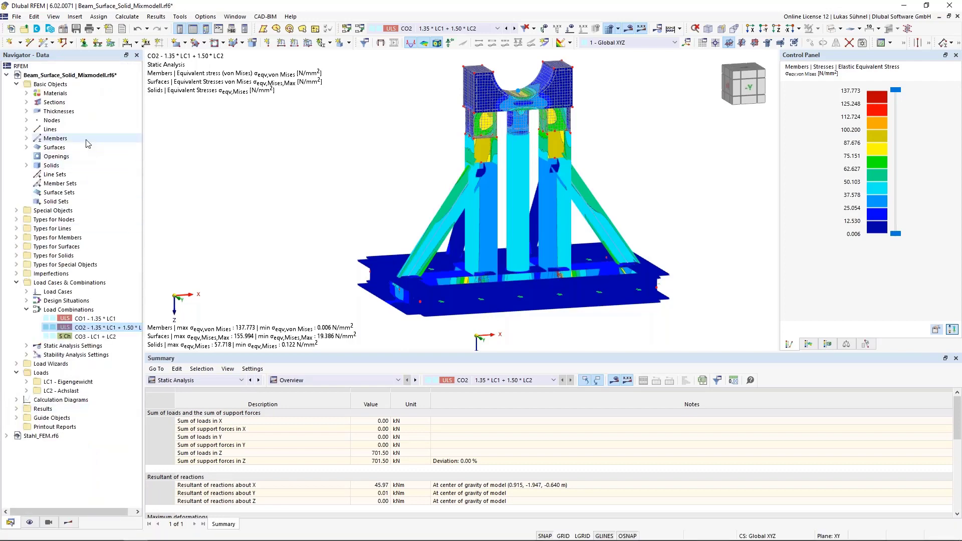
right_click(52, 74)
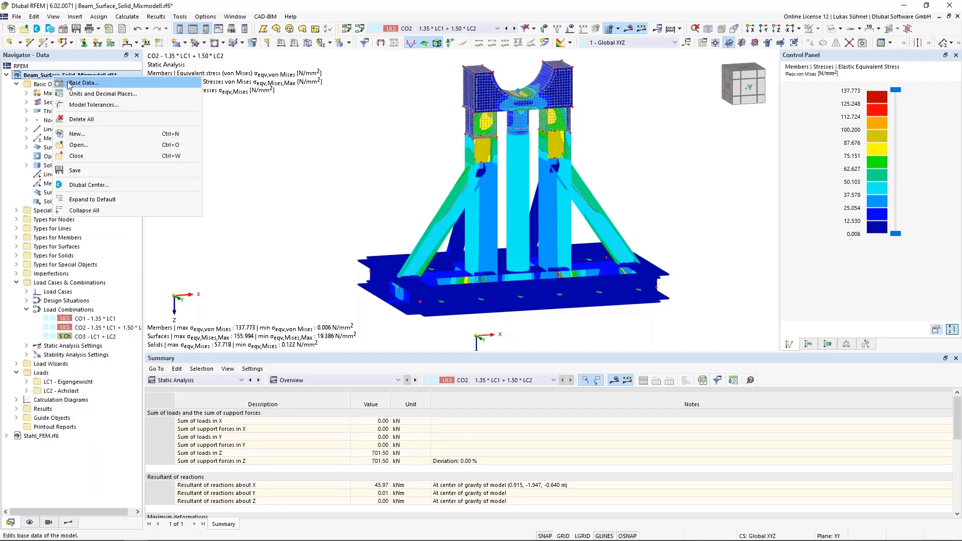
left_click(75, 82)
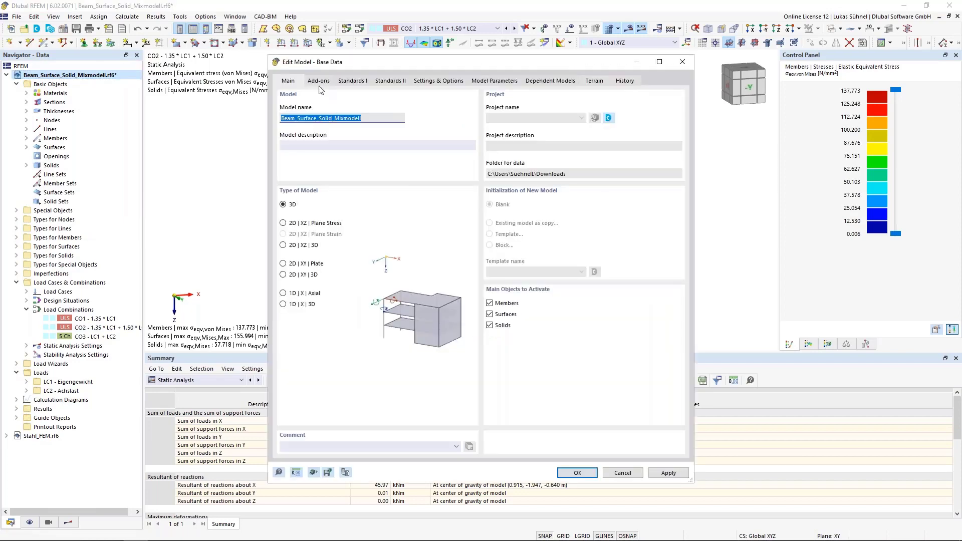
left_click(318, 80)
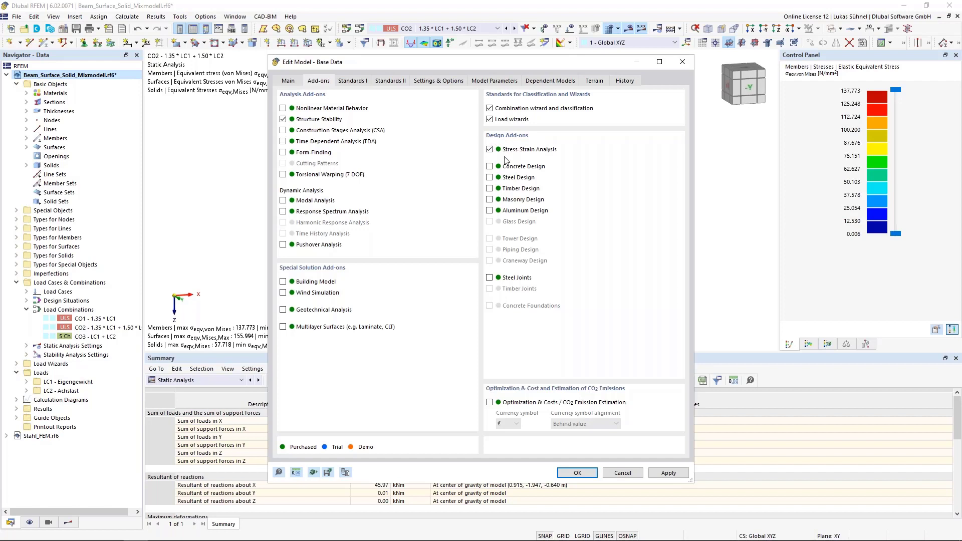
left_click(359, 81)
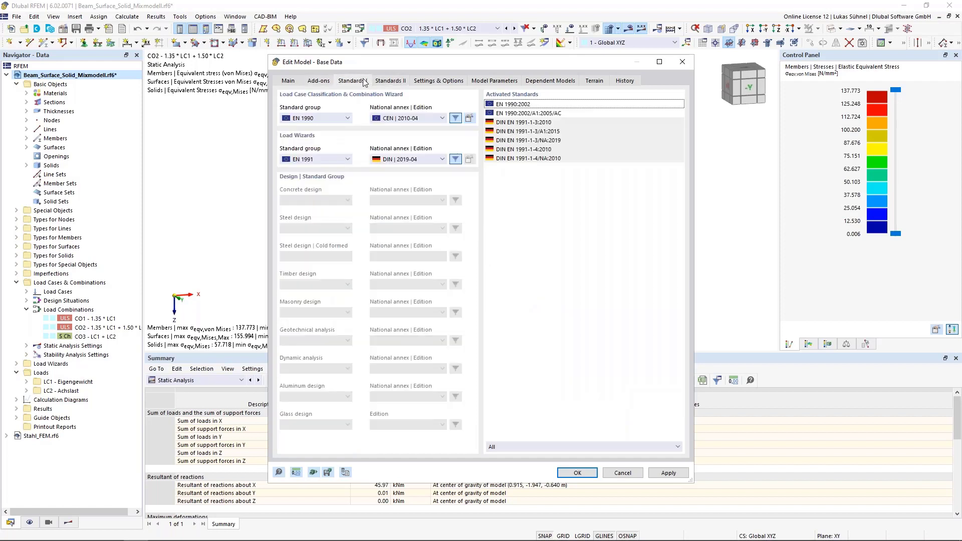
left_click(319, 81)
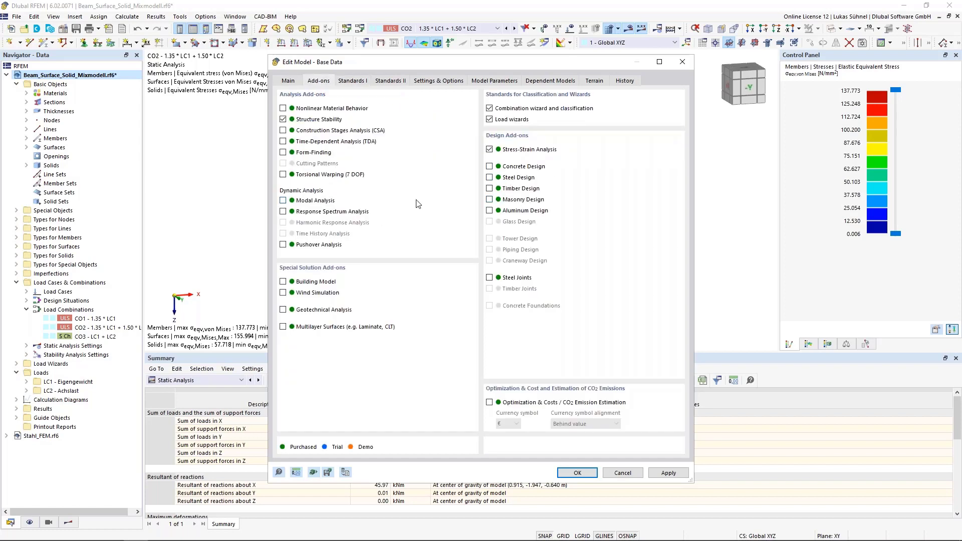
left_click(359, 82)
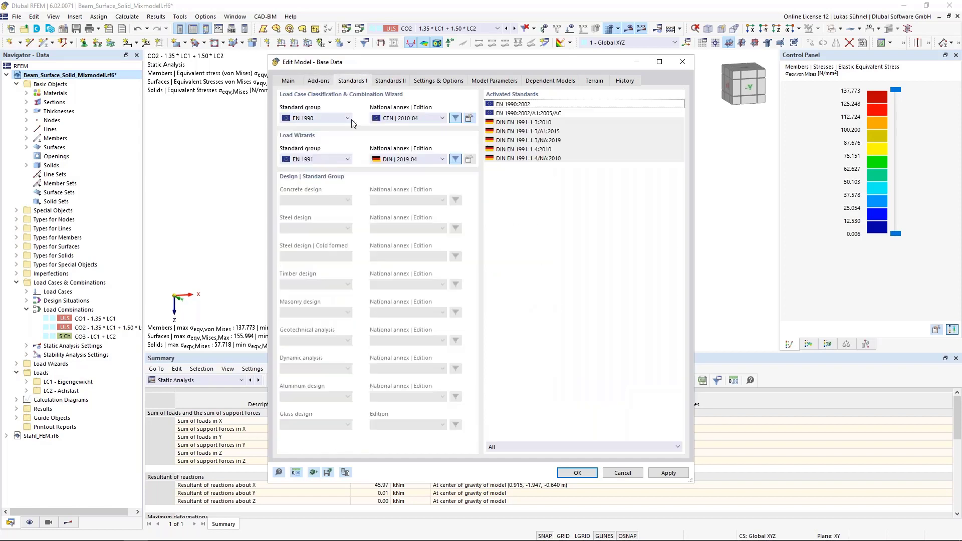
left_click(317, 81)
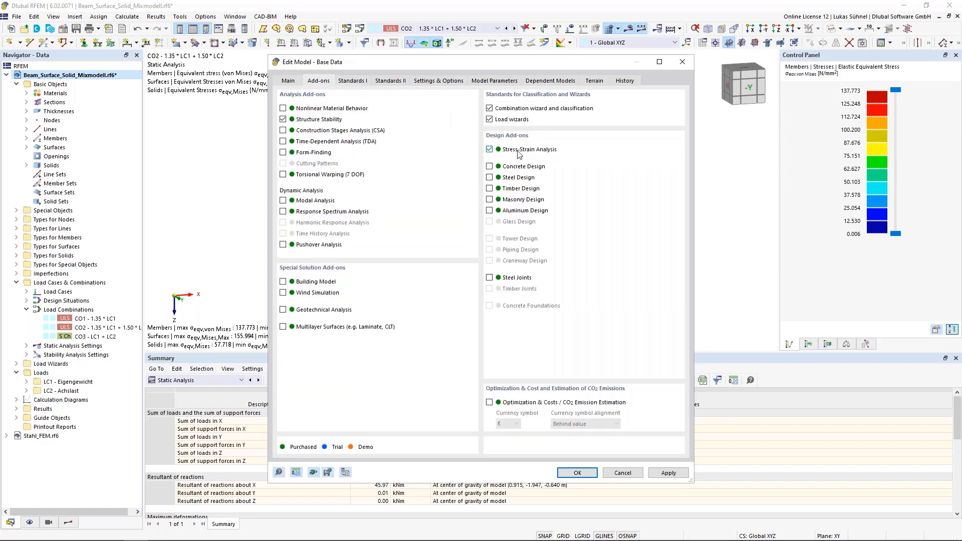
left_click(585, 477)
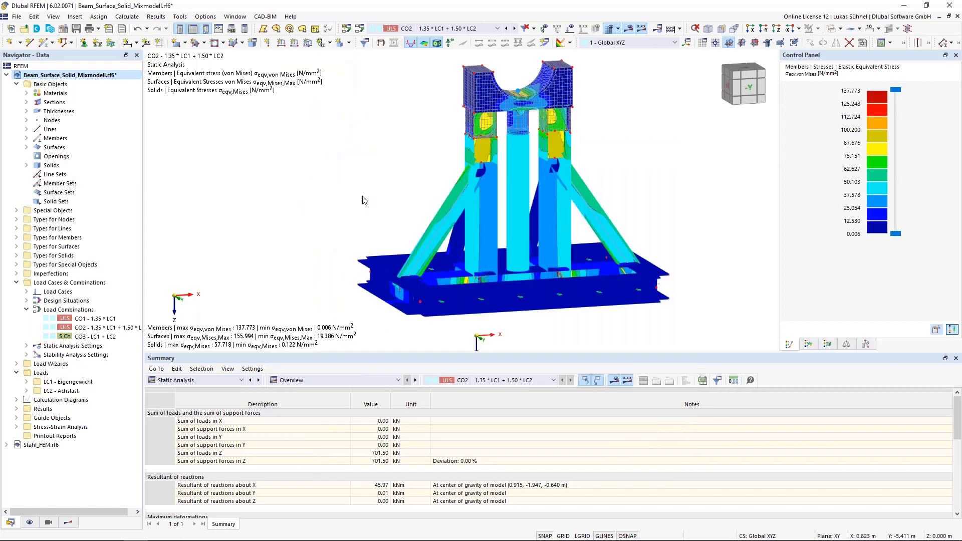
Show the Stress-Strain Analysis input data and look through the design situations, objects to analyze, stress ranges and materials.
left_click(226, 381)
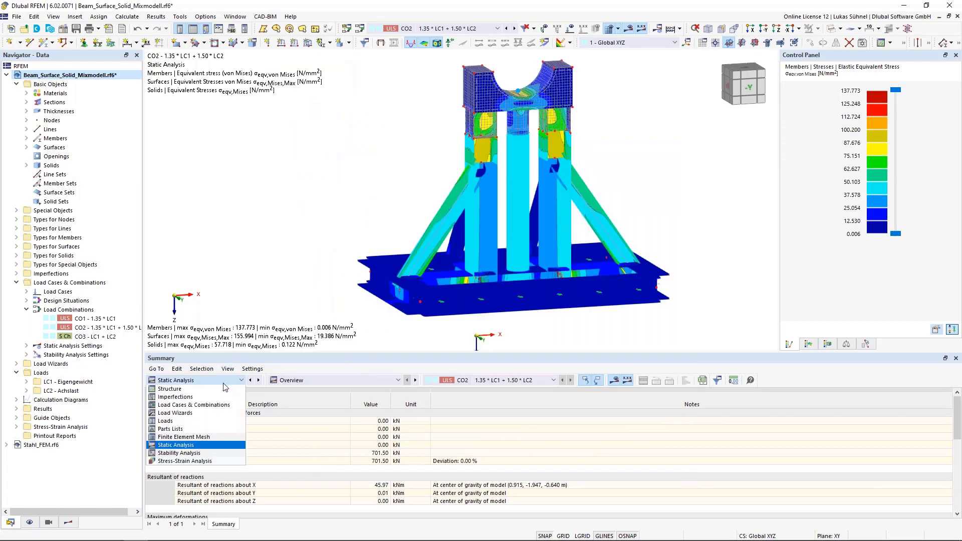
left_click(178, 461)
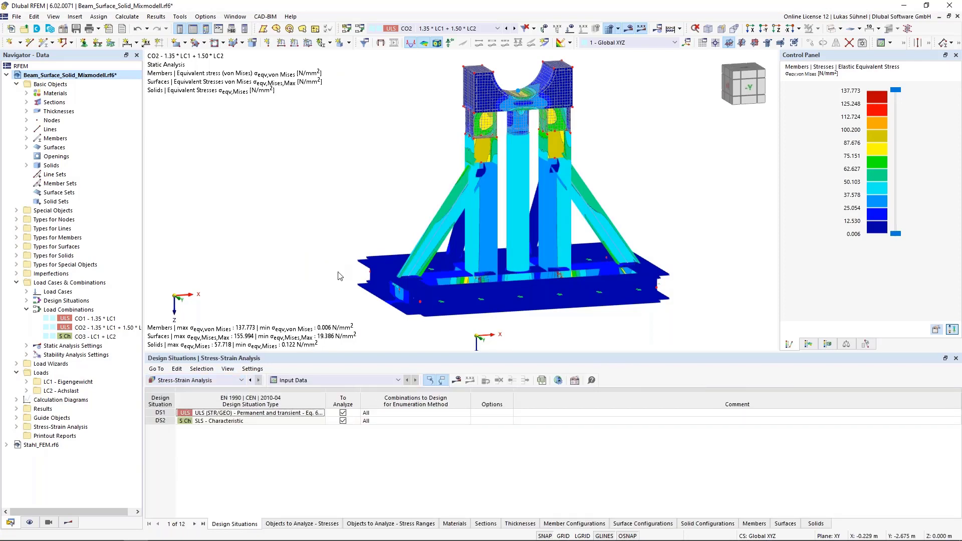
middle_click_drag(336, 272, 308, 259)
scroll(306, 268, "down", 1)
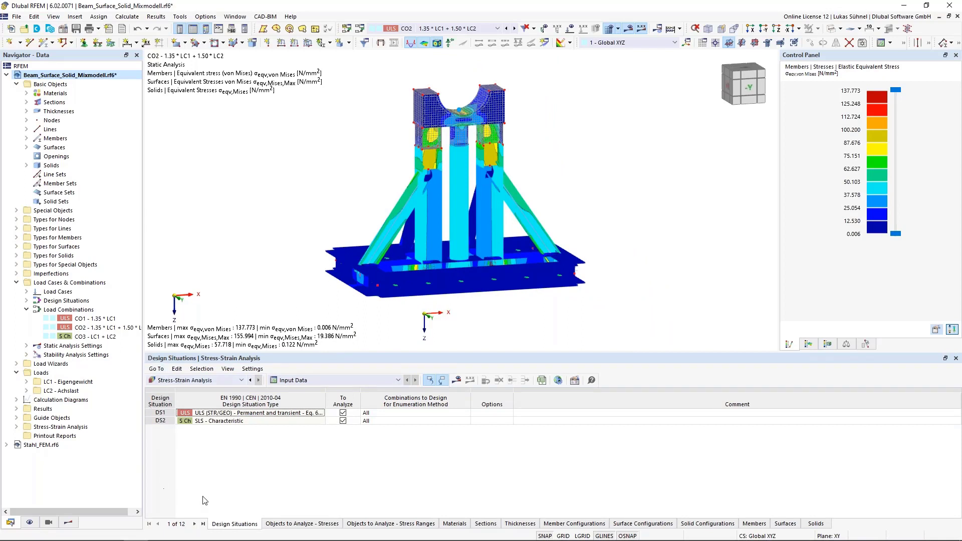
left_click(301, 524)
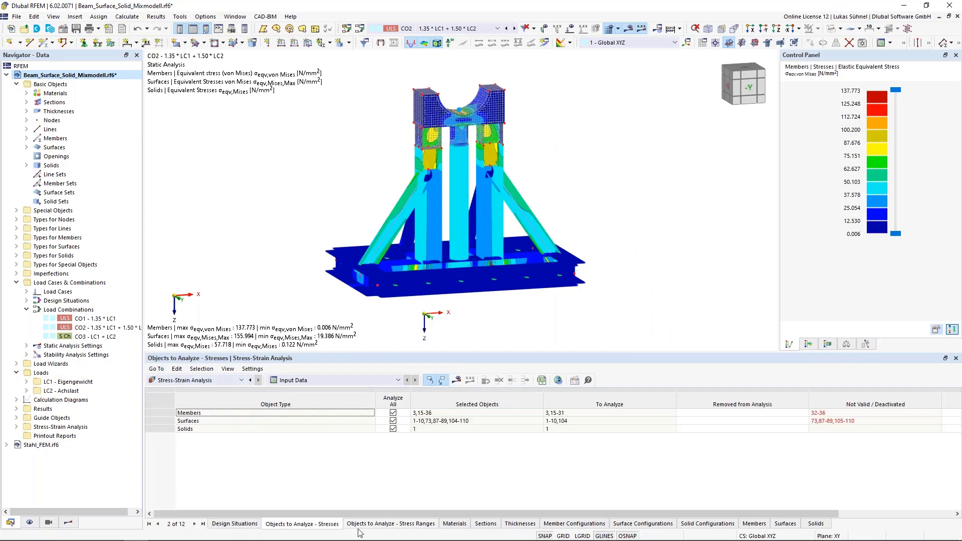
left_click(386, 527)
left_click(461, 525)
left_click(230, 525)
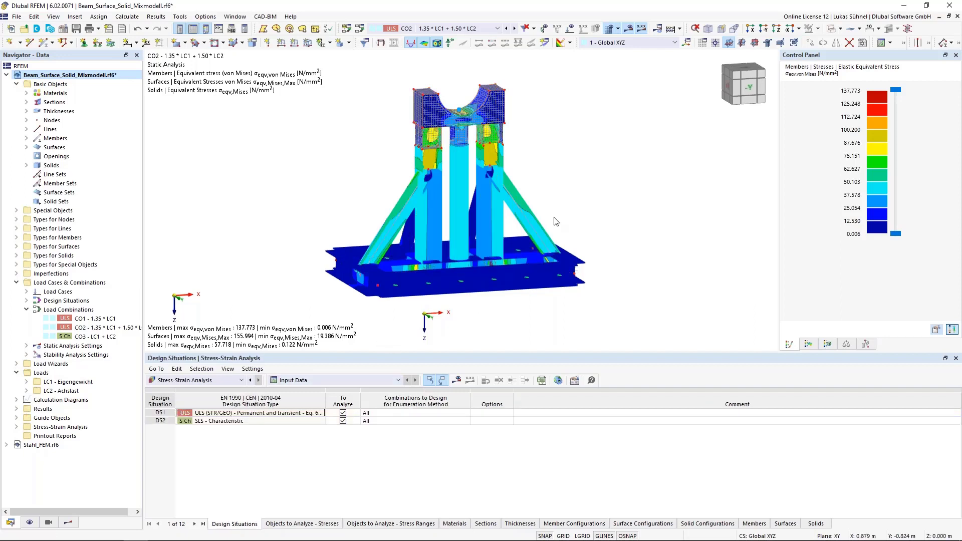
Hide the stress results on the model and exclude the SLS - Characteristic design situation DS2 from the stress-strain analysis.
left_click(629, 29)
middle_click_drag(536, 268, 468, 279)
left_click(832, 30)
middle_click_drag(616, 172, 546, 182)
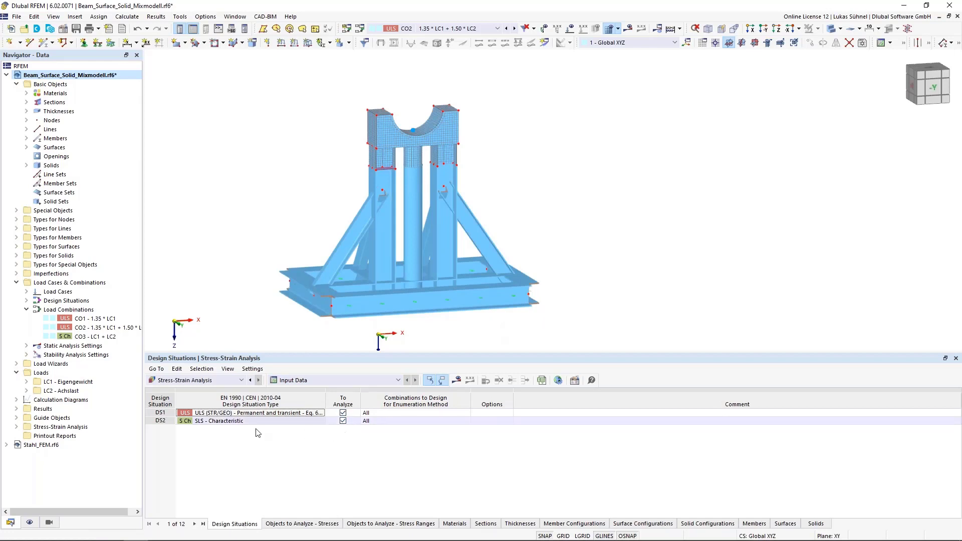
left_click(343, 421)
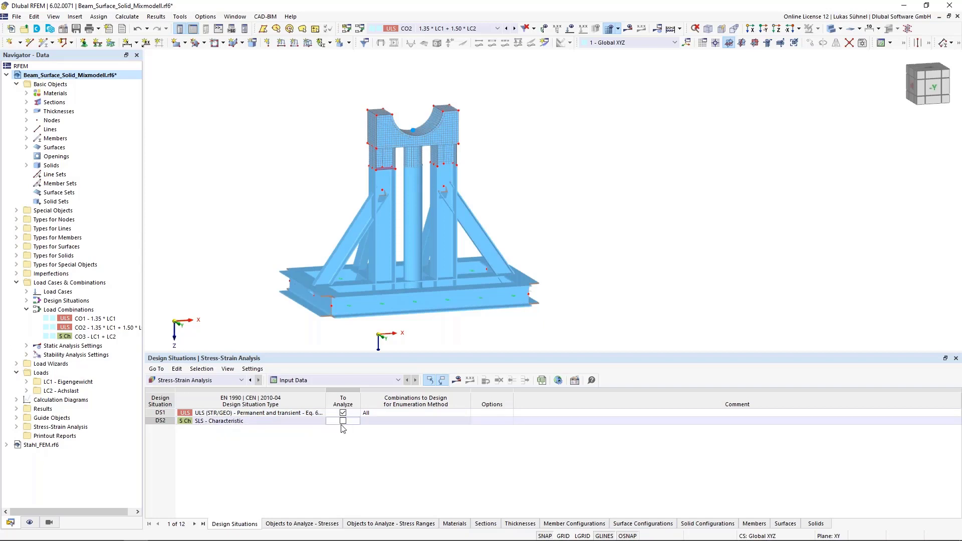
Try selecting individual surfaces graphically for the stress analysis, cancel the assignment and restore the analysis of all surfaces.
left_click(317, 524)
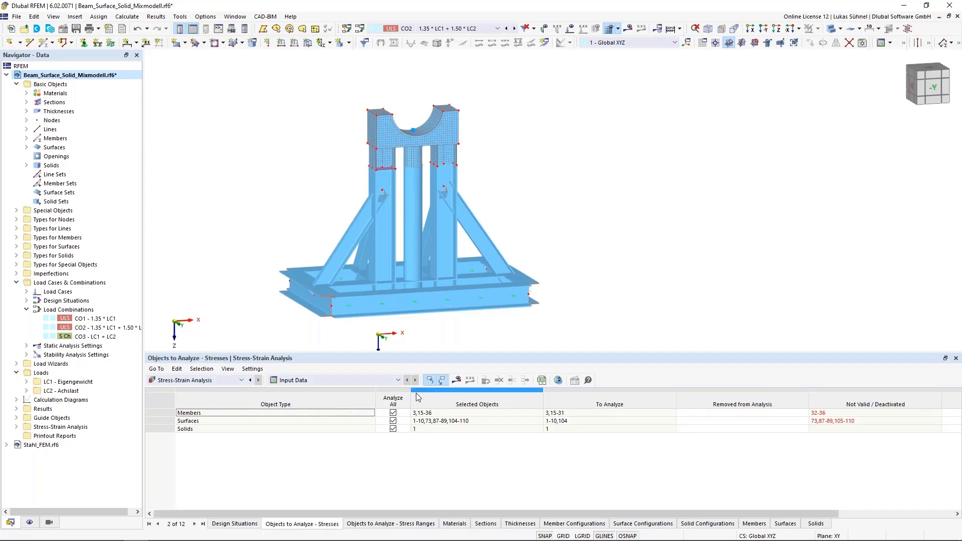
left_click(393, 421)
left_click(493, 429)
left_click(494, 421)
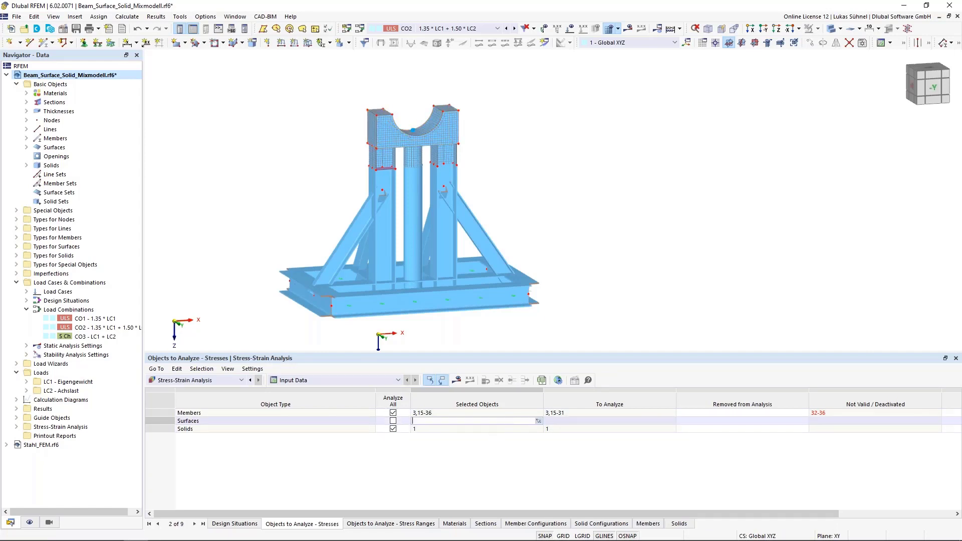
left_click(542, 421)
left_click_drag(396, 161, 394, 162)
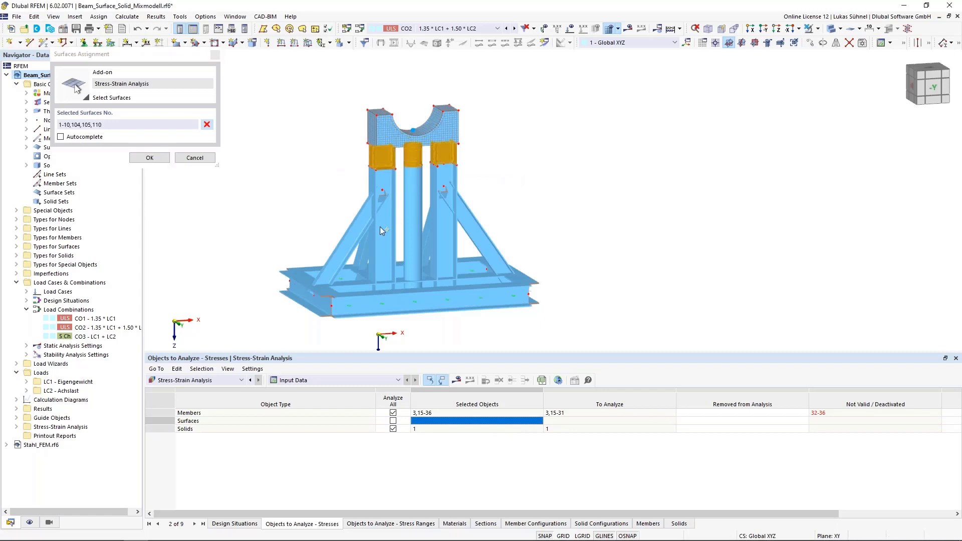
left_click(195, 158)
left_click(392, 421)
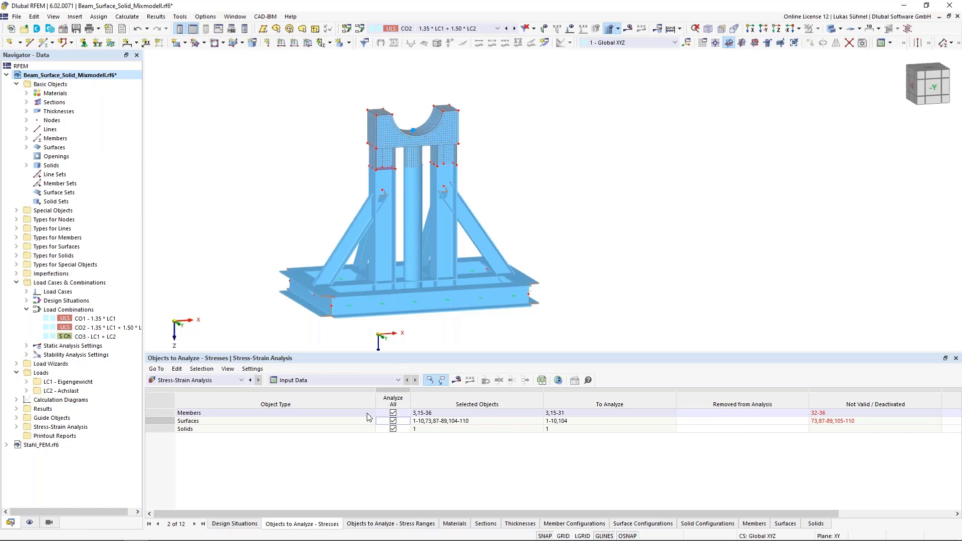
Include all solids in the stress range analysis.
left_click(401, 524)
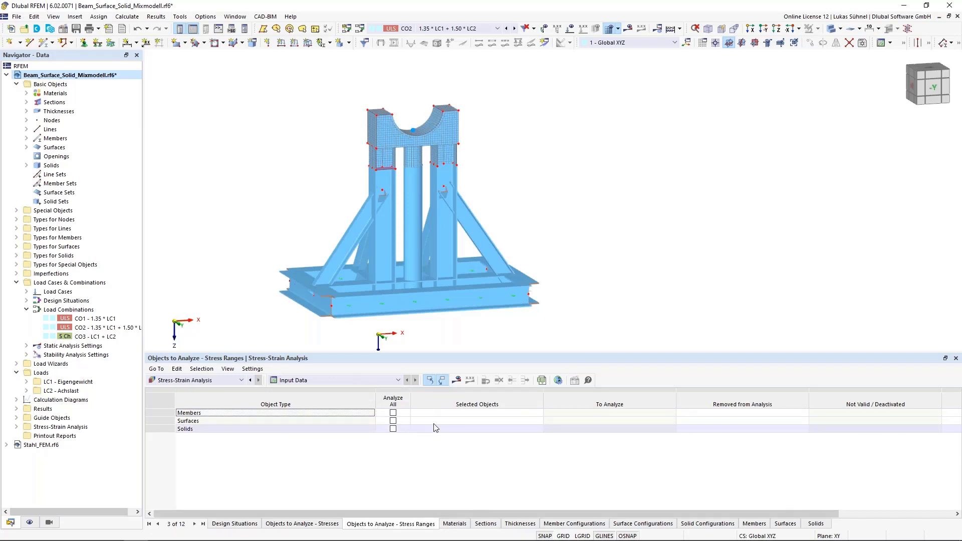
left_click(393, 429)
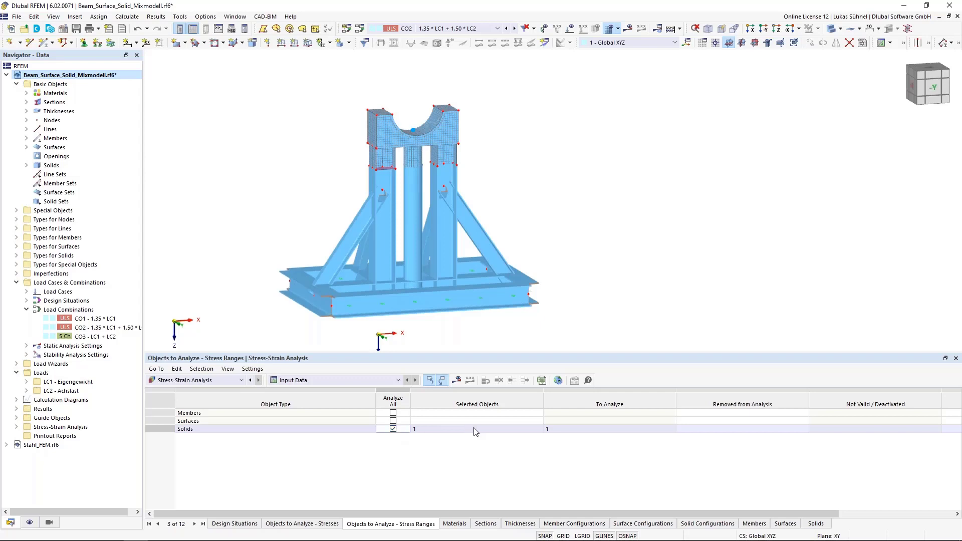
Examine the materials, sections and thicknesses included in the stress-strain analysis and compare them with the model's members.
left_click(457, 524)
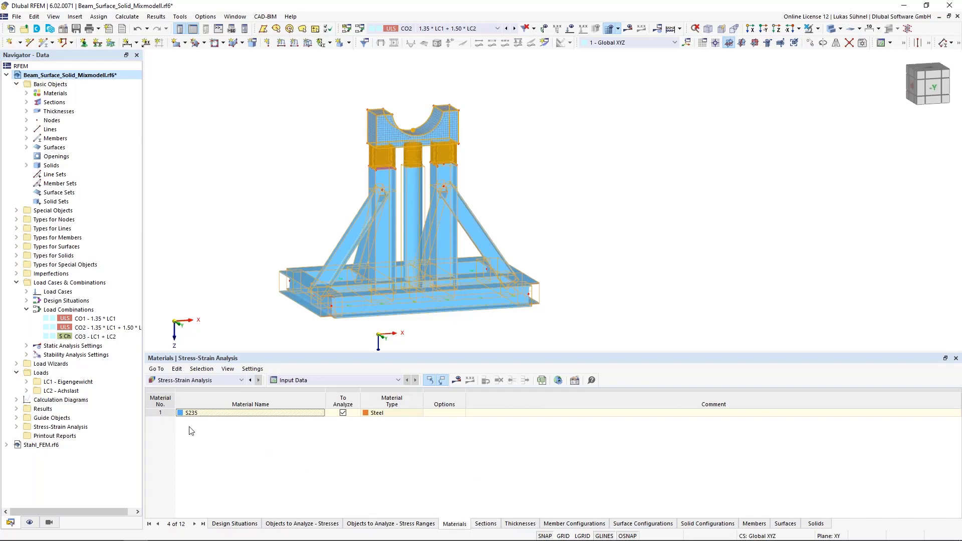
left_click(485, 524)
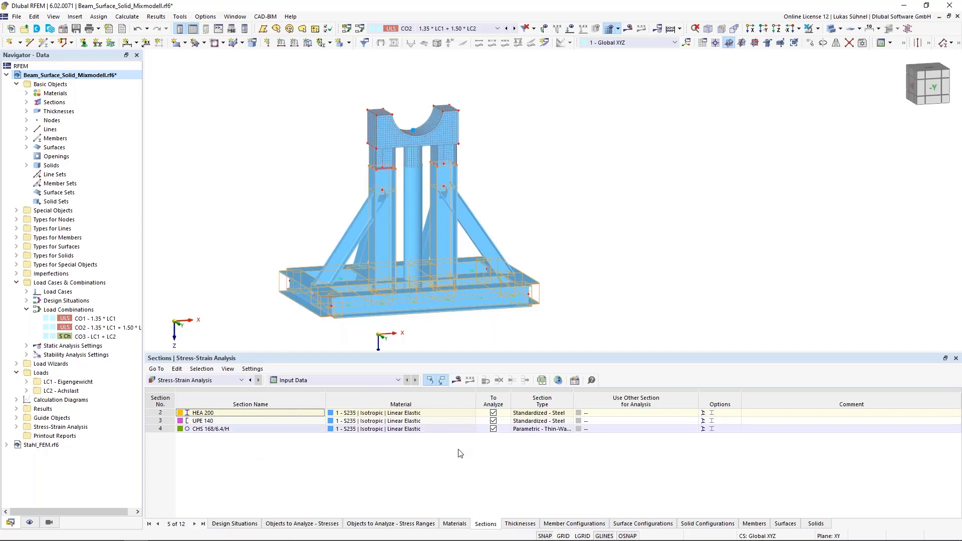
left_click(519, 524)
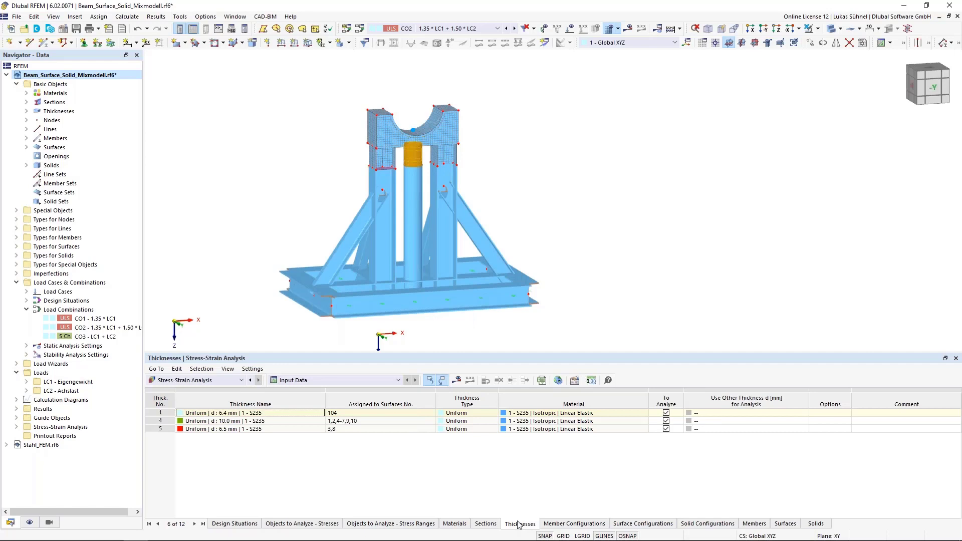
left_click(492, 527)
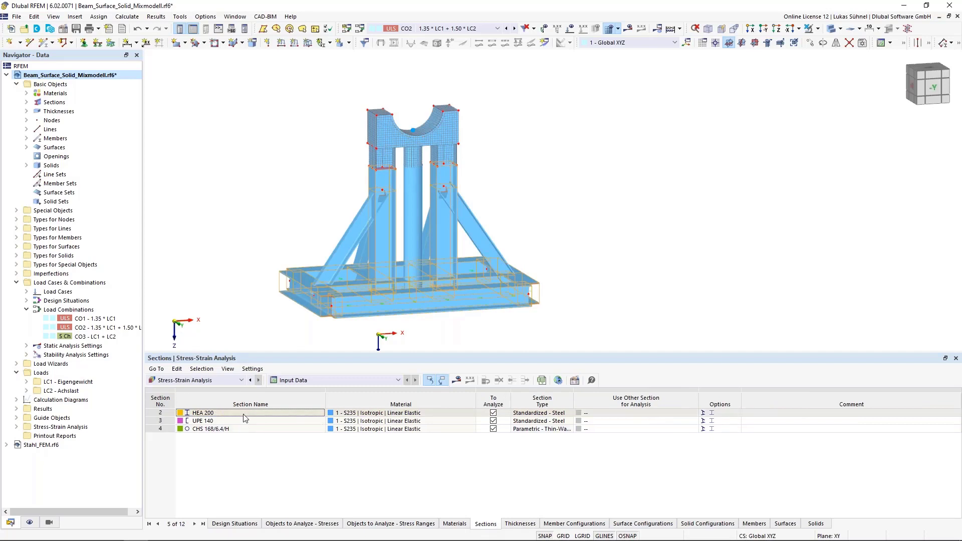
left_click(519, 522)
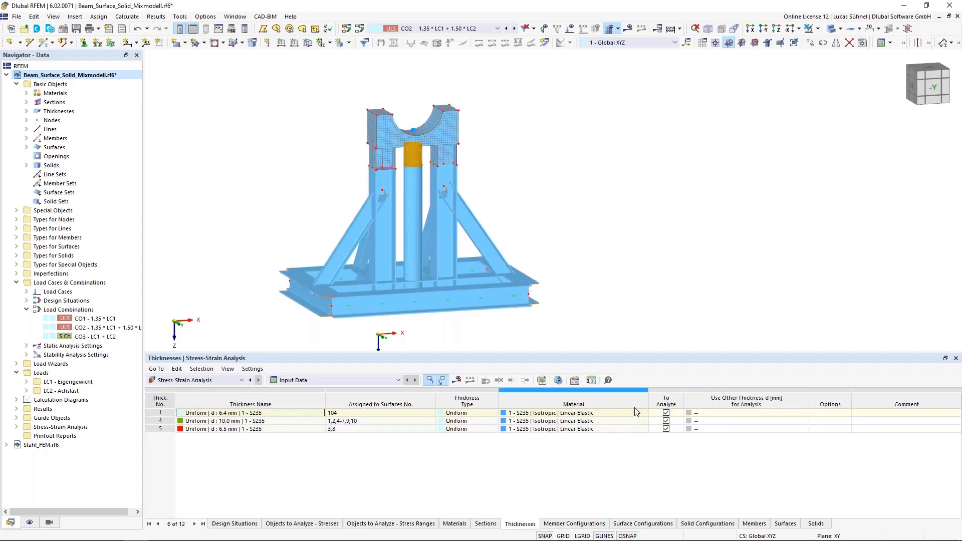
left_click(485, 524)
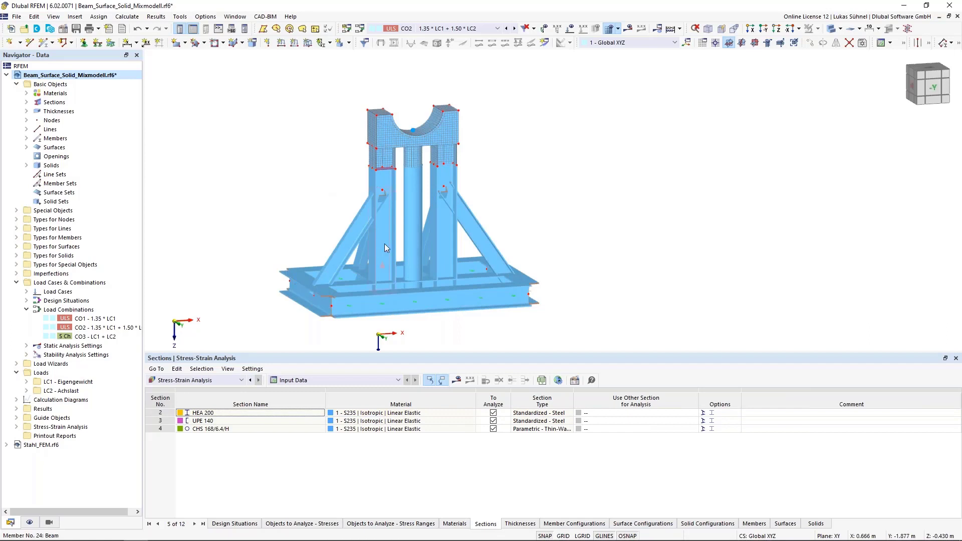
mouse_move(332, 270)
mouse_move(385, 250)
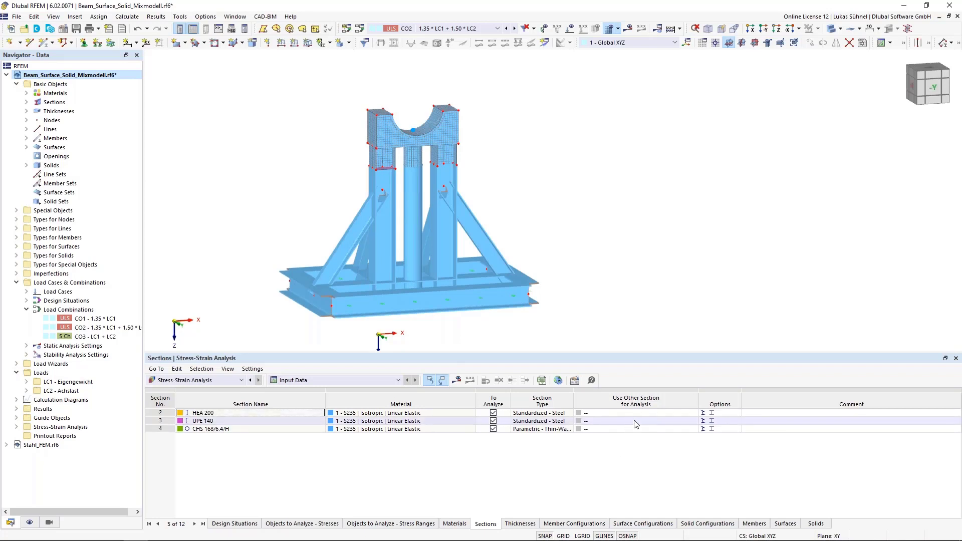
Try the Optimize - Current Row option as the alternative analysis section for HEA 200.
left_click(654, 412)
left_click(662, 413)
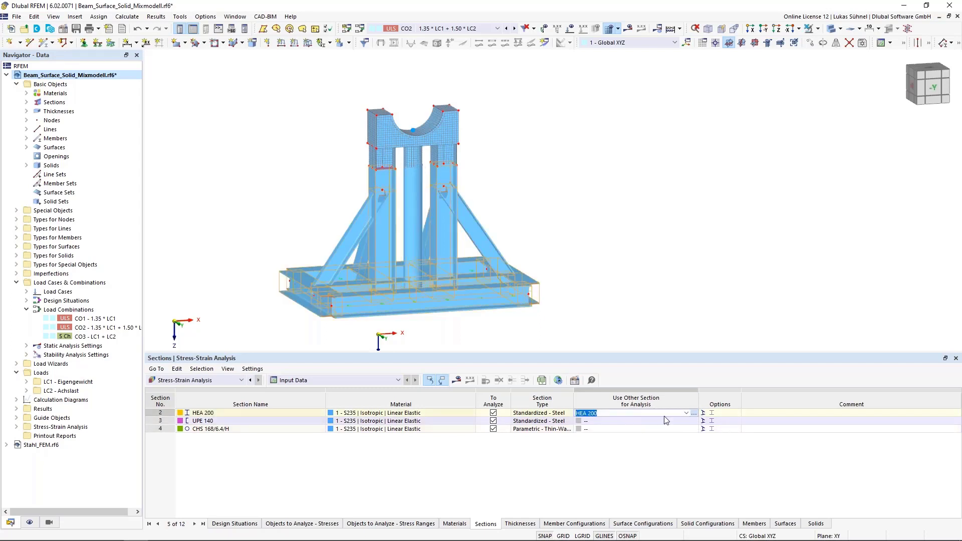
left_click(686, 413)
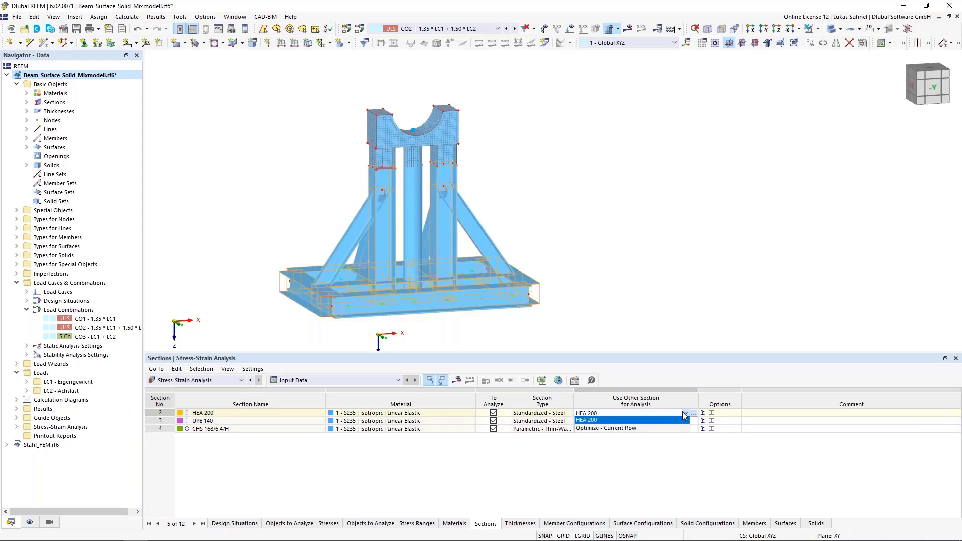
left_click(591, 429)
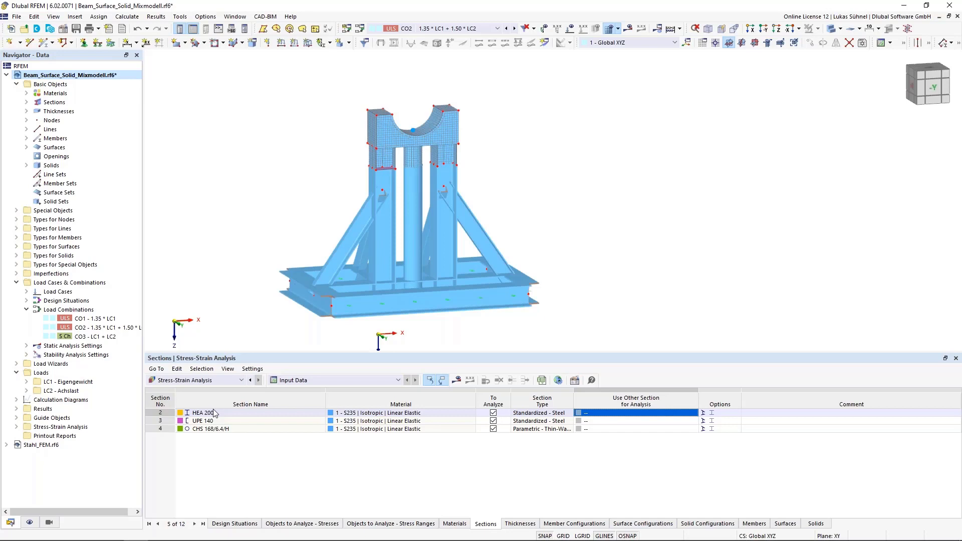
Try the Optimize option as the alternative analysis thickness for the 6.4 mm thickness and check its minimum thickness and optimization step.
left_click(519, 523)
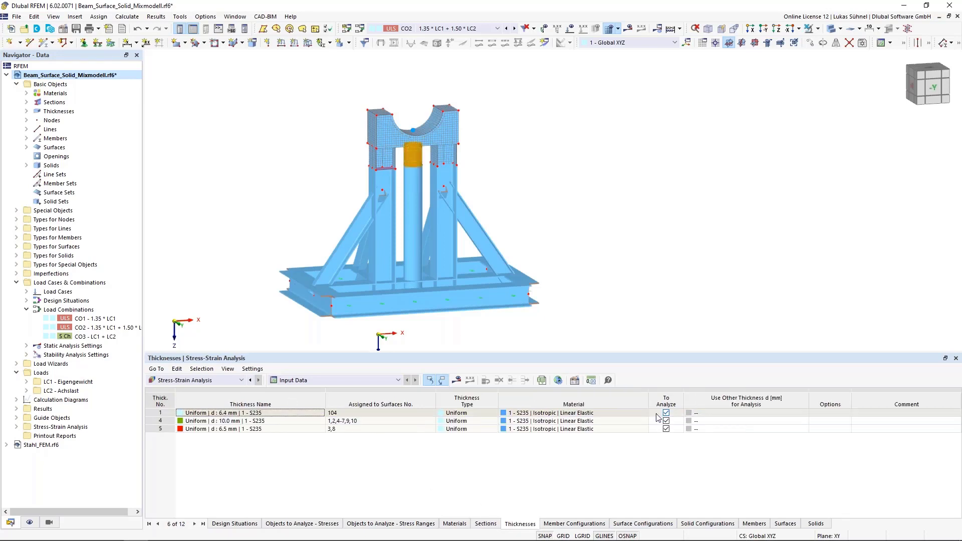
left_click(790, 413)
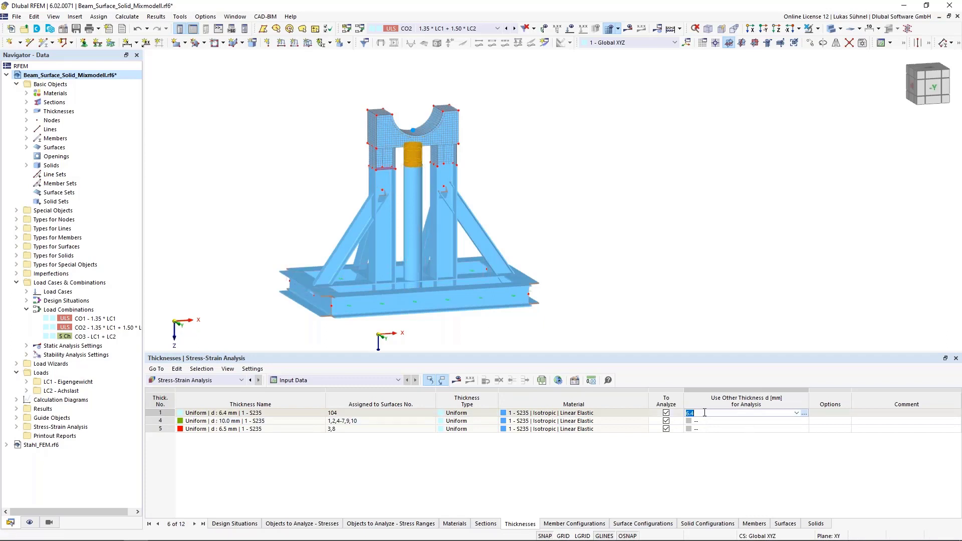
left_click(805, 414)
left_click(735, 479)
left_click(797, 413)
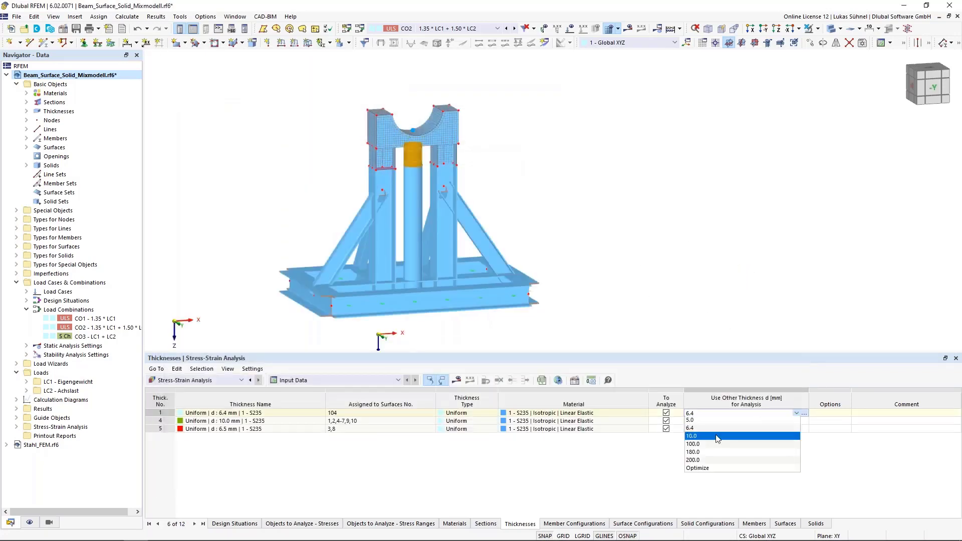
left_click(701, 469)
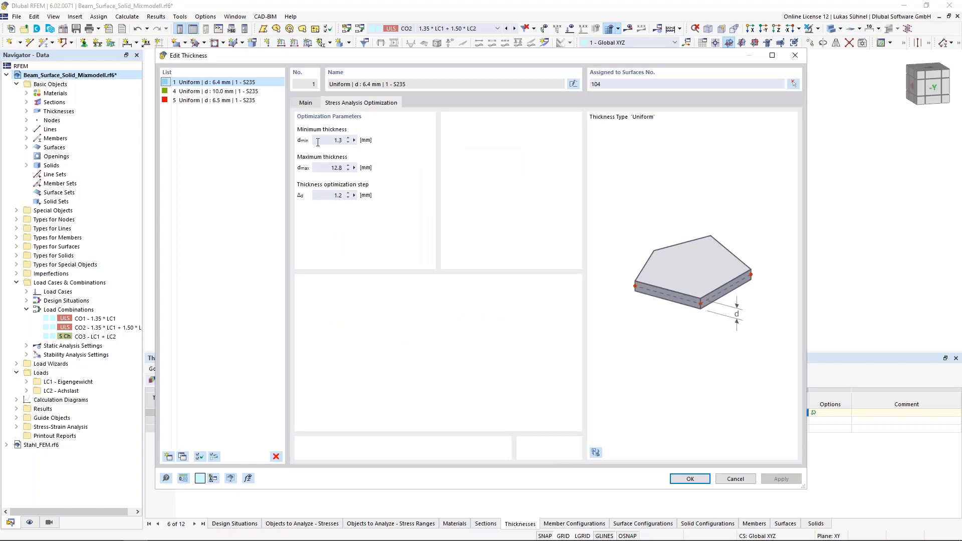
double_click(333, 140)
key("Tab")
left_click(317, 195)
double_click(317, 195)
key("Return")
Remove the optimization setting from the 6.4 mm thickness so no alternative analysis thickness is assigned.
left_click(788, 415)
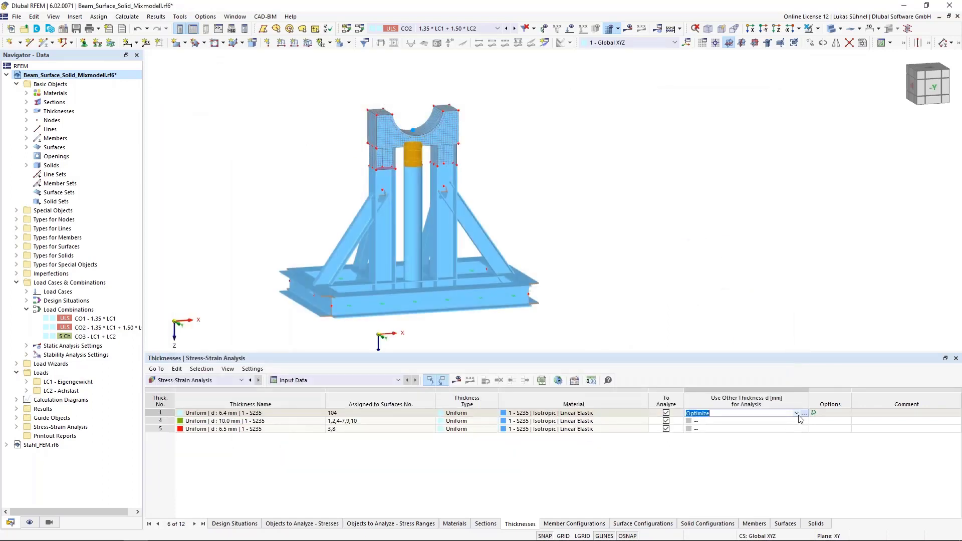
left_click(797, 413)
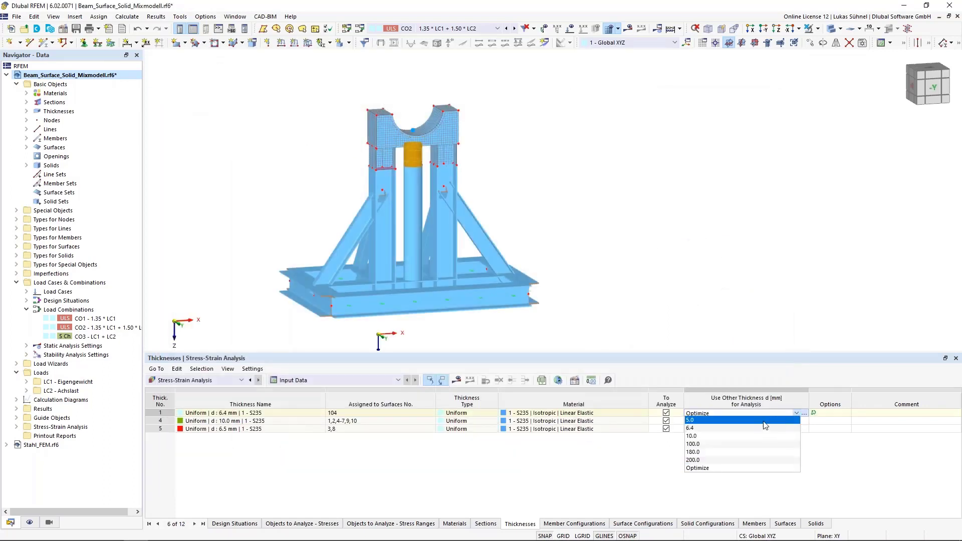
left_click(714, 421)
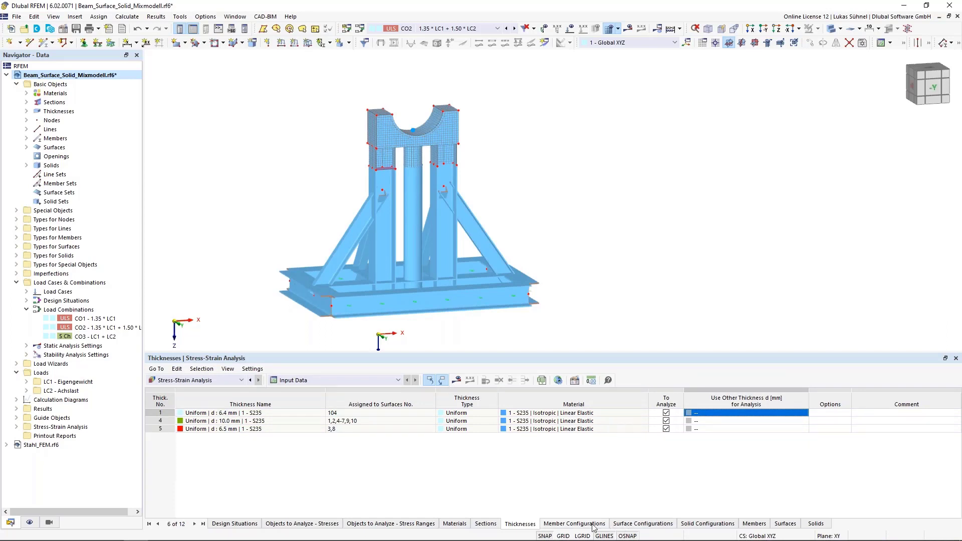
Open the default member configuration of the stress-strain analysis and examine its list of stress types.
left_click(574, 524)
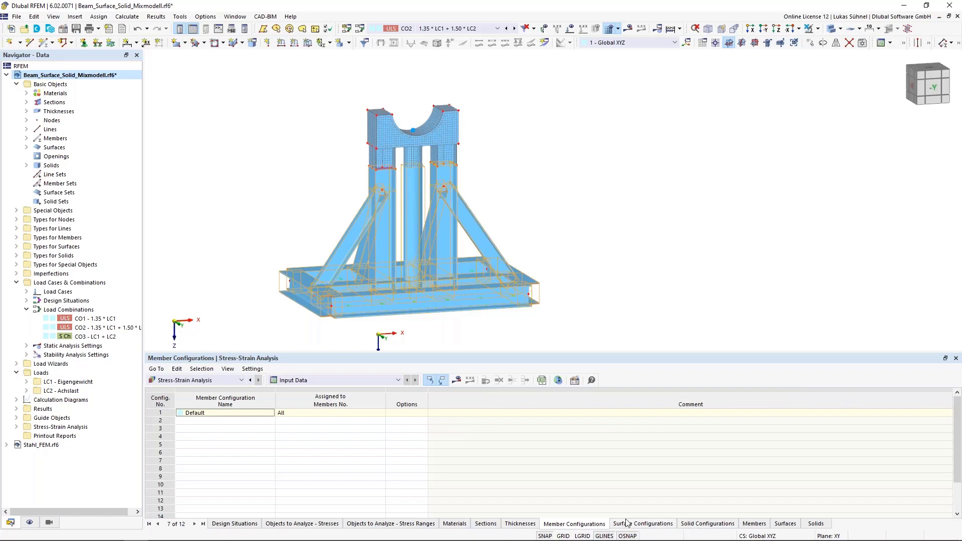
left_click(162, 413)
double_click(162, 413)
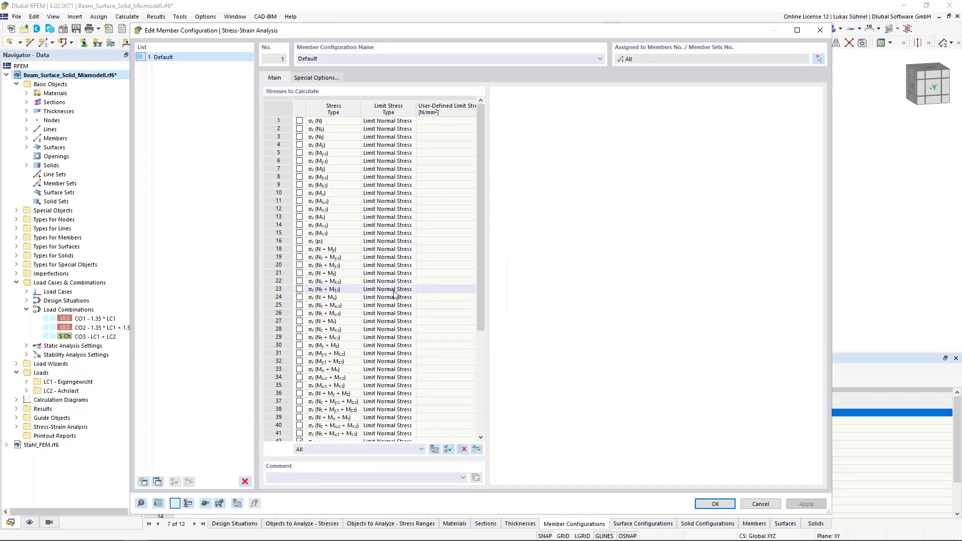
scroll(394, 293, "down", 6)
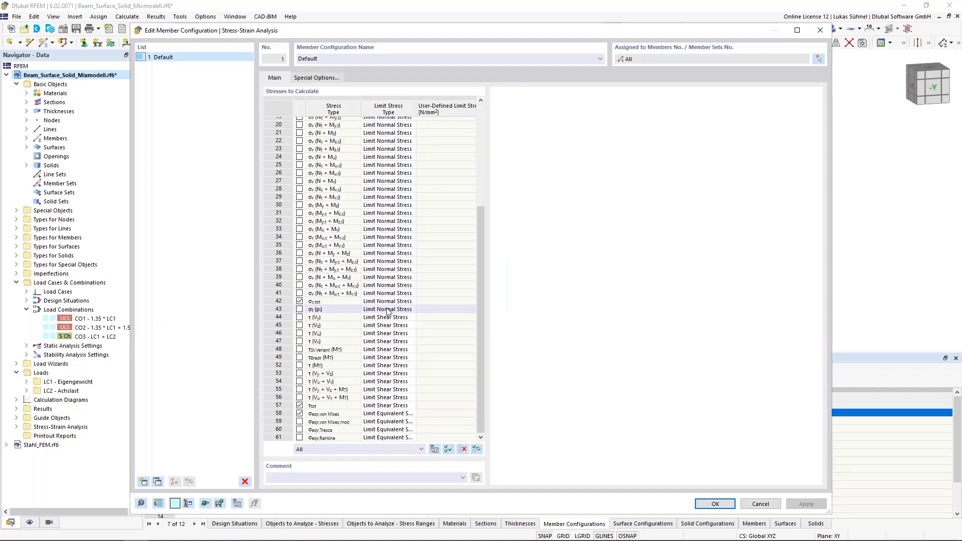
Toggle all member stress types on and off, leaving only σx,tot, τtot and the von Mises equivalent stress enabled.
left_click(449, 449)
scroll(292, 361, "up", 6)
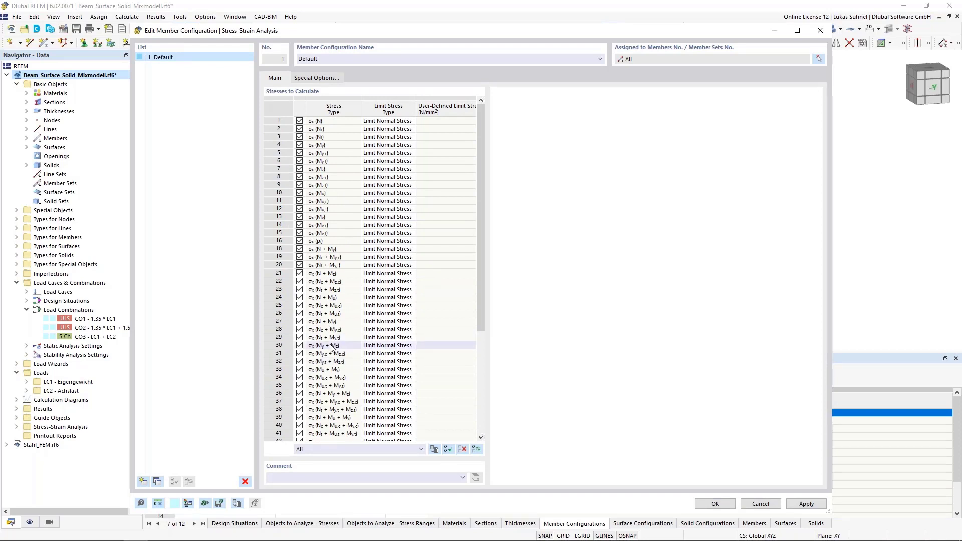
scroll(330, 346, "down", 6)
left_click(462, 449)
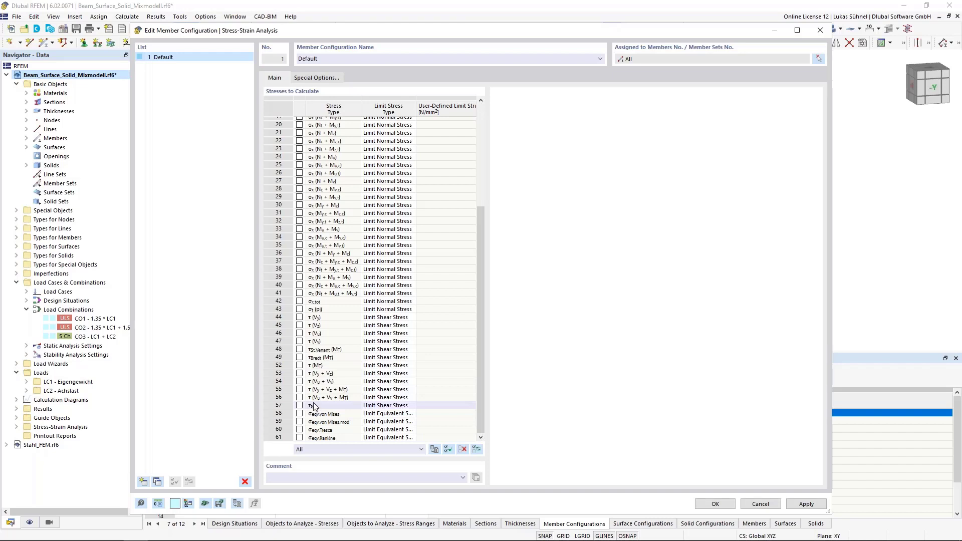
left_click(299, 415)
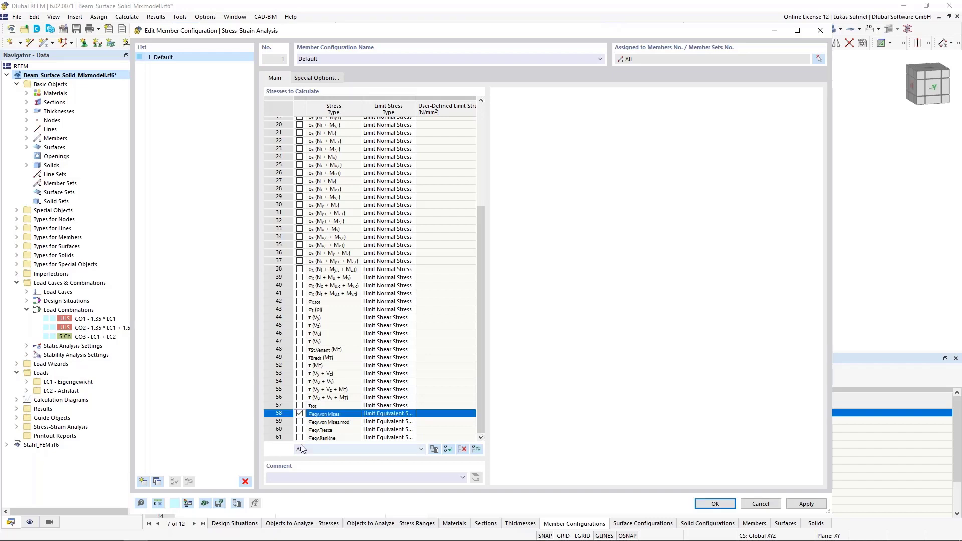
left_click(299, 407)
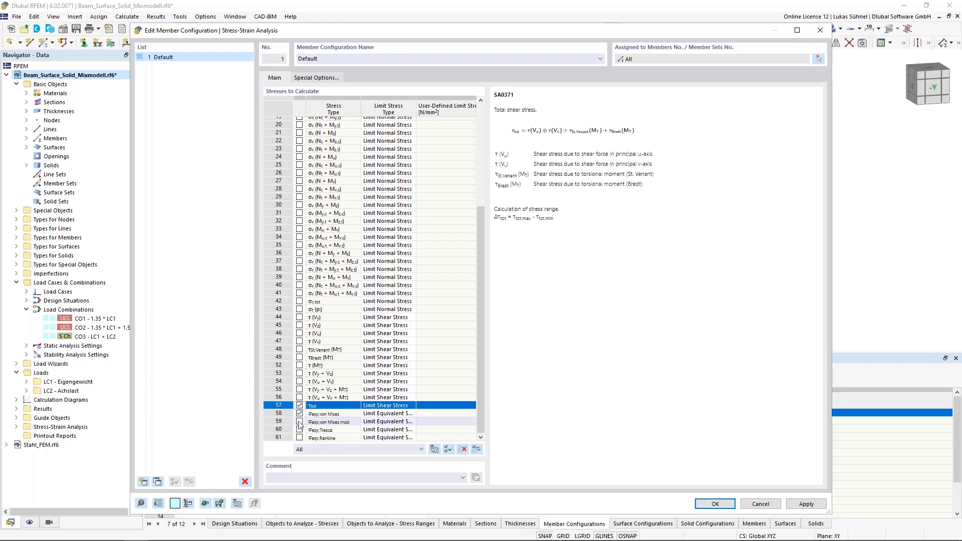
left_click(299, 301)
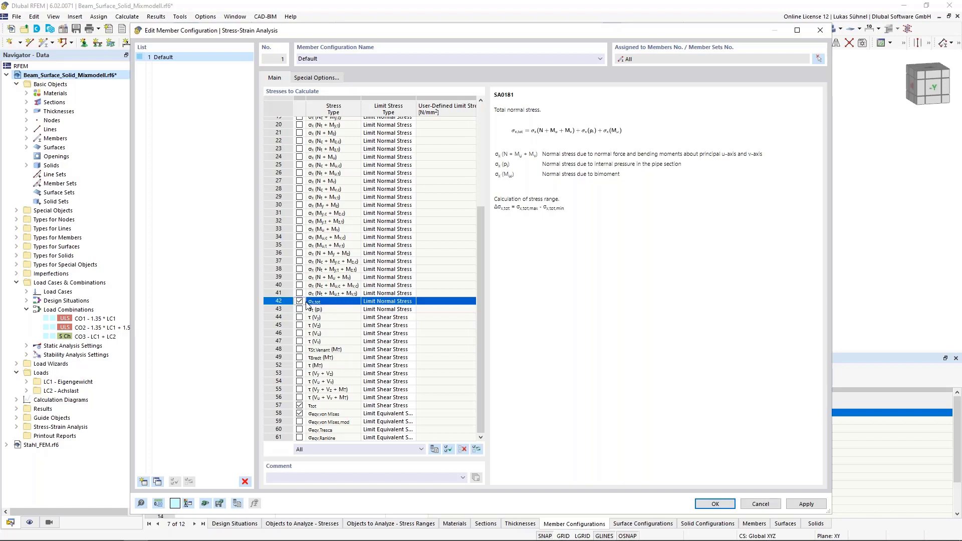
Try the User limit stress type for the total normal stress σx,tot of the members.
left_click(404, 303)
left_click(412, 301)
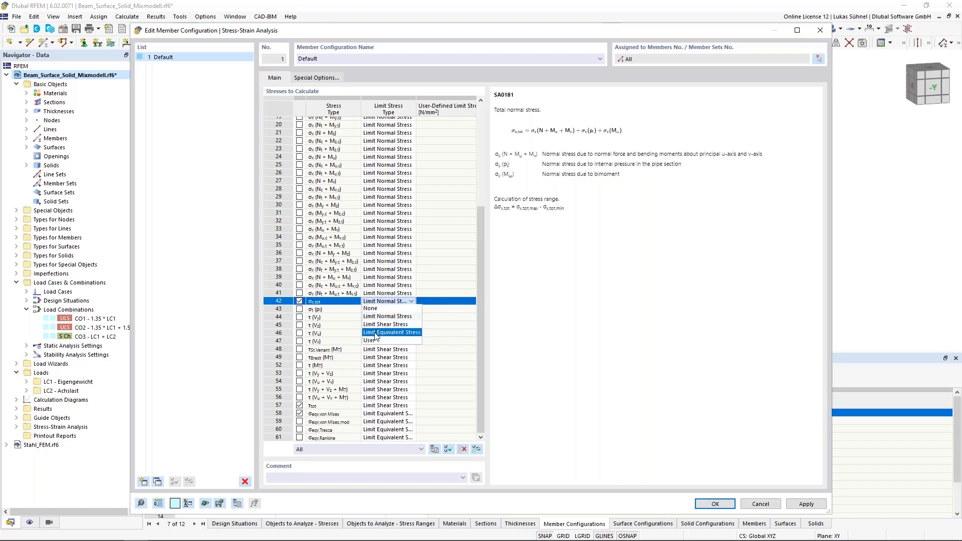
left_click(411, 300)
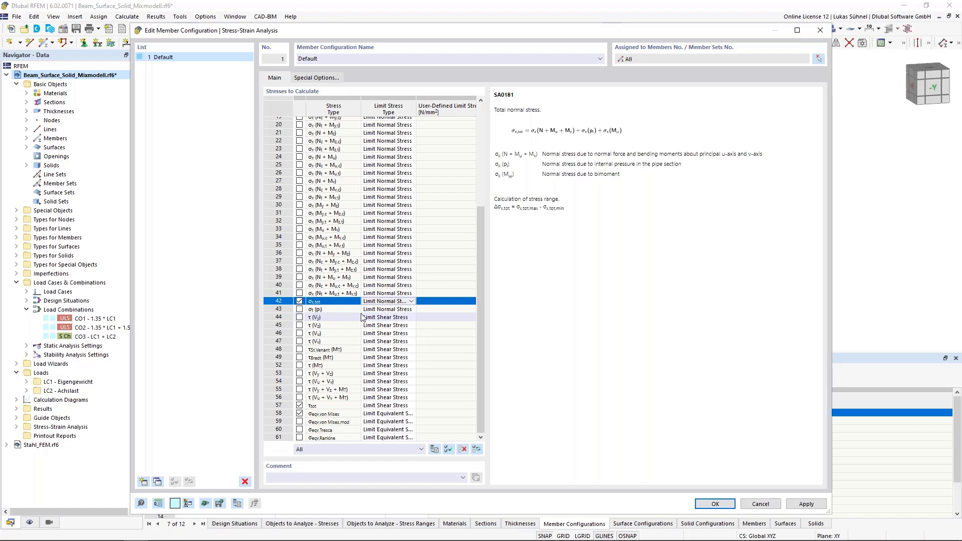
left_click(411, 301)
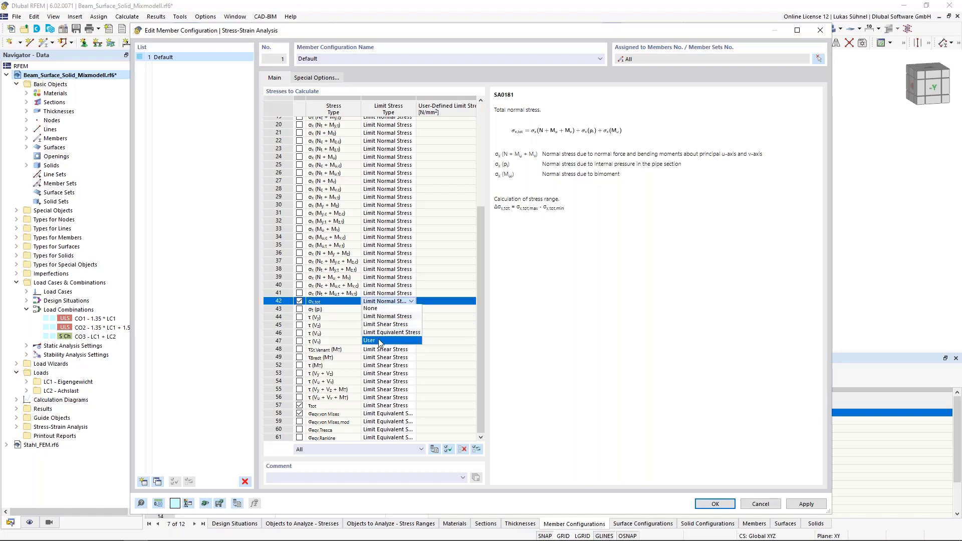
left_click(380, 341)
left_click(430, 302)
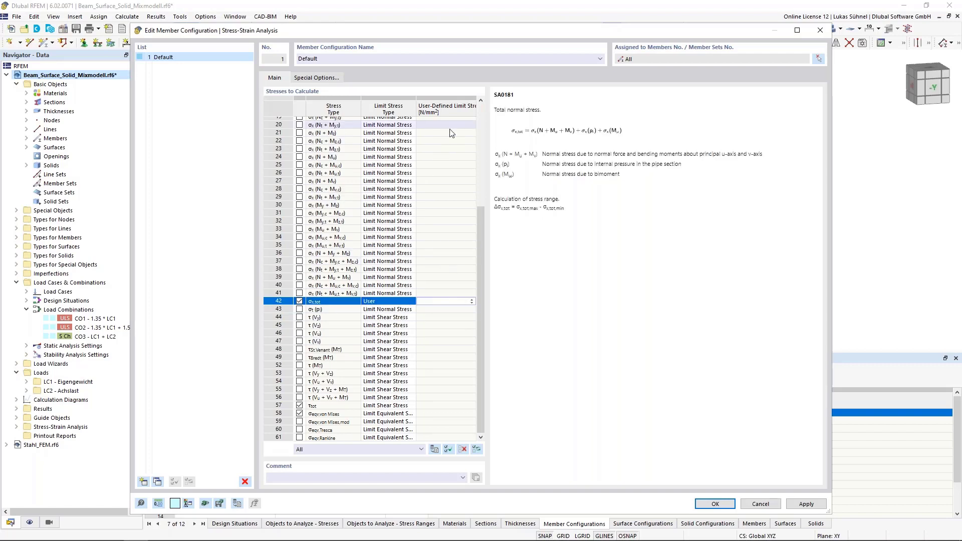
Set the limit type of the total normal stress back to Limit Normal Stress and confirm the member configuration.
left_click(410, 302)
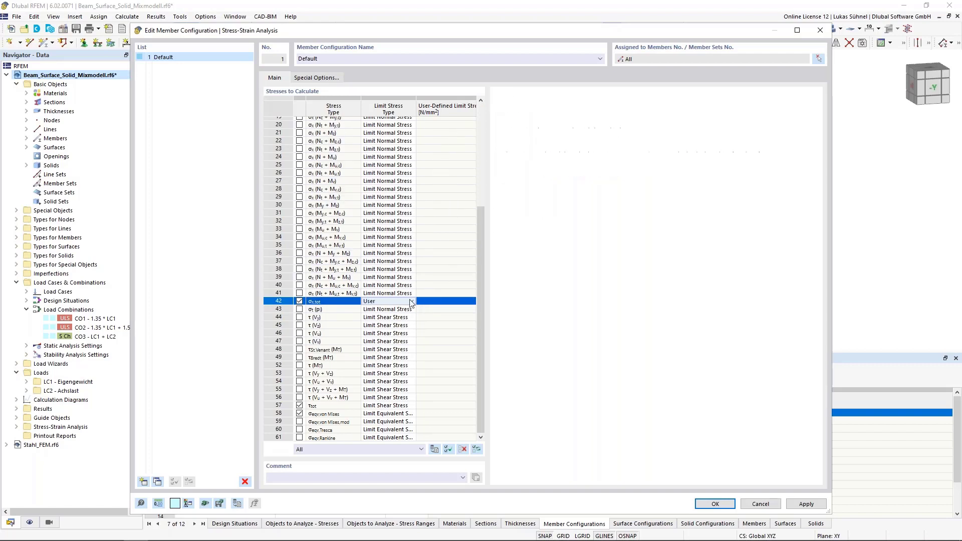
left_click(411, 302)
left_click(387, 316)
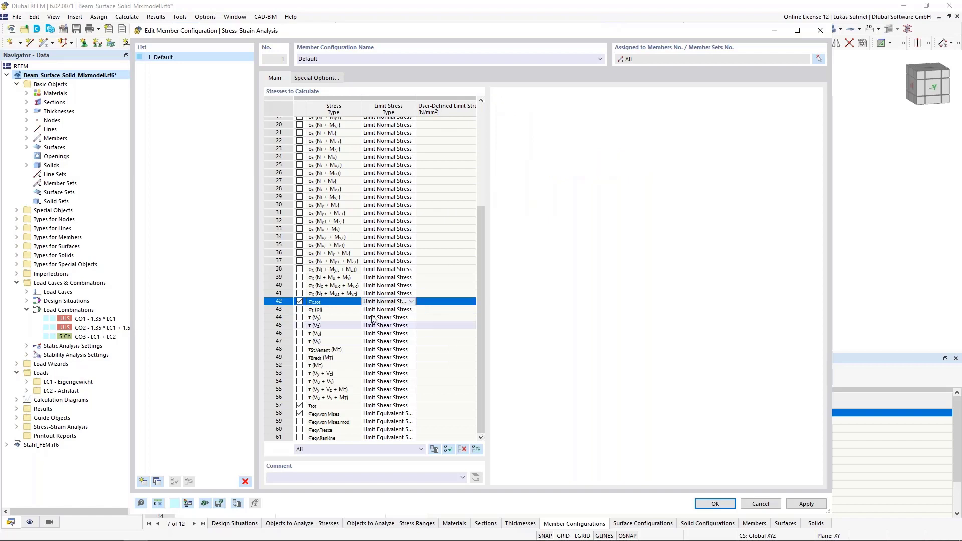
left_click(725, 507)
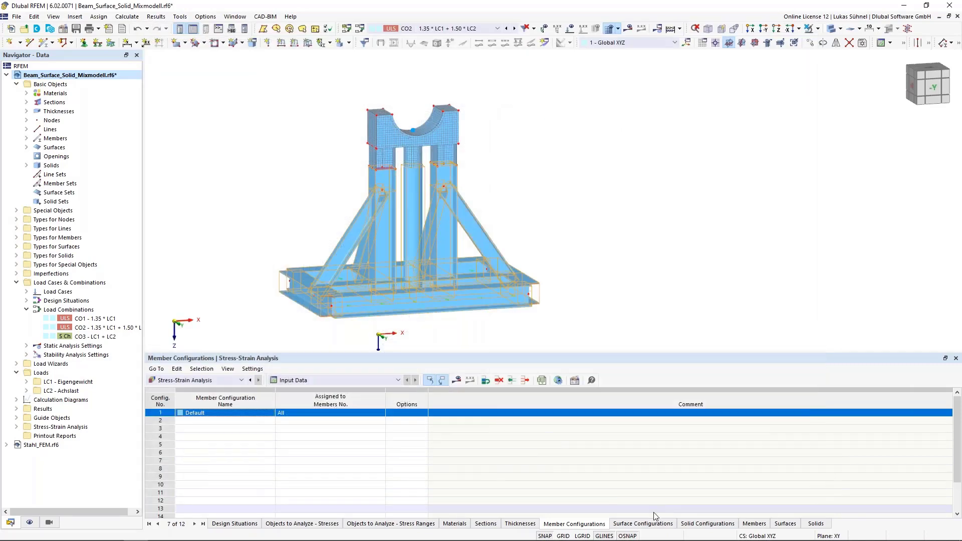
Enable only τmax and the maximum von Mises equivalent stress in the default surface configuration.
left_click(643, 524)
double_click(157, 416)
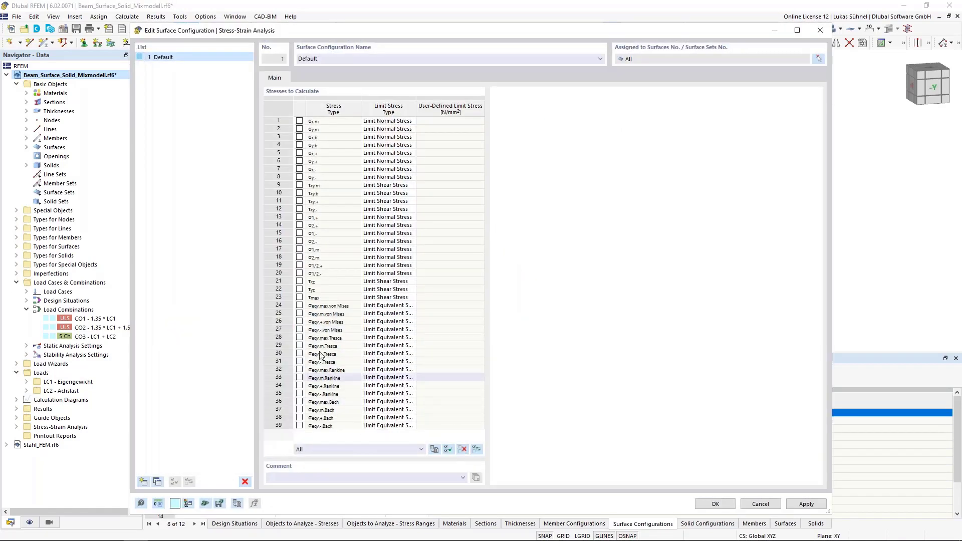
left_click(299, 305)
left_click(299, 297)
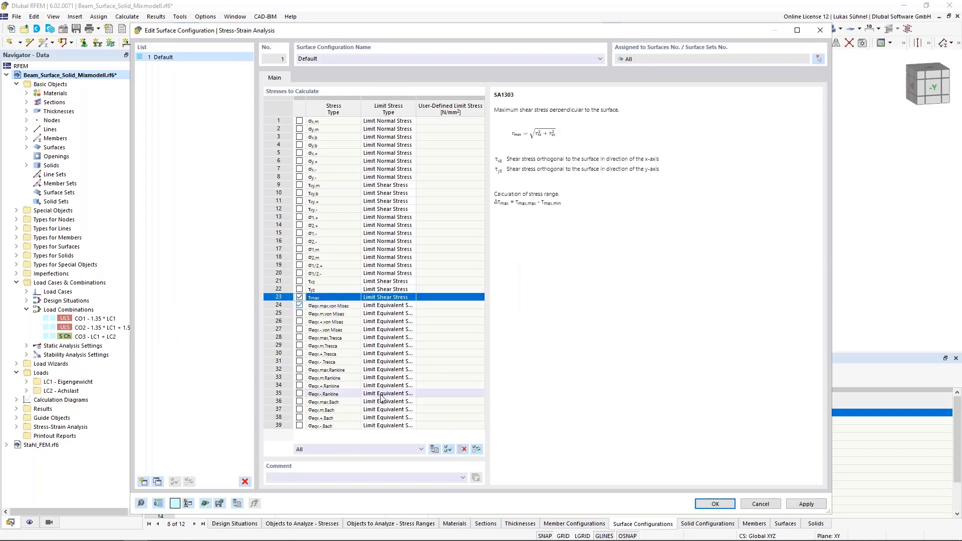
left_click(715, 503)
Clear all stress types in the default solid configuration and enable only the von Mises equivalent stress.
left_click(708, 524)
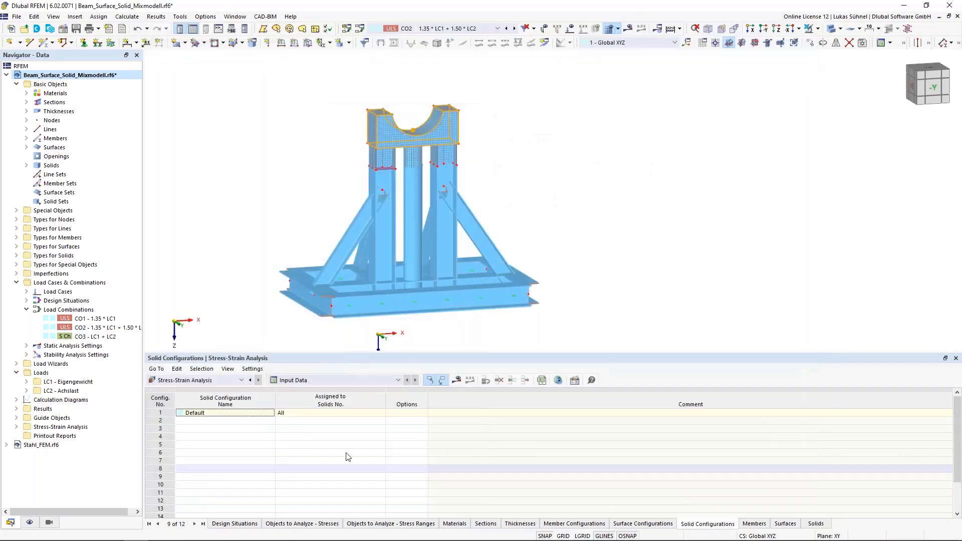
double_click(156, 413)
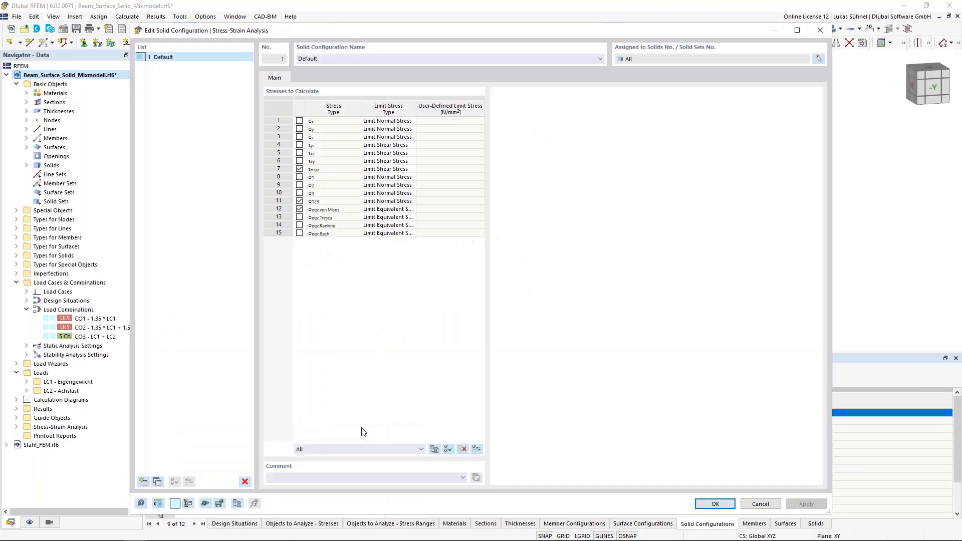
left_click(462, 449)
left_click(299, 209)
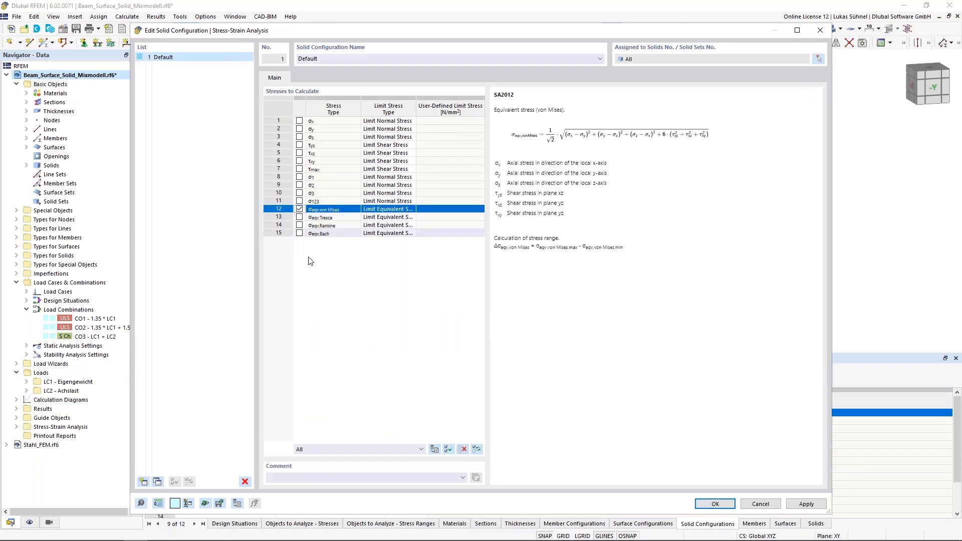
Give the solids' von Mises stress a user-defined limit of 235 N/mm² and confirm the solid configuration.
left_click(389, 209)
left_click(411, 210)
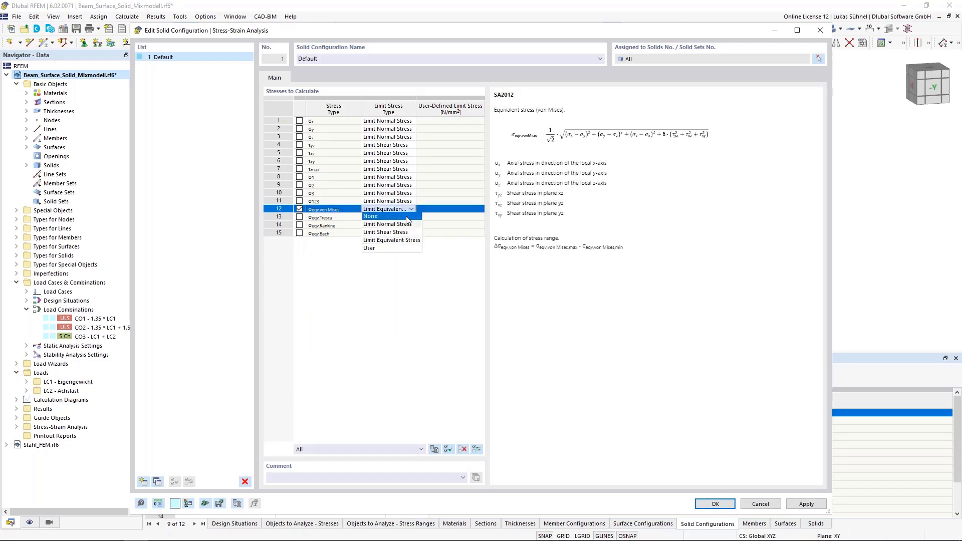
left_click(370, 249)
left_click(435, 209)
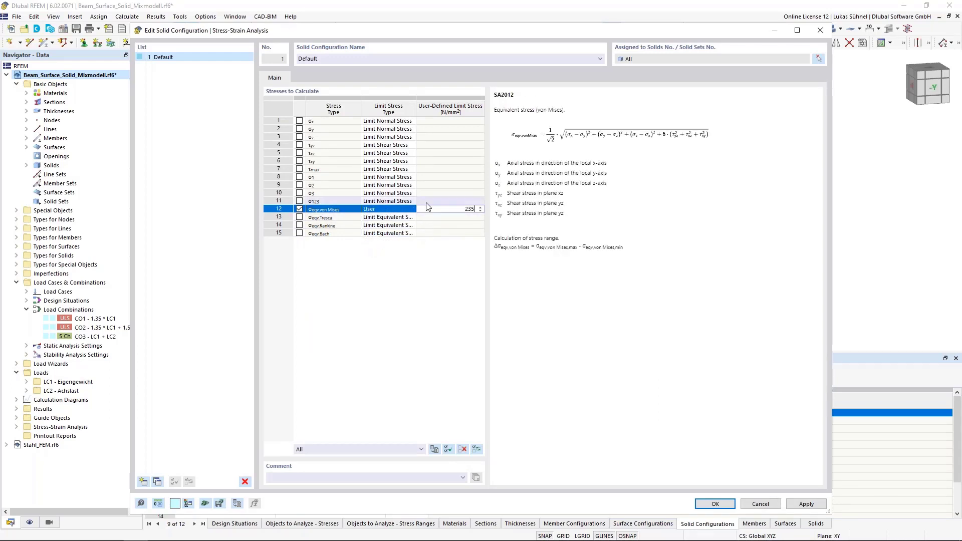
left_click(427, 202)
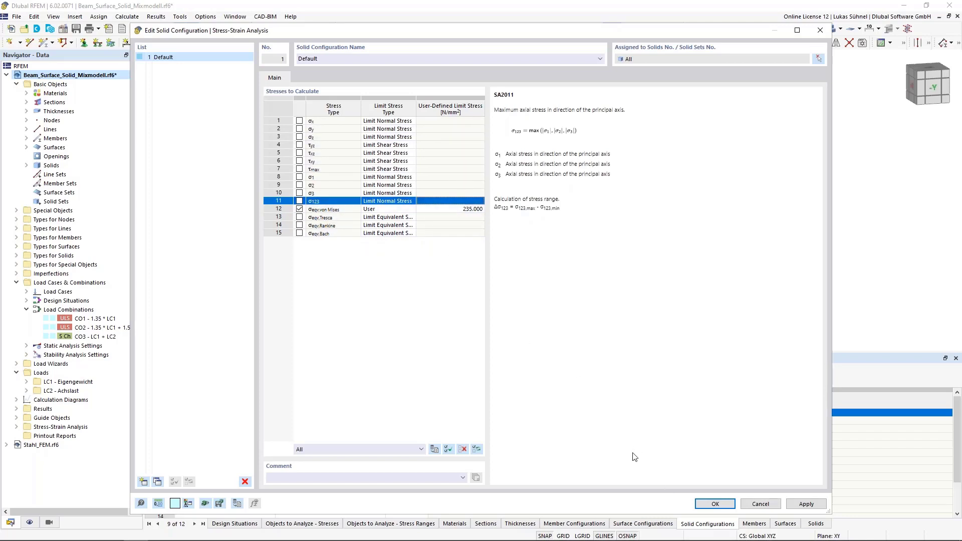
left_click(716, 504)
Check the analysis configurations assigned to the members and the choices available for member 20, leaving its assignment as is.
left_click(754, 524)
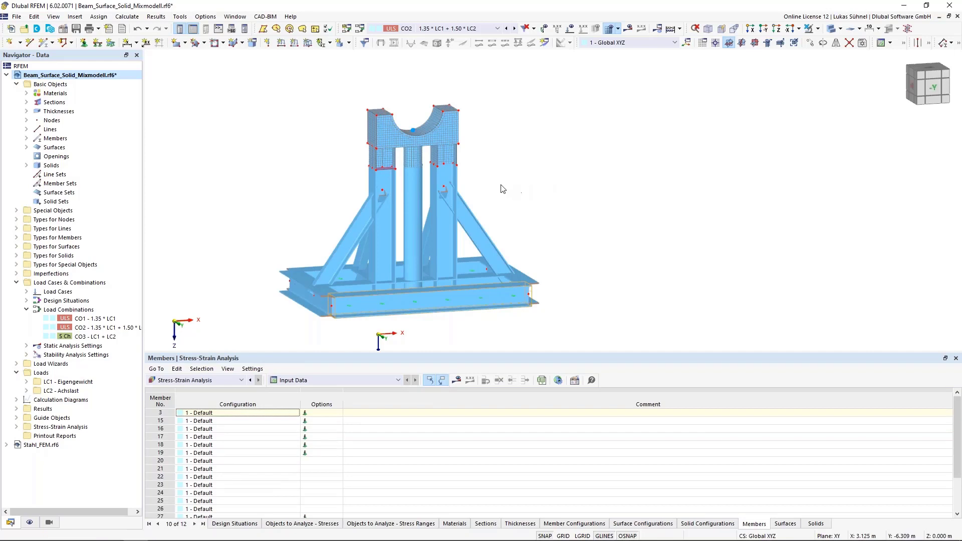
double_click(478, 233)
left_click(319, 113)
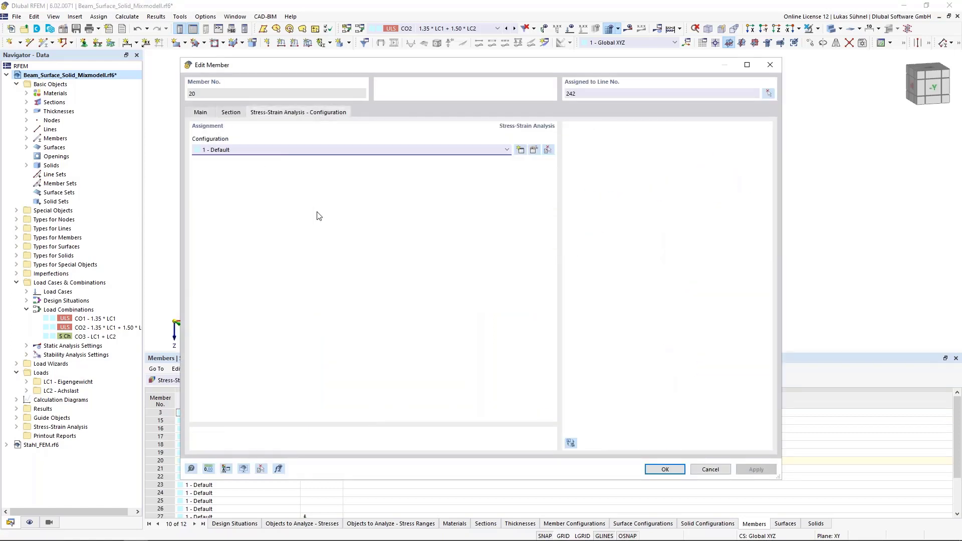
left_click(291, 151)
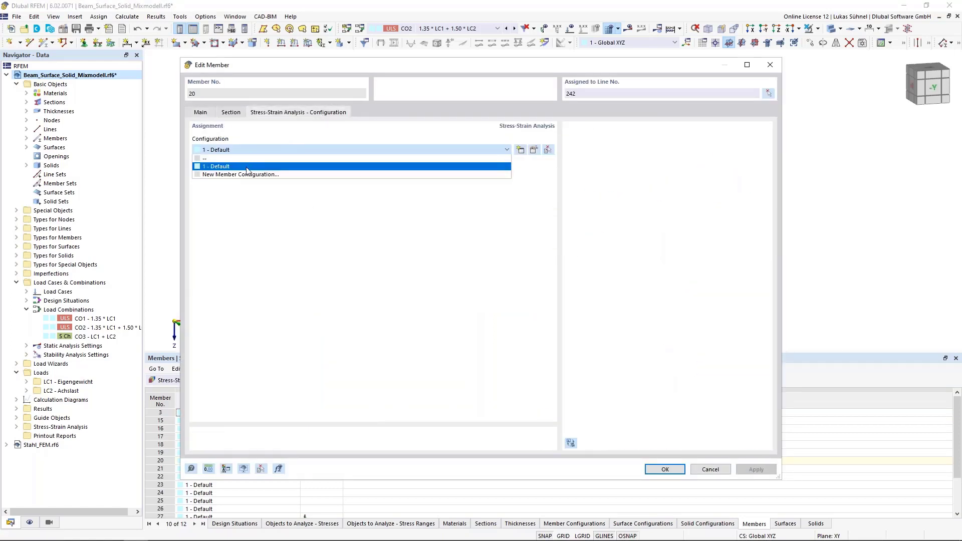
left_click(251, 230)
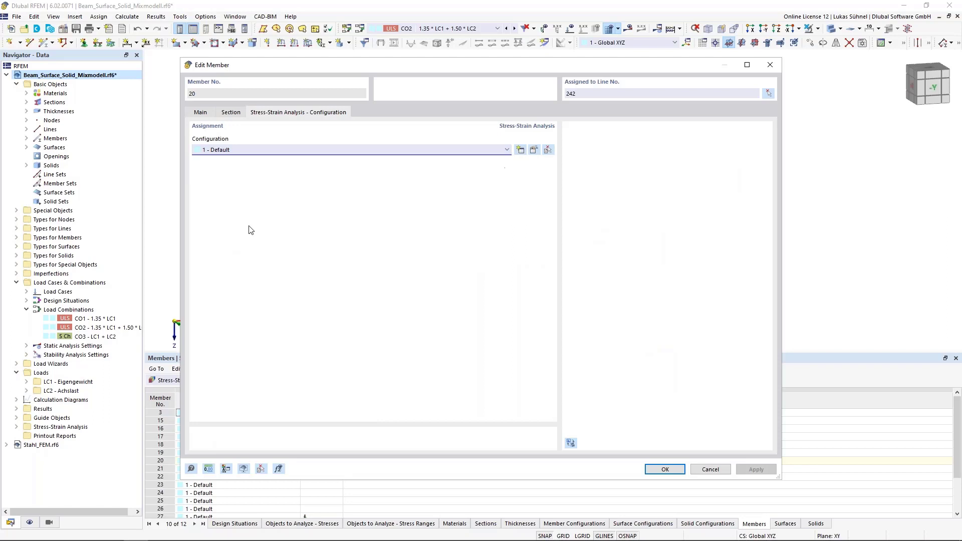
left_click(709, 469)
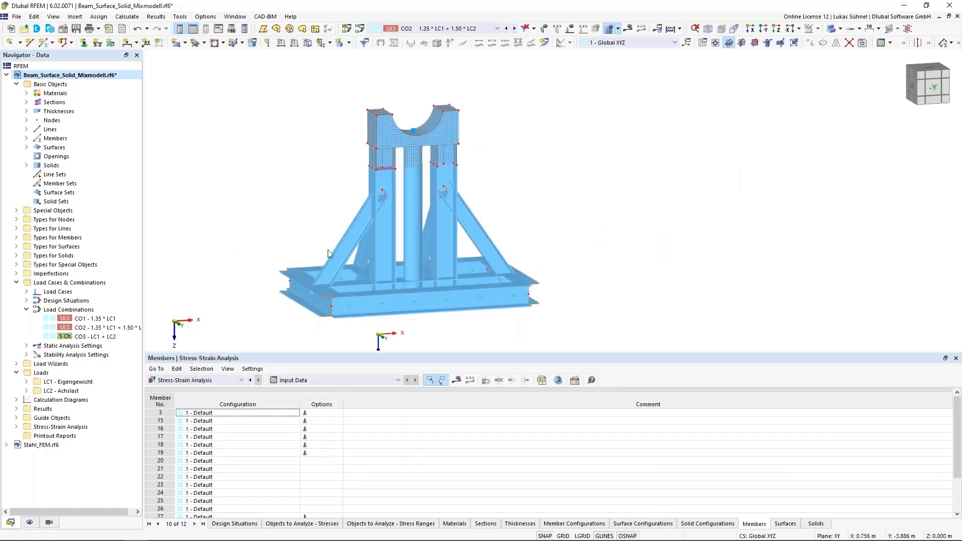
Request the stress-strain analysis results and run the calculation for them.
scroll(328, 250, "down", 2)
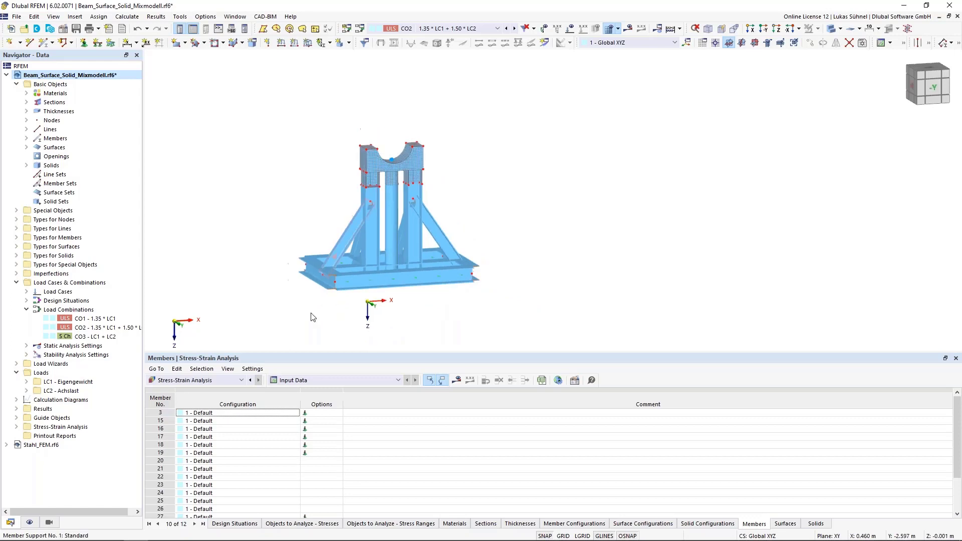
left_click(460, 383)
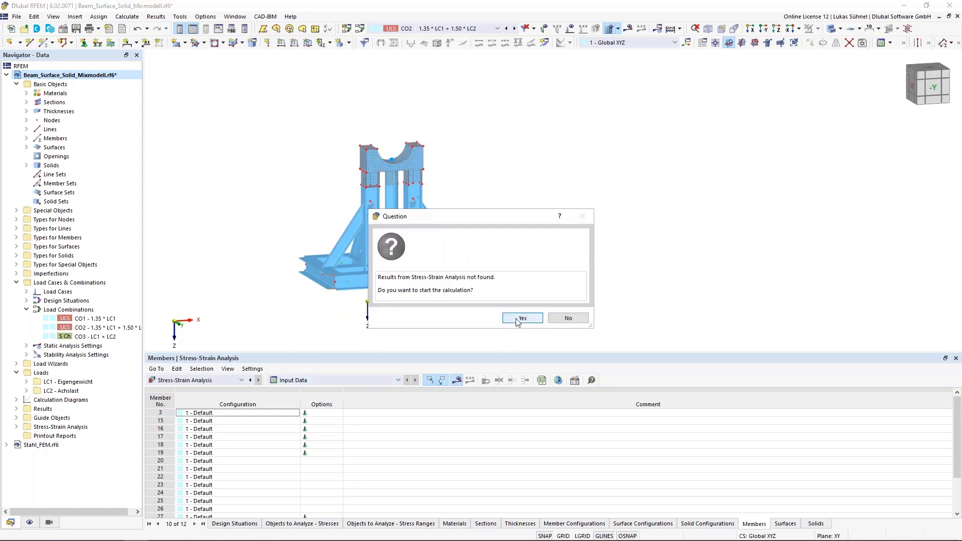
left_click(522, 319)
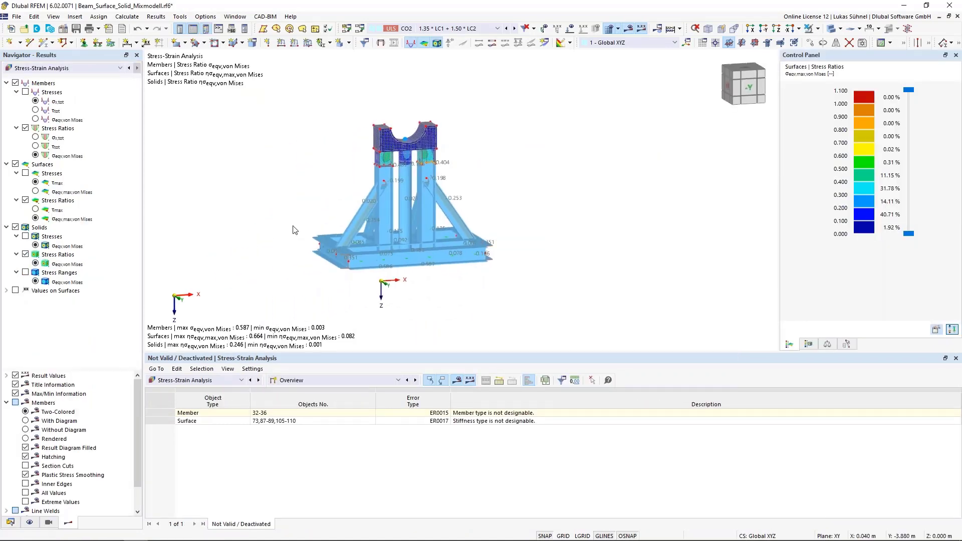
Display the model without solid member rendering and enlarge the results table area.
left_click(831, 29)
left_click(831, 29)
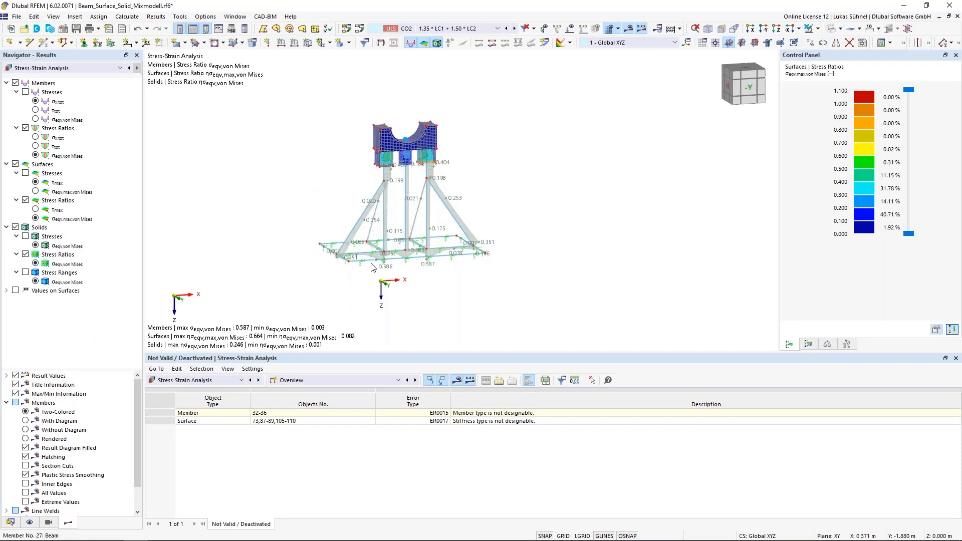
left_click_drag(353, 357, 311, 306)
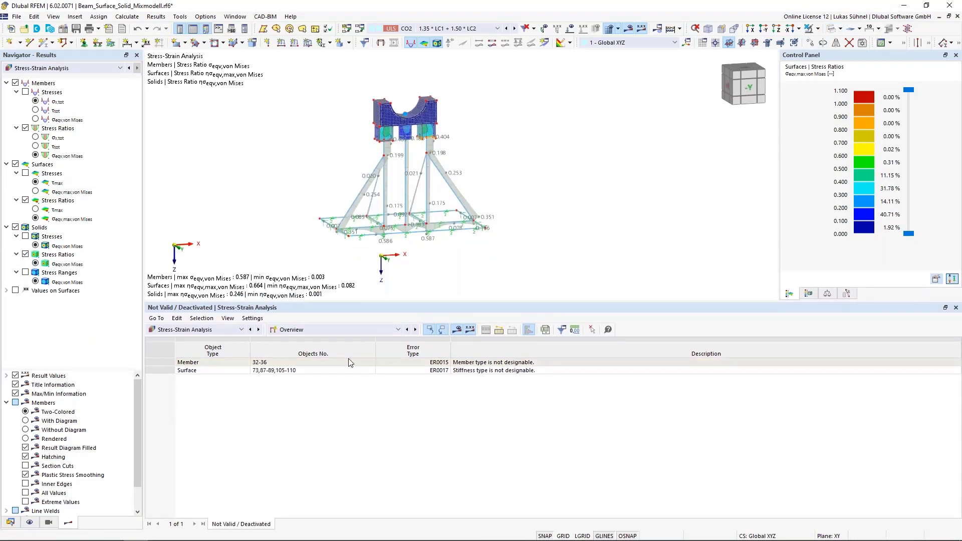
Review the analysis overview's member and surface entries for objects that are not valid or are deactivated.
left_click(300, 330)
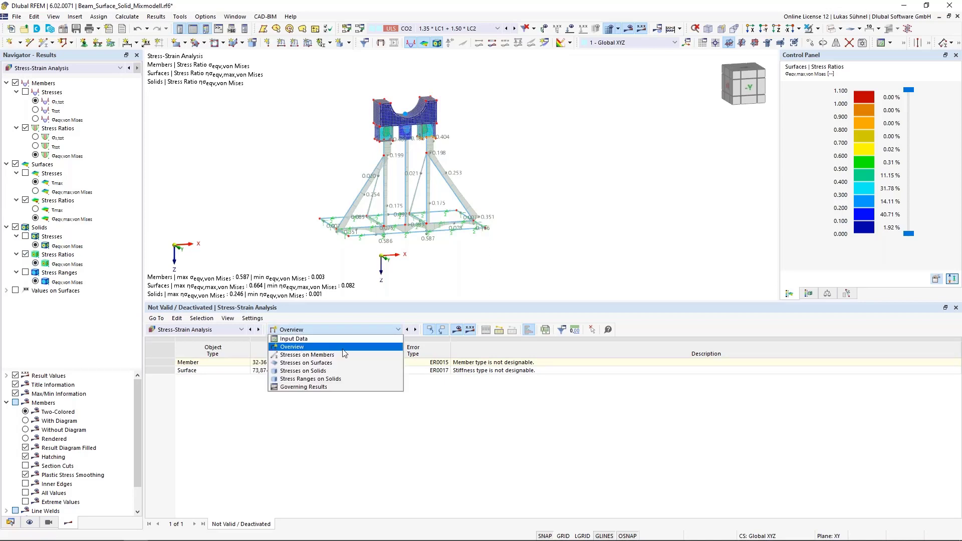
left_click(307, 348)
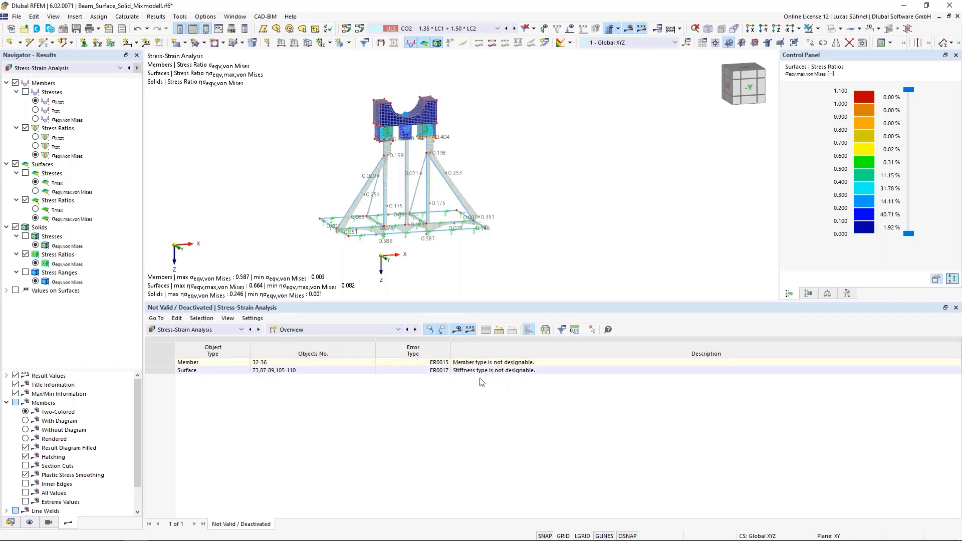
left_click(467, 363)
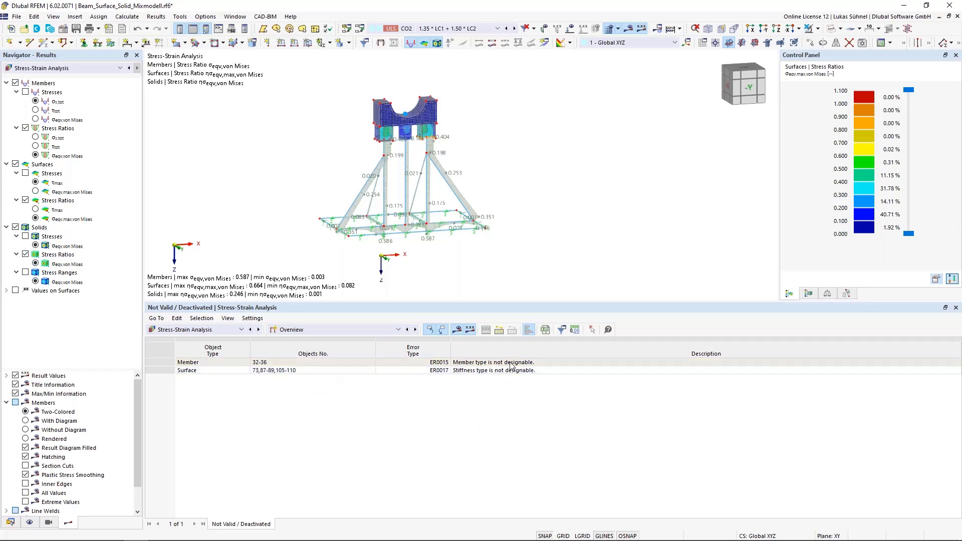
left_click(476, 371)
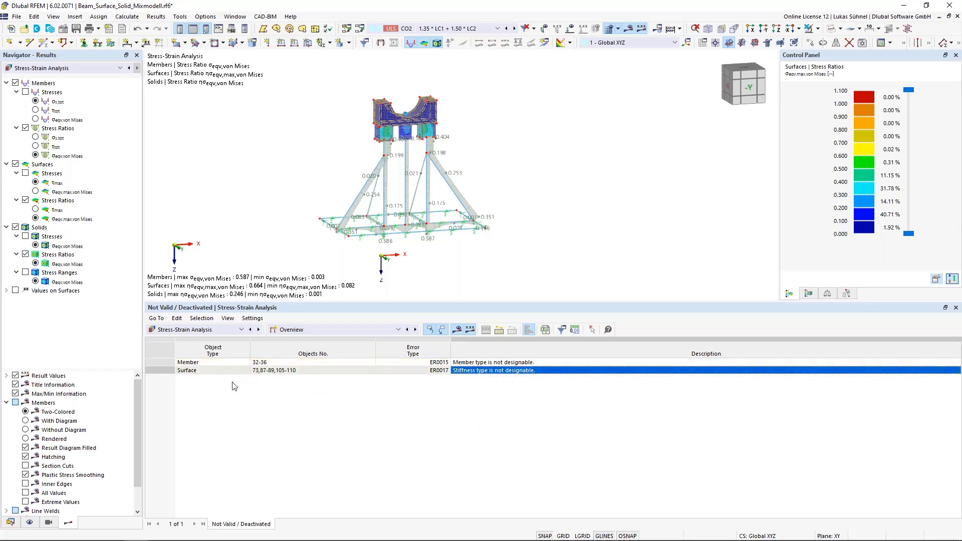
left_click(242, 364)
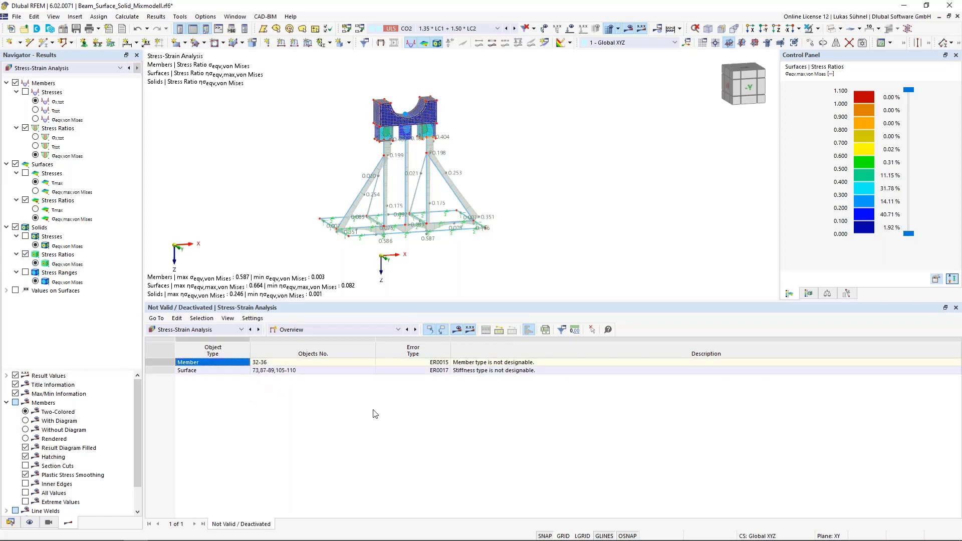
Inspect the rigid members where the columns meet the surface model, comparing them with the overview's member entry.
scroll(394, 133, "up", 5)
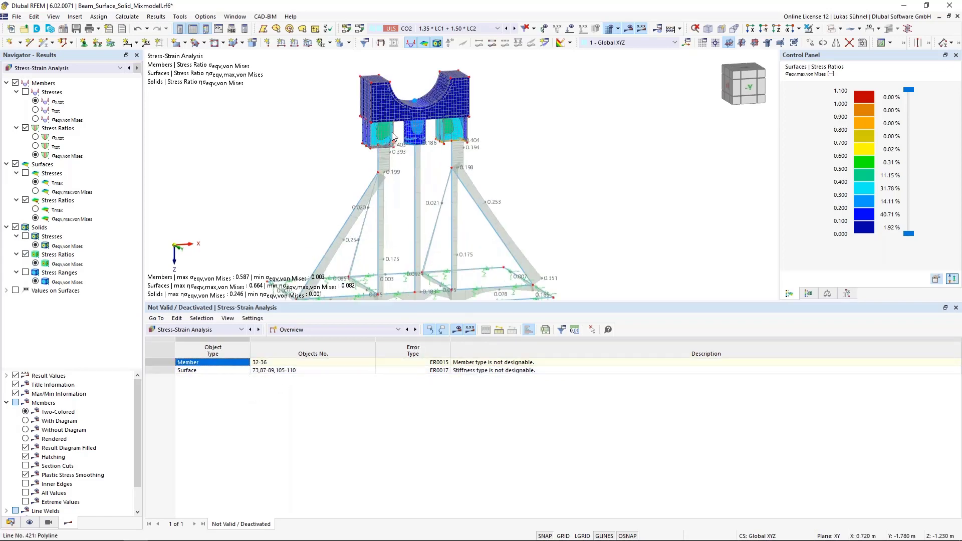
scroll(476, 129, "up", 6)
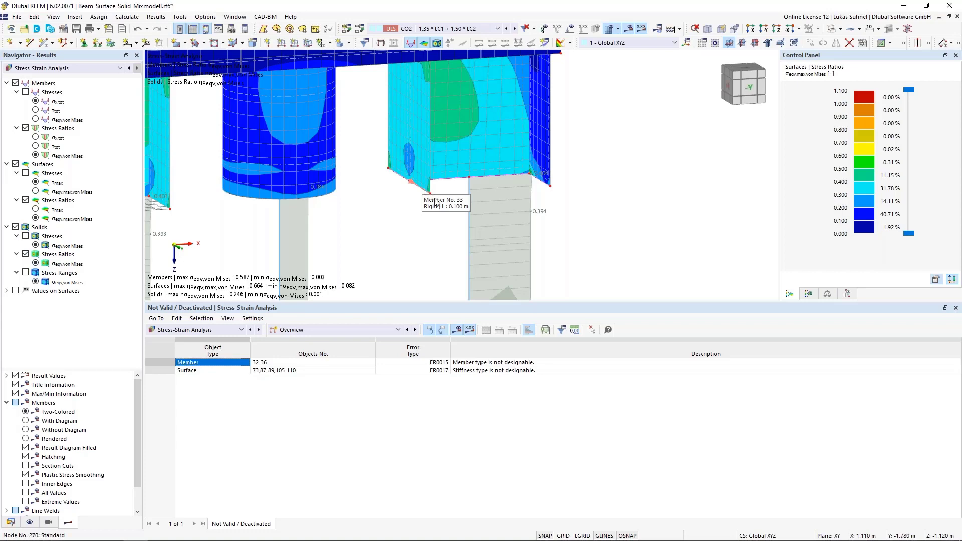
left_click(489, 363)
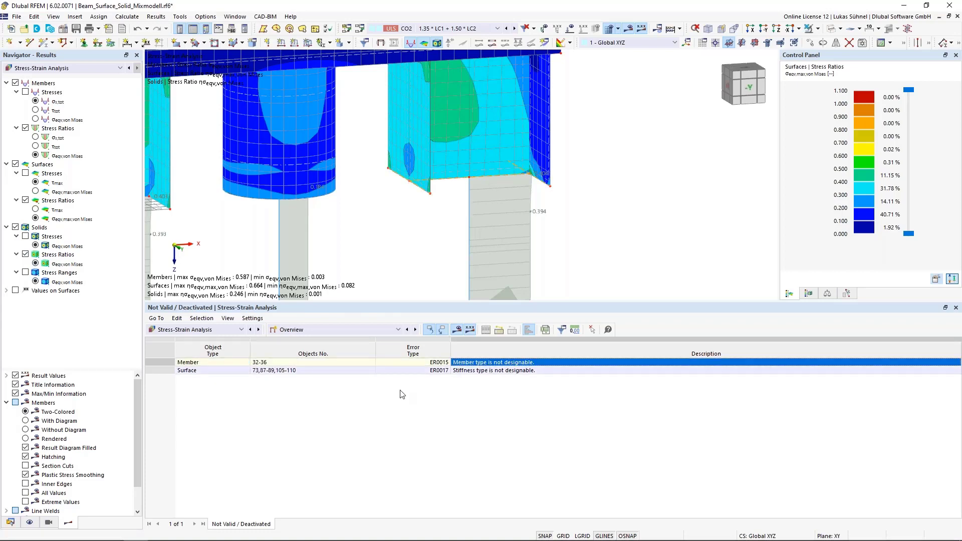
scroll(439, 216, "down", 3)
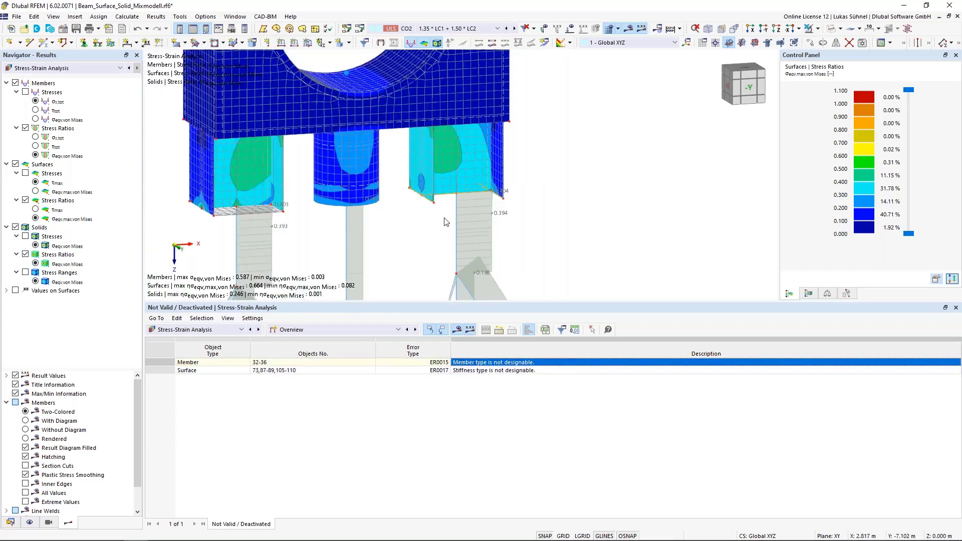
middle_click_drag(301, 224, 307, 164, "ctrl")
scroll(314, 173, "down", 1)
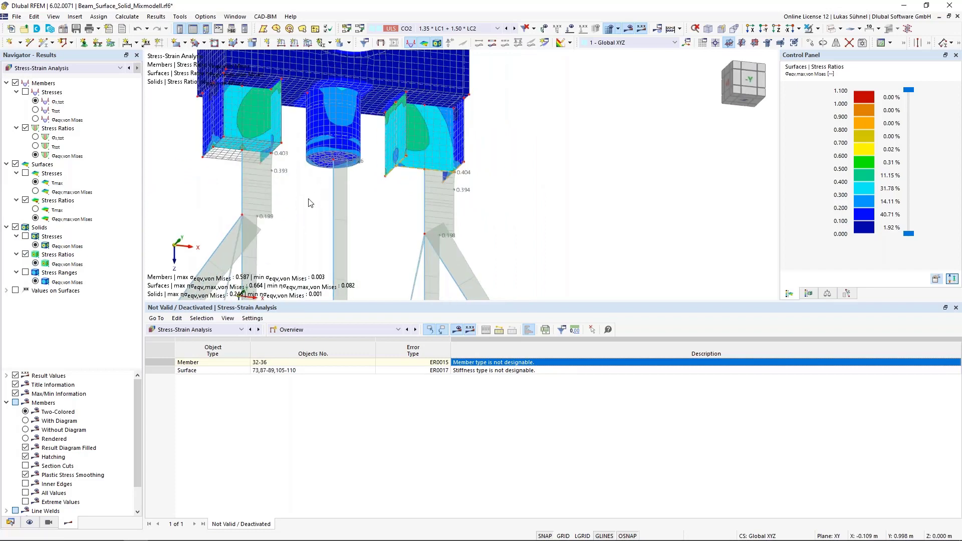
scroll(310, 202, "down", 2)
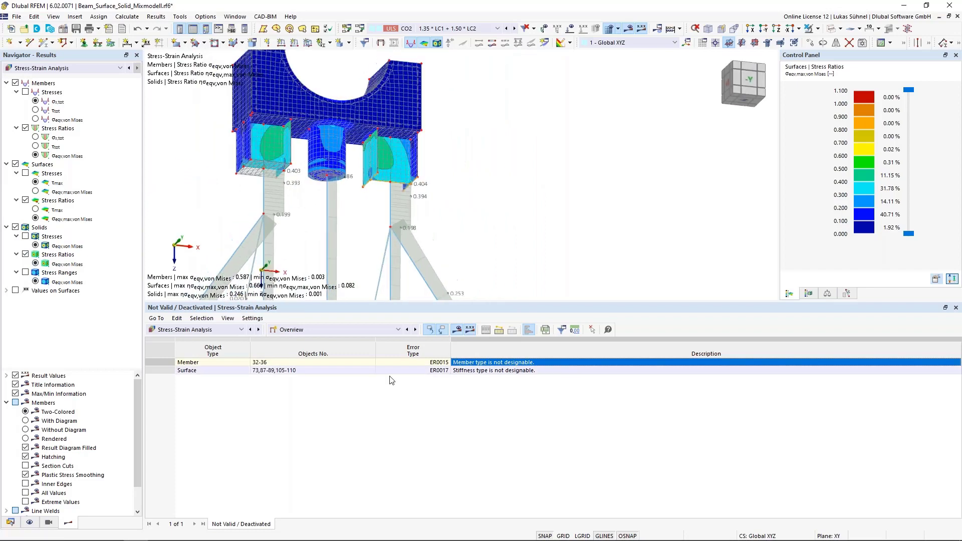
Review the governing stresses by design situation for the members, surfaces and solids in turn.
left_click(352, 329)
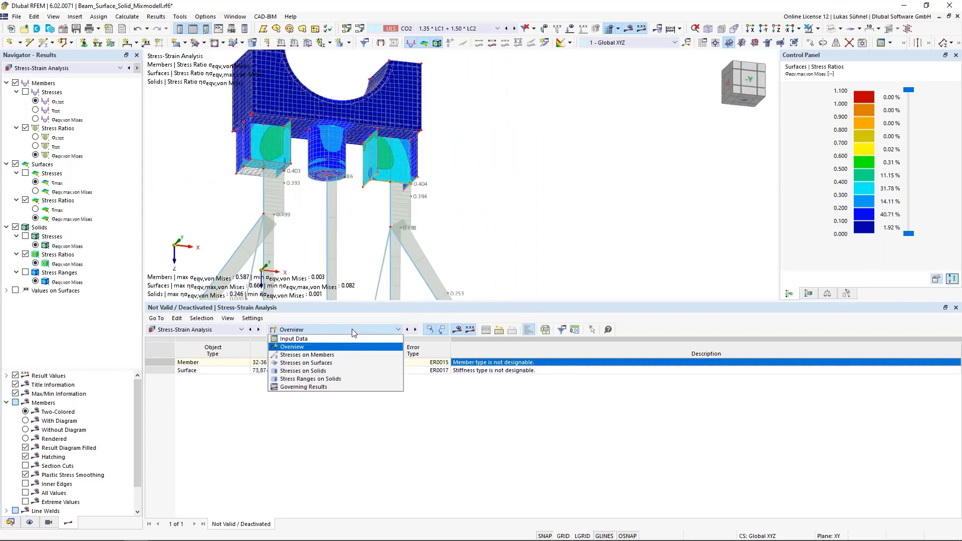
left_click(326, 356)
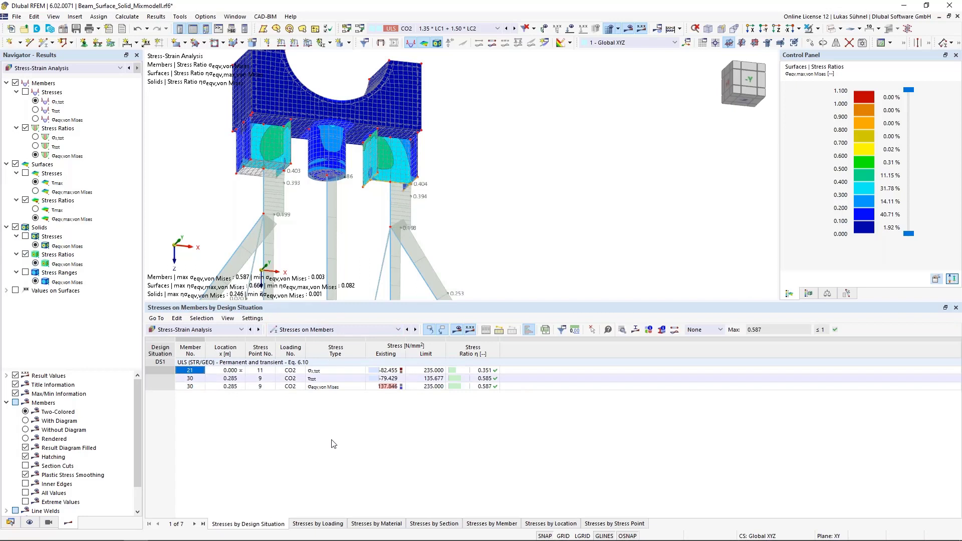
left_click(321, 330)
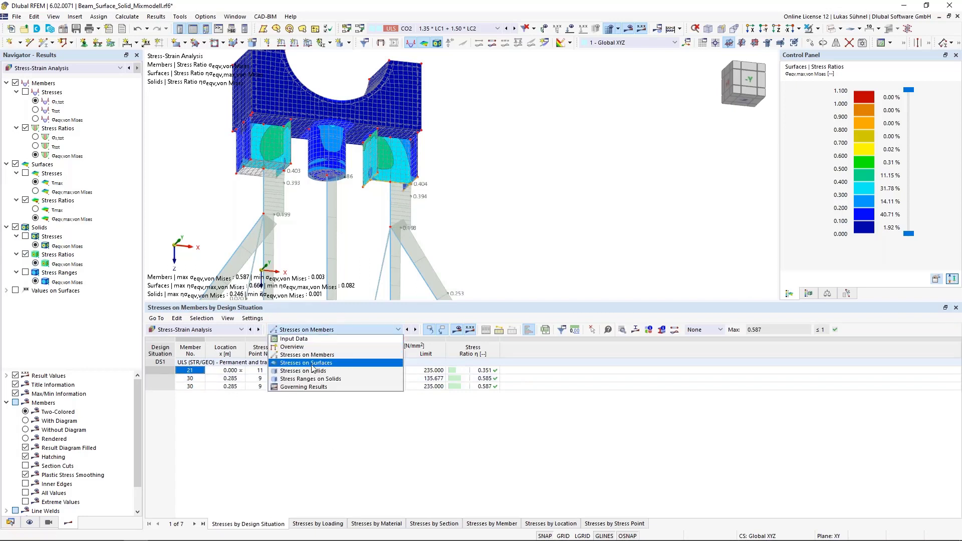
left_click(312, 363)
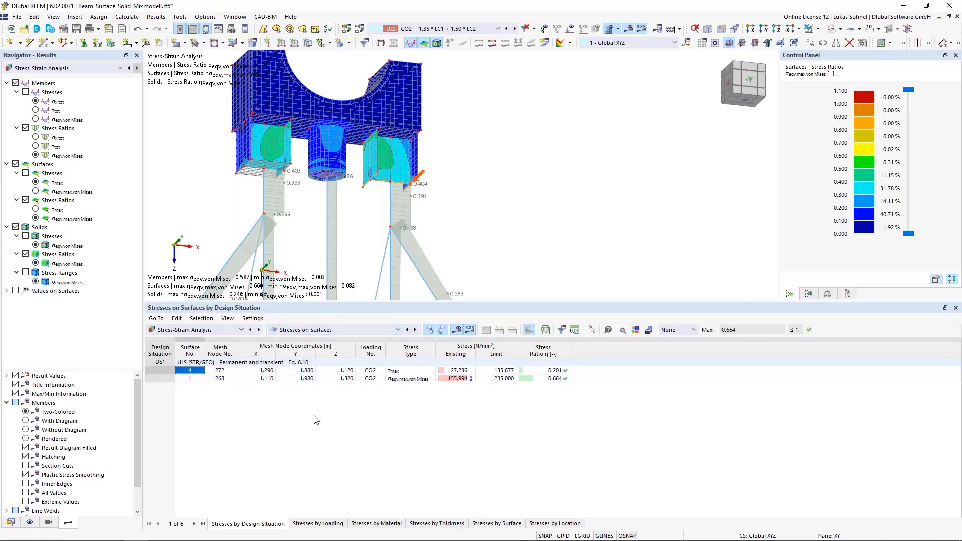
left_click(331, 330)
left_click(321, 374)
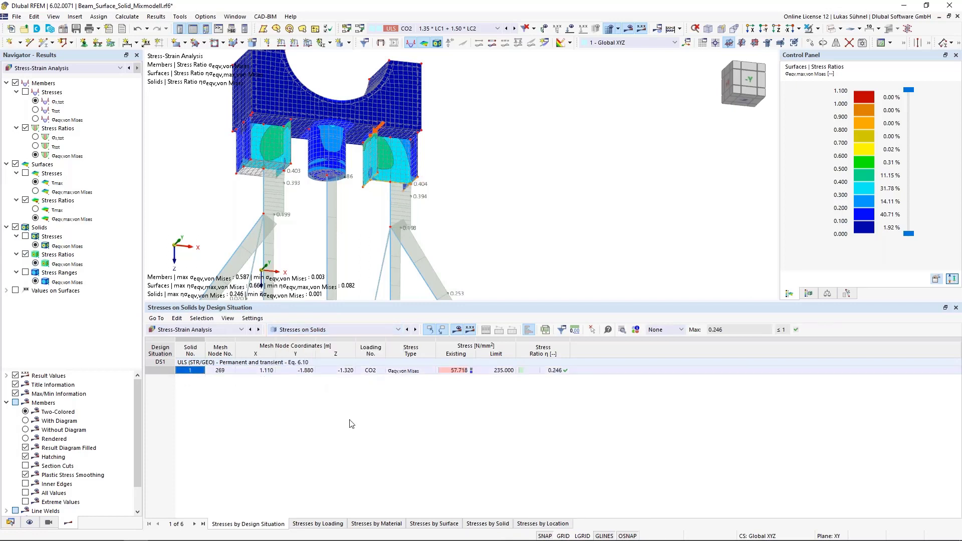
Examine the surface stresses listed by surface and by thickness, and return to the listing by design situation.
left_click(359, 332)
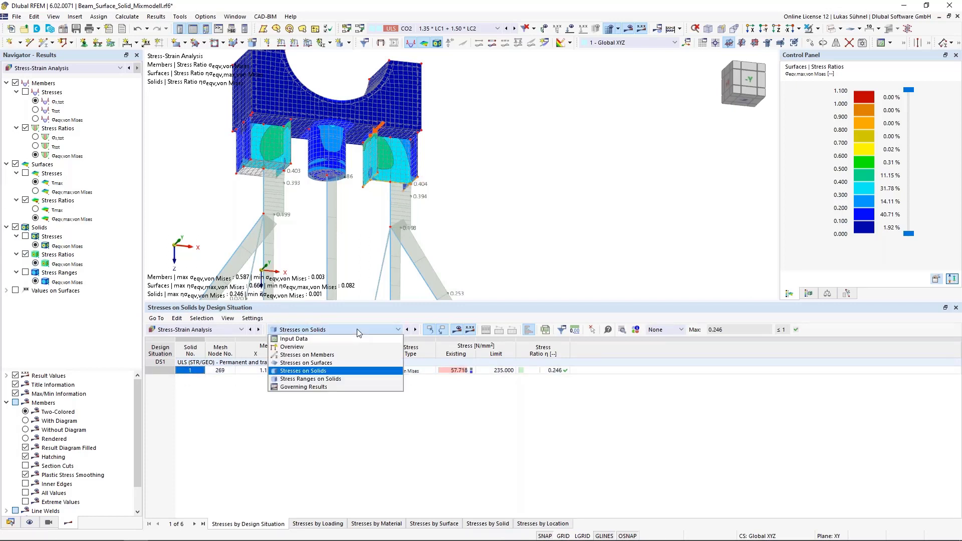
left_click(311, 363)
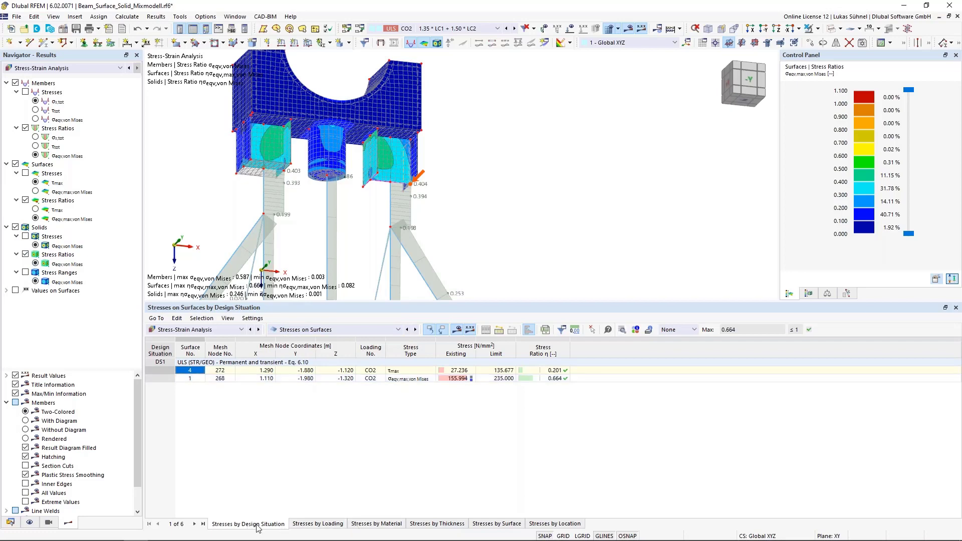
left_click(491, 524)
scroll(390, 445, "down", 3)
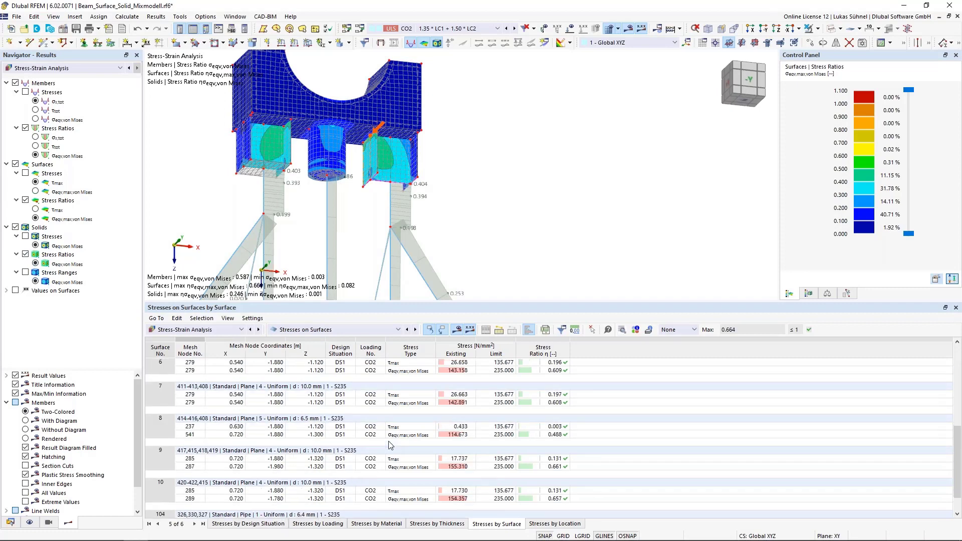
left_click(420, 524)
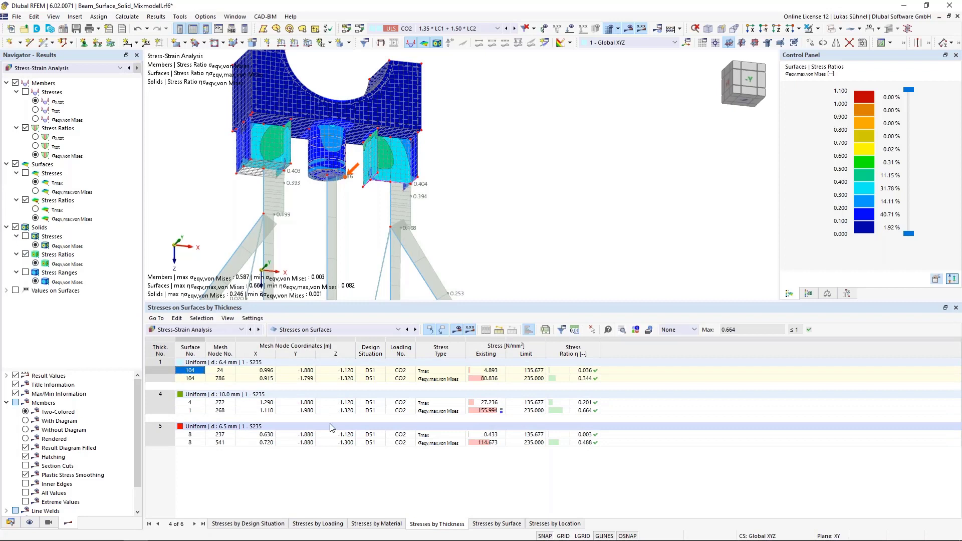
left_click(244, 524)
Display the von Mises equivalent stresses on the members in place of their stress ratios.
middle_click_drag(353, 189, 441, 203)
scroll(435, 198, "down", 3)
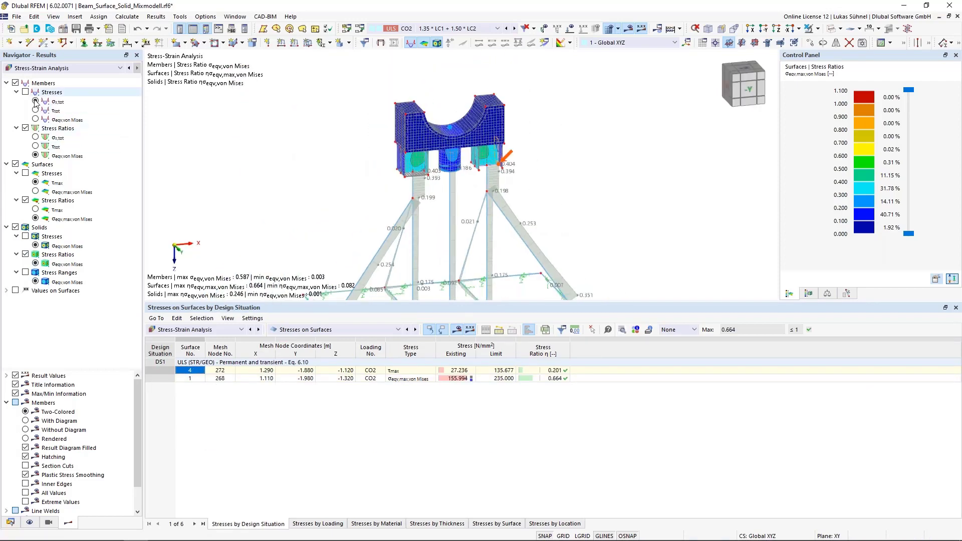
left_click(6, 83)
left_click(6, 92)
left_click(6, 101)
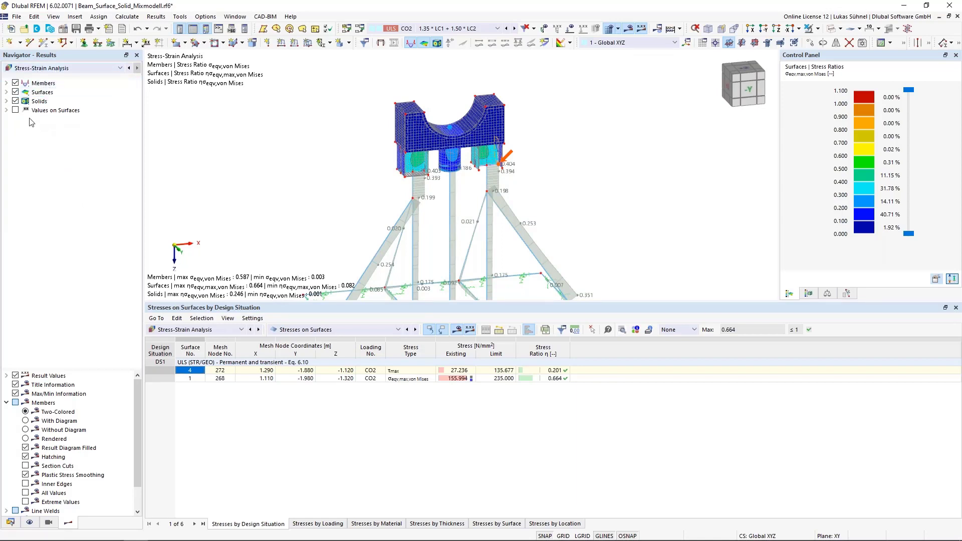
left_click(6, 83)
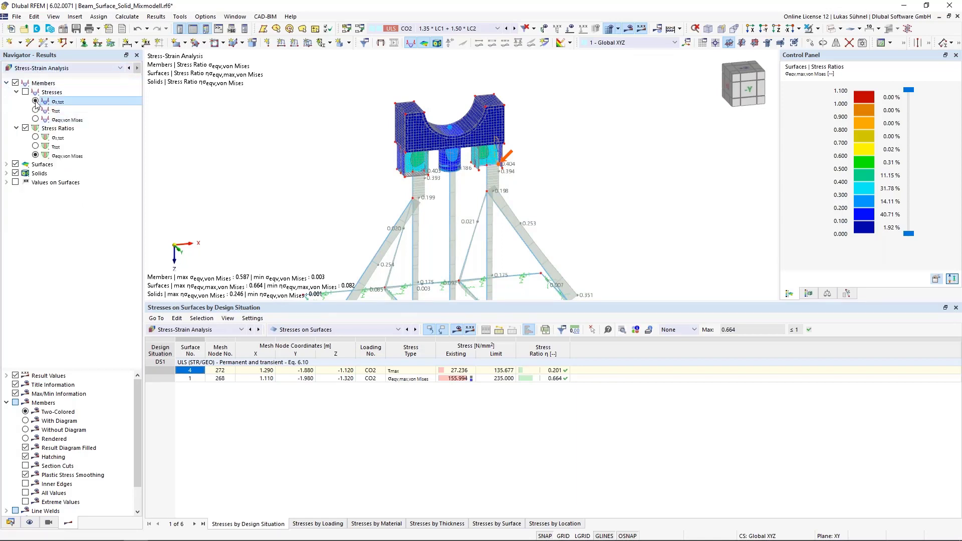
left_click(36, 120)
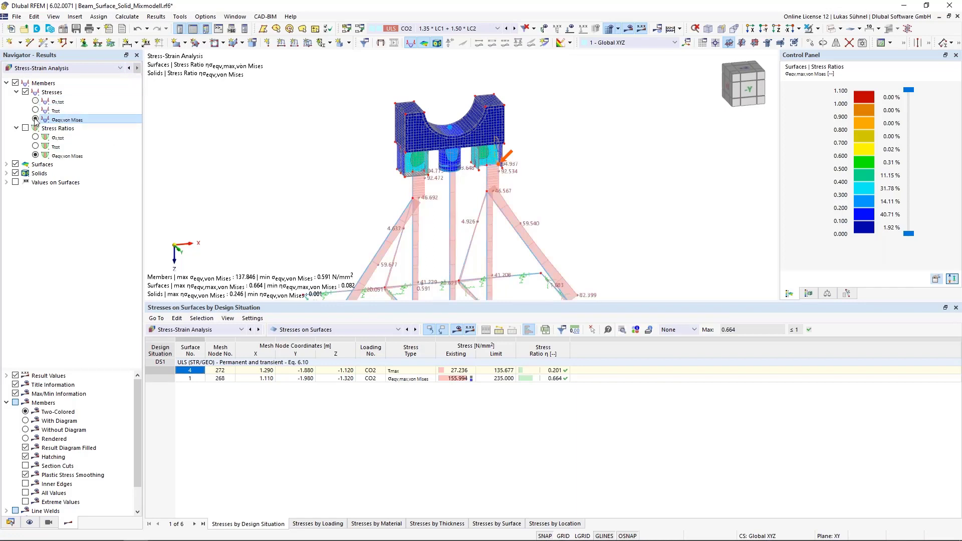
Check the surface result types, keeping the maximum von Mises stress ratio displayed, and expand the solids' result types.
left_click(6, 164)
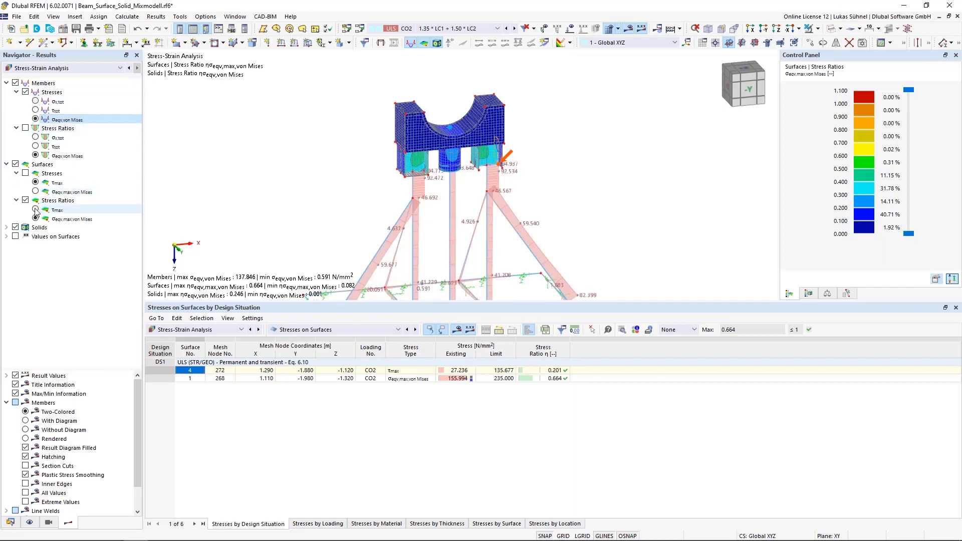
left_click(35, 210)
left_click(36, 219)
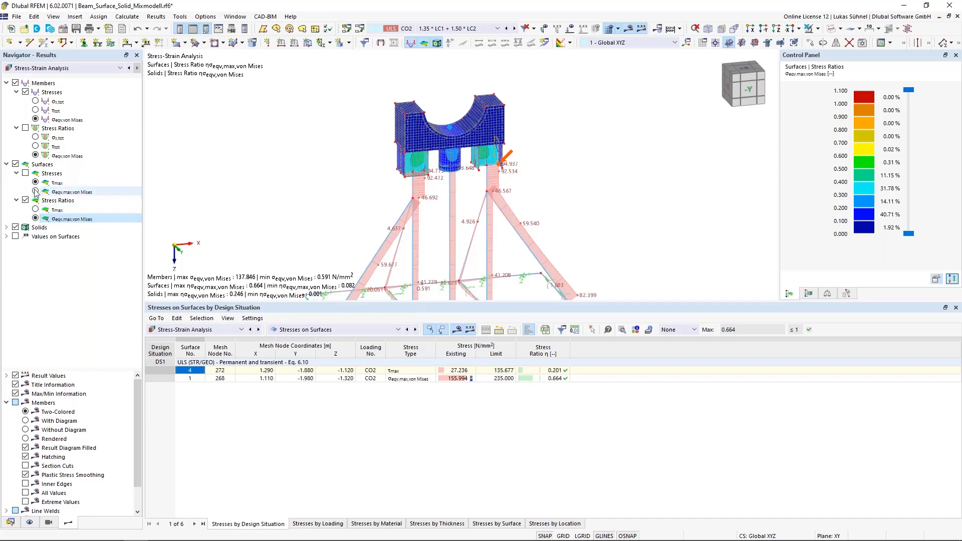
left_click(6, 227)
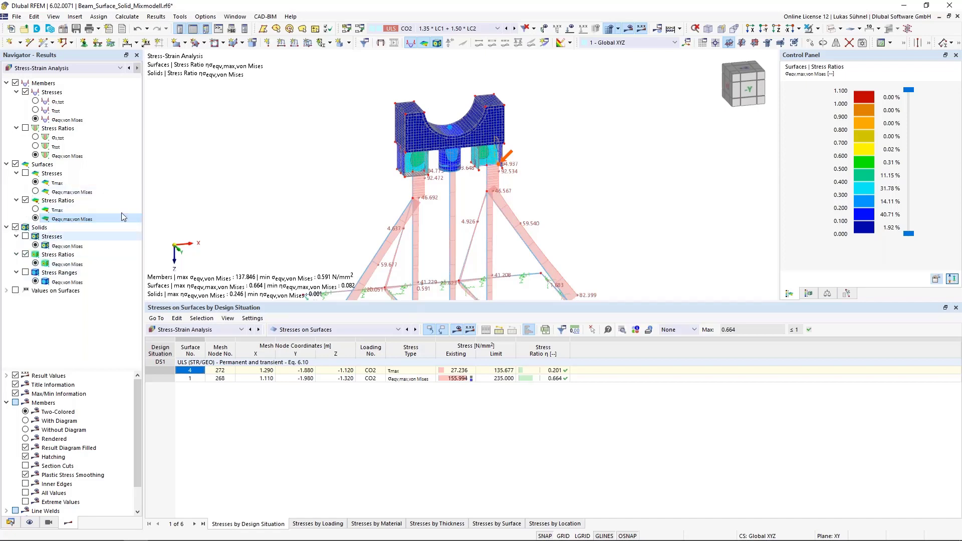
Show the Stress Ranges on Solids results in the stress-strain analysis table.
scroll(492, 130, "up", 3)
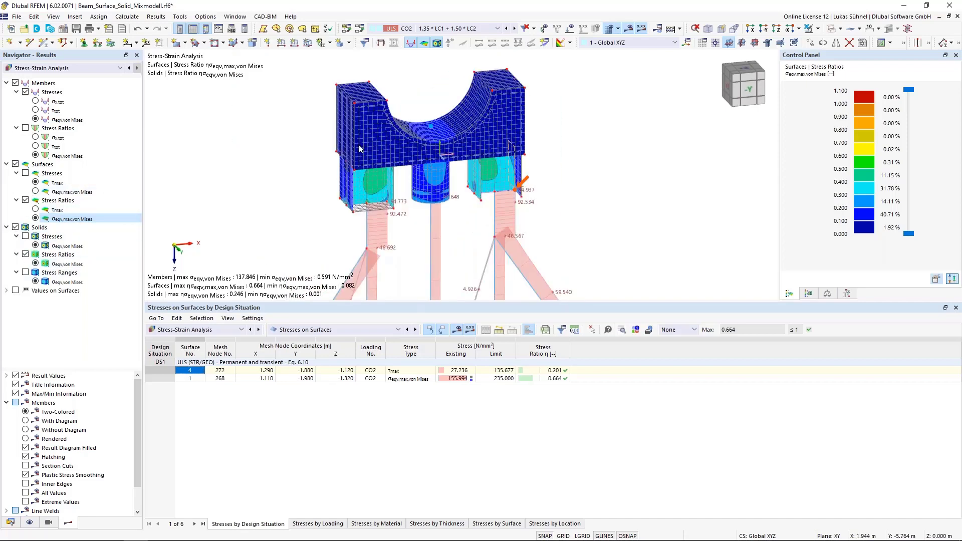
middle_click_drag(353, 222, 352, 166)
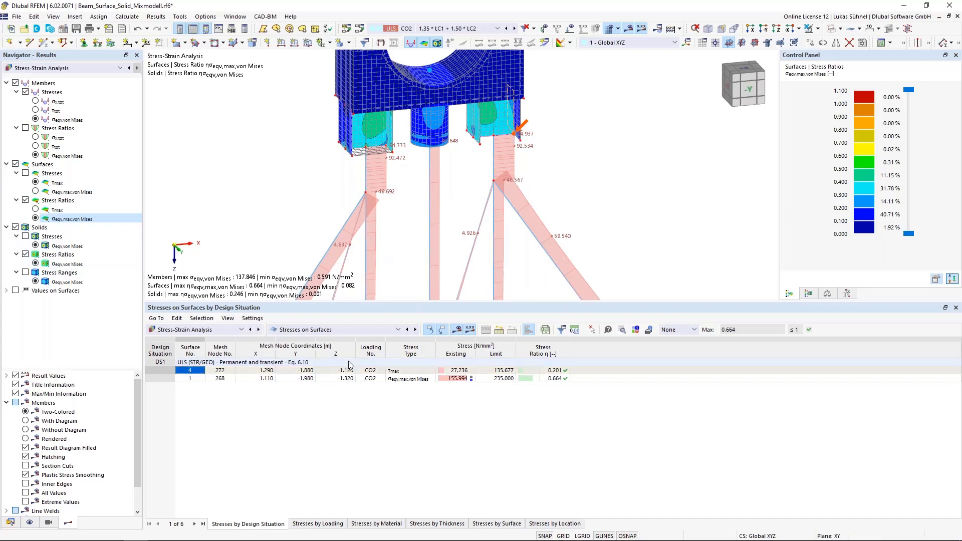
left_click(345, 330)
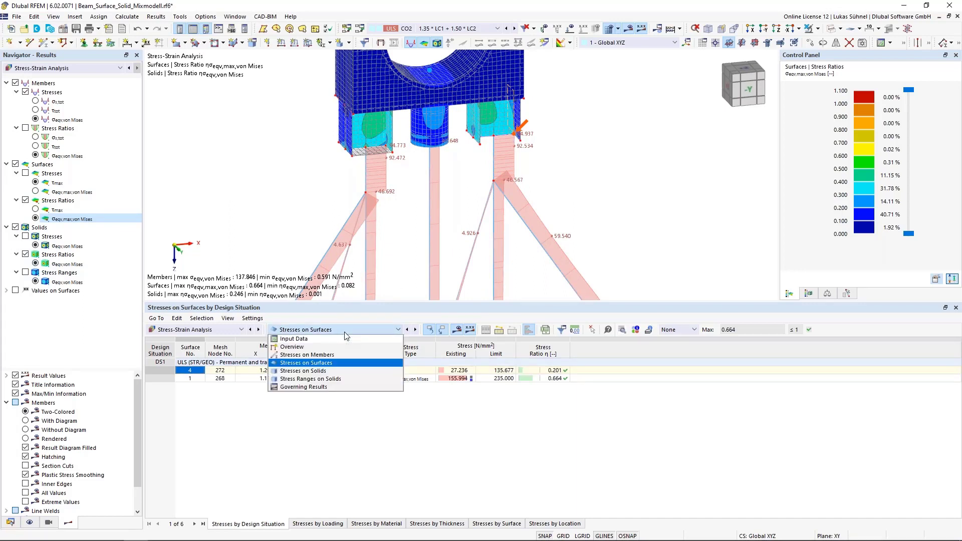
left_click(308, 380)
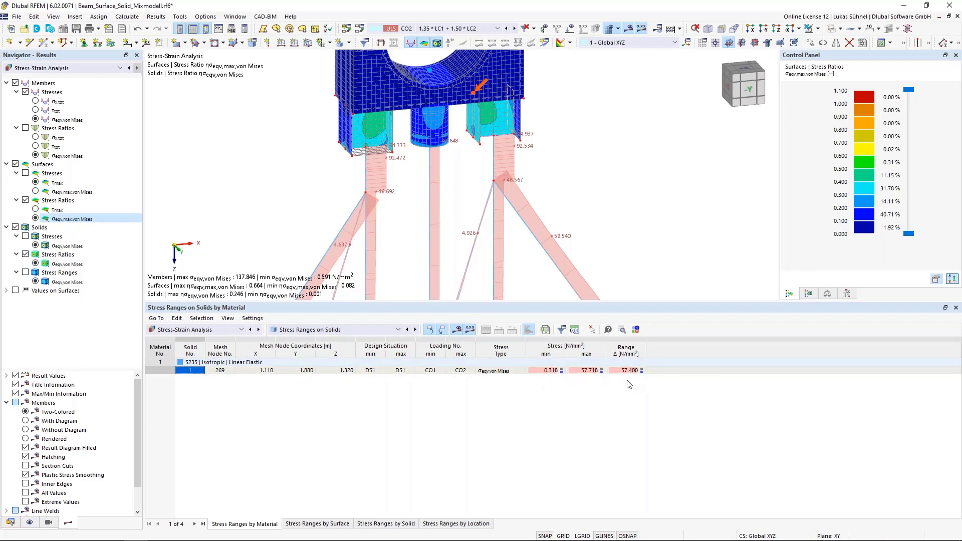
Check the minimum and maximum loading numbers behind the stress range of solid 1.
left_click(428, 373)
left_click(461, 372)
left_click(433, 372)
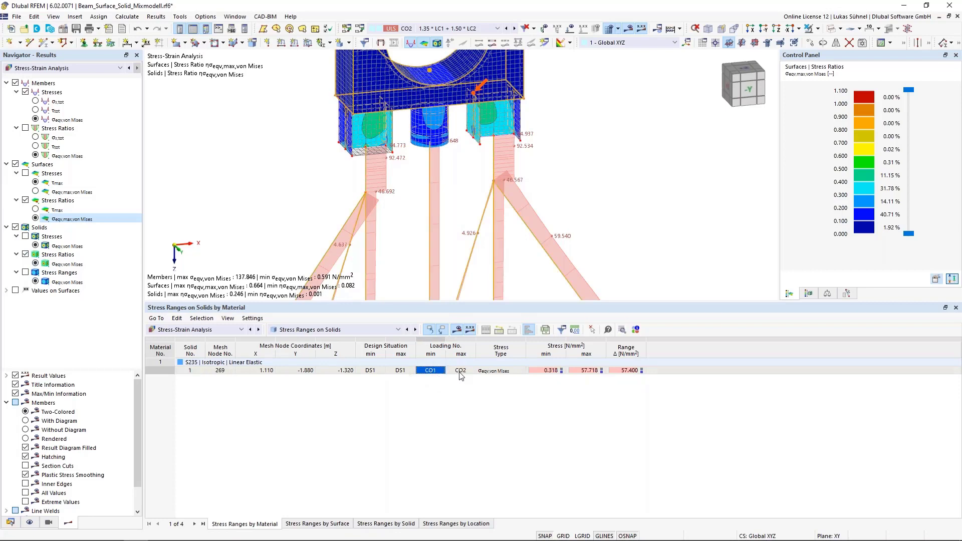
left_click(458, 372)
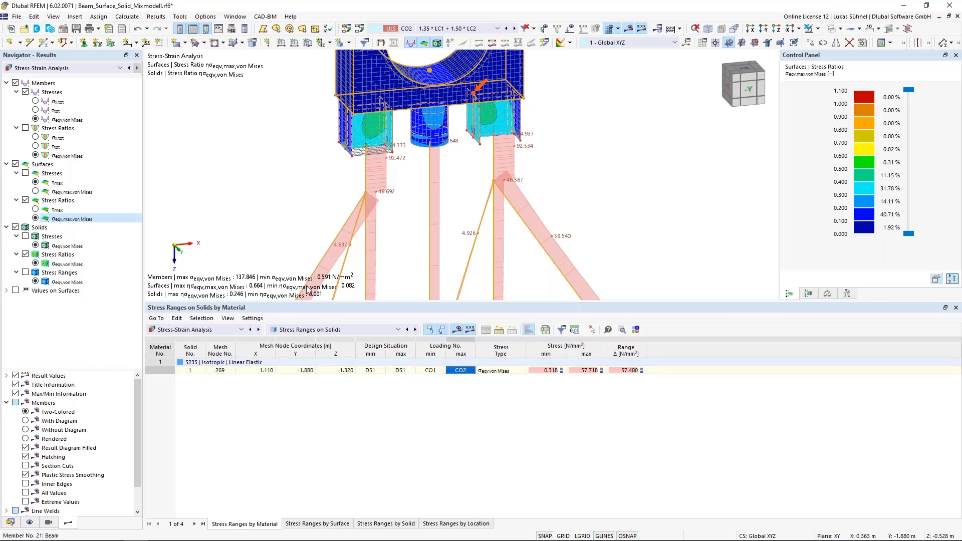
Display the solids' von Mises stress ranges on the model, bring the whole structure into view and clear the selection.
left_click(28, 272)
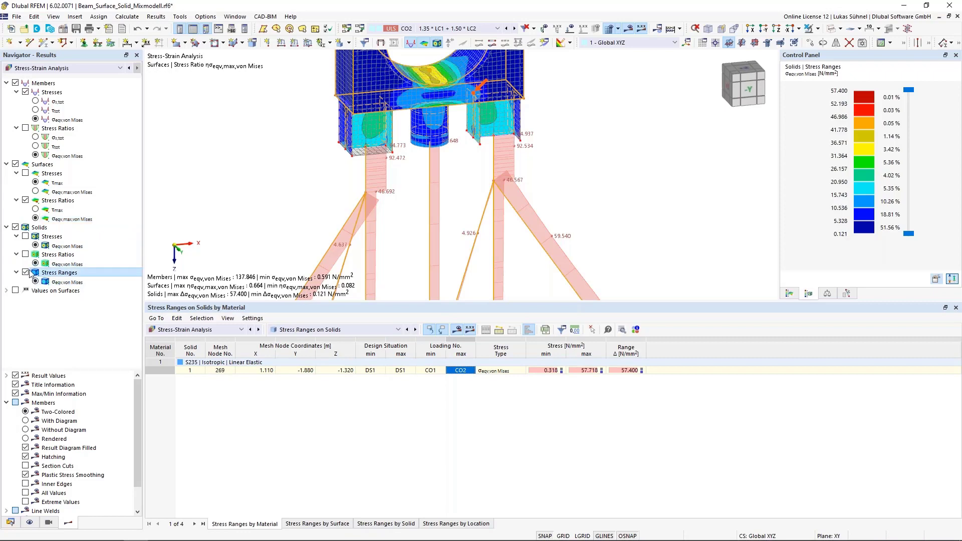
scroll(451, 189, "down", 4)
middle_click_drag(413, 219, 416, 207, "ctrl")
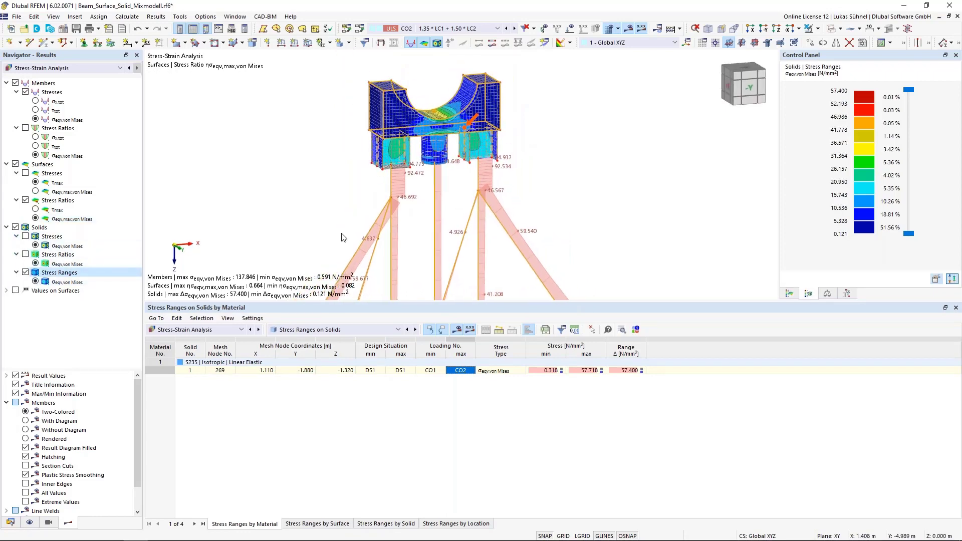
scroll(352, 197, "down", 4)
middle_click_drag(340, 191, 378, 179)
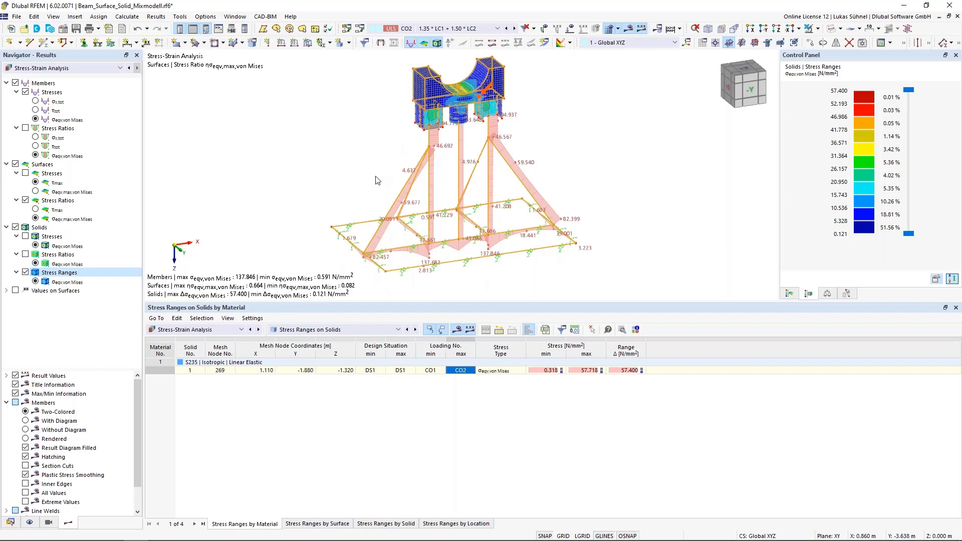
left_click(305, 147)
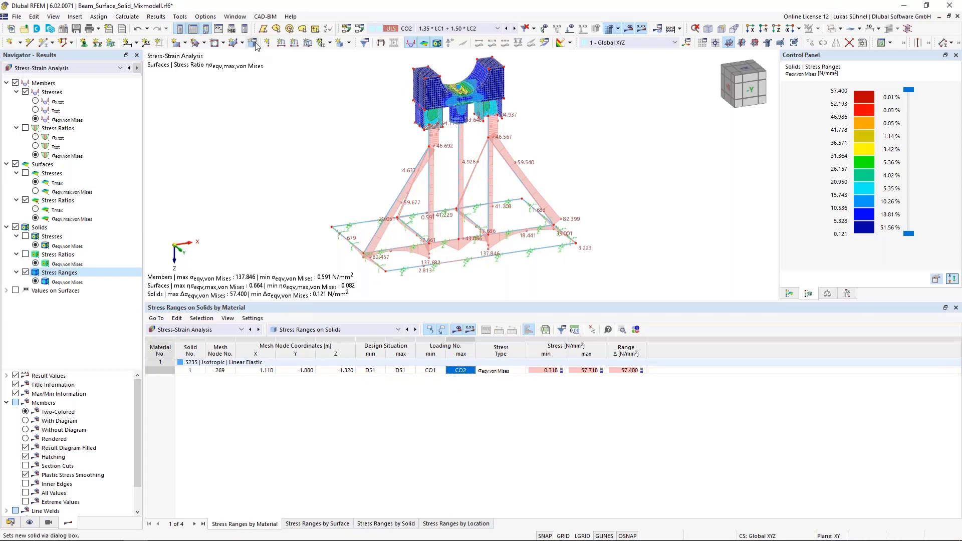
Switch to the Stahl_FEM.rf6 model and hide the loads so the whole truss is shown without them.
left_click(235, 17)
left_click(279, 142)
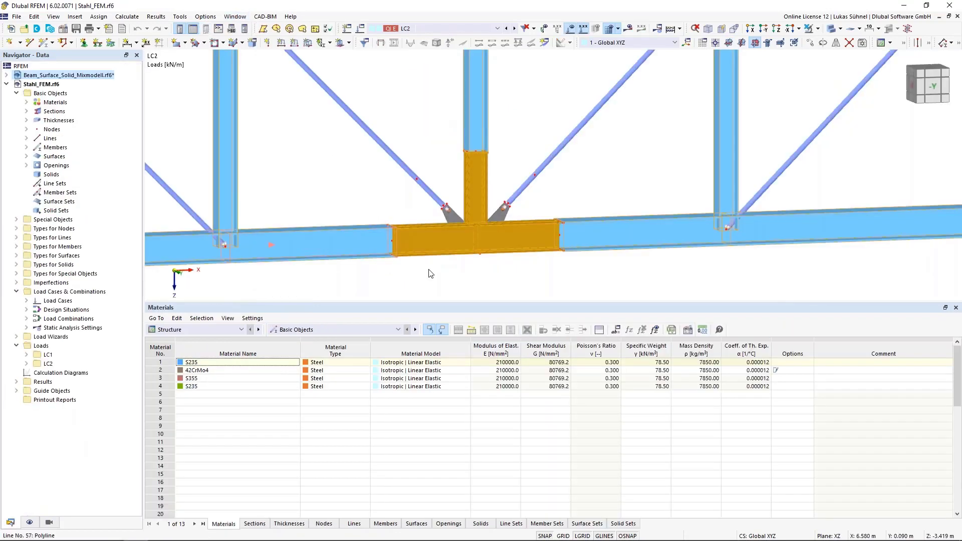
scroll(428, 209, "down", 5)
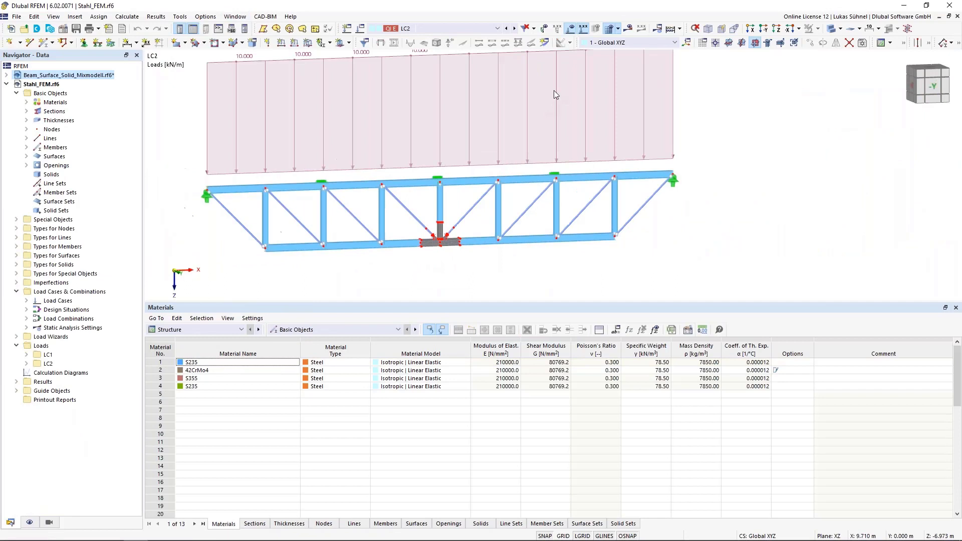
left_click(571, 28)
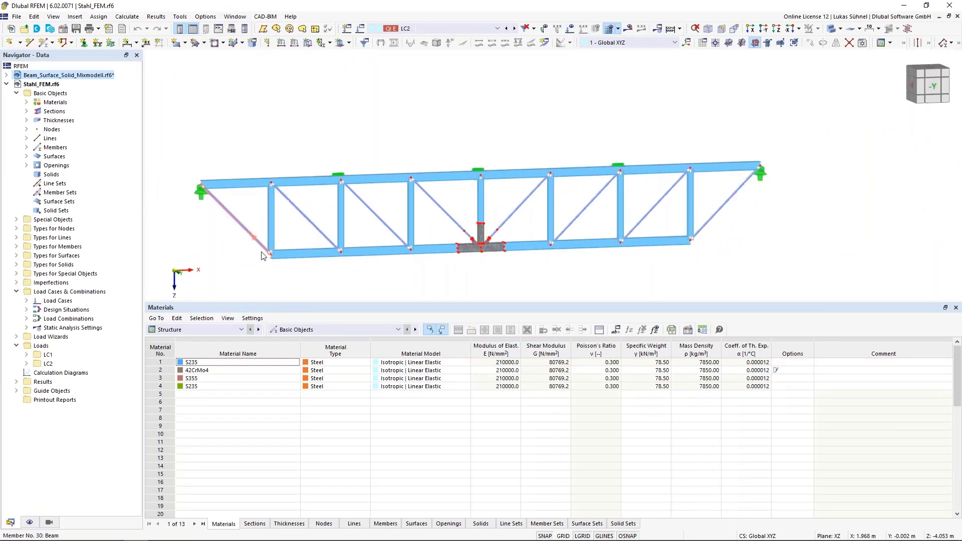
Examine the truss members and the surface-modelled joint at the middle of the bottom chord.
middle_click_drag(344, 279, 312, 289)
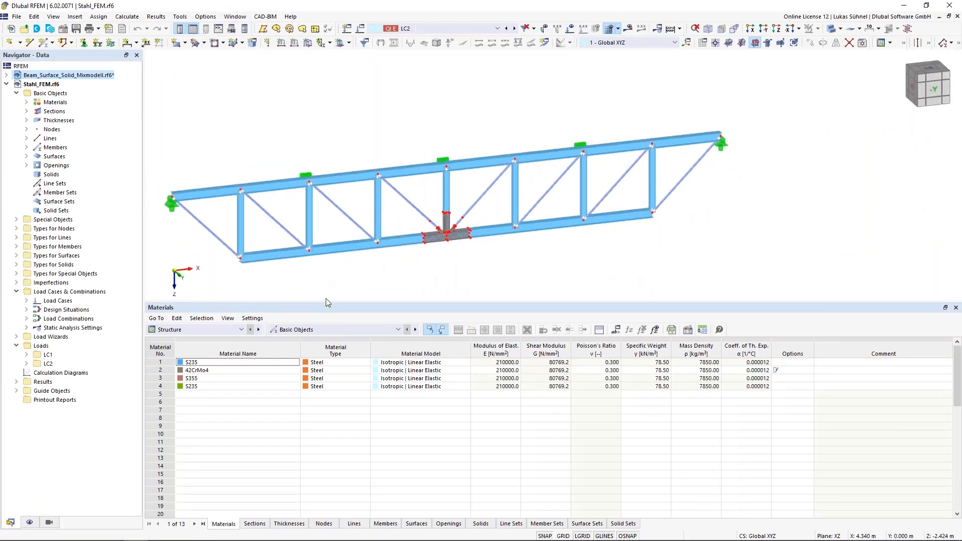
scroll(374, 273, "up", 1)
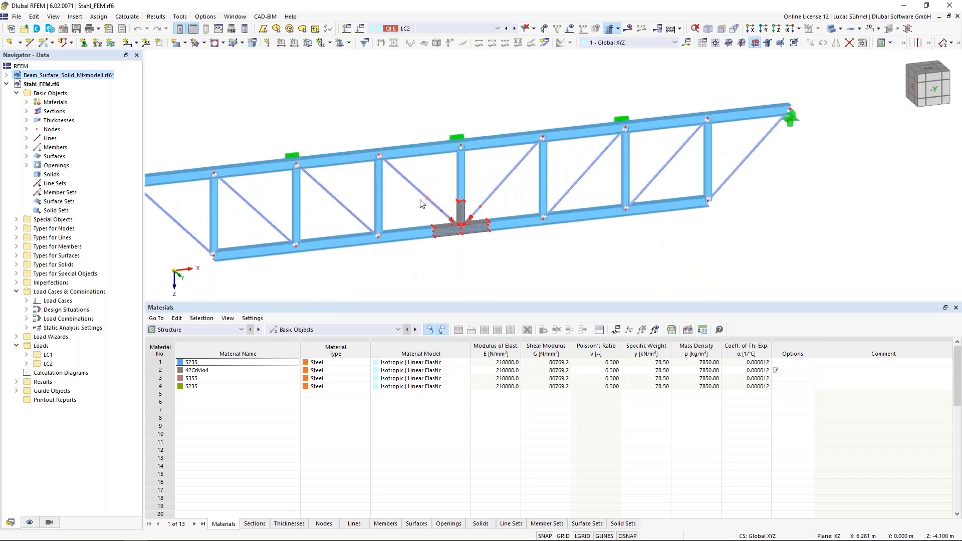
scroll(421, 190, "up", 2)
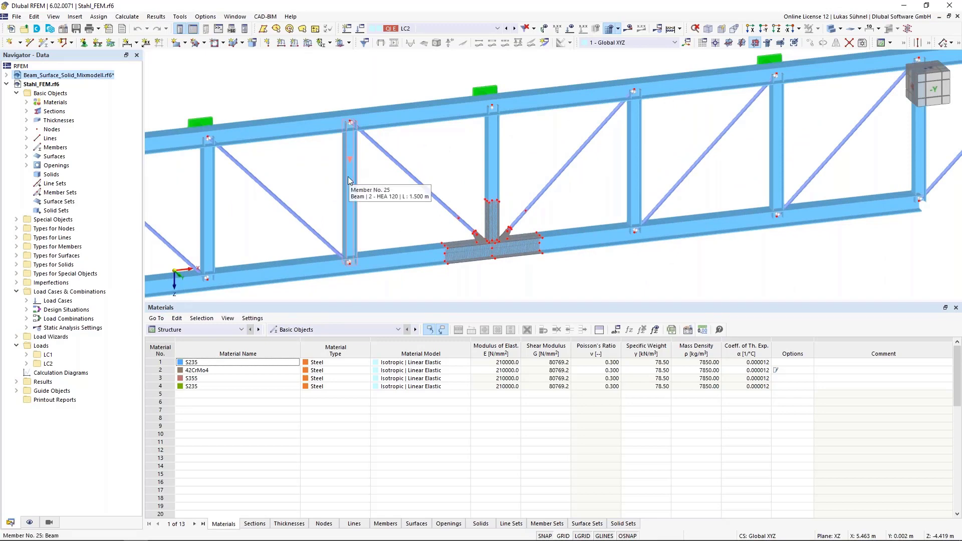
scroll(532, 288, "up", 3)
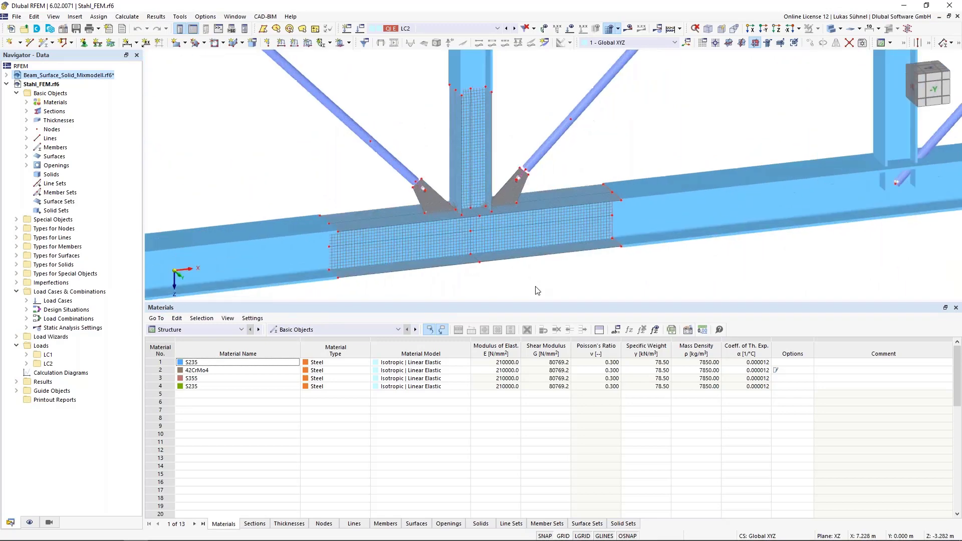
scroll(531, 287, "down", 5)
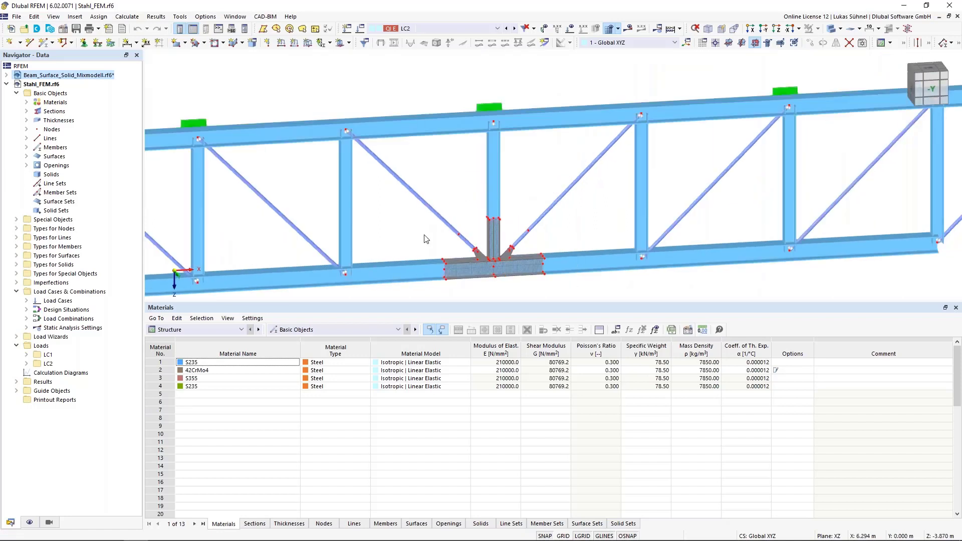
Examine the truss and the bottom-chord joint's mesh in wireframe display, and restore the solid display.
left_click(832, 28)
scroll(561, 119, "down", 3)
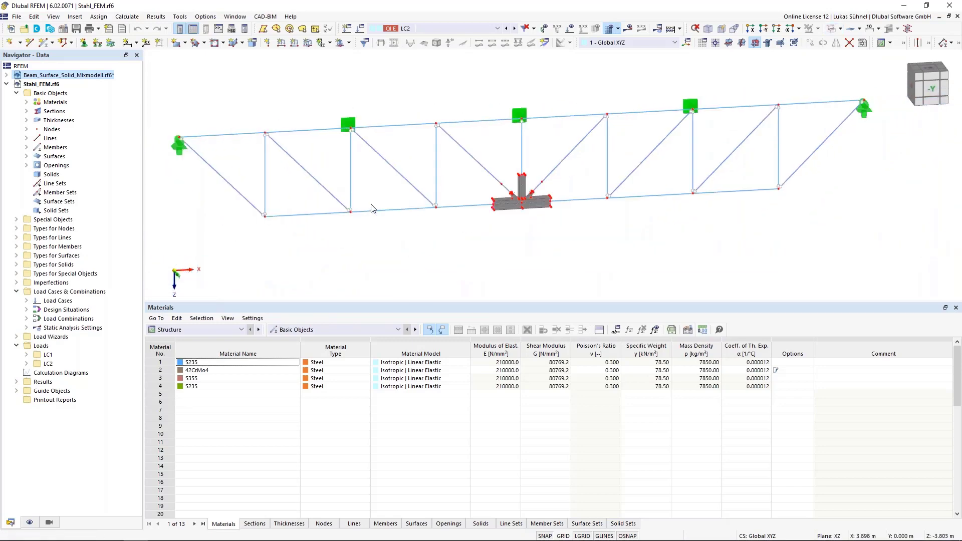
scroll(540, 196, "up", 3)
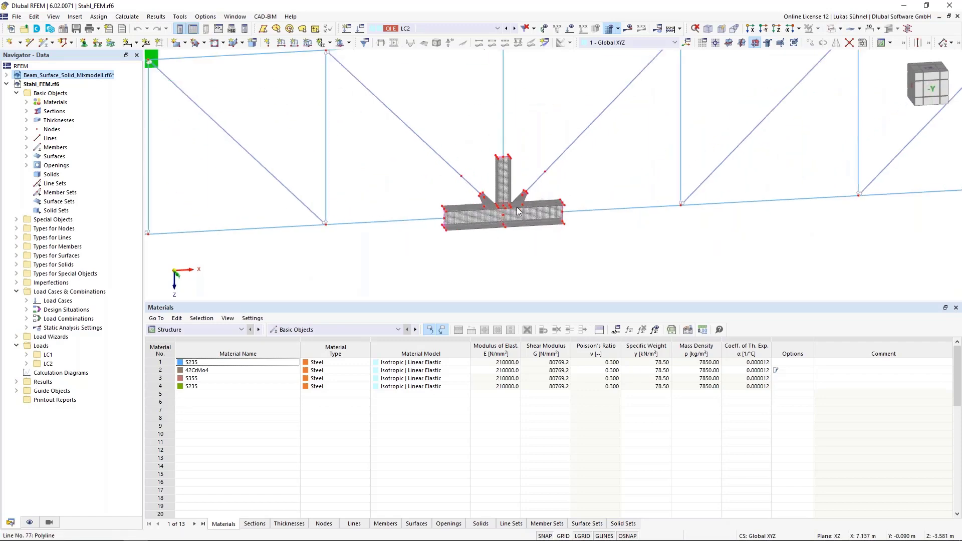
scroll(517, 220, "up", 5)
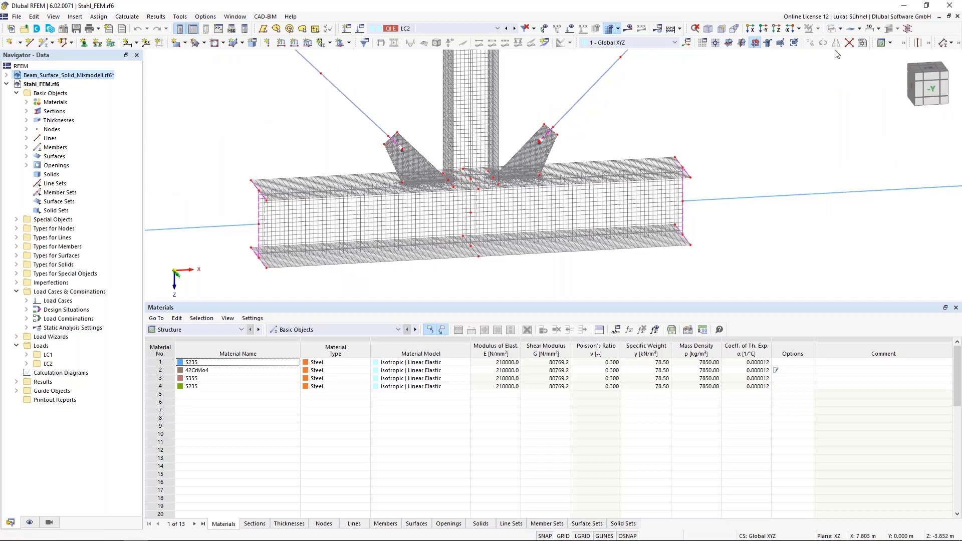
left_click(832, 29)
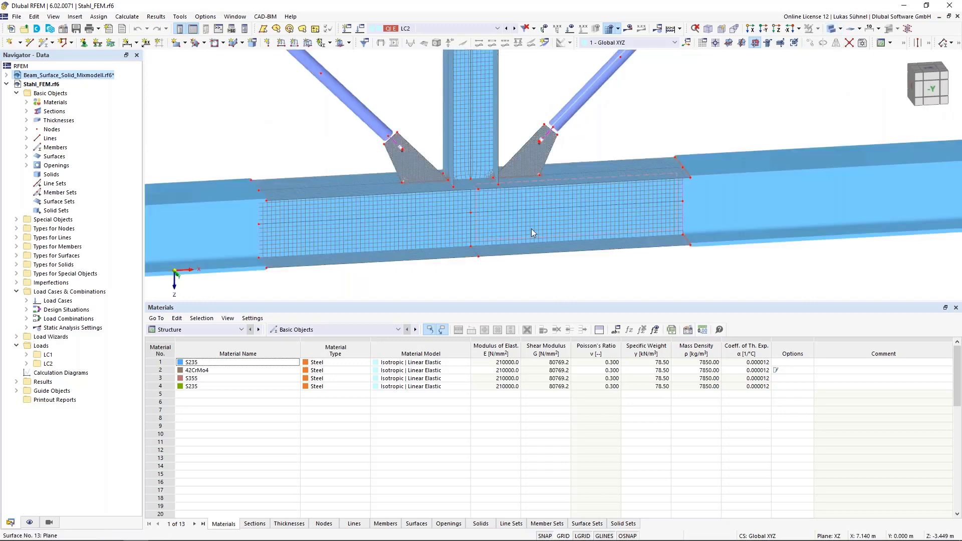
Examine how the left diagonal connects to its gusset plate and to the bolt in the plate's hole.
scroll(428, 122, "up", 3)
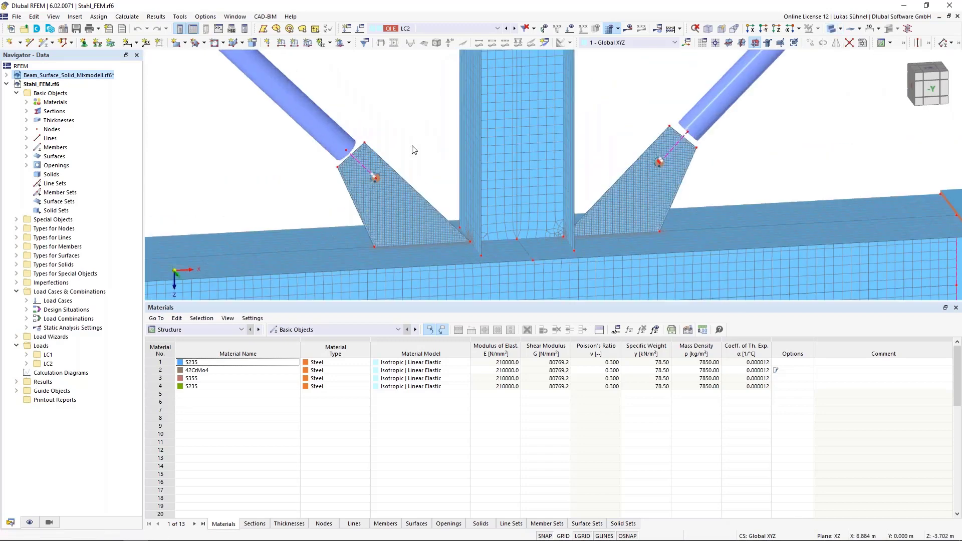
scroll(414, 149, "up", 1)
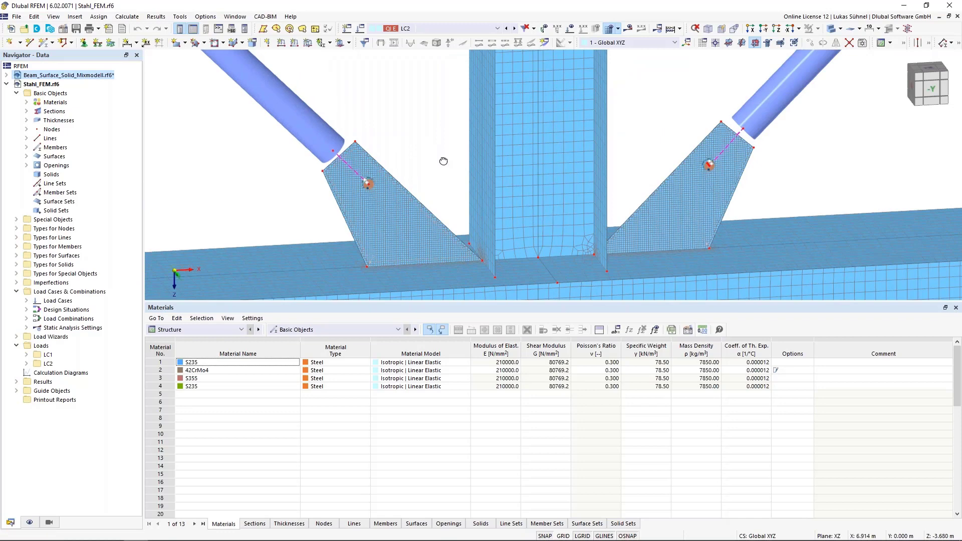
middle_click_drag(444, 161, 374, 122, "ctrl")
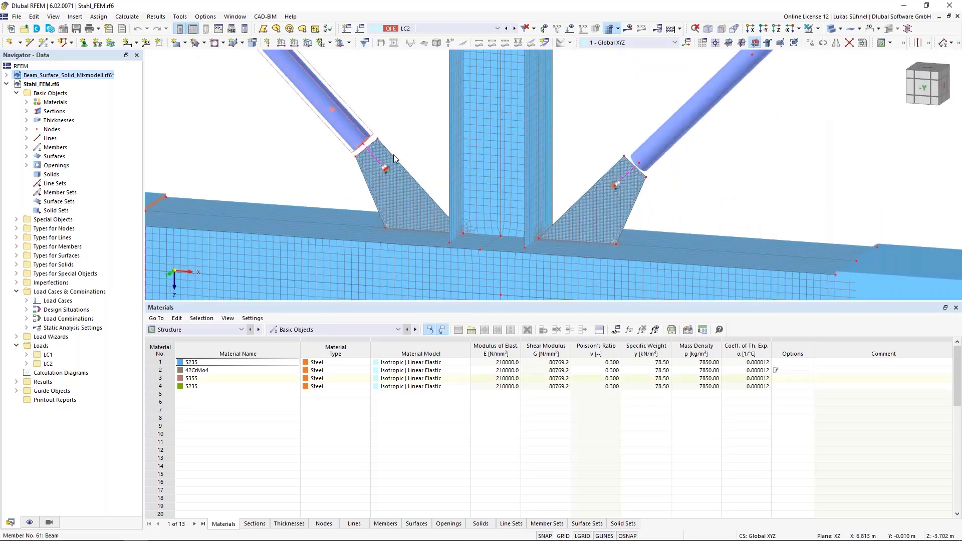
scroll(436, 208, "up", 4)
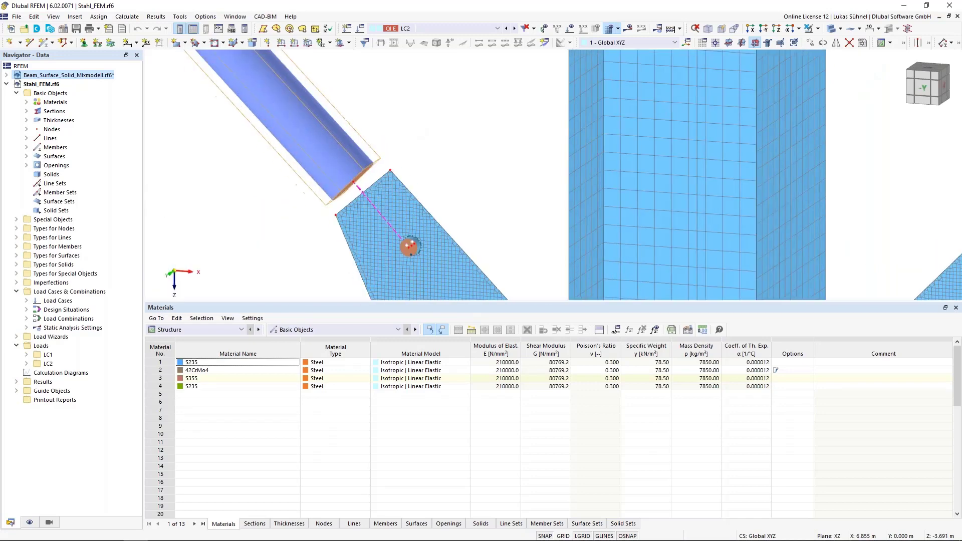
scroll(423, 130, "up", 3)
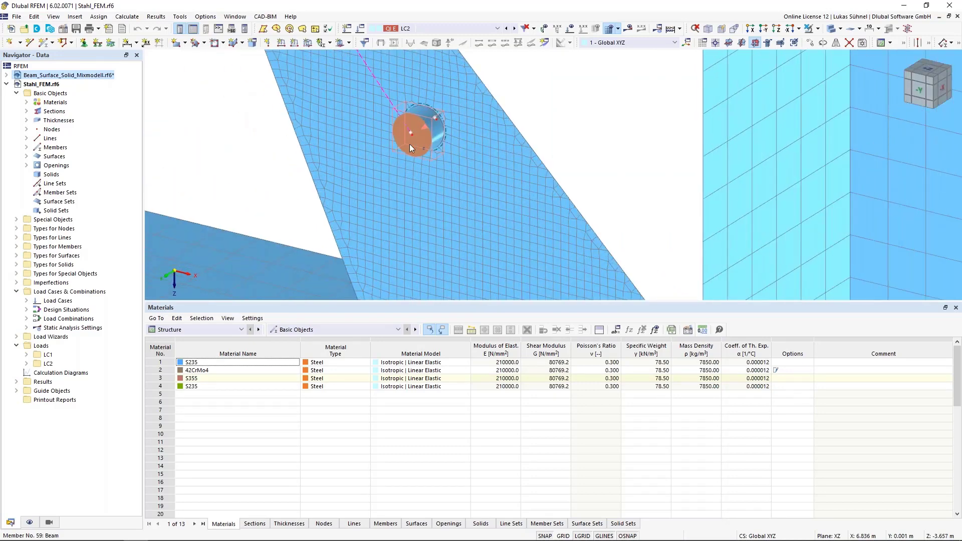
scroll(403, 152, "down", 2)
middle_click_drag(435, 150, 430, 227)
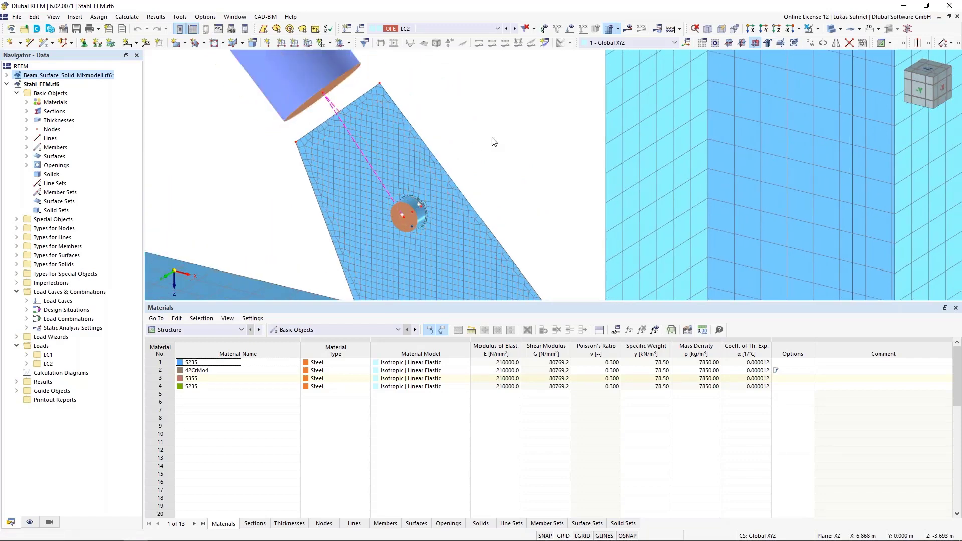
Switch to wireframe display and examine the rigid links and bolt member inside the gusset plate's hole.
left_click(832, 29)
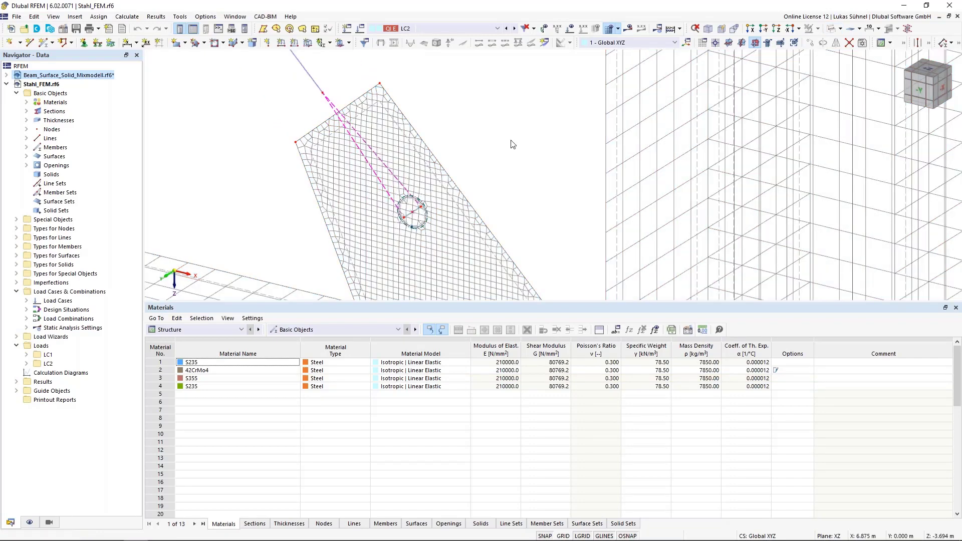
scroll(401, 210, "up", 2)
scroll(401, 213, "up", 2)
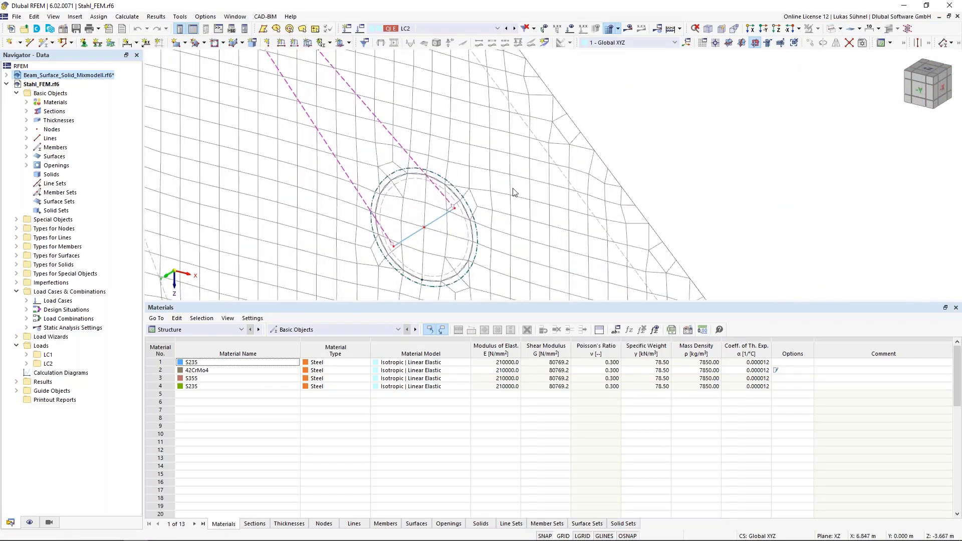
scroll(535, 173, "down", 2)
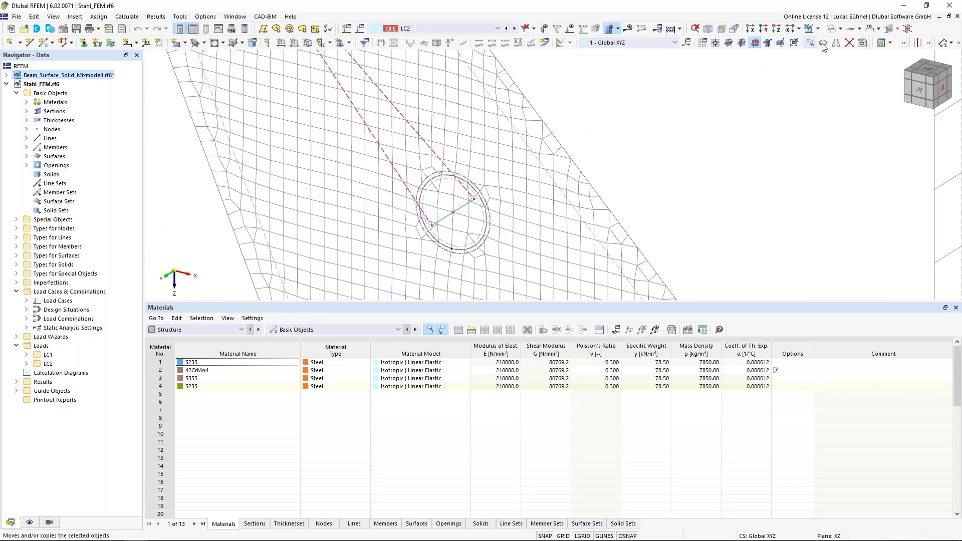
Isolate the left gusset plate in visibility mode to examine its bolt opening, and restore the full model's wireframe view.
left_click(818, 29)
left_click(825, 40)
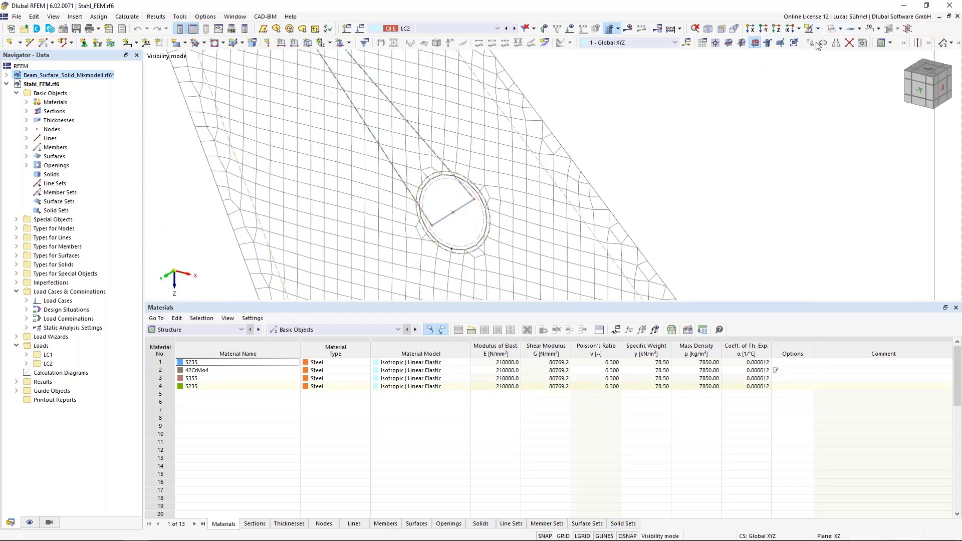
scroll(644, 142, "down", 5)
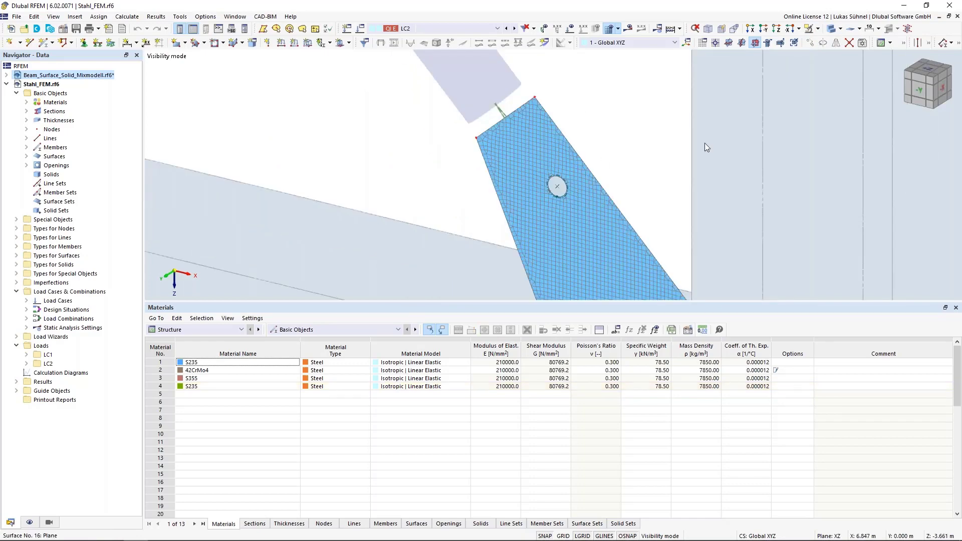
scroll(592, 173, "up", 3)
scroll(541, 196, "up", 3)
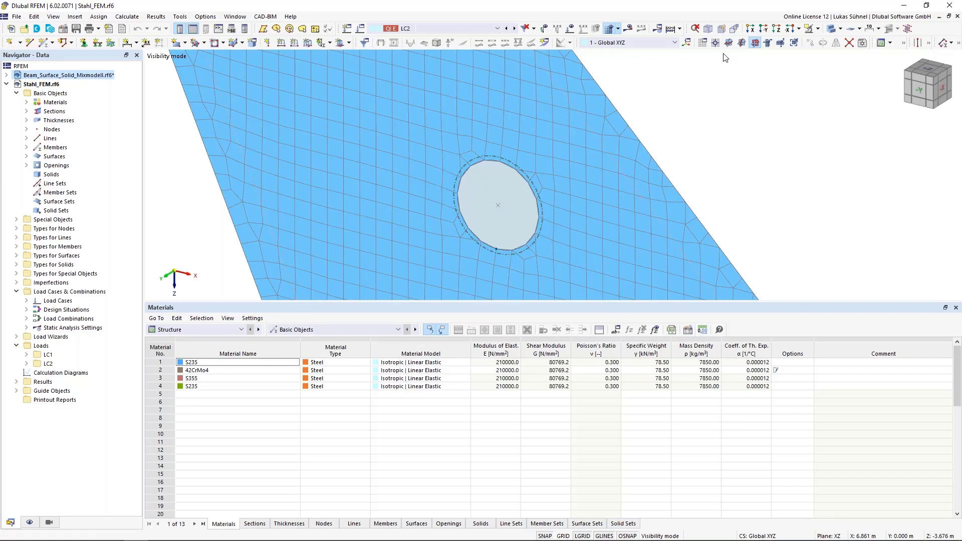
left_click(818, 28)
left_click(827, 93)
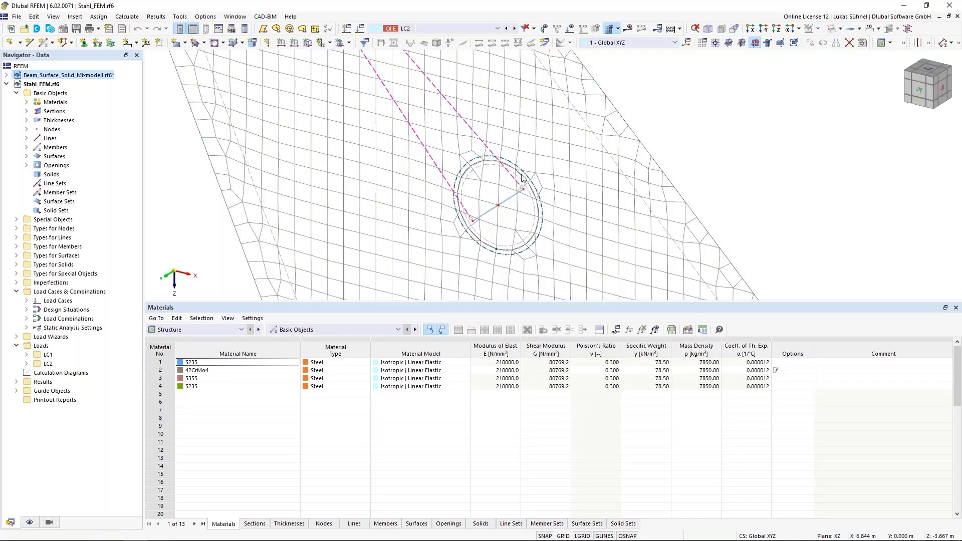
Review the stiffness type, thickness and material of the circular surface inside the left gusset plate's bolt hole, and close its properties.
double_click(468, 252)
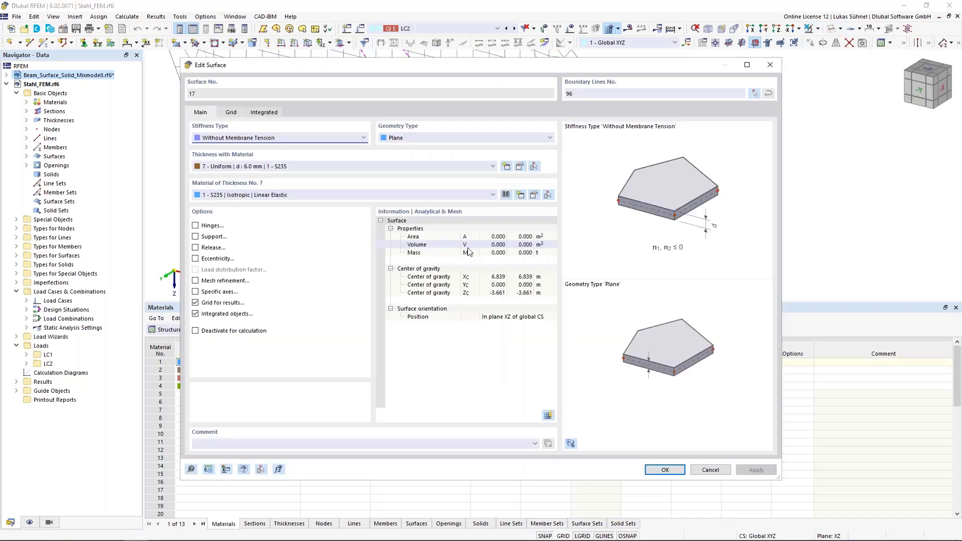
left_click_drag(395, 67, 396, 320)
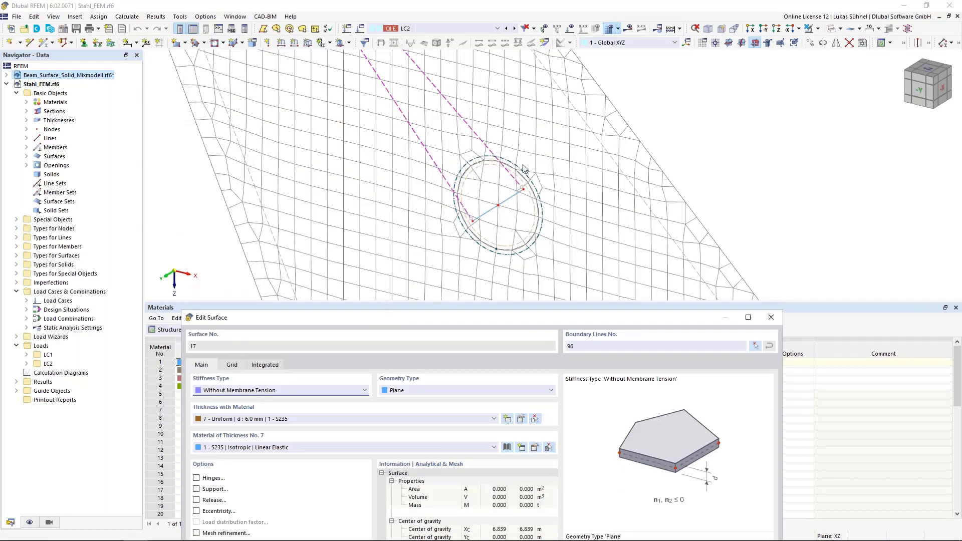
left_click_drag(458, 322, 482, 159)
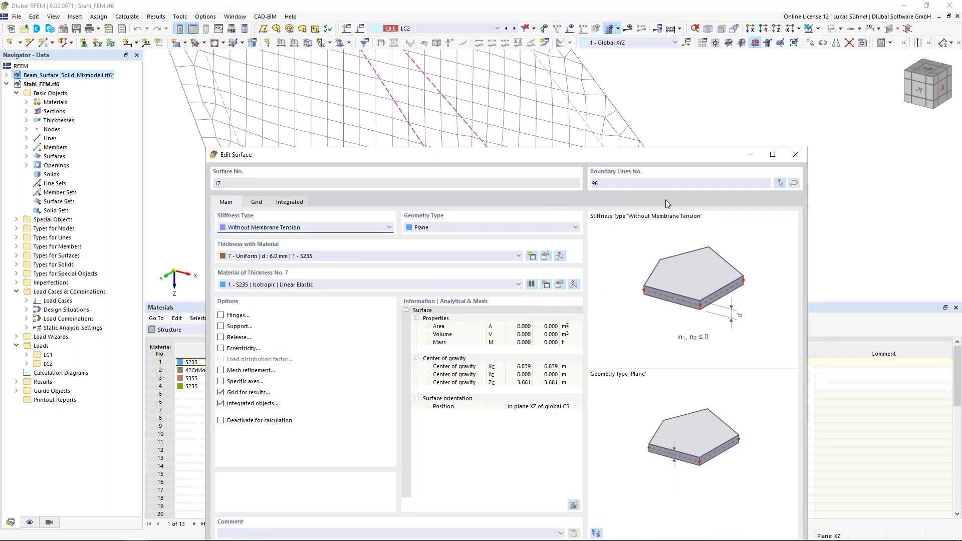
left_click(801, 156)
Examine how the rigid links from the left diagonal meet the bolt and the circular surface in the gusset plate's hole.
scroll(519, 198, "up", 3)
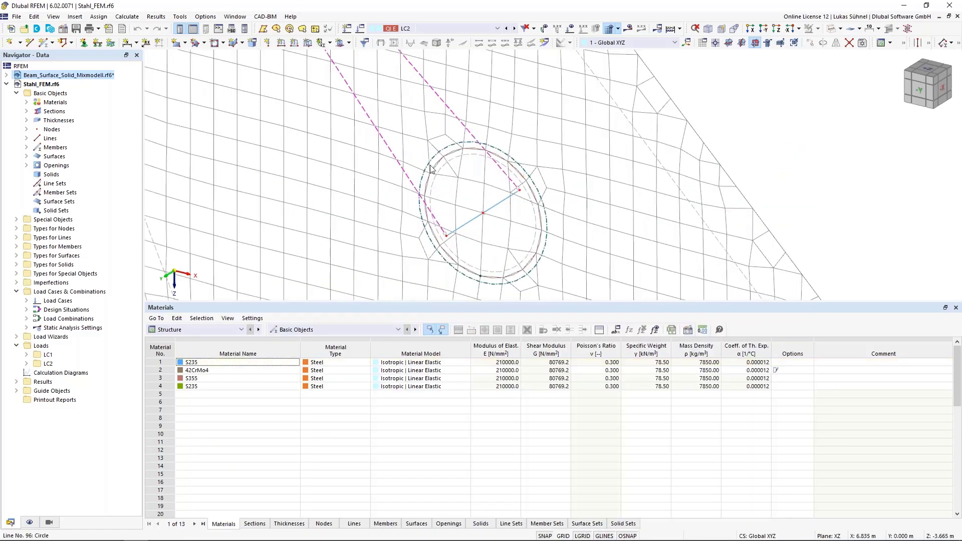
scroll(475, 212, "down", 6)
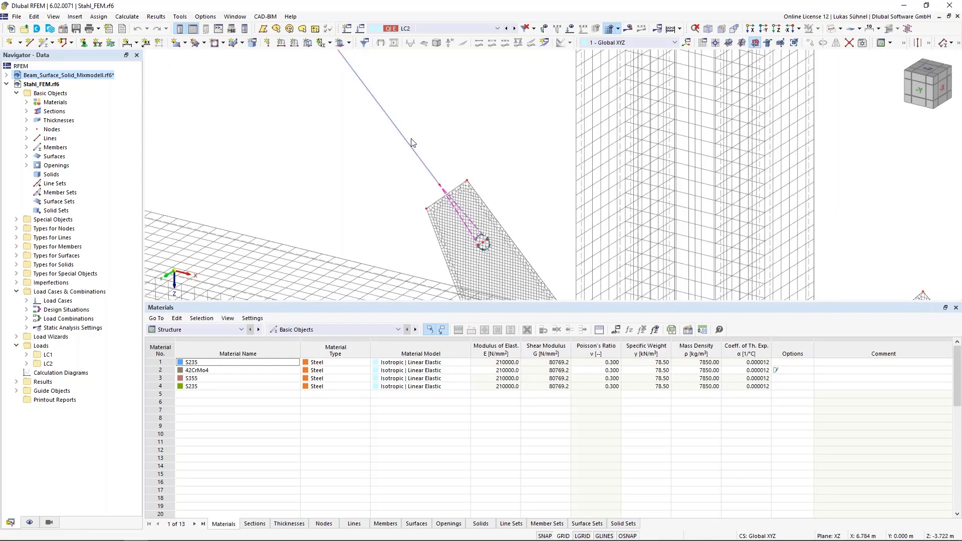
scroll(484, 239, "up", 3)
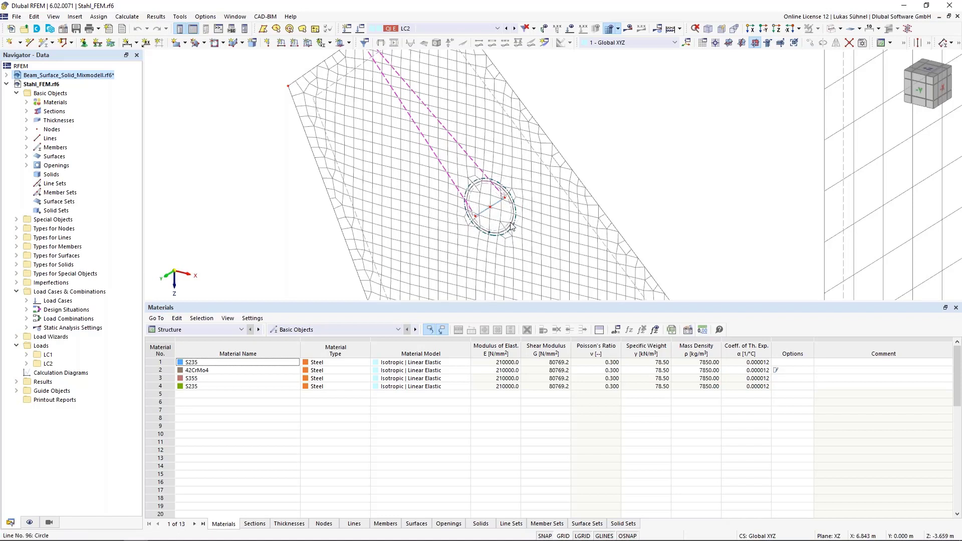
mouse_move(510, 228)
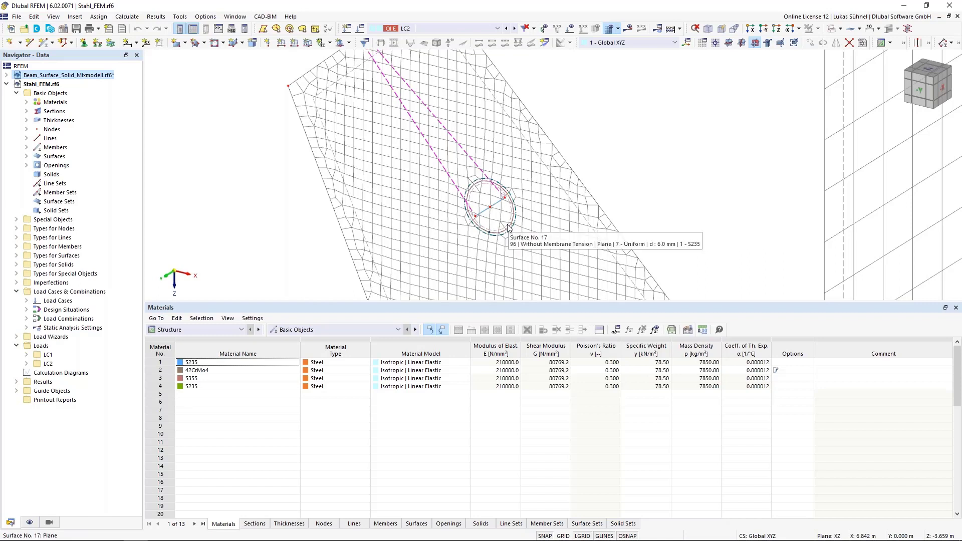
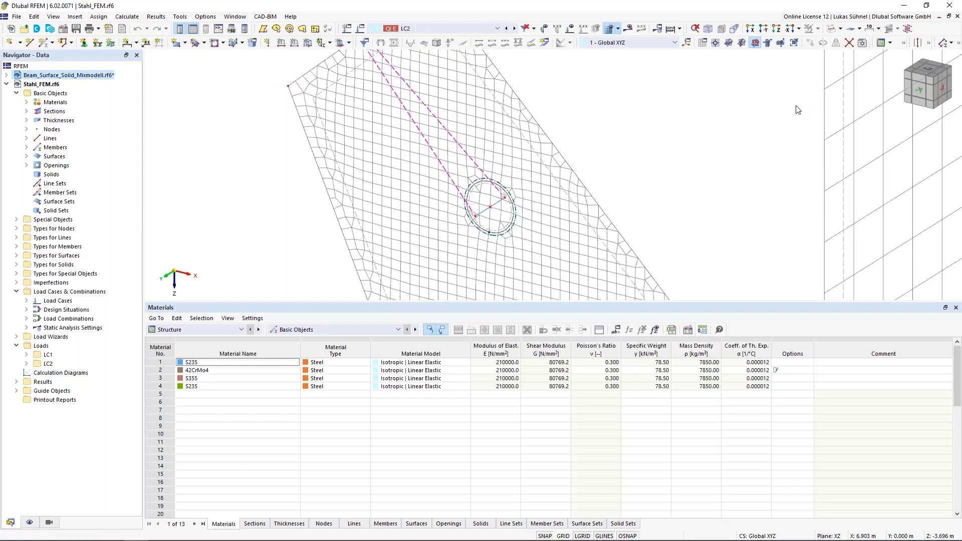
scroll(451, 150, "down", 5)
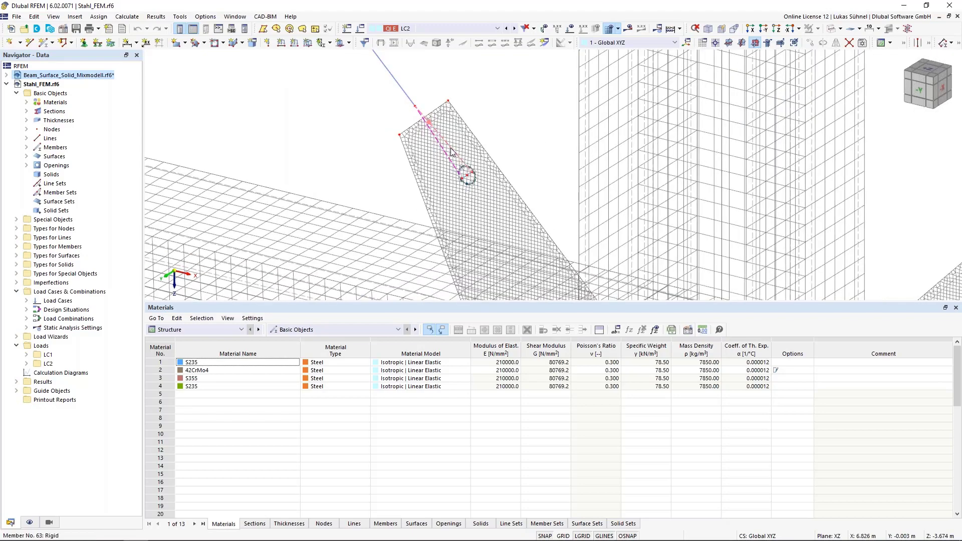
scroll(492, 156, "up", 3)
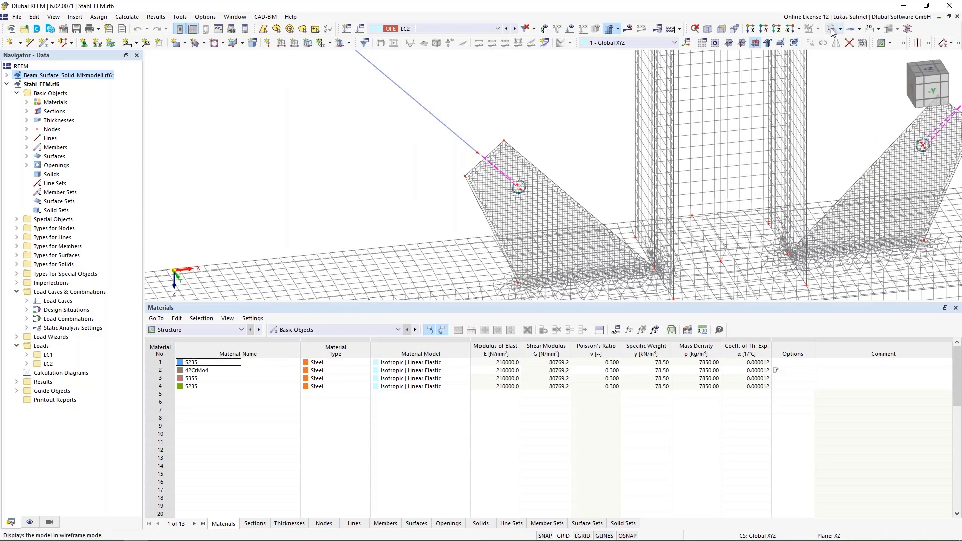
Restore the solid display and examine the edge where the left gusset plate meets the bottom chord's upper flange.
left_click(831, 30)
middle_click_drag(558, 212, 499, 151)
left_click(507, 143)
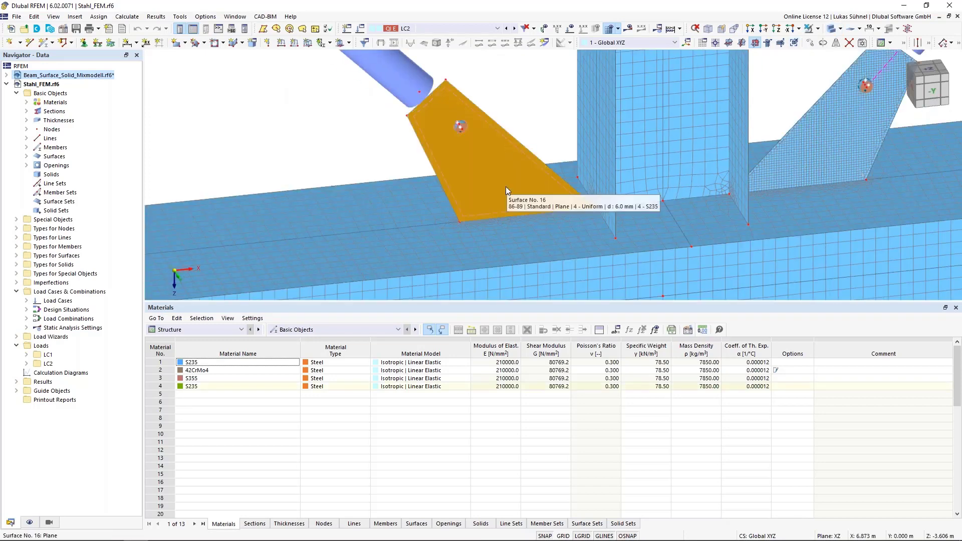
key("Escape")
scroll(463, 231, "up", 2)
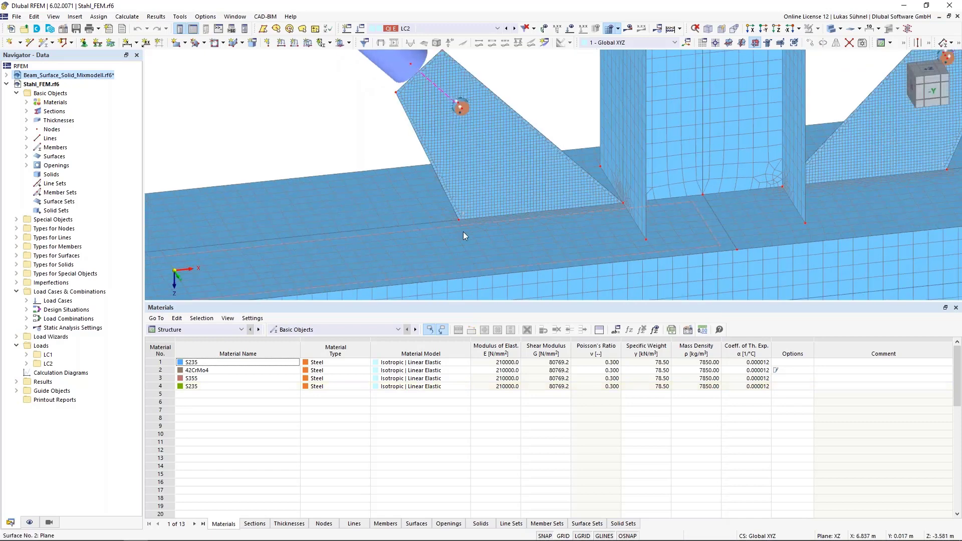
scroll(463, 232, "up", 2)
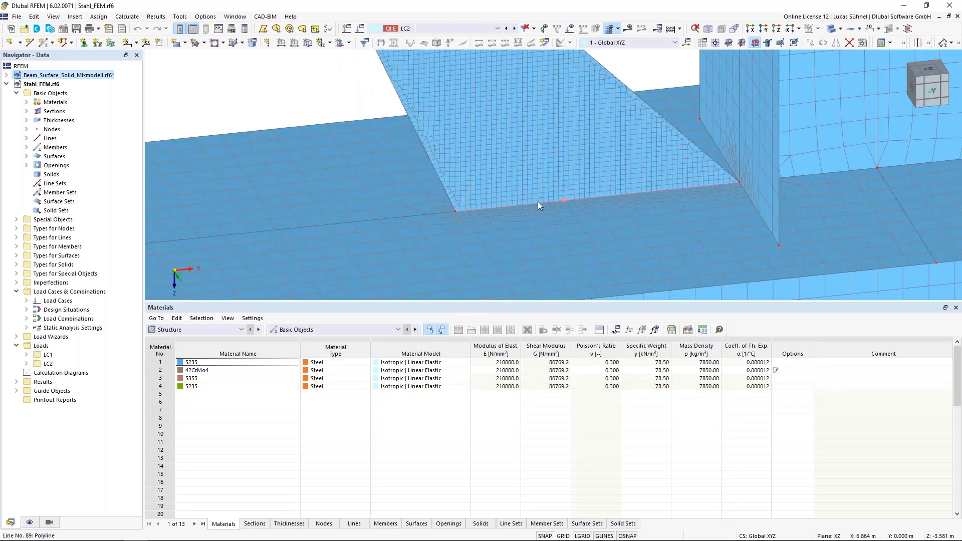
scroll(646, 191, "down", 4)
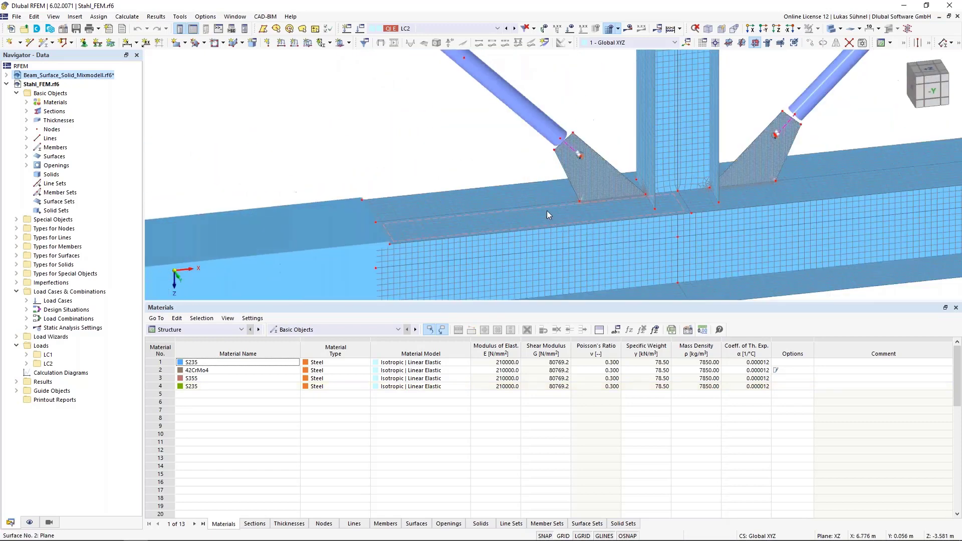
scroll(546, 211, "up", 2)
scroll(593, 188, "up", 2)
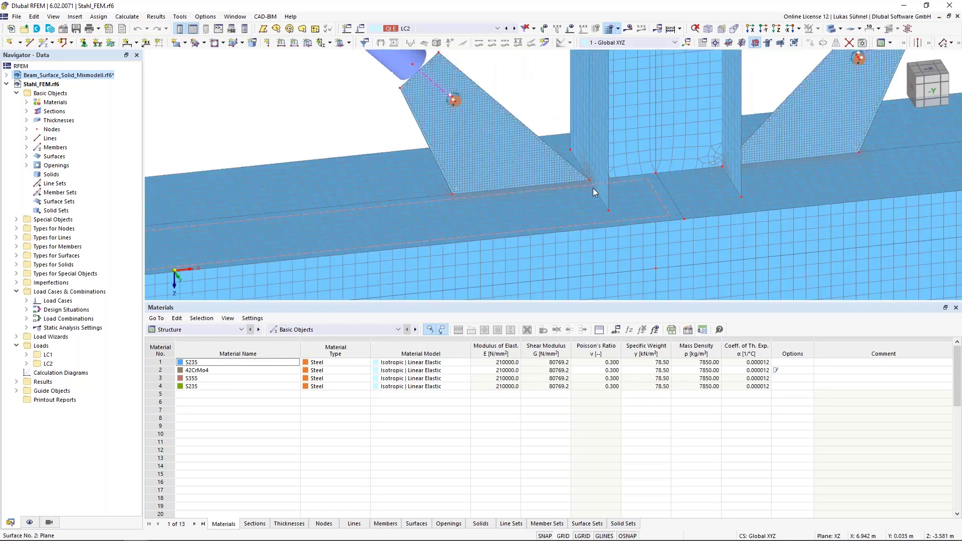
middle_click_drag(537, 129, 547, 104, "ctrl")
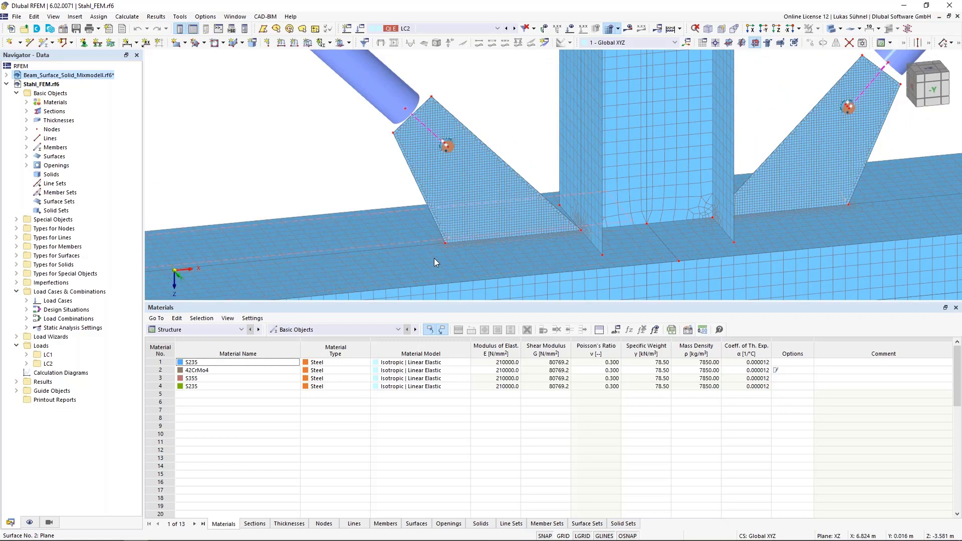
mouse_move(434, 258)
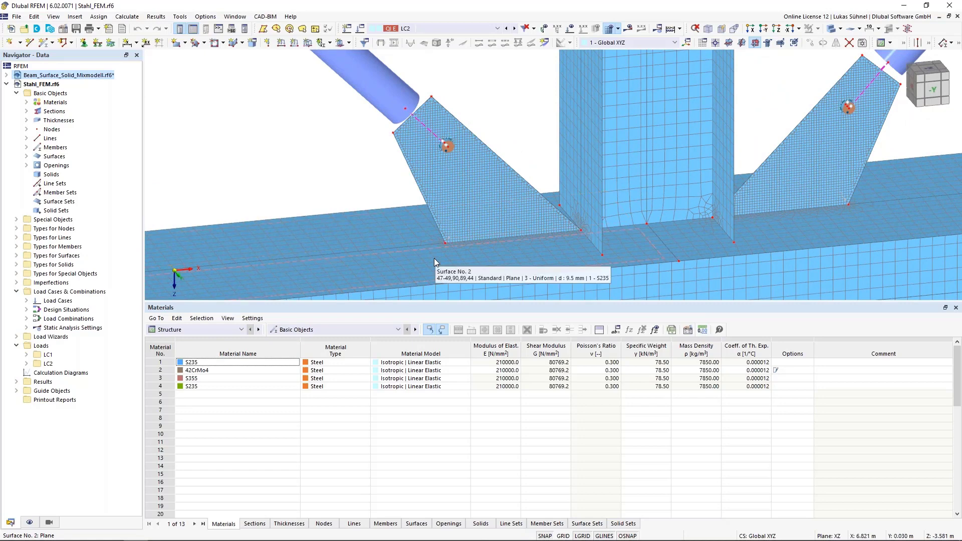
Start a new line welded joint as a Tee Joint with a Single Fillet weld in Continuous arrangement.
left_click(17, 238)
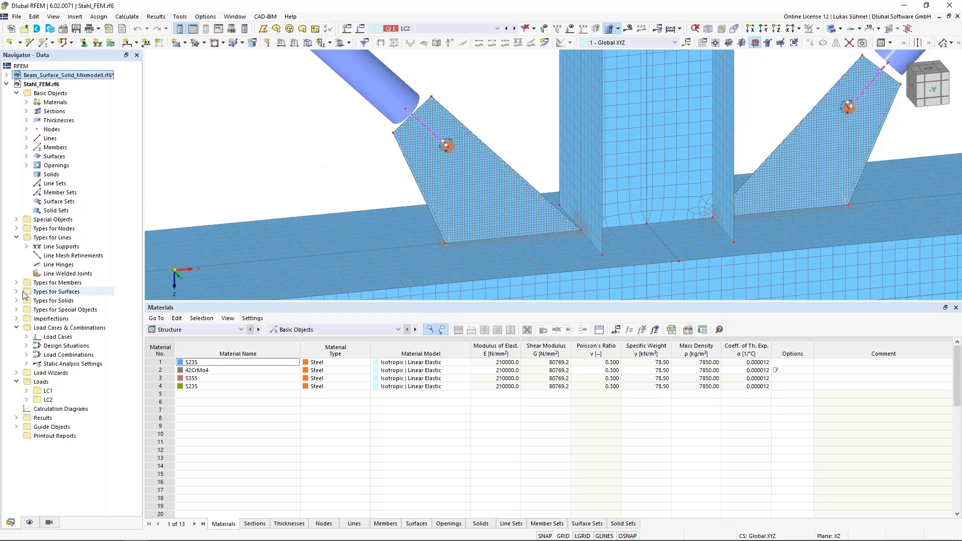
left_click(54, 239)
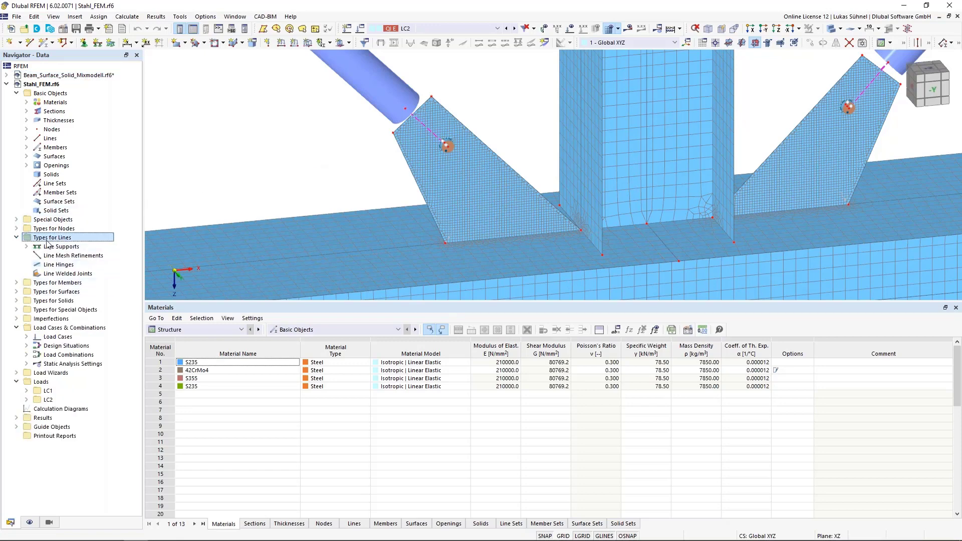
left_click(47, 274)
right_click(47, 277)
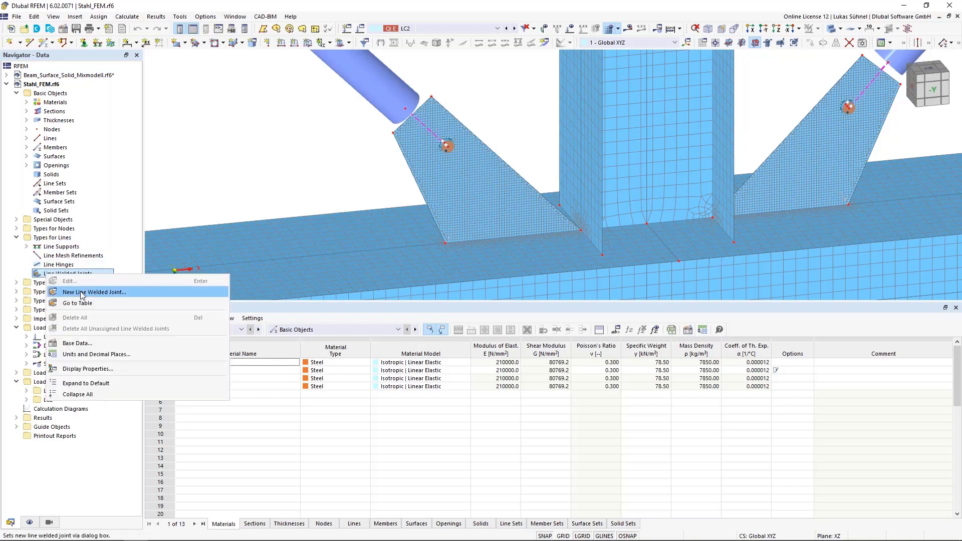
left_click(82, 293)
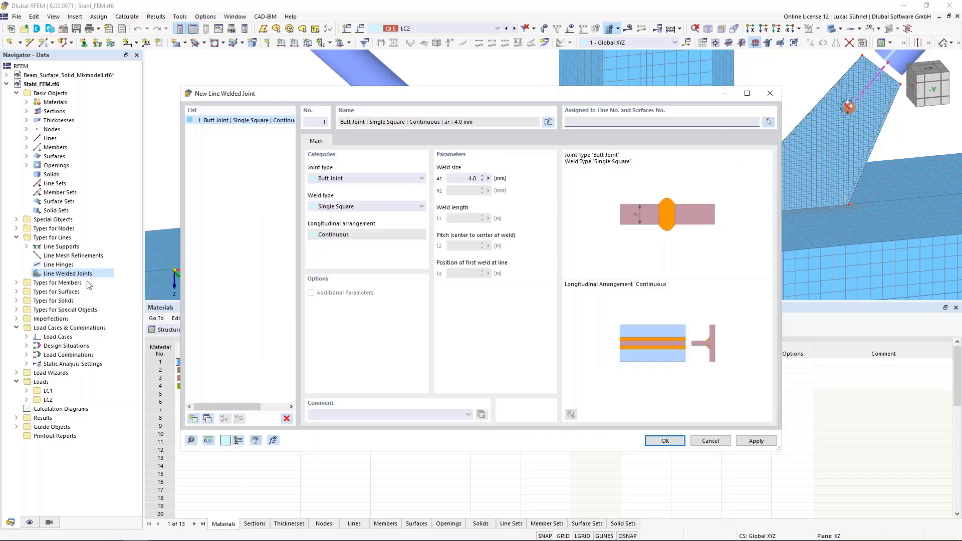
left_click(359, 178)
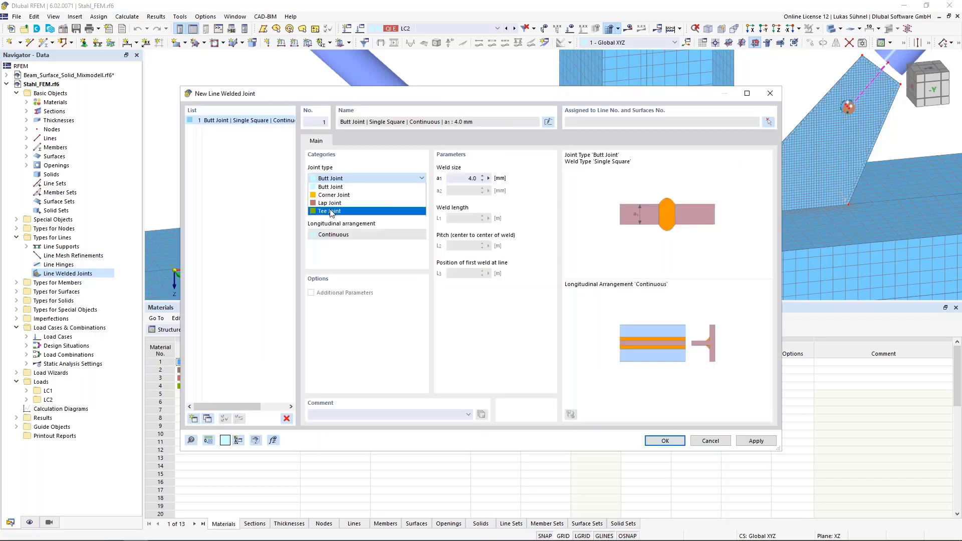
left_click(360, 211)
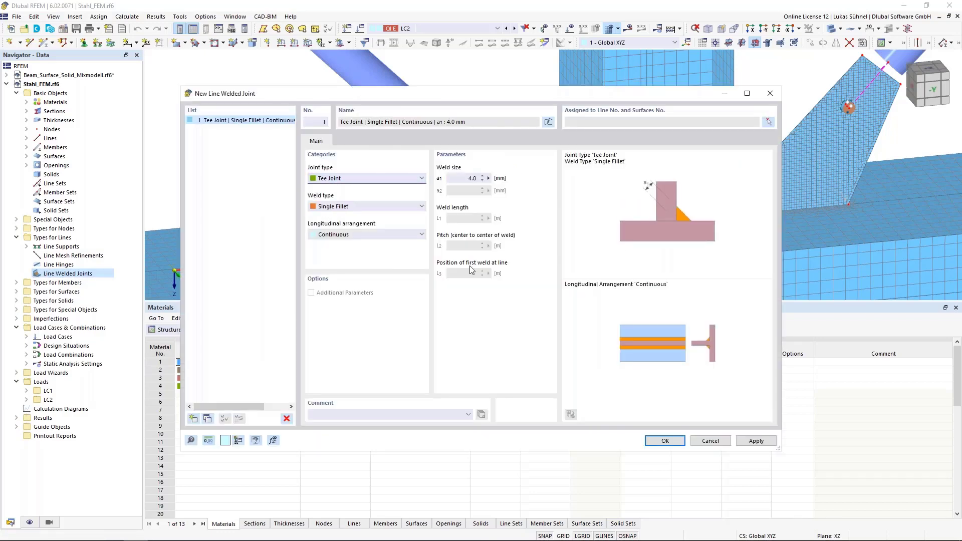
left_click(348, 208)
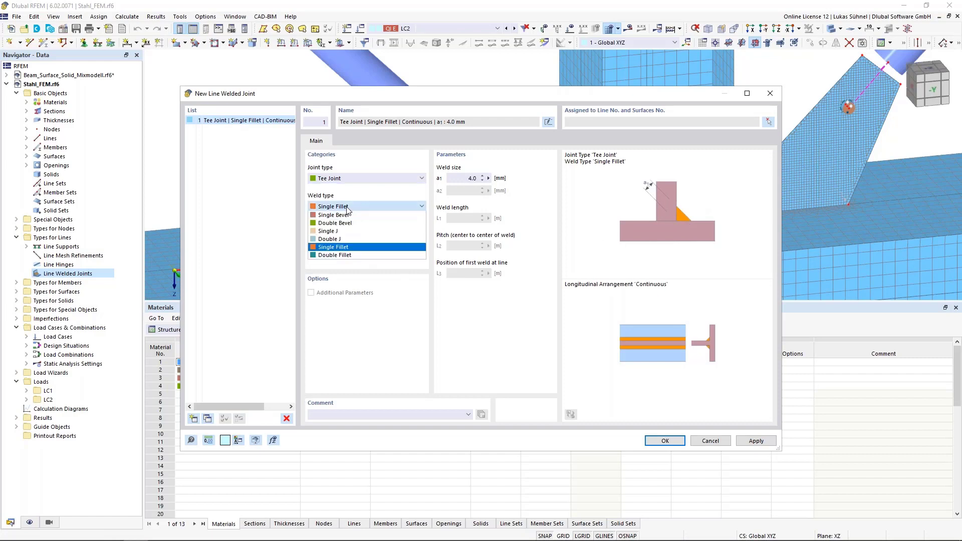
left_click(340, 248)
left_click(342, 238)
left_click(352, 241)
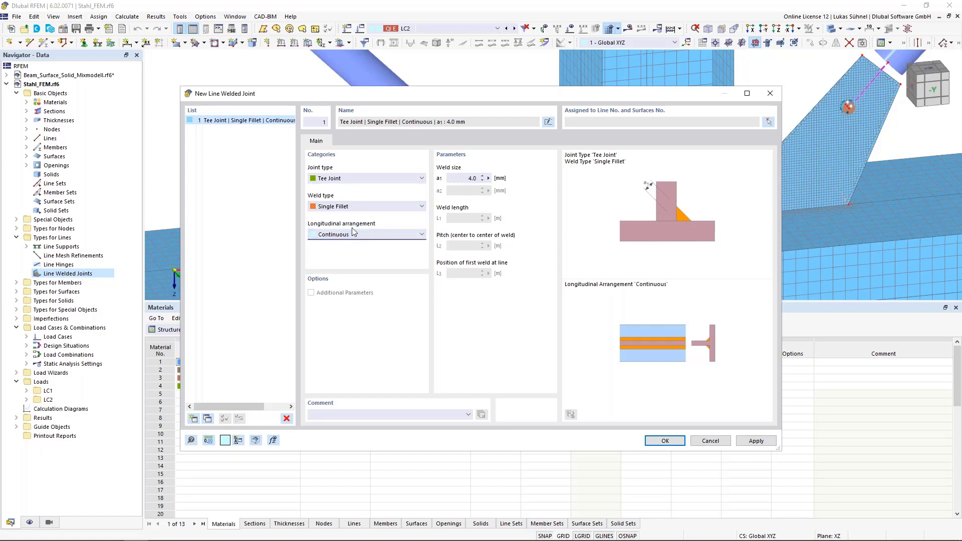
left_click(462, 178)
Assign the weld to the left gusset plate's lower edge with the gusset and both flange surfaces, and create the joint.
left_click(770, 123)
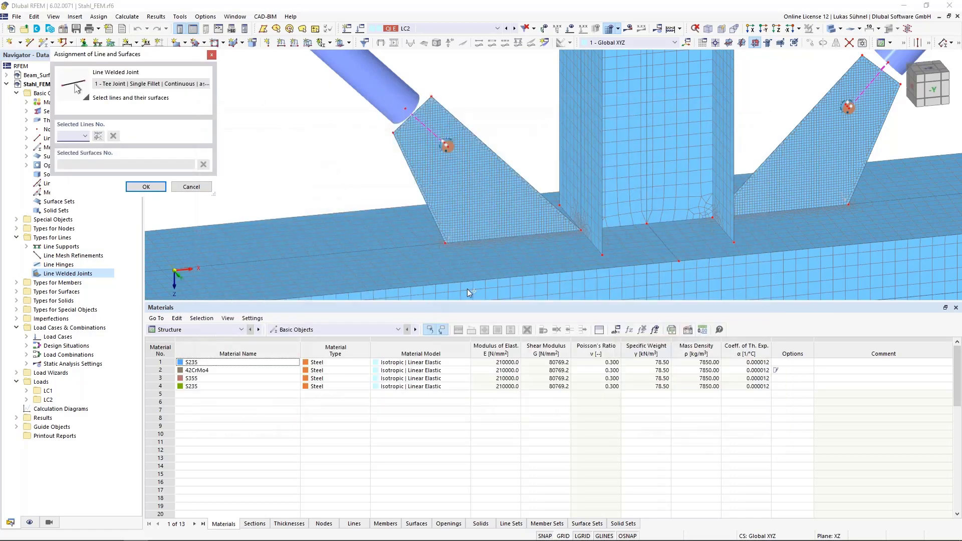
left_click(509, 242)
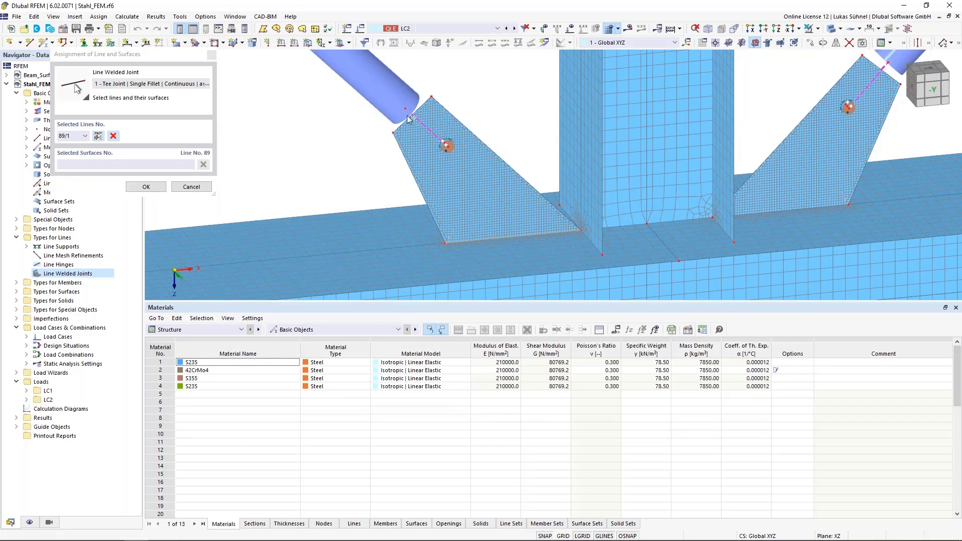
scroll(406, 118, "down", 1)
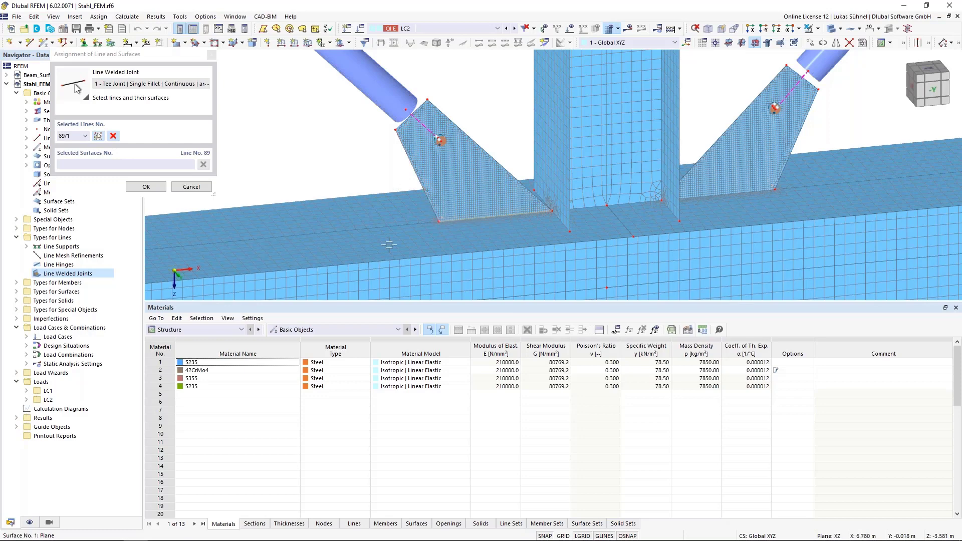
left_click(405, 141)
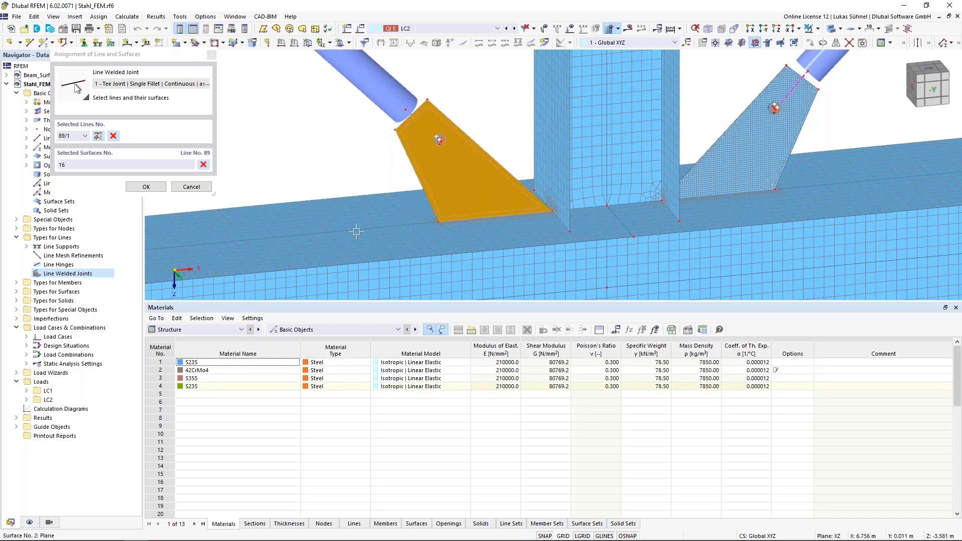
left_click(379, 200)
left_click(354, 238)
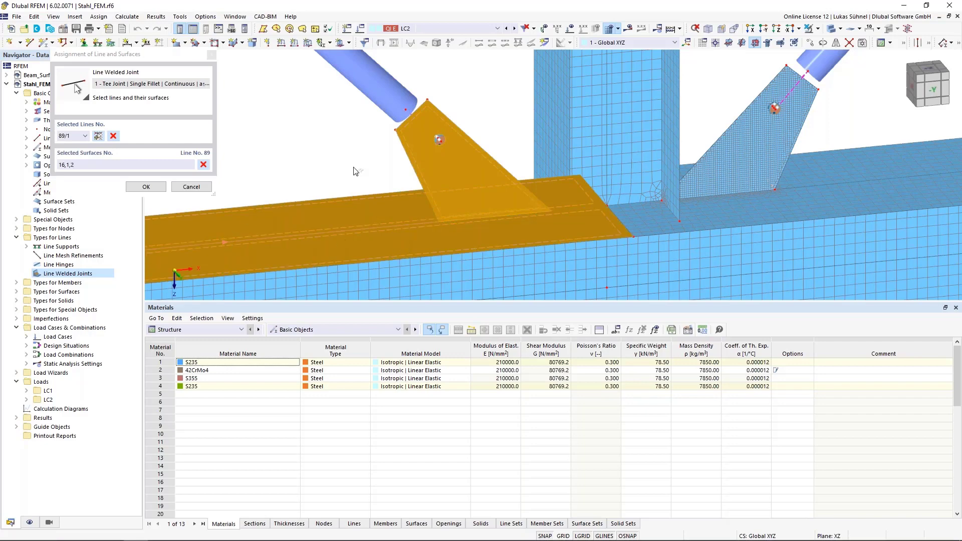
scroll(355, 172, "down", 3)
left_click(146, 187)
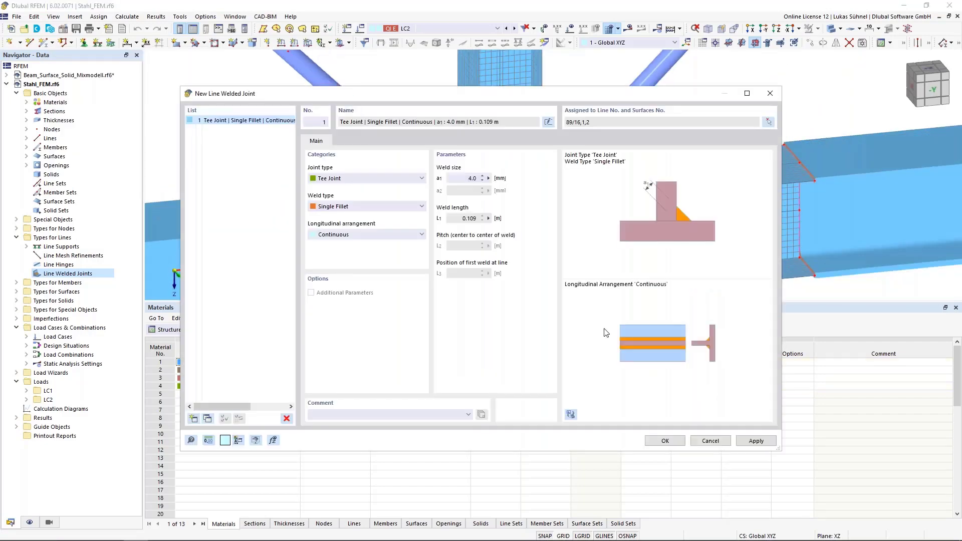
left_click(664, 441)
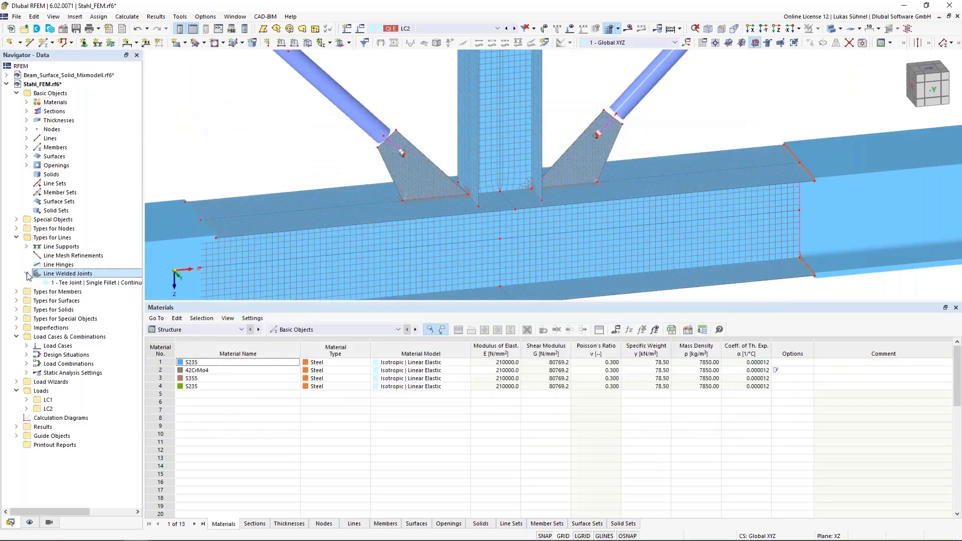
Select the new line welded joint and examine its weld lines along the foot of the left gusset plate.
left_click(69, 284)
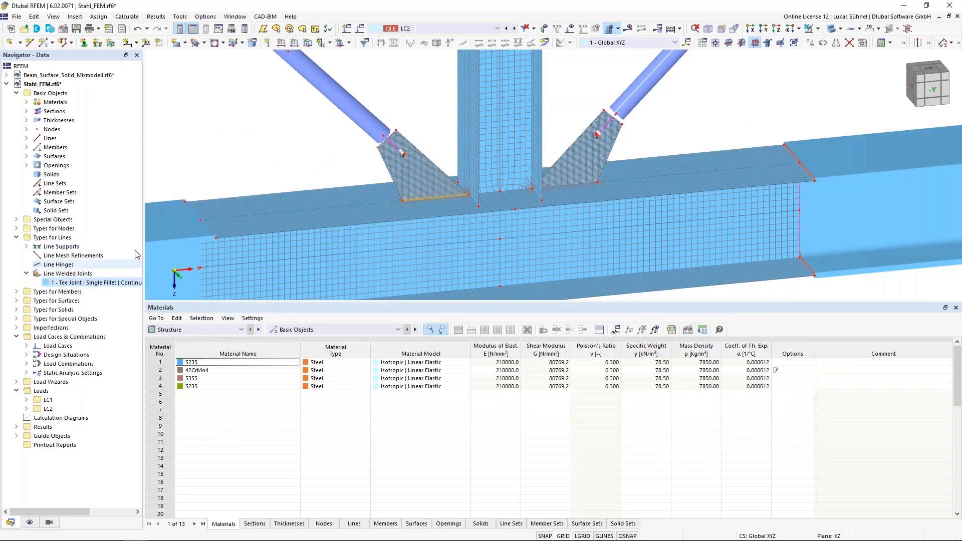
scroll(430, 188, "up", 8)
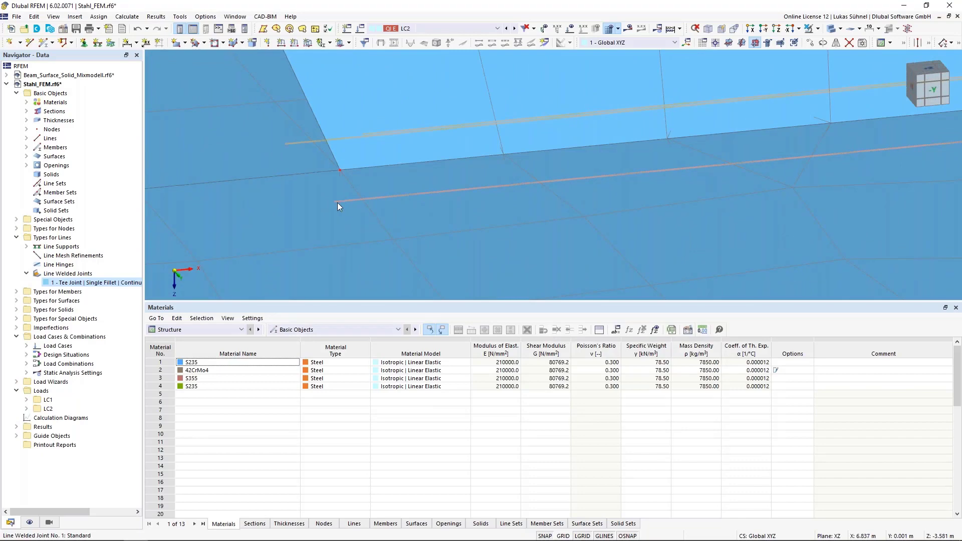
scroll(342, 207, "down", 4)
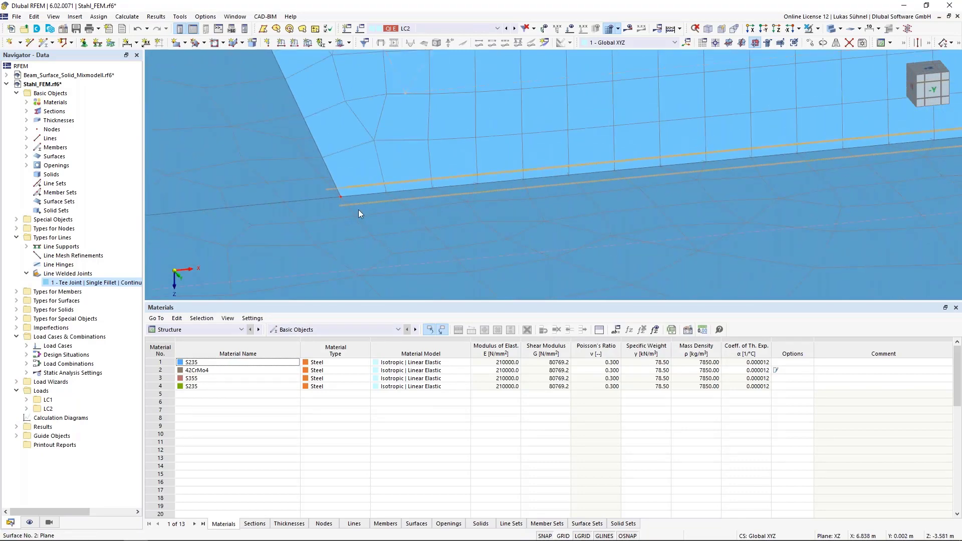
Examine the truss joint around the left gusset plate and read the details of the line welded joint at its foot.
scroll(358, 209, "down", 4)
scroll(365, 230, "down", 8)
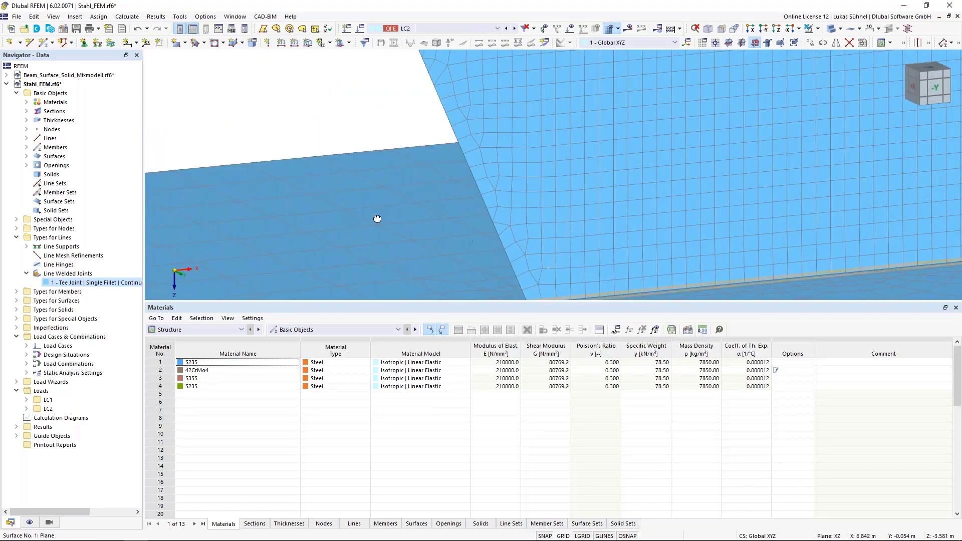
scroll(368, 250, "down", 8)
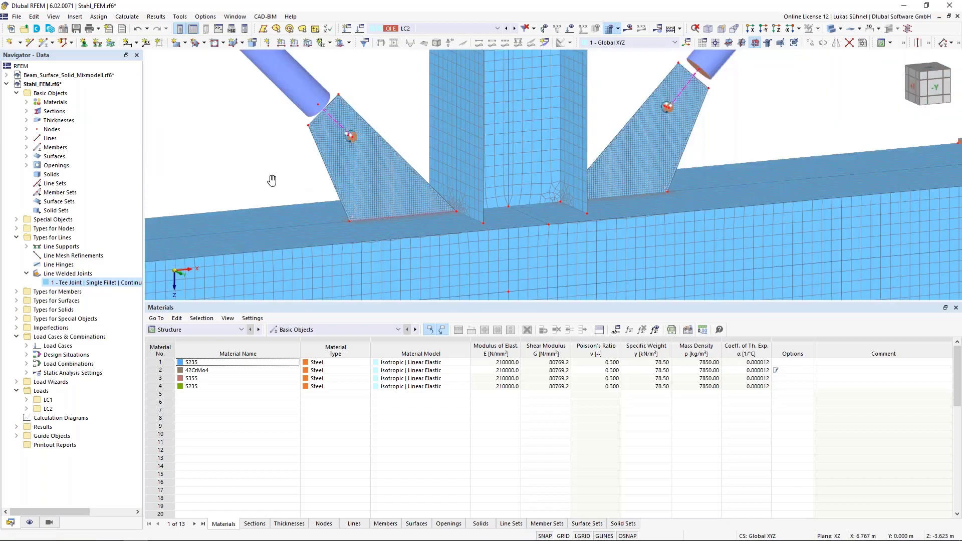
mouse_move(257, 176)
middle_mouse_down("ctrl")
mouse_move(224, 152)
mouse_move(273, 172)
middle_mouse_up("ctrl")
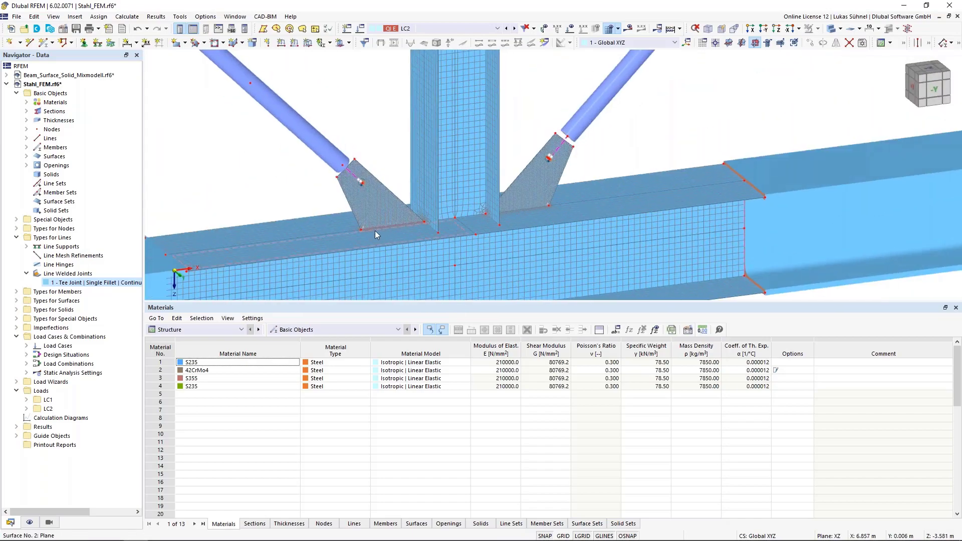
mouse_move(378, 227)
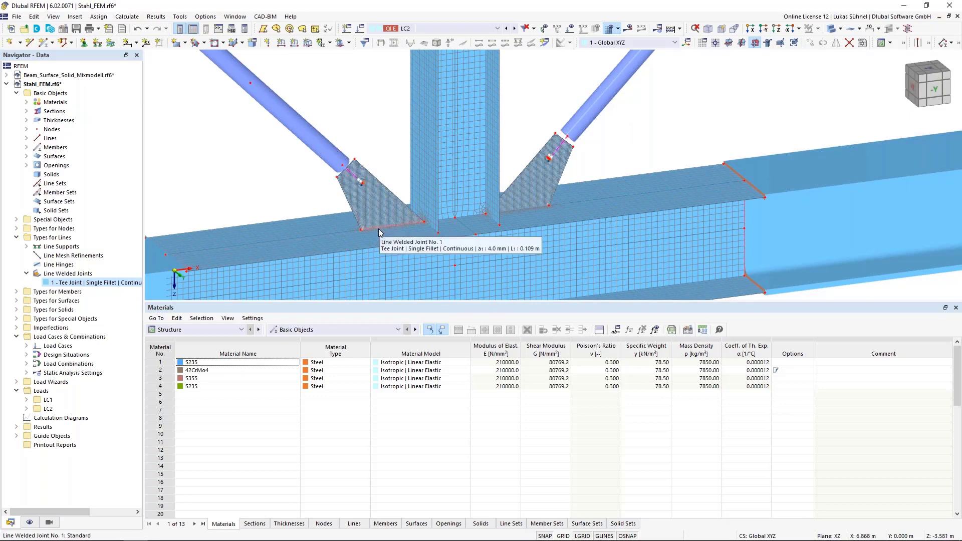
Activate the Stress-Strain Analysis add-on in the base data of the Stahl_FEM model.
right_click(54, 84)
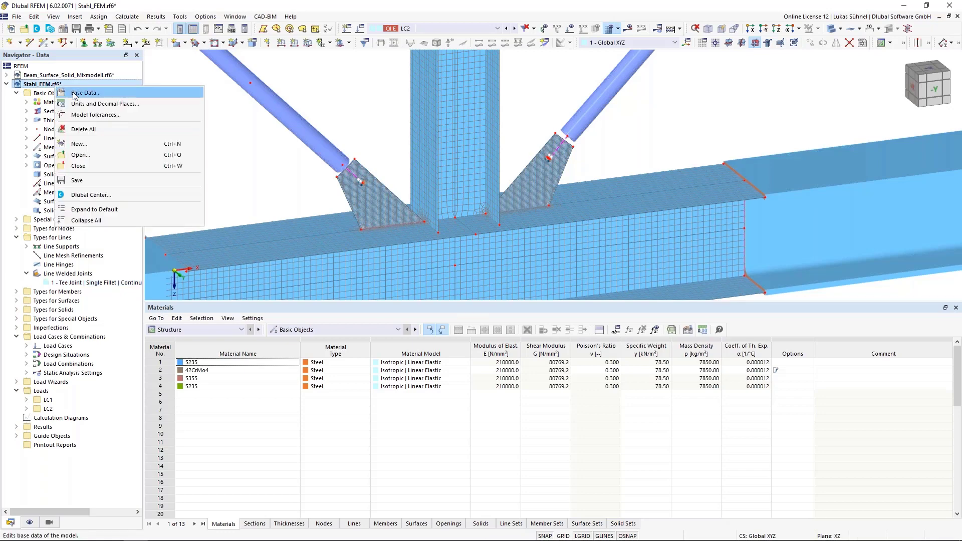
left_click(75, 93)
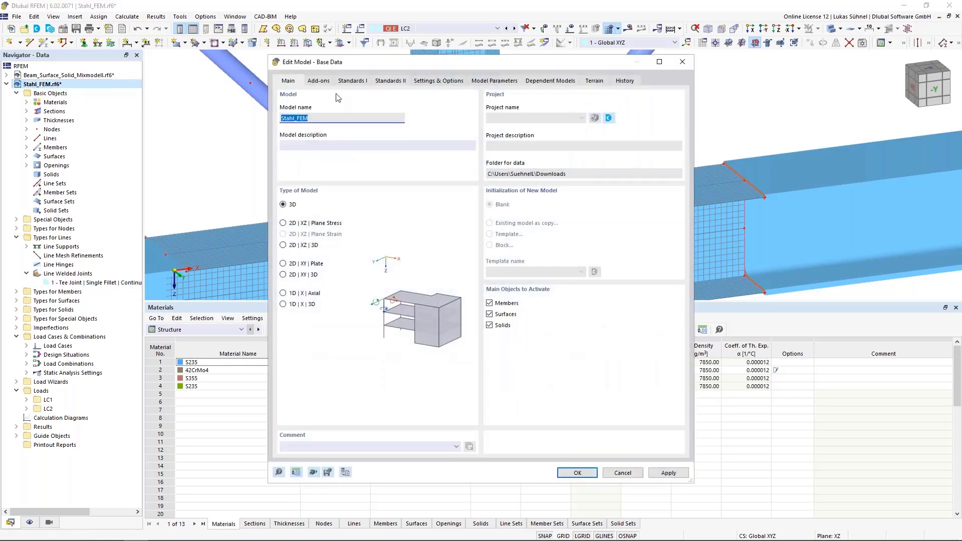
left_click(324, 81)
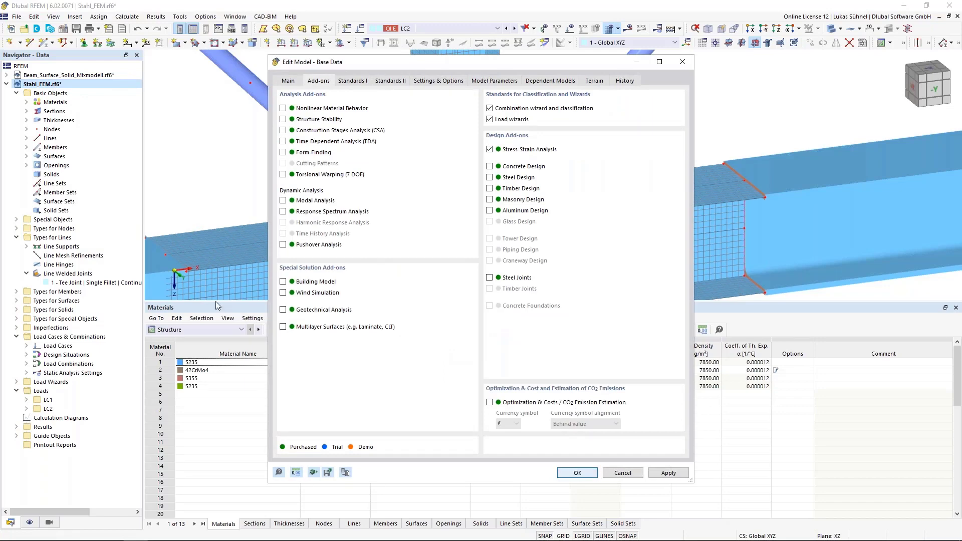
Show the Stress-Strain Analysis input data and exclude design situation DS2 (SLS - Characteristic) from the analysis.
left_click(201, 331)
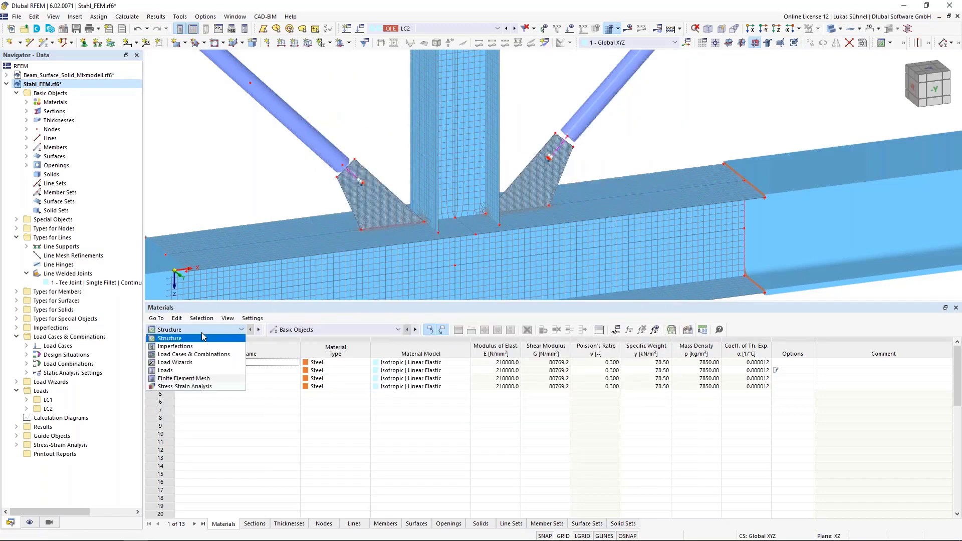
left_click(182, 387)
left_click(323, 330)
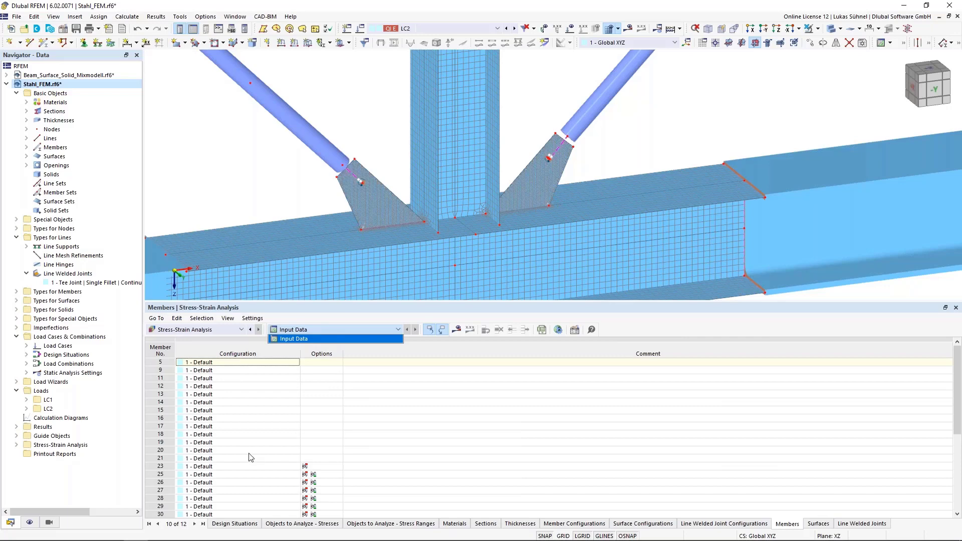
left_click(239, 524)
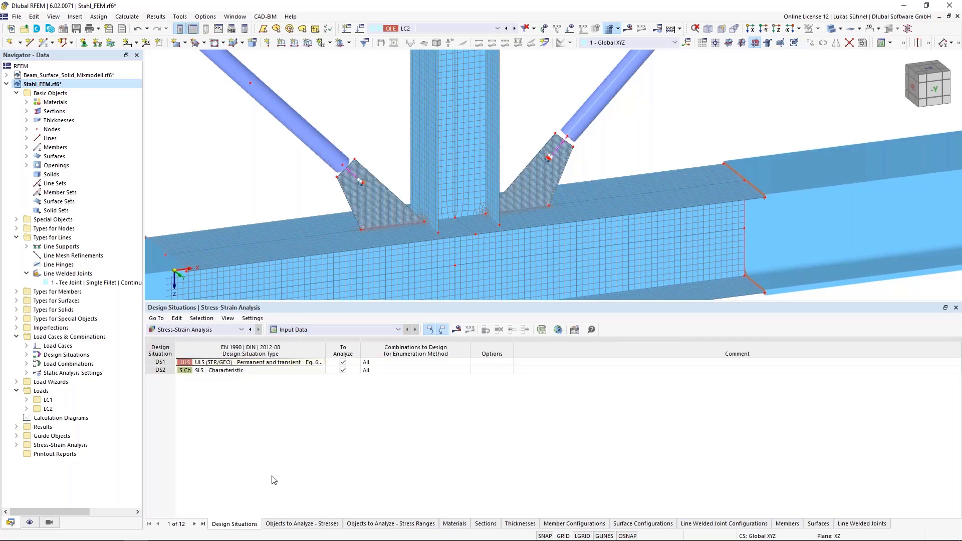
left_click(344, 371)
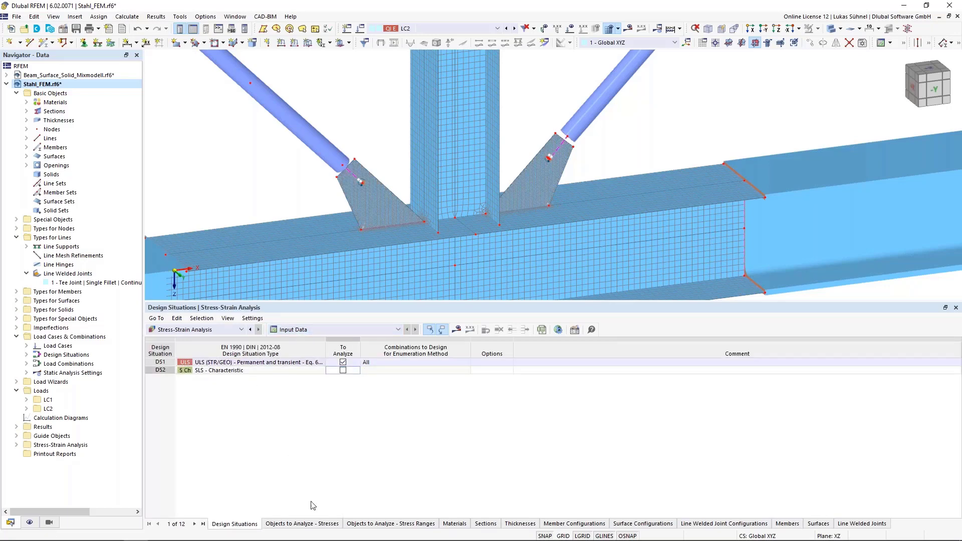
Switch off Analyze All for members and surfaces in the objects to analyze for stresses.
left_click(320, 524)
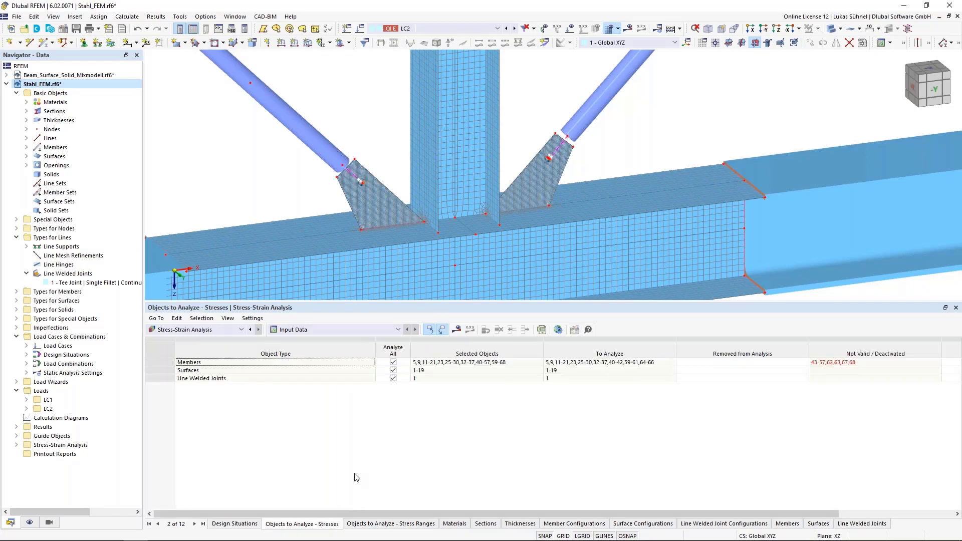
left_click(393, 362)
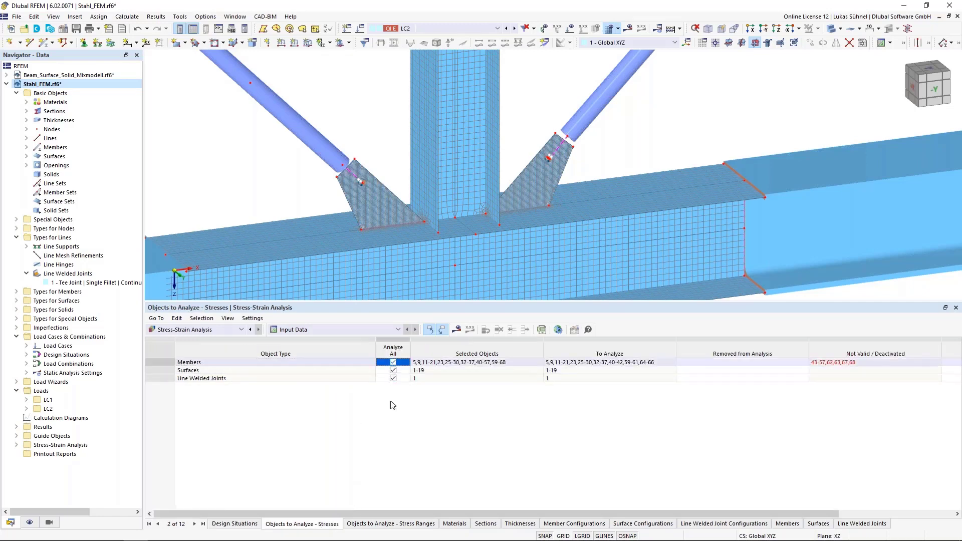
left_click(393, 370)
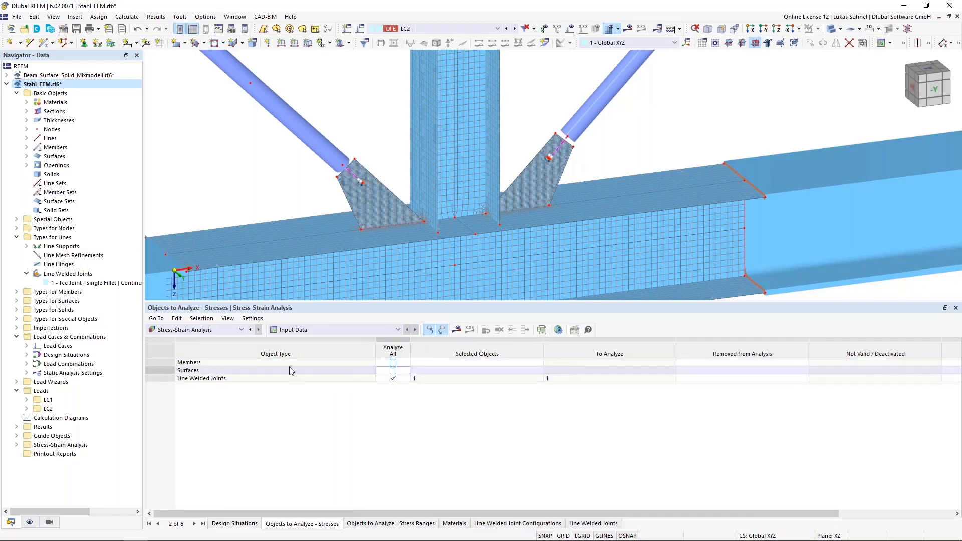
Assign the joint's surfaces 1-16,18 to the stress analysis and check the line welded joint selected for analysis.
left_click(540, 371)
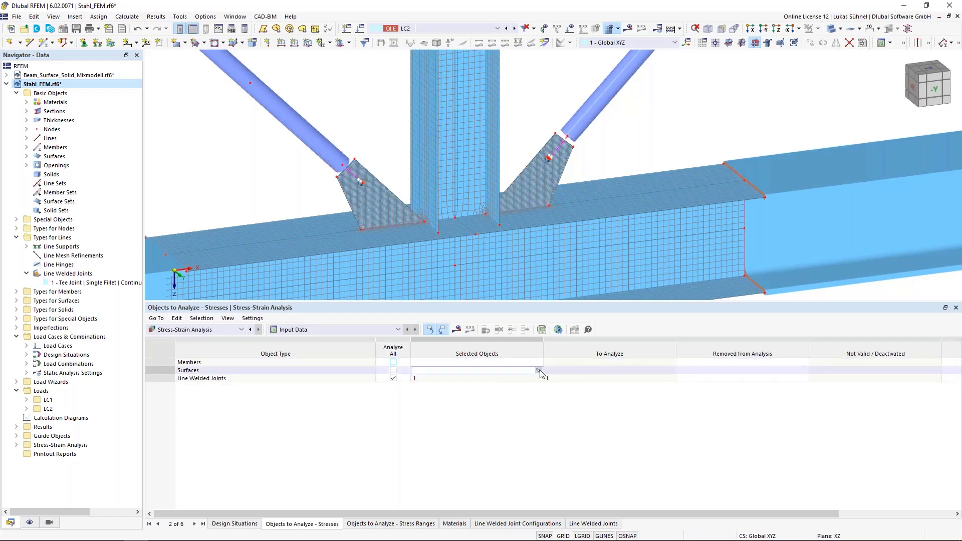
left_click(538, 371)
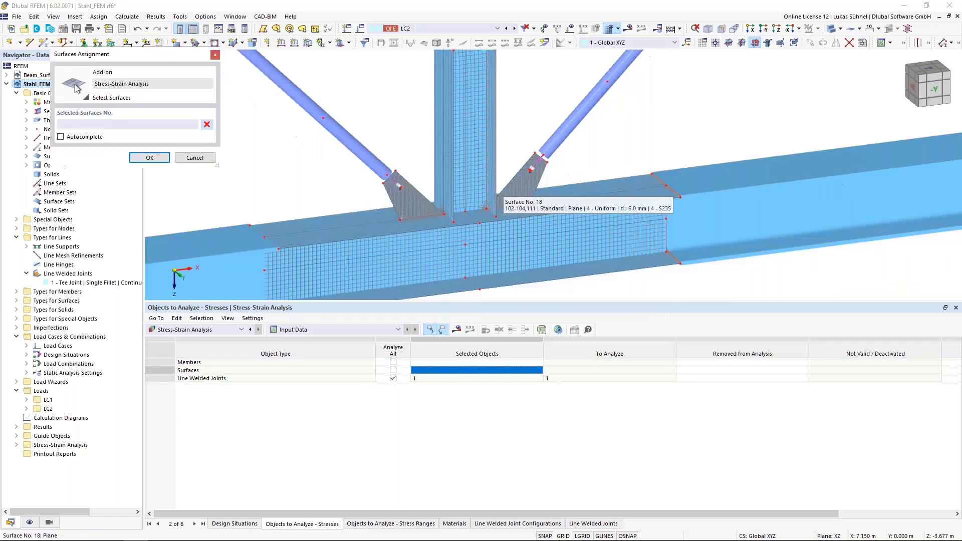
scroll(516, 125, "down", 2)
left_click_drag(514, 123, 458, 266)
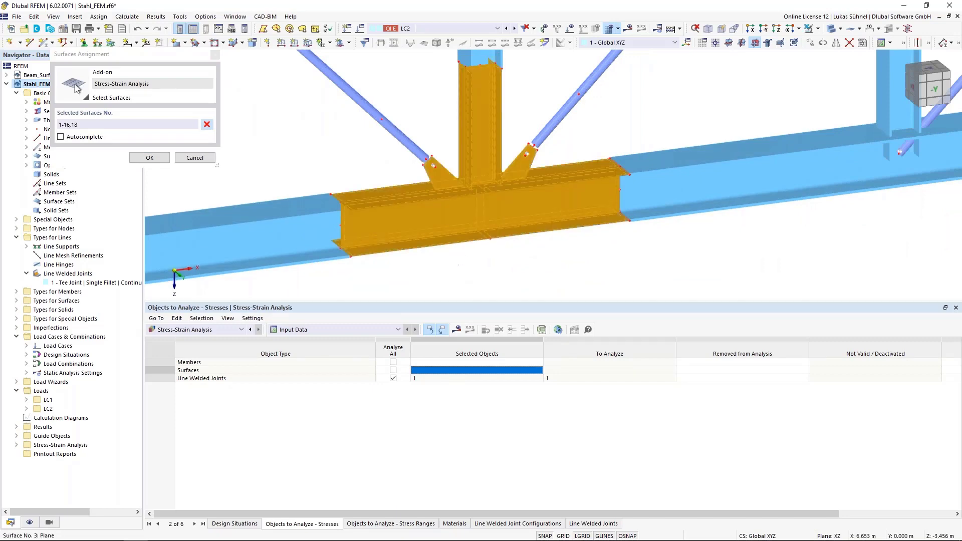
left_click(150, 158)
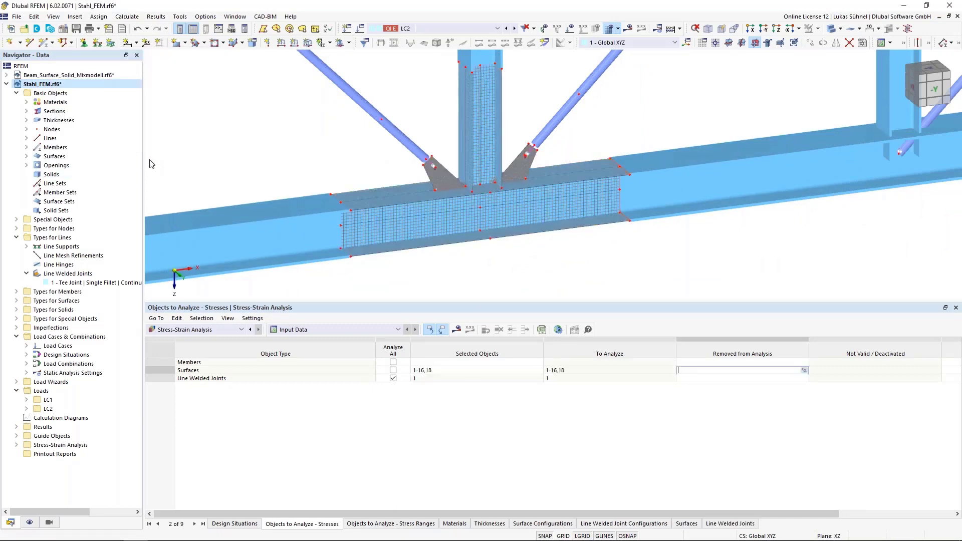
scroll(495, 230, "up", 2)
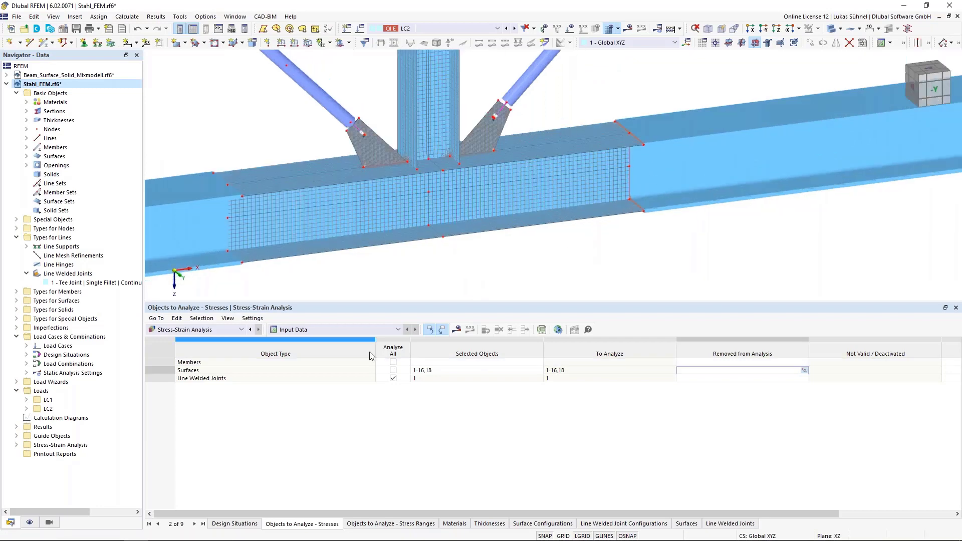
left_click(424, 380)
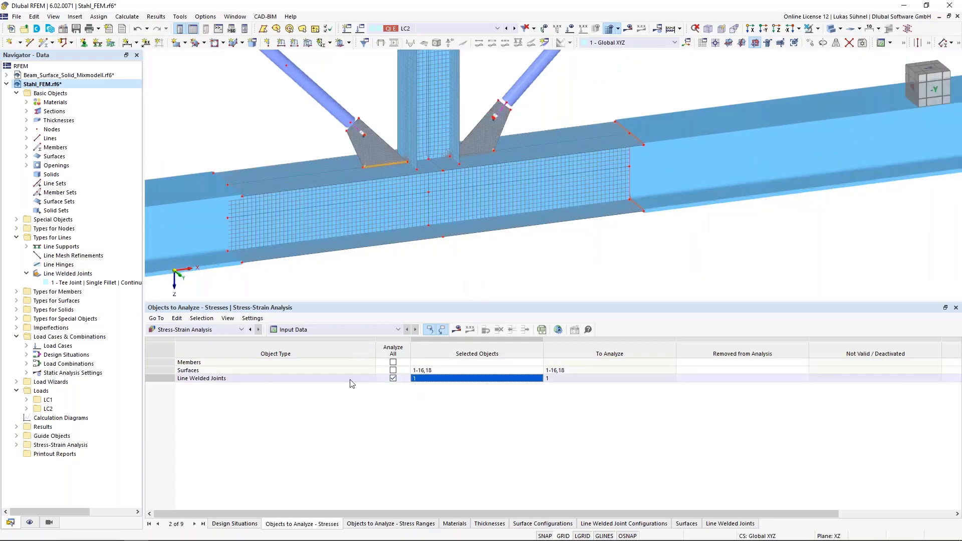
Limit the stresses calculated in the Default surface configuration to τmax and σeqv,max,von Mises.
left_click(410, 524)
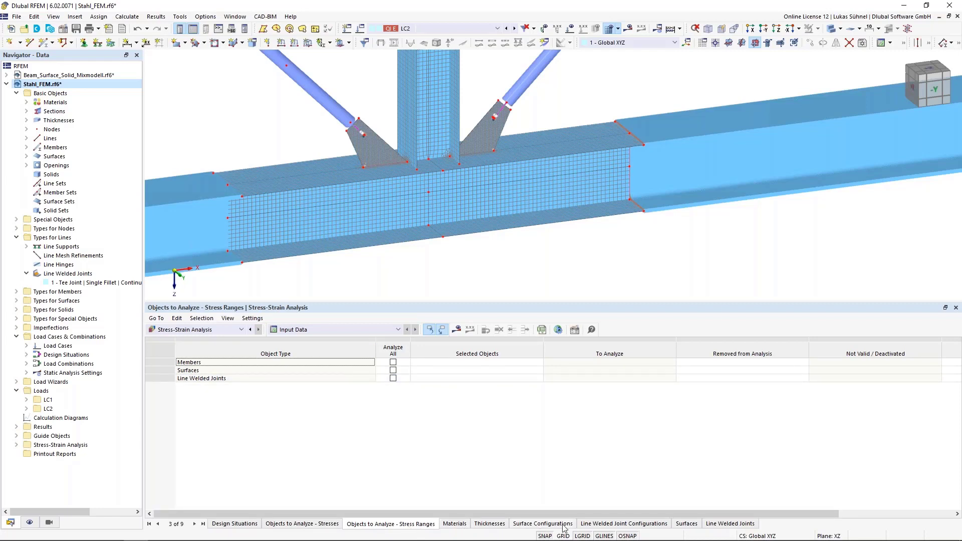
left_click(543, 524)
double_click(186, 365)
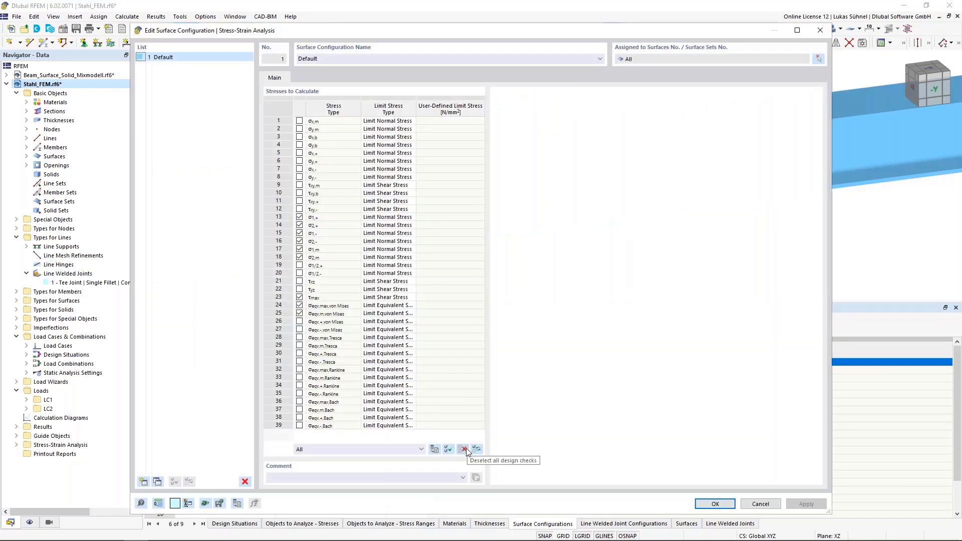
left_click(464, 449)
left_click(300, 305)
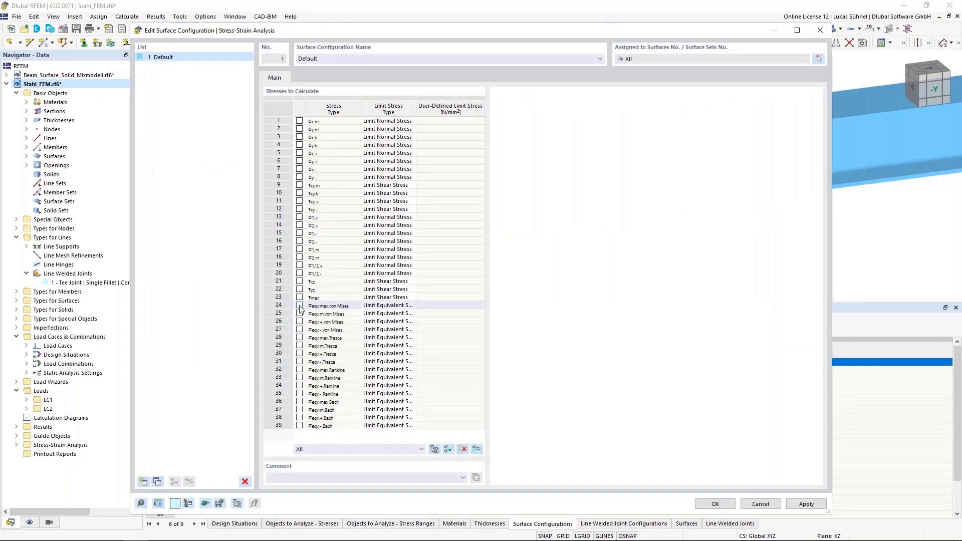
left_click(299, 298)
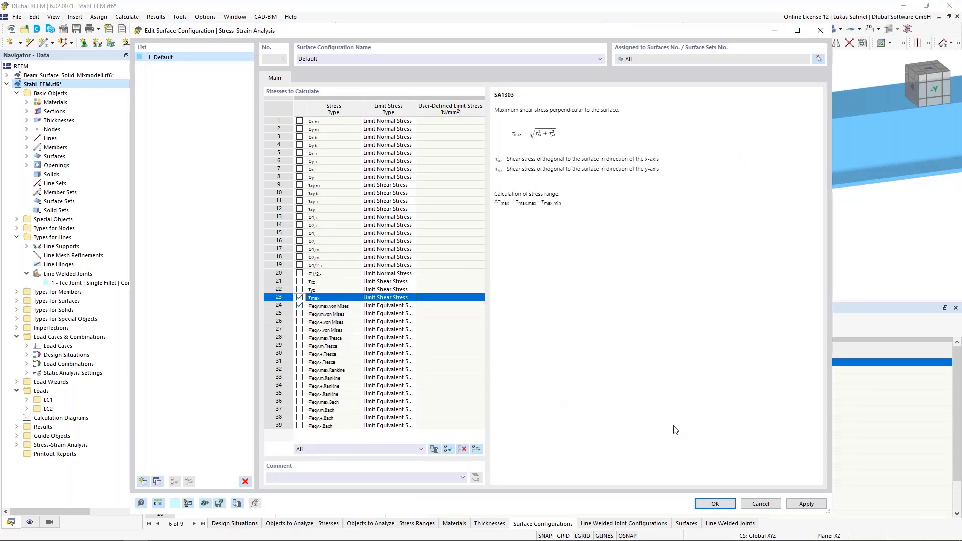
left_click(732, 505)
Set the stress distribution for fillet welds to Simplified in the Default line welded joint configuration.
left_click(609, 525)
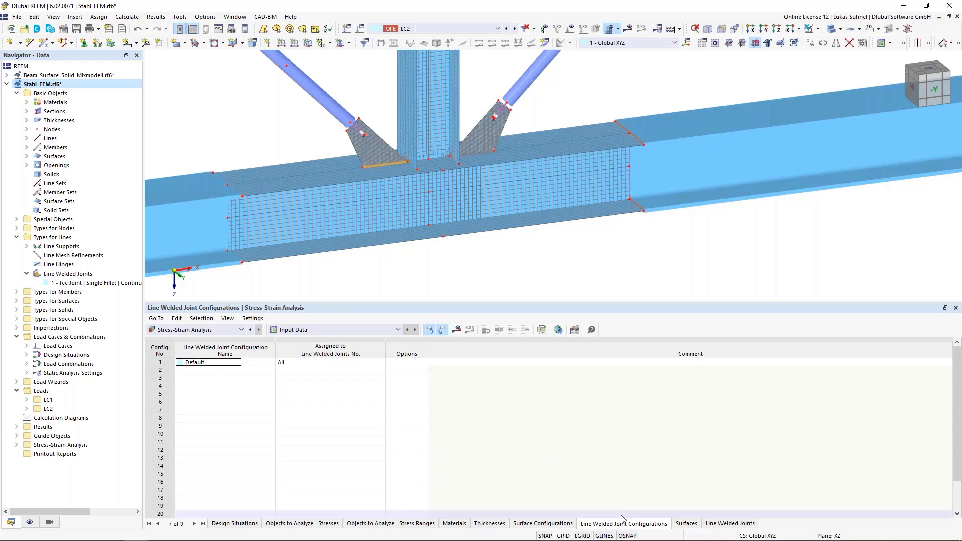
double_click(169, 365)
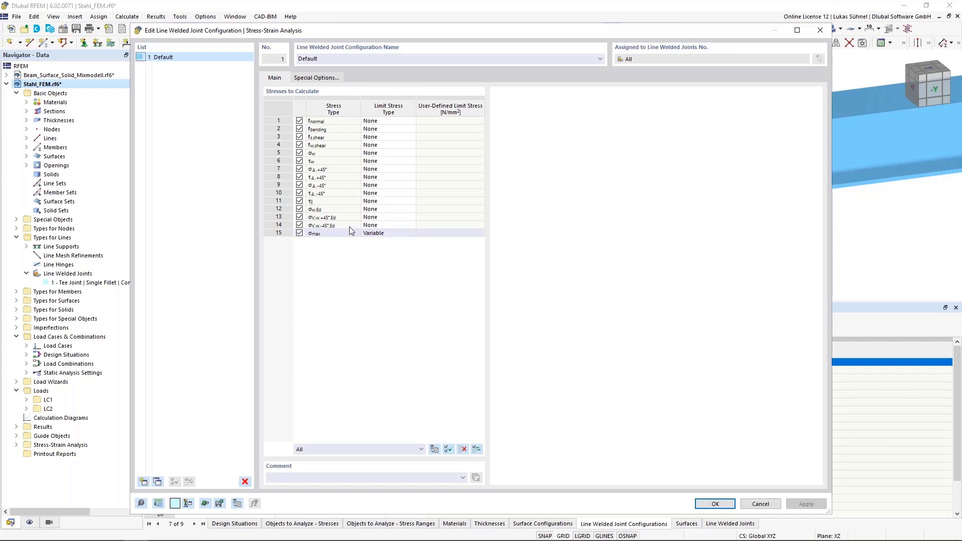
left_click(303, 79)
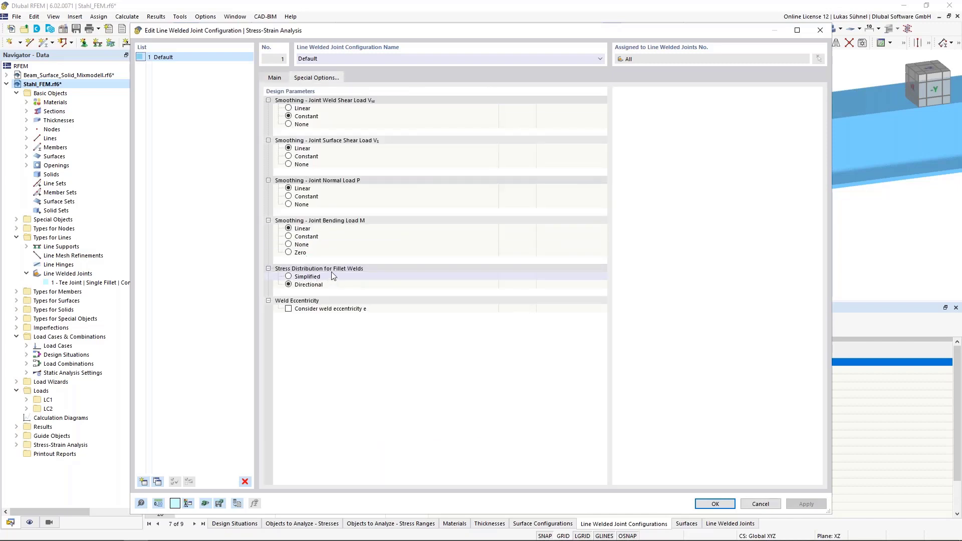
left_click(288, 277)
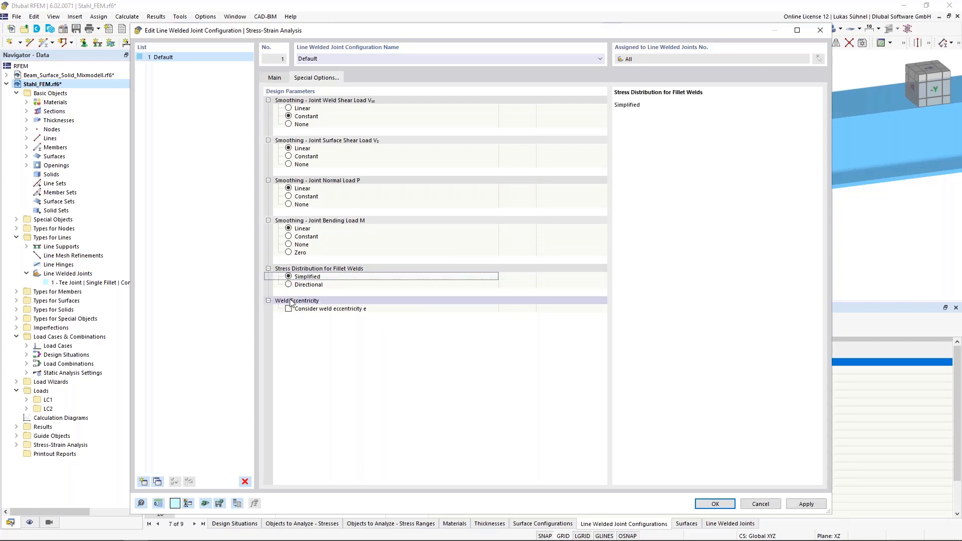
left_click(290, 288)
left_click(289, 278)
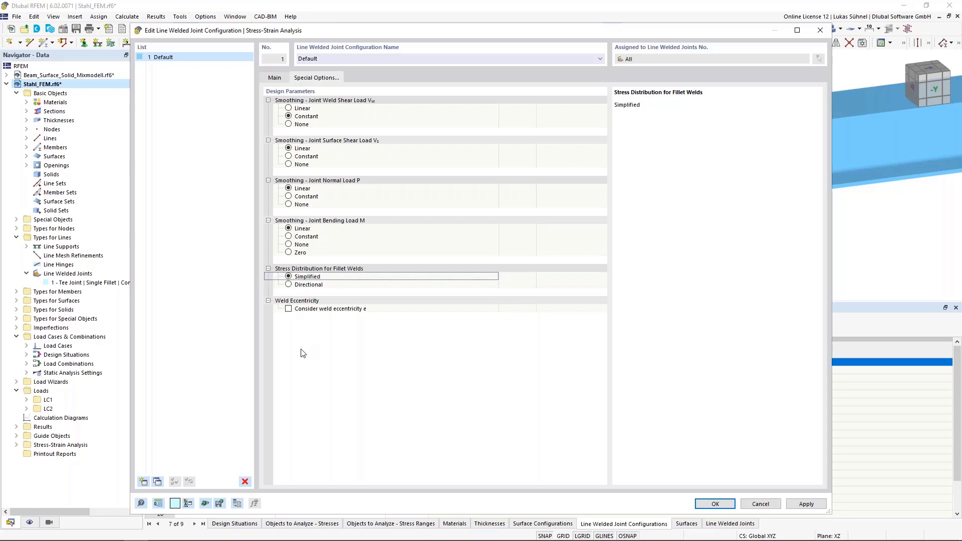
Limit the stresses calculated for line welded joints to f normal, f bending, f s,shear, f w,shear and σw,Ed.
left_click(275, 78)
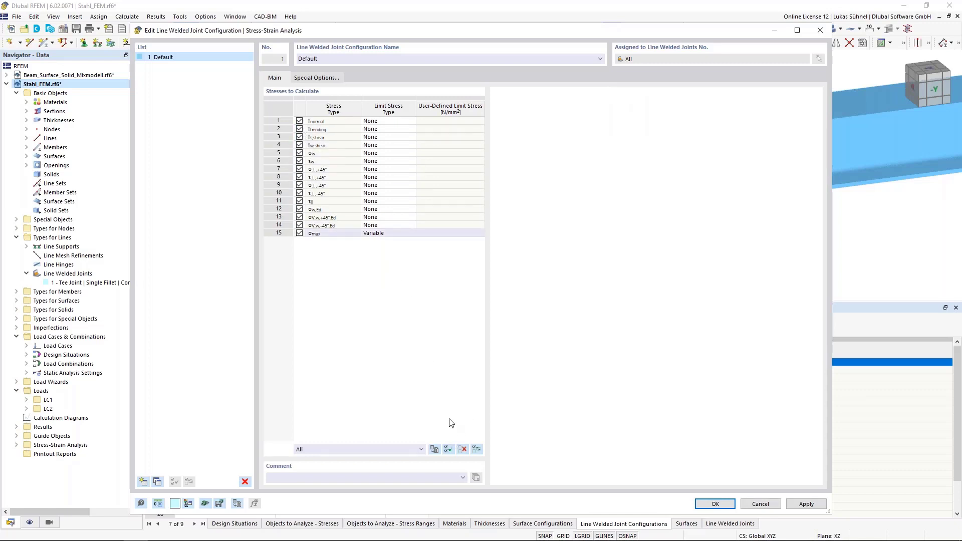
left_click(462, 449)
left_click(300, 121)
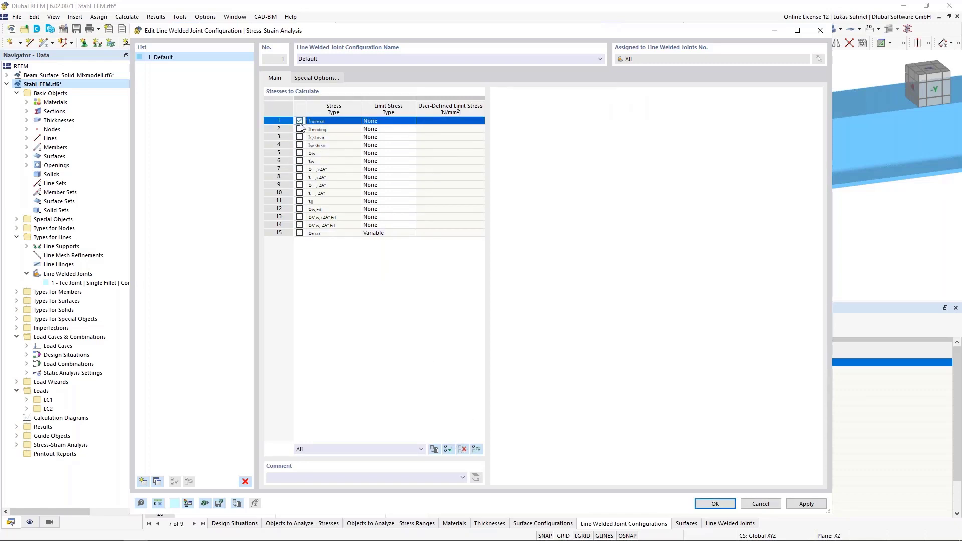
left_click(300, 129)
left_click(299, 137)
left_click(299, 146)
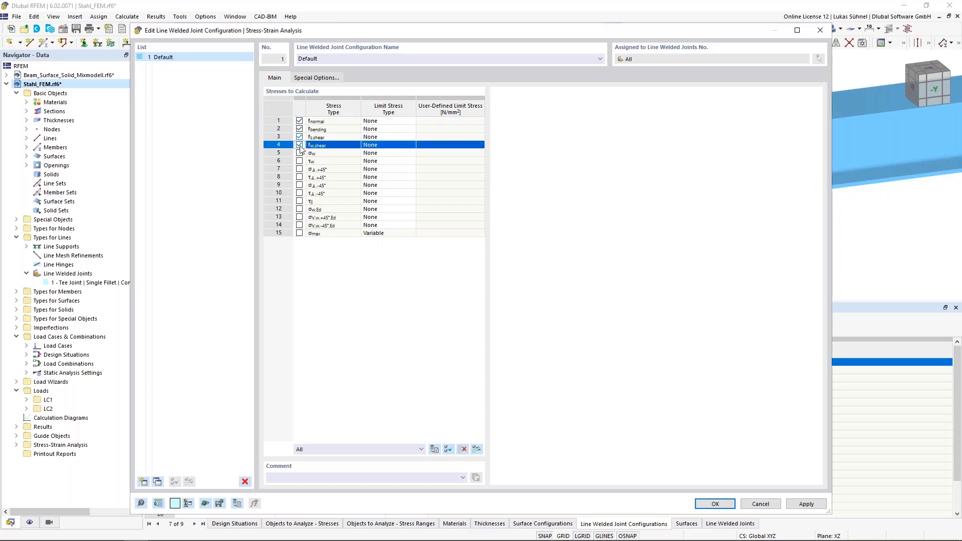
left_click(300, 209)
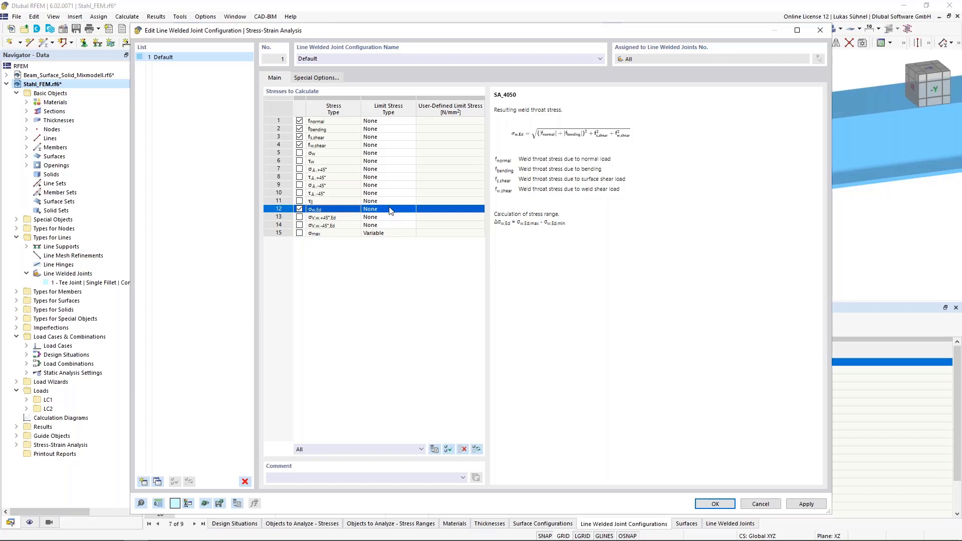
Give the weld stress σw,Ed a user-defined limit stress of 208 N/mm².
left_click(390, 209)
left_click(383, 226)
left_click(444, 210)
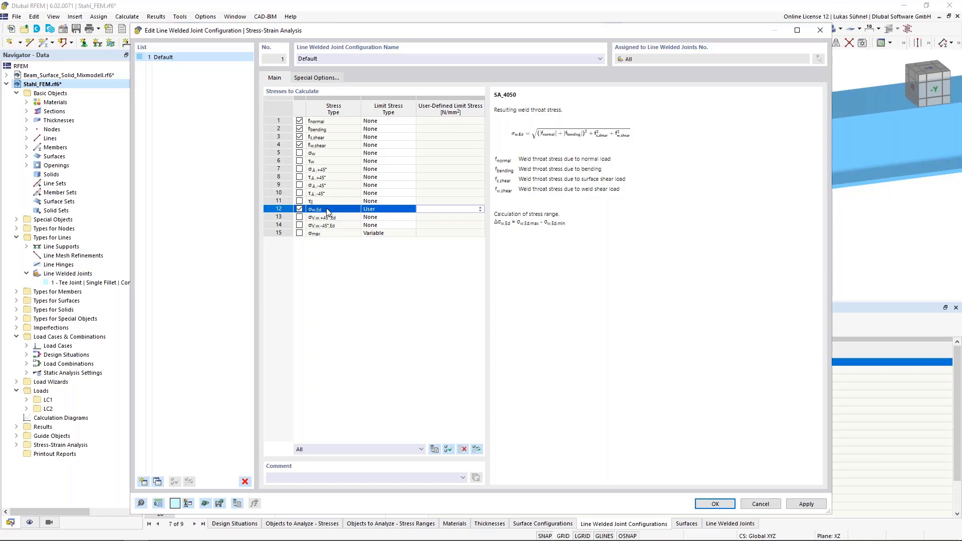
type("208")
left_click(438, 201)
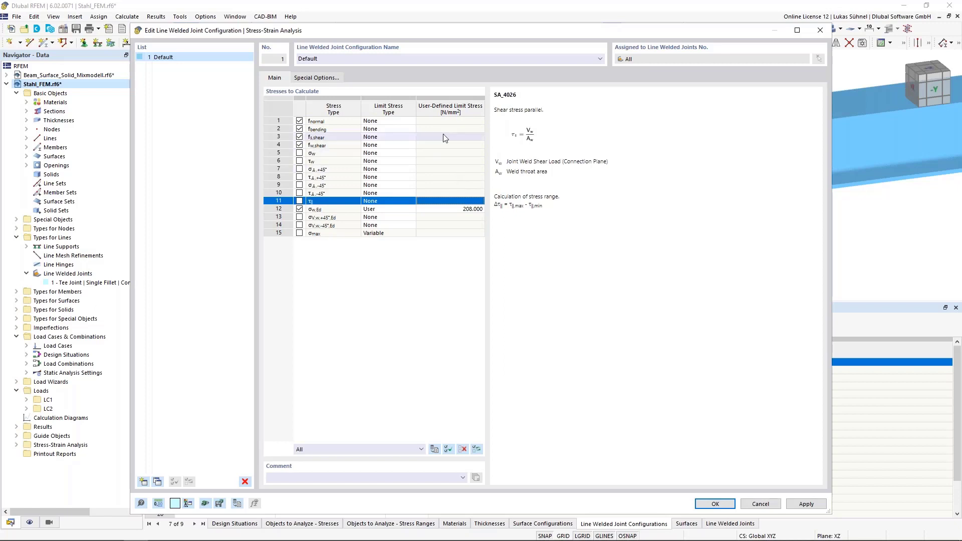
Accept the Default line welded joint configuration and run the stress-strain analysis calculation.
left_click(451, 209)
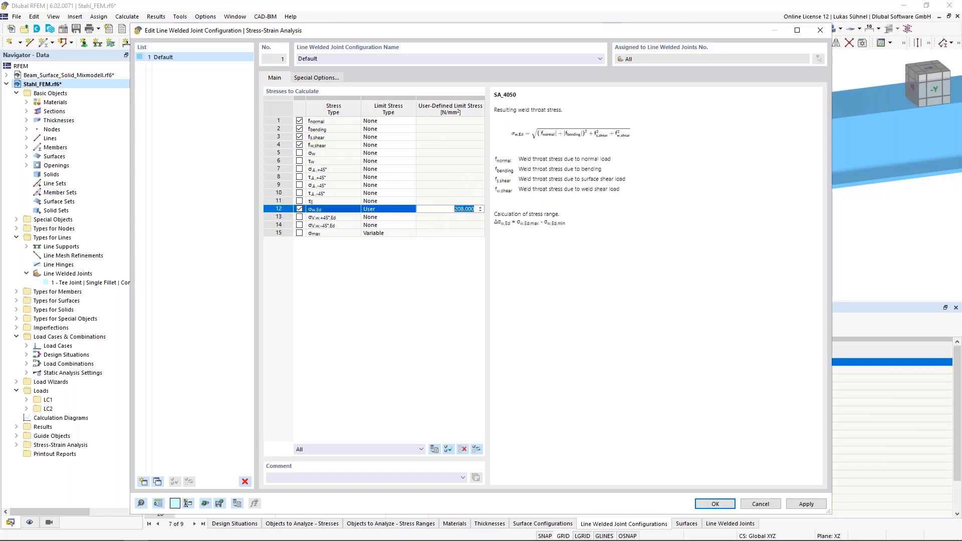
left_click(716, 504)
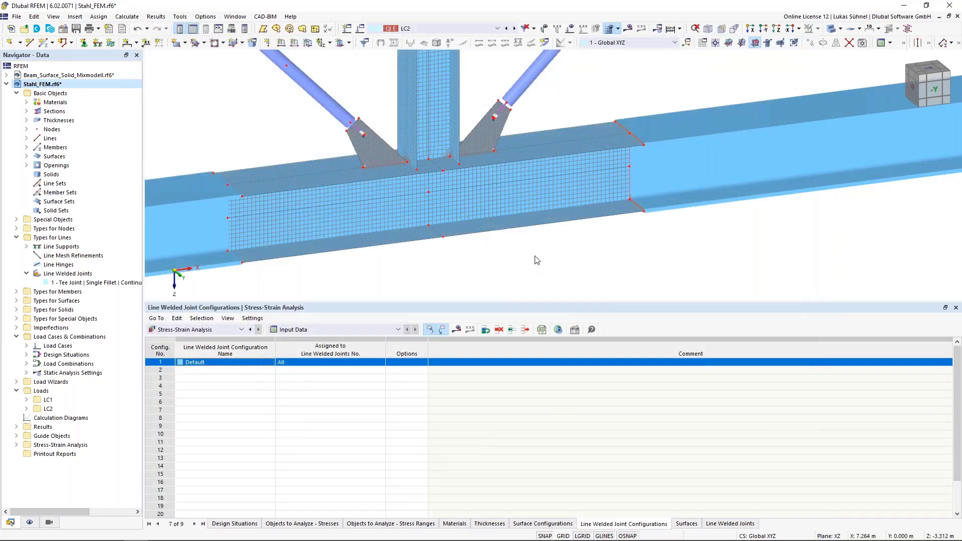
scroll(537, 260, "down", 10)
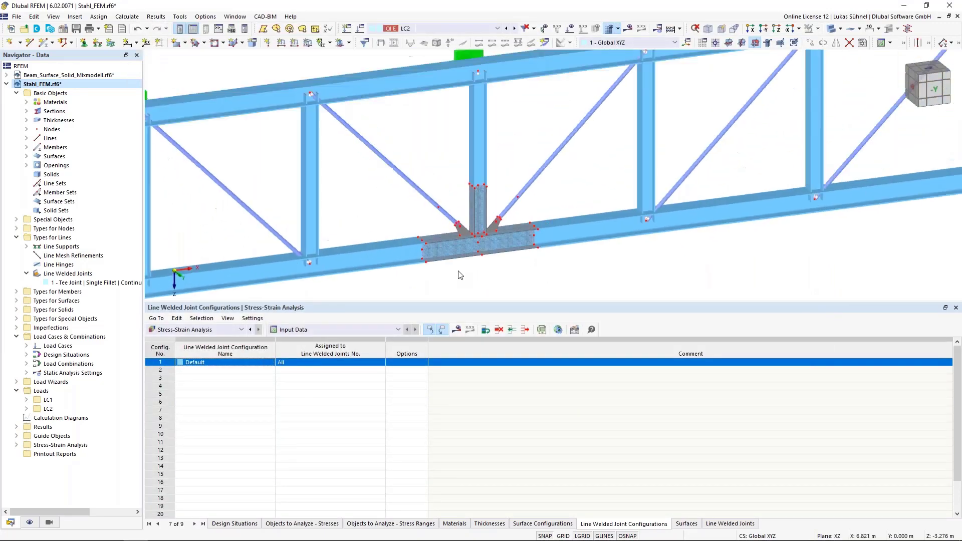
scroll(461, 276, "down", 2)
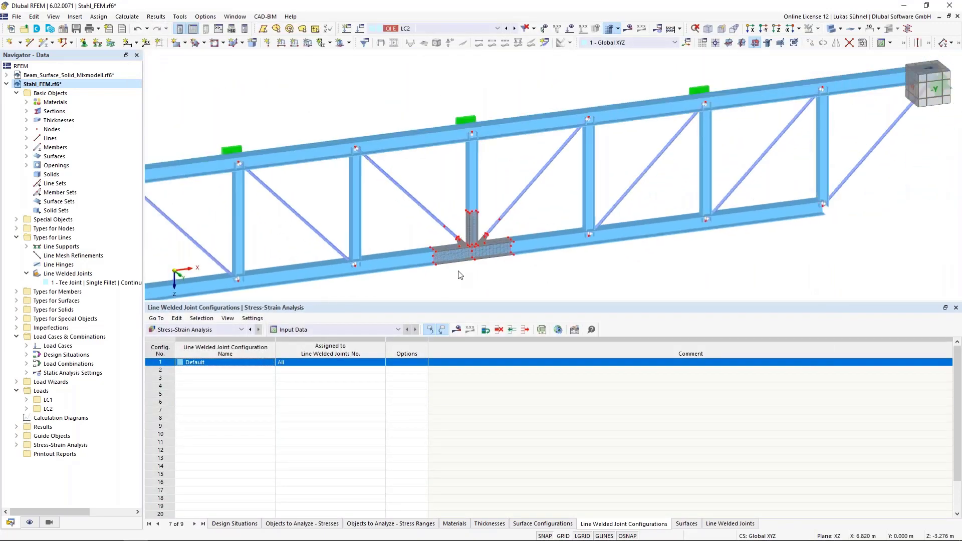
left_click(457, 329)
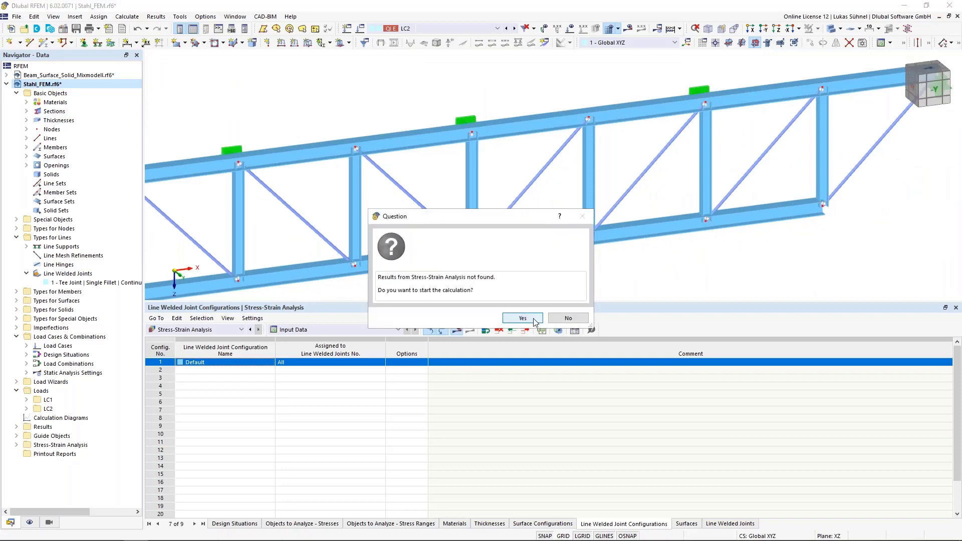
left_click(533, 321)
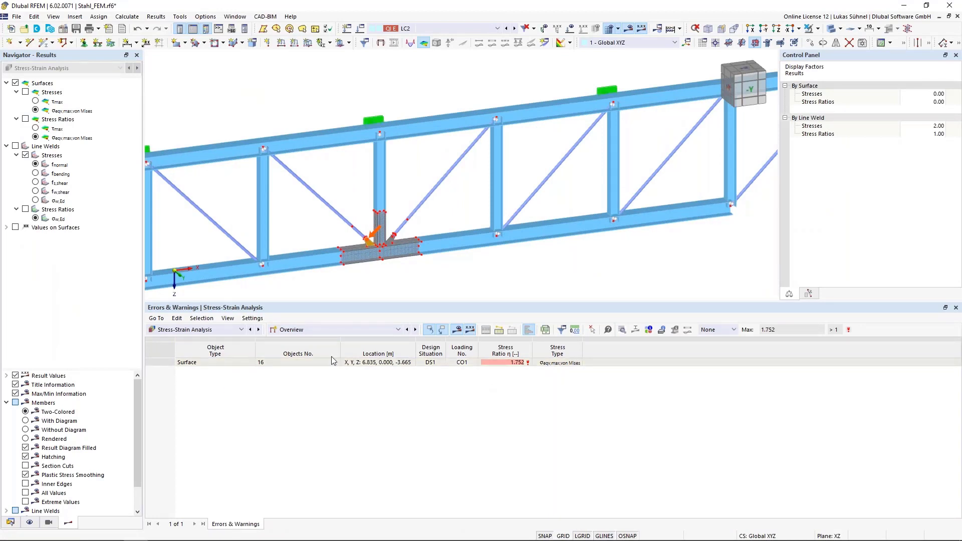
List the stresses in line welds and check the existing stress, limit and stress ratio for σw,Ed.
left_click(330, 334)
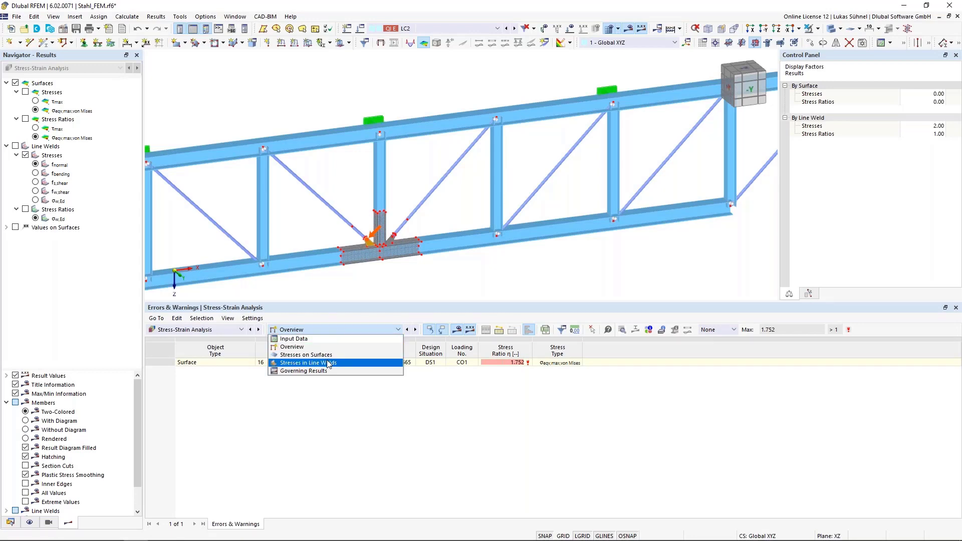
left_click(312, 364)
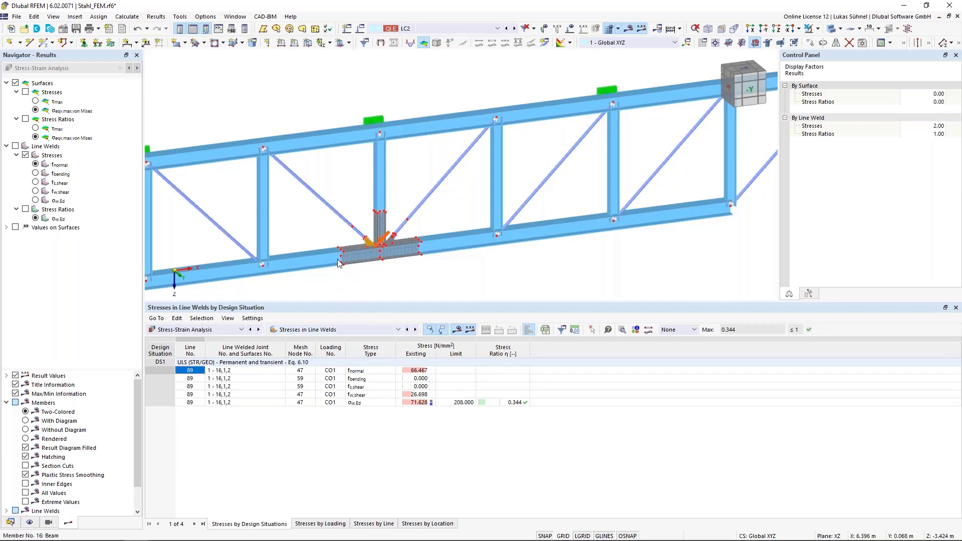
scroll(338, 260, "up", 5)
left_click(410, 403)
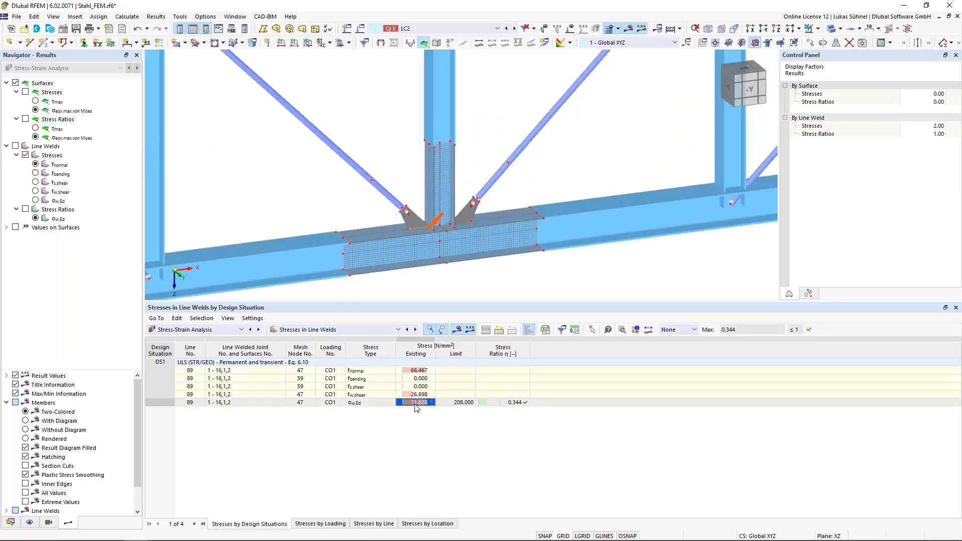
left_click(470, 406)
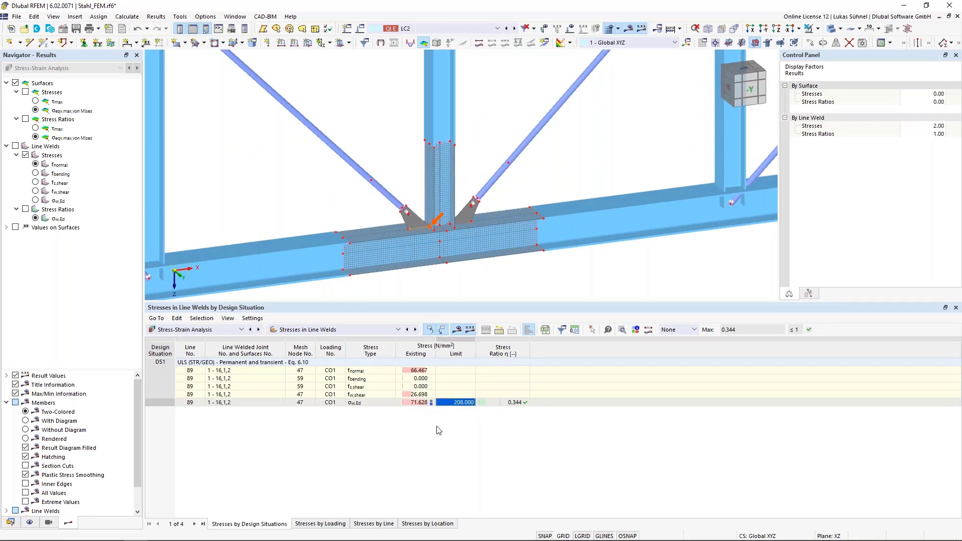
left_click(495, 404)
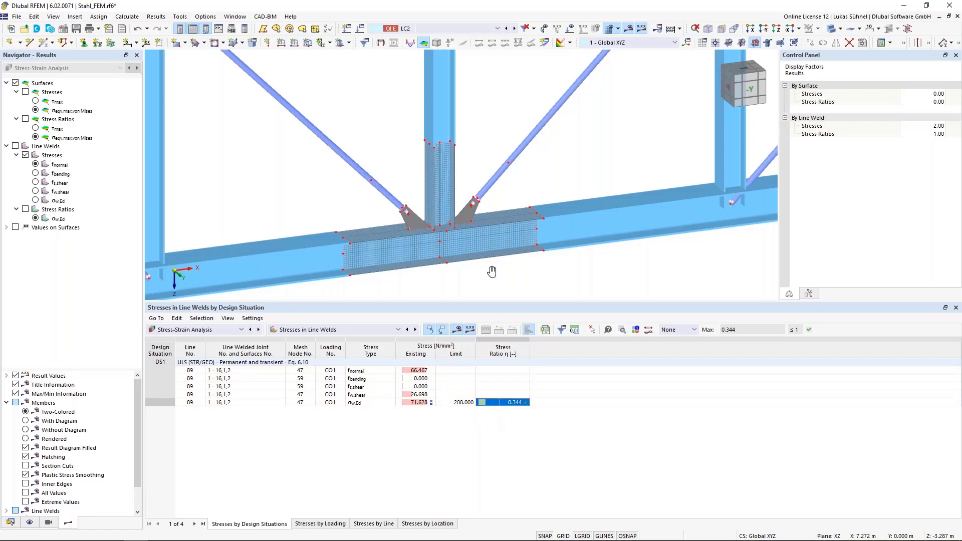
Display the line weld's f normal stress diagram at the gusset plate with a stress display factor of 0.25.
middle_click_drag(493, 273, 441, 213, "ctrl")
scroll(440, 212, "up", 3)
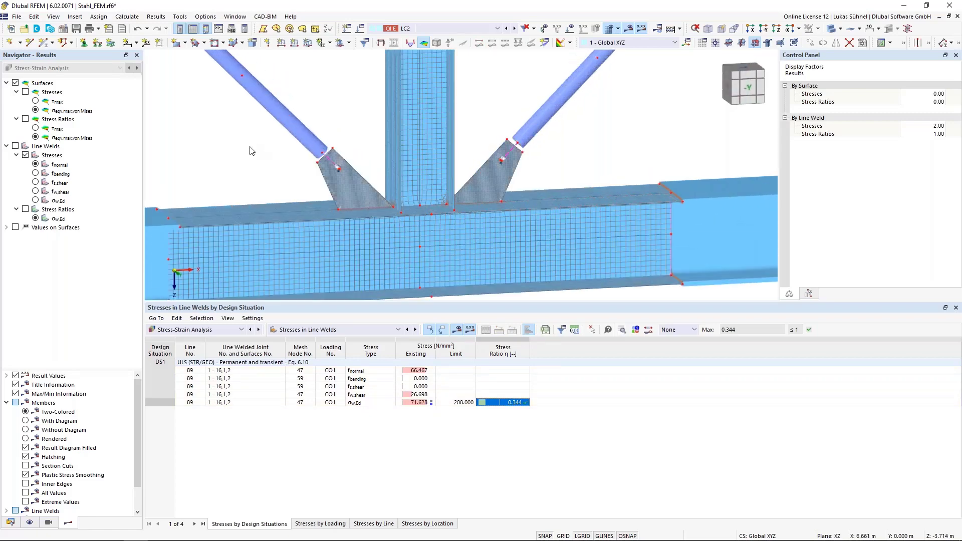
scroll(251, 151, "down", 2)
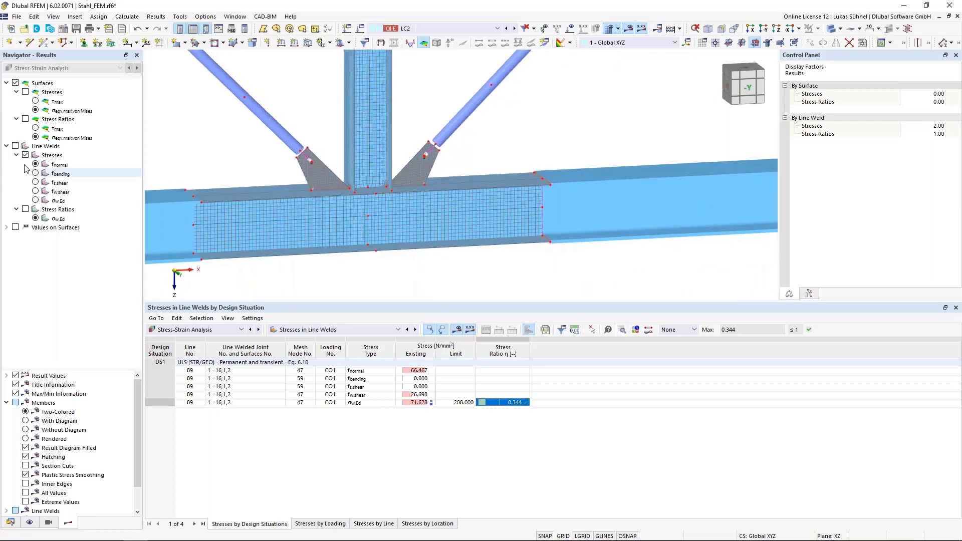
left_click(15, 147)
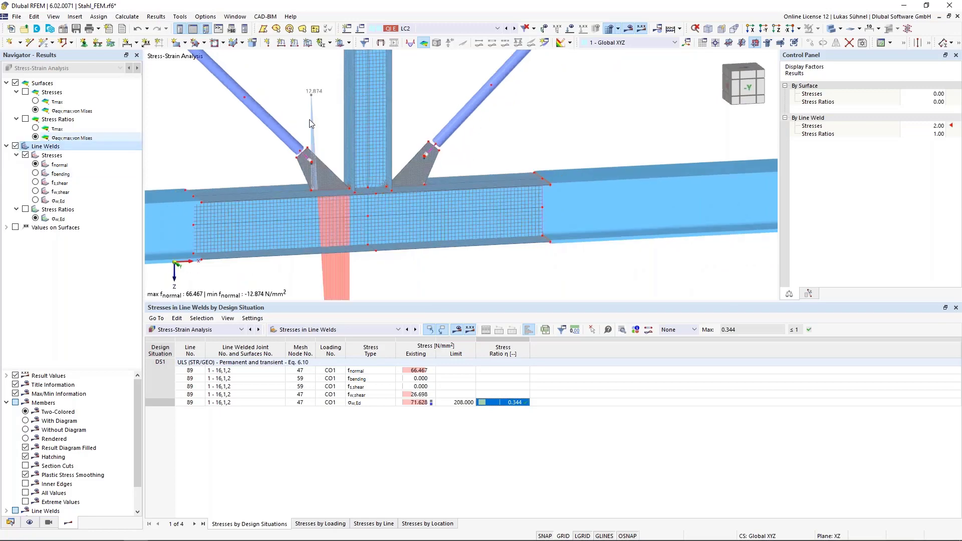
double_click(927, 126)
type("0.38")
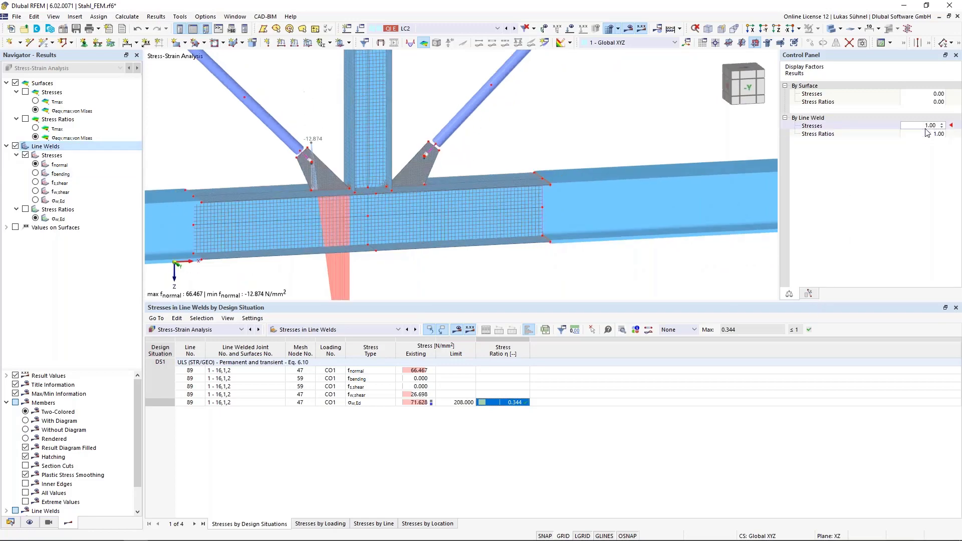
scroll(925, 126, "down", 1)
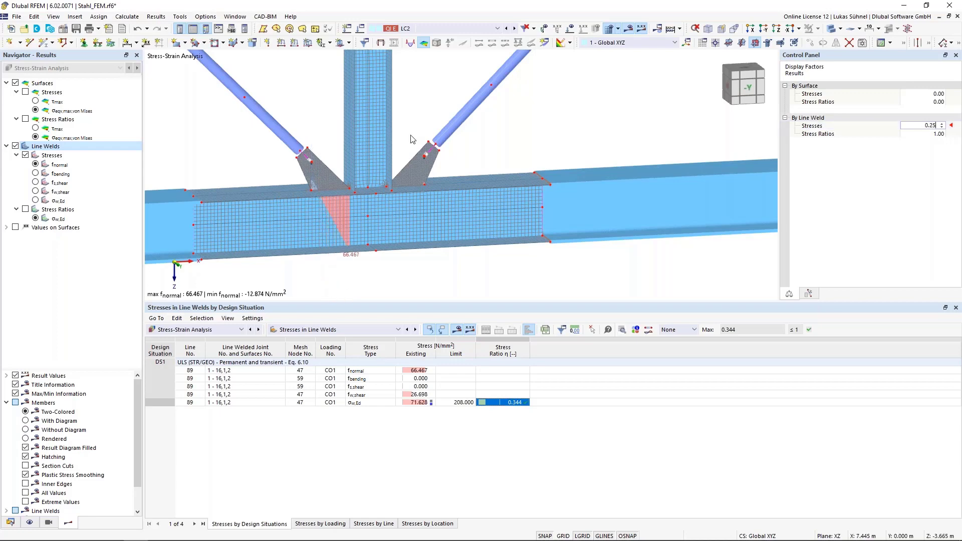
Isolate the weld line between the gusset plate and chord using Visibility by Selected Objects.
left_click_drag(269, 168, 353, 208)
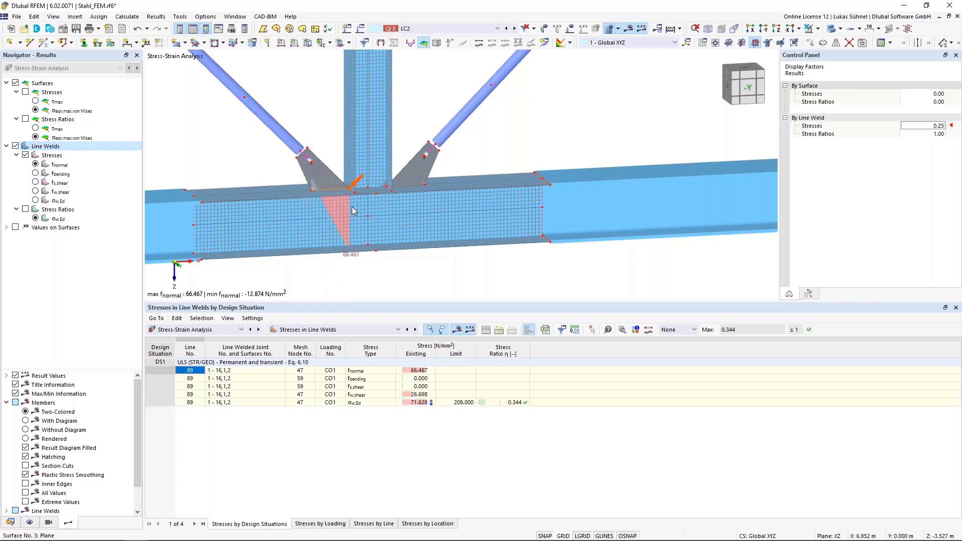
left_click(820, 29)
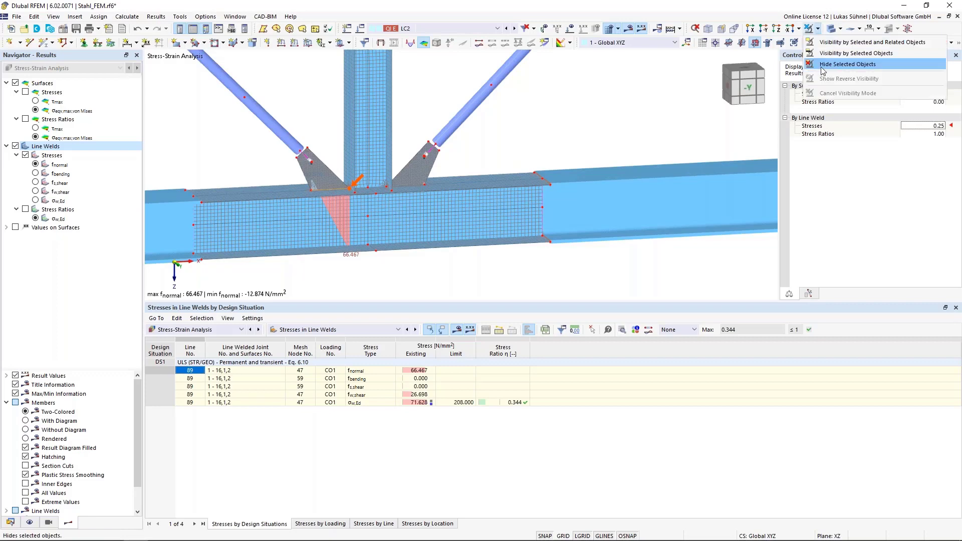
left_click(833, 58)
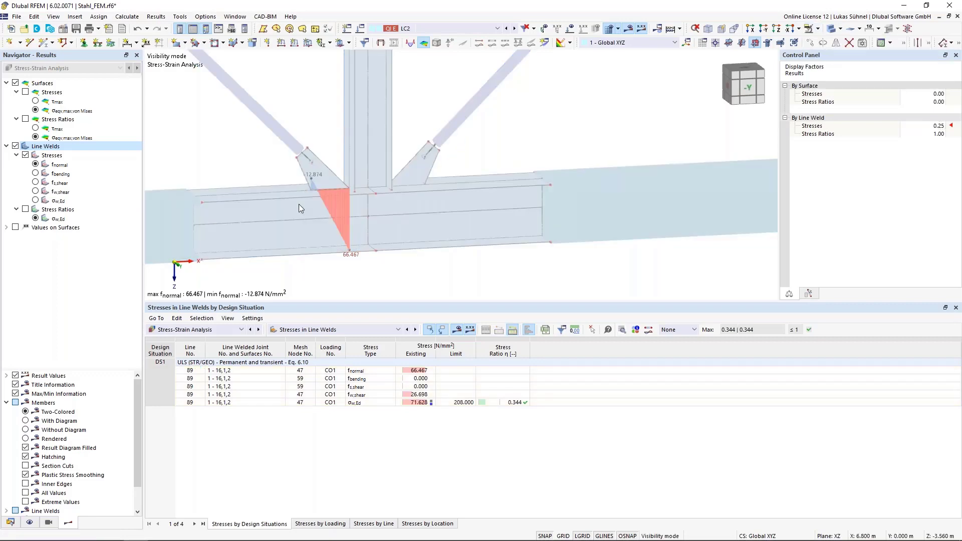
Compare the weld's f normal, f w,shear and σw,Ed stress diagrams one after another.
scroll(298, 204, "up", 2)
left_click(37, 164)
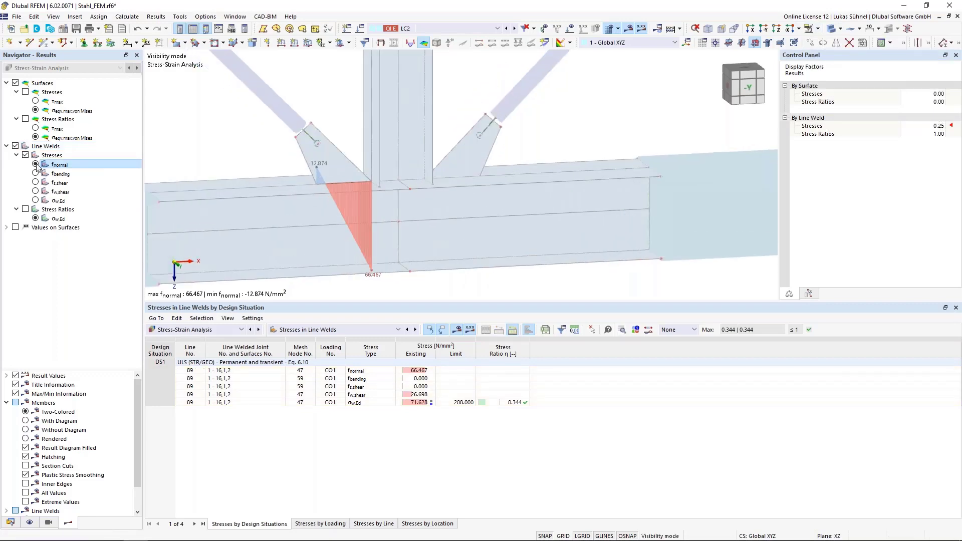
left_click(36, 192)
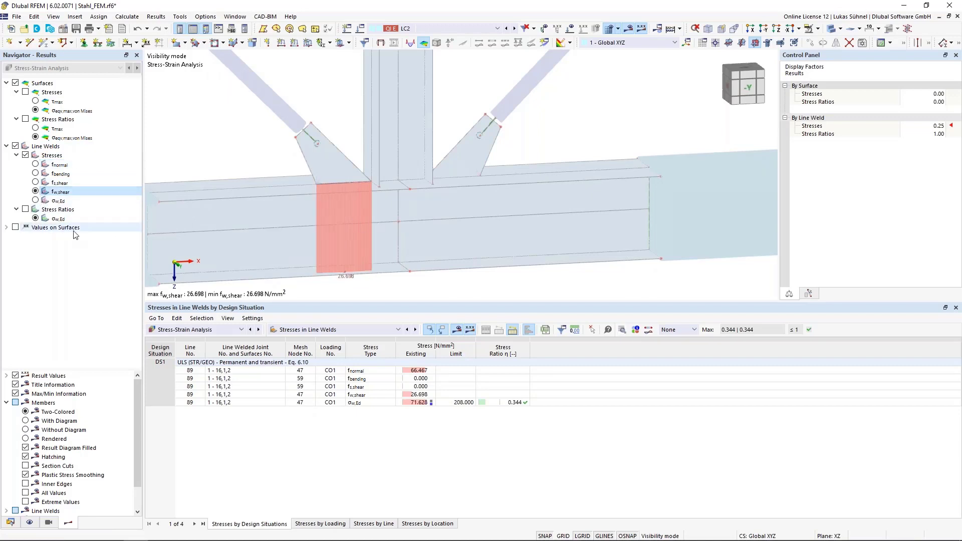
left_click(35, 200)
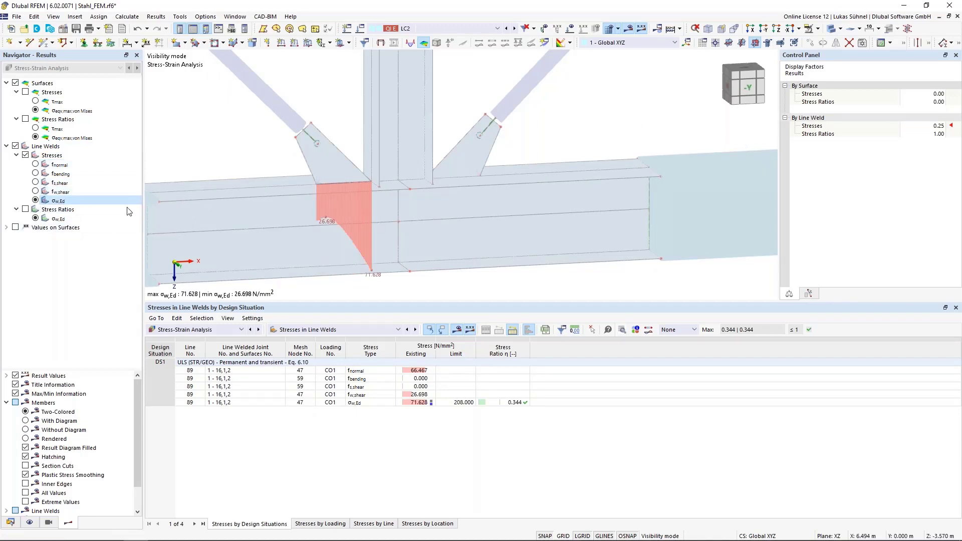
Display the weld's σw,Ed stress ratio diagram with a stress ratio display factor of 0.25.
left_click(26, 209)
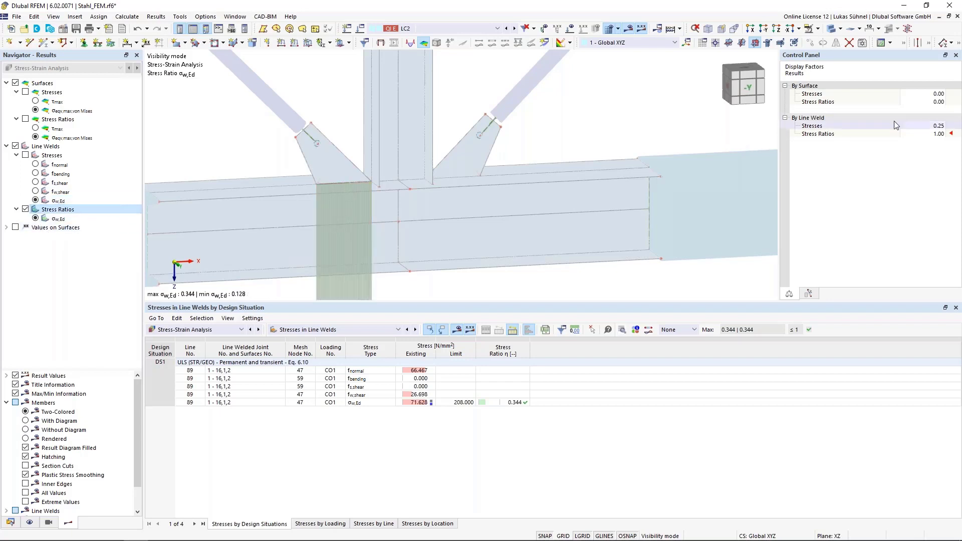
double_click(926, 133)
type("0.25")
key("Return")
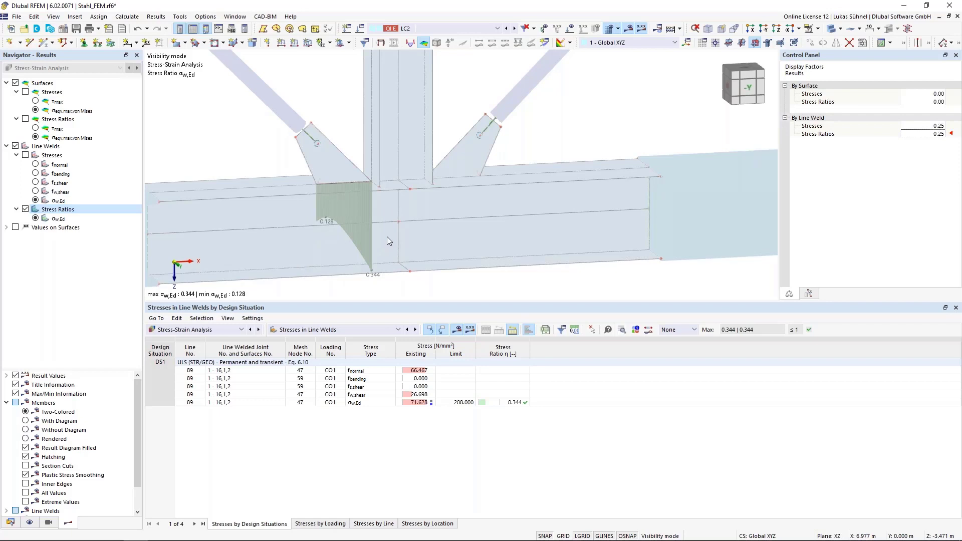
scroll(387, 242, "down", 2)
middle_click_drag(323, 193, 324, 251, "ctrl")
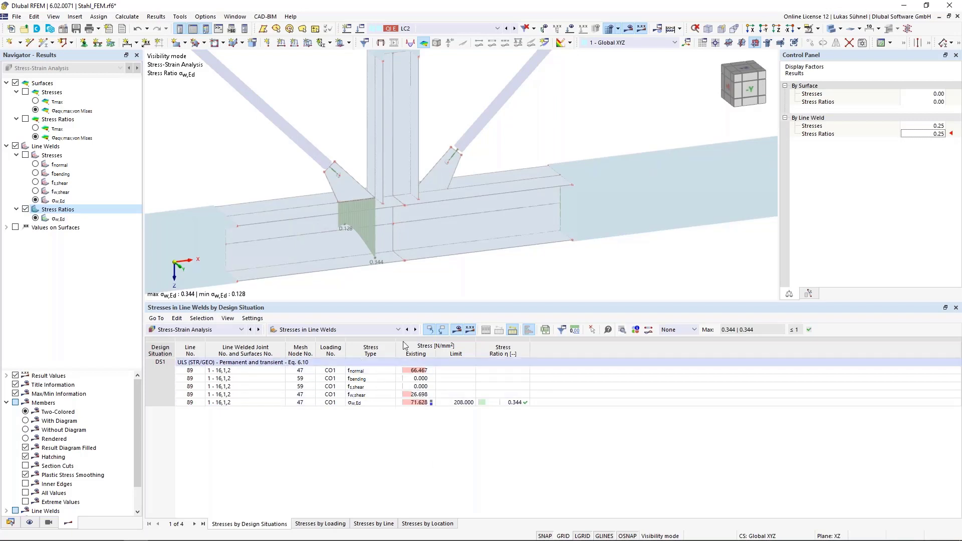
scroll(471, 141, "down", 3)
middle_click_drag(470, 138, 467, 164)
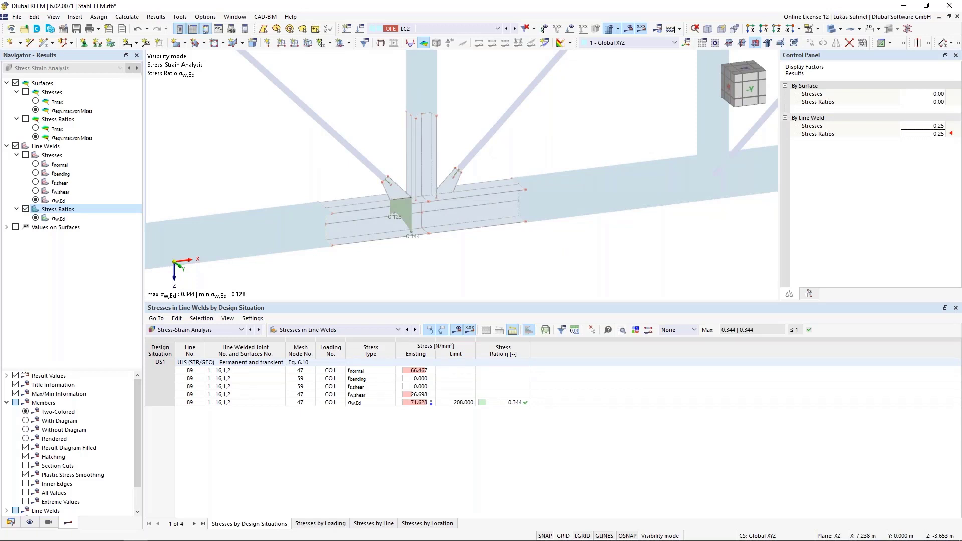
List the Stresses on Surfaces results and cancel the visibility mode to show the whole model.
left_click(319, 331)
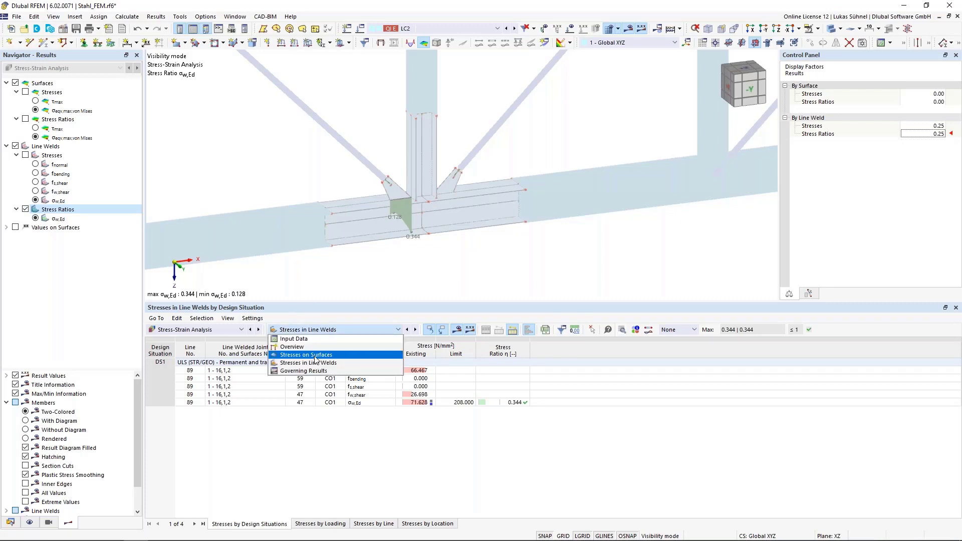
left_click(316, 355)
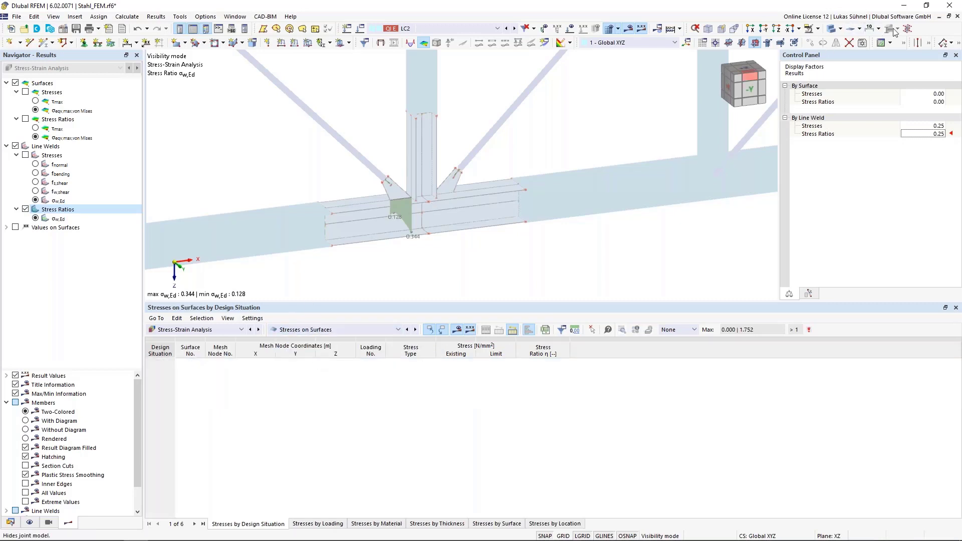
left_click(818, 29)
left_click(825, 95)
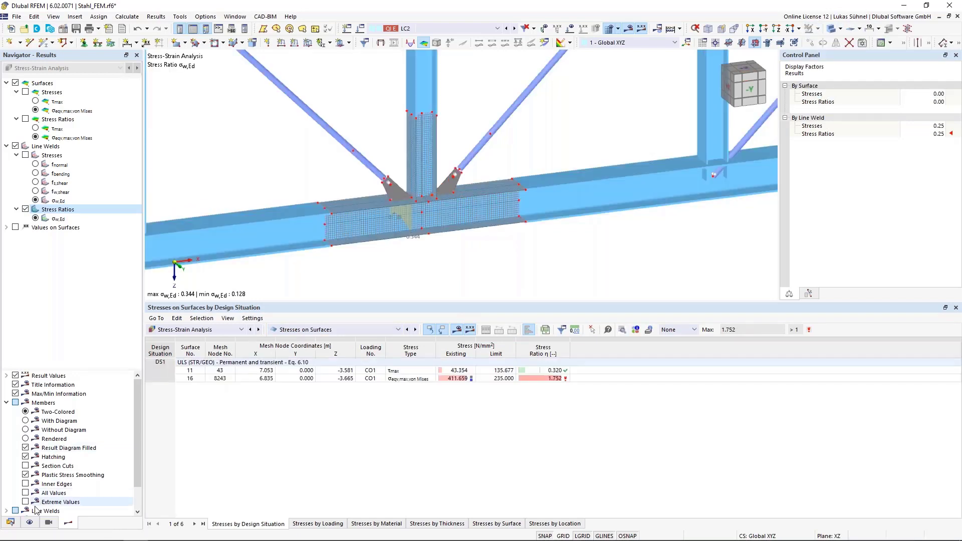
Turn off the display of the mesh and the line weld results in the model.
left_click(30, 522)
left_click(16, 129)
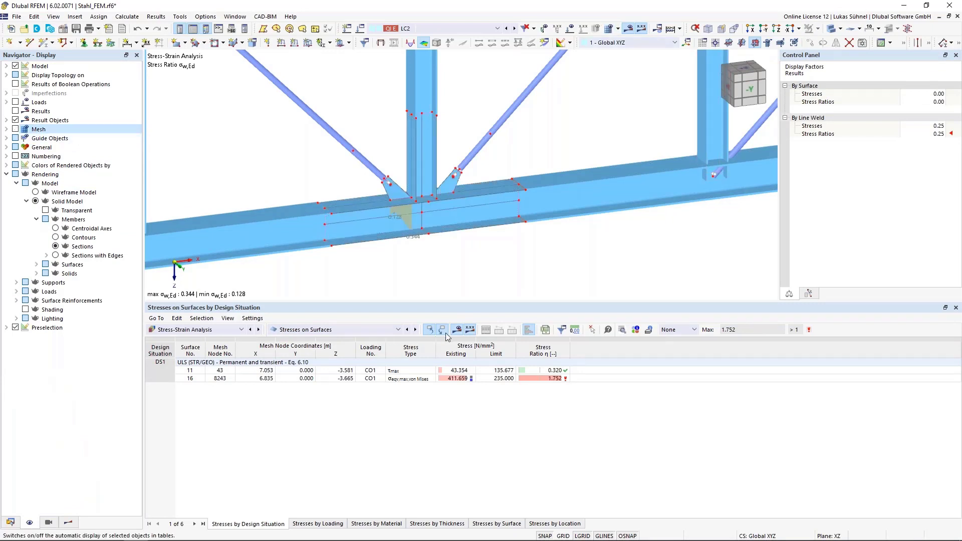
left_click(69, 523)
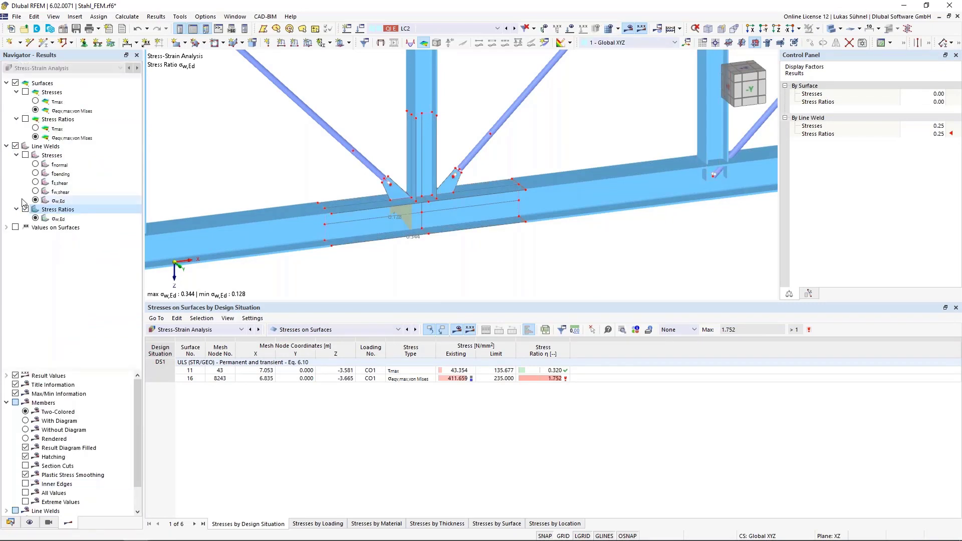
left_click(16, 146)
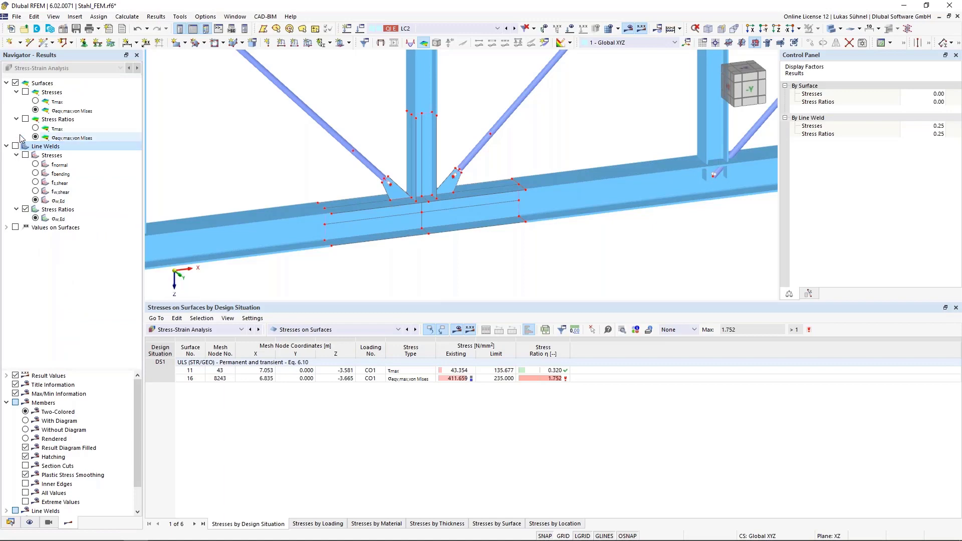
Display the σeqv,max,von Mises stresses on the joint's surfaces and locate the listed existing von Mises stress in the model.
left_click(35, 110)
left_click(25, 92)
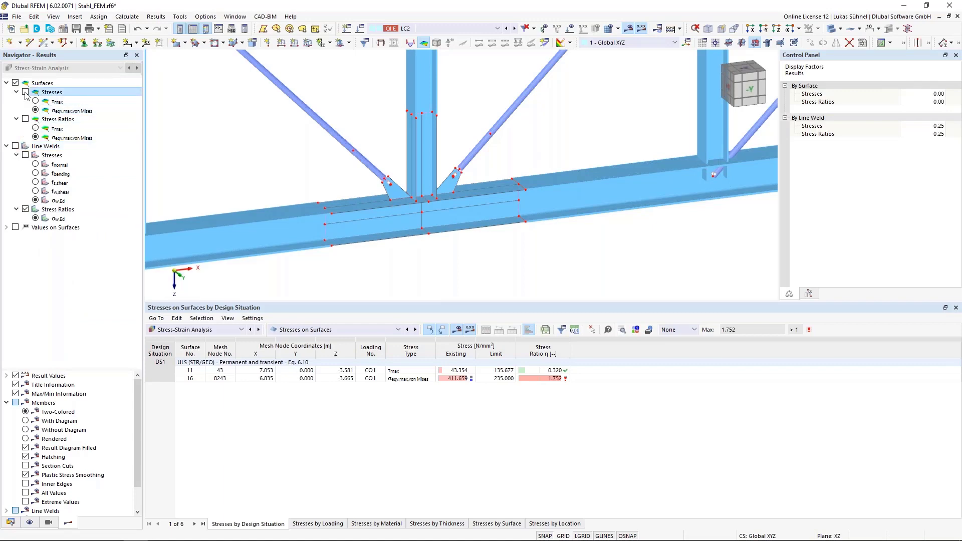
scroll(441, 191, "up", 5)
middle_click_drag(503, 189, 564, 193)
middle_click_drag(564, 193, 497, 158, "ctrl")
scroll(485, 186, "down", 3)
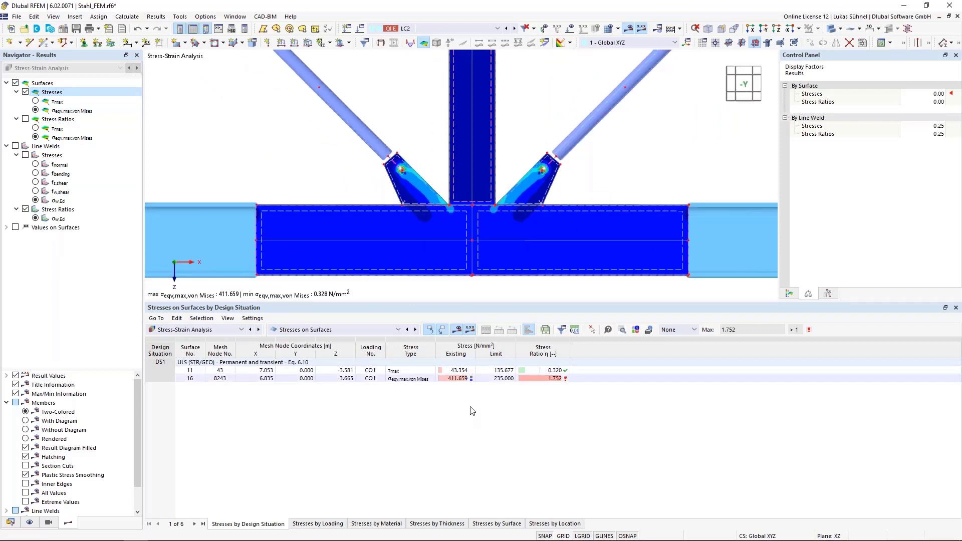
left_click(458, 379)
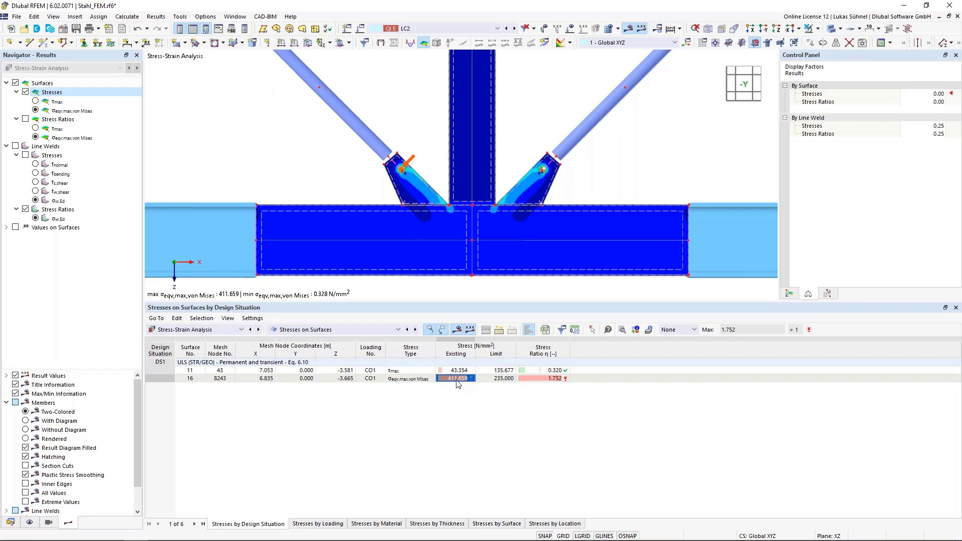
Examine the von Mises stress concentration around the bolt hole in surface 16 and compare the existing stress with its limit.
left_click(499, 379)
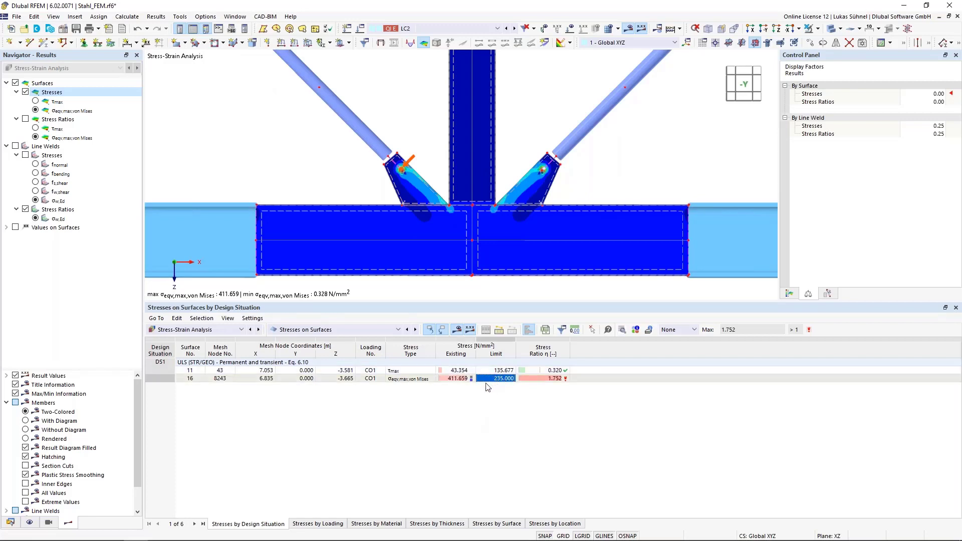
scroll(403, 188, "up", 3)
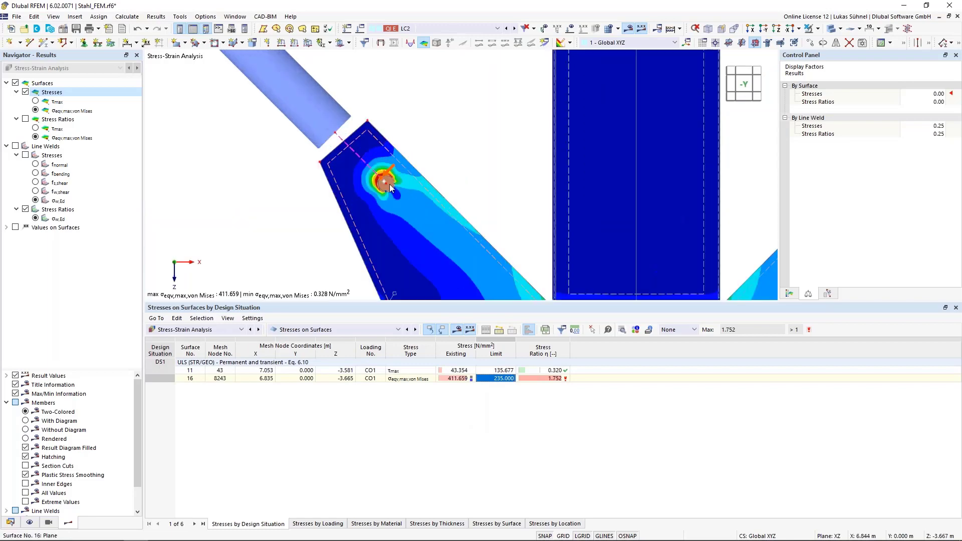
scroll(408, 197, "down", 4)
left_click(458, 378)
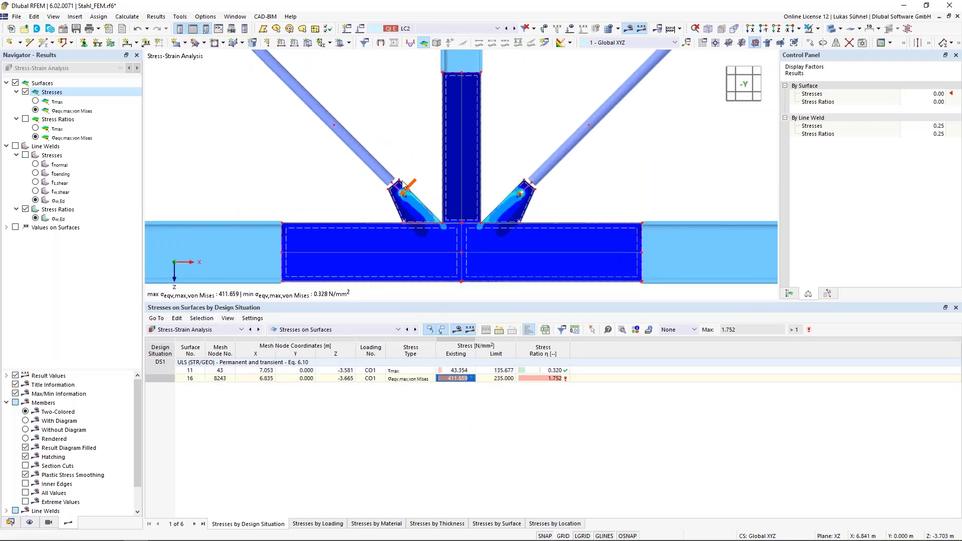
scroll(405, 189, "up", 2)
scroll(402, 186, "up", 6)
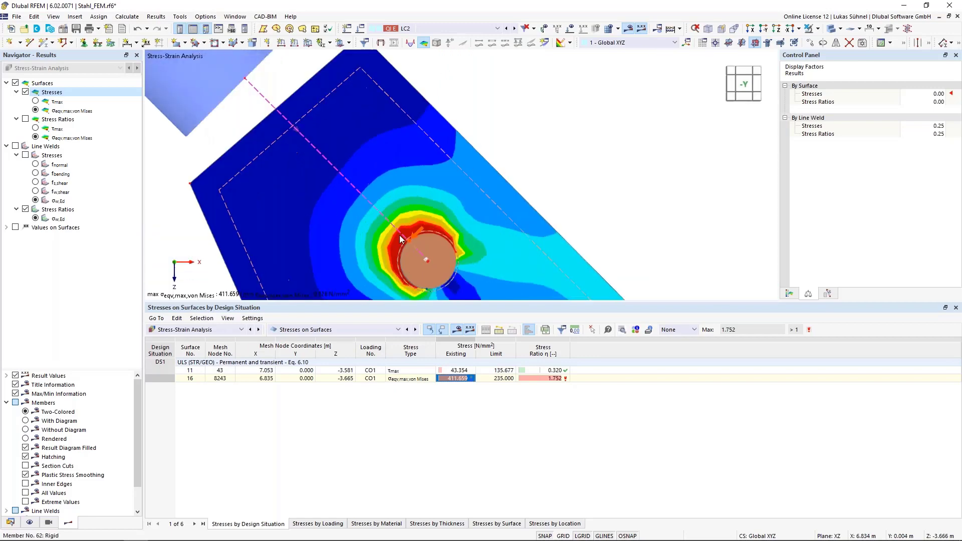
scroll(305, 170, "down", 6)
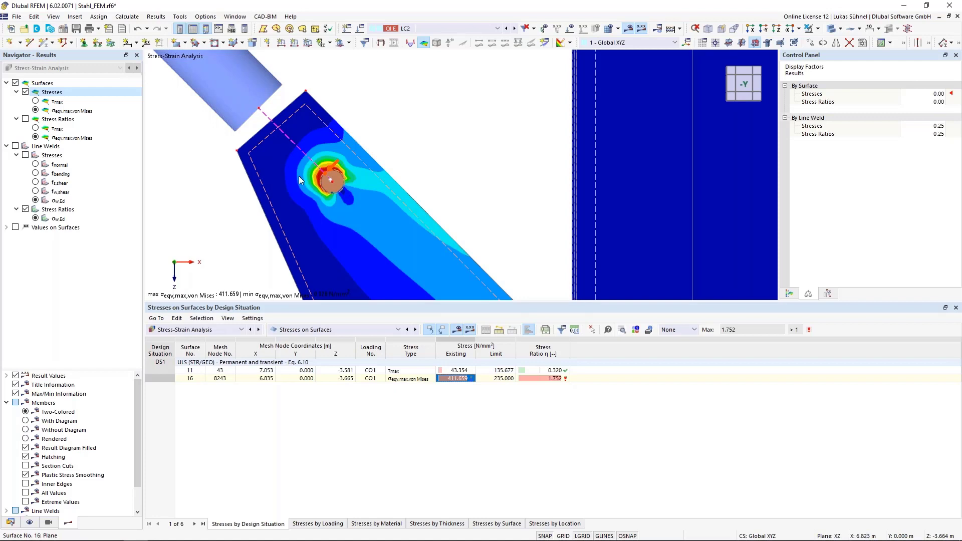
scroll(299, 178, "down", 3)
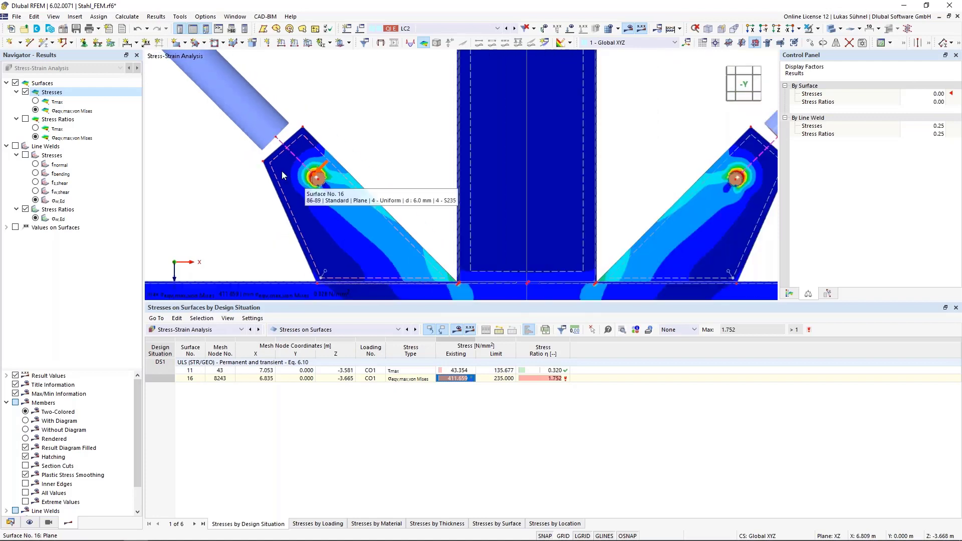
scroll(282, 175, "up", 3)
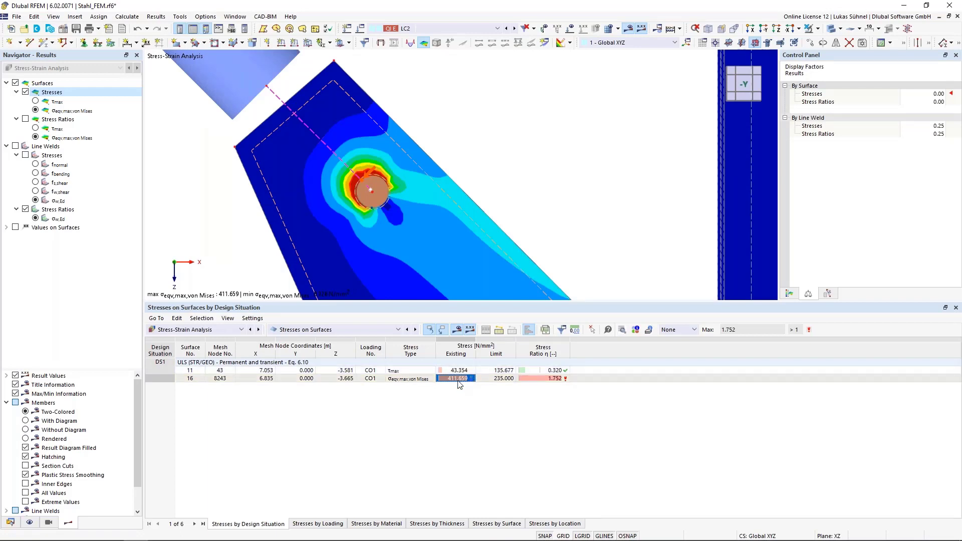
left_click(495, 380)
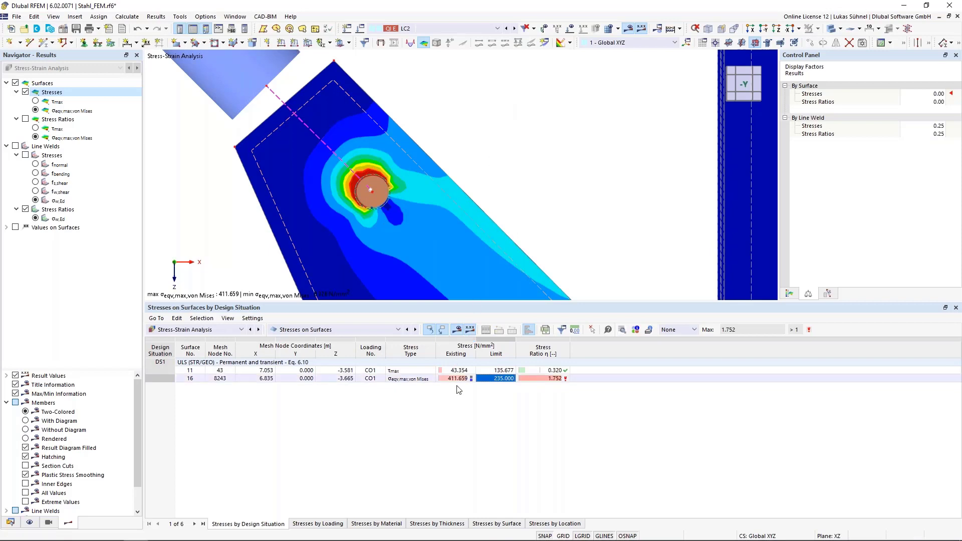
Check which material models are available for material 4 (S235), keeping Isotropic | Linear Elastic.
left_click(10, 522)
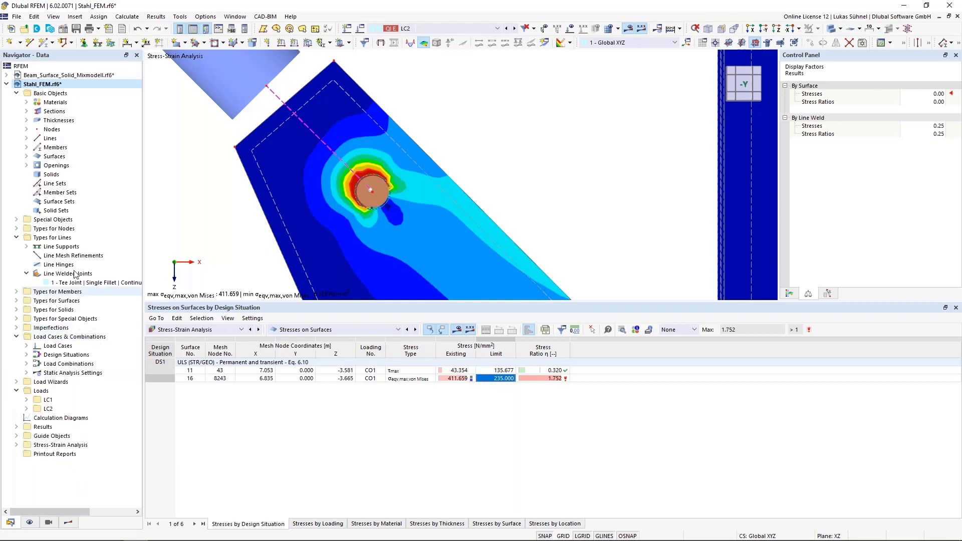
left_click(27, 102)
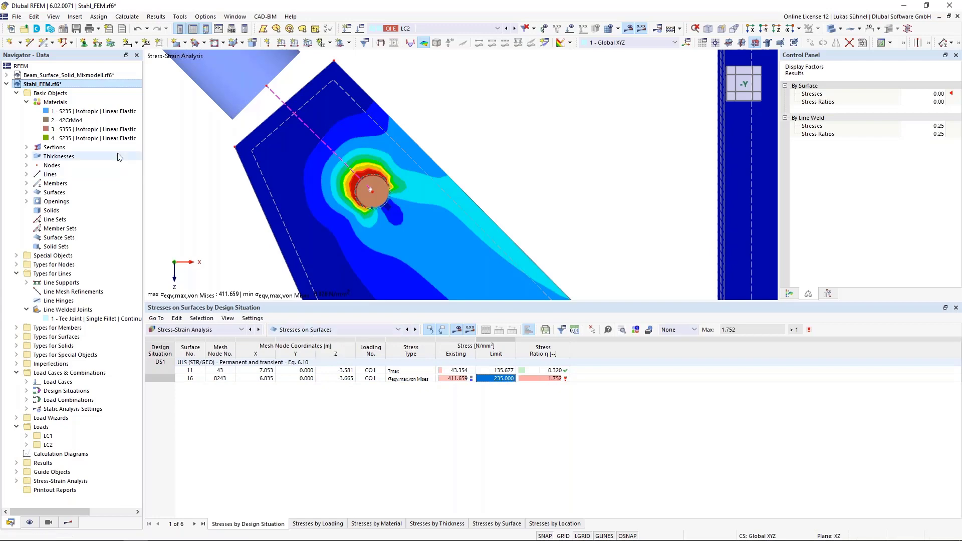
double_click(80, 138)
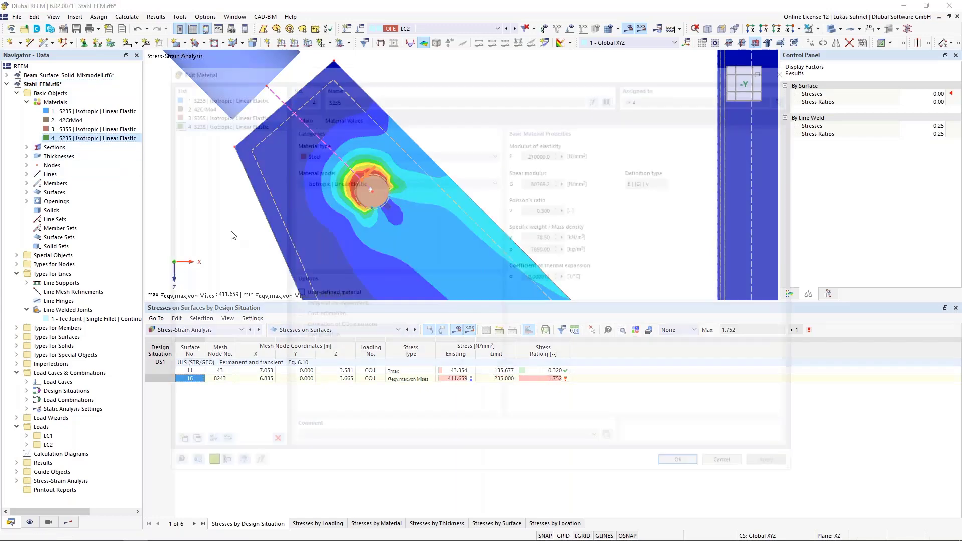
left_click(350, 181)
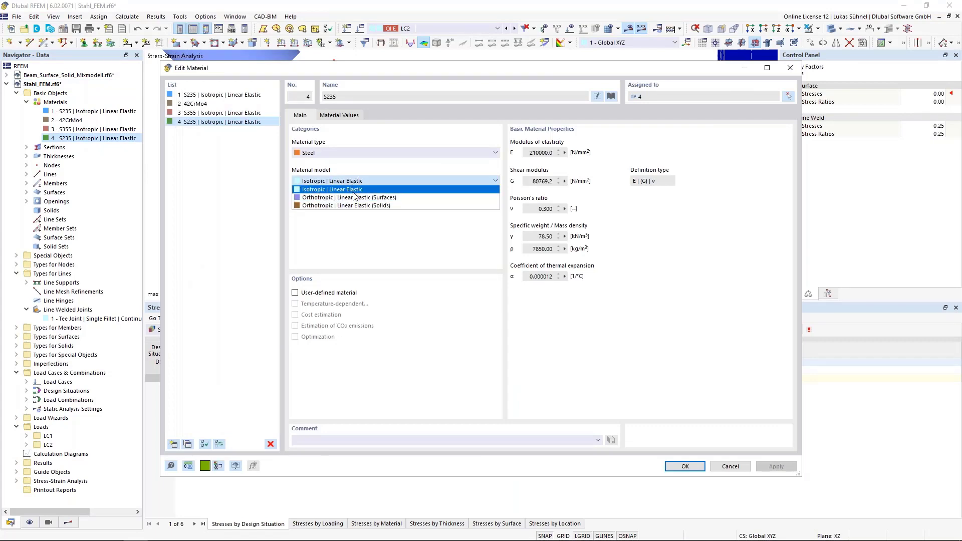
left_click(406, 163)
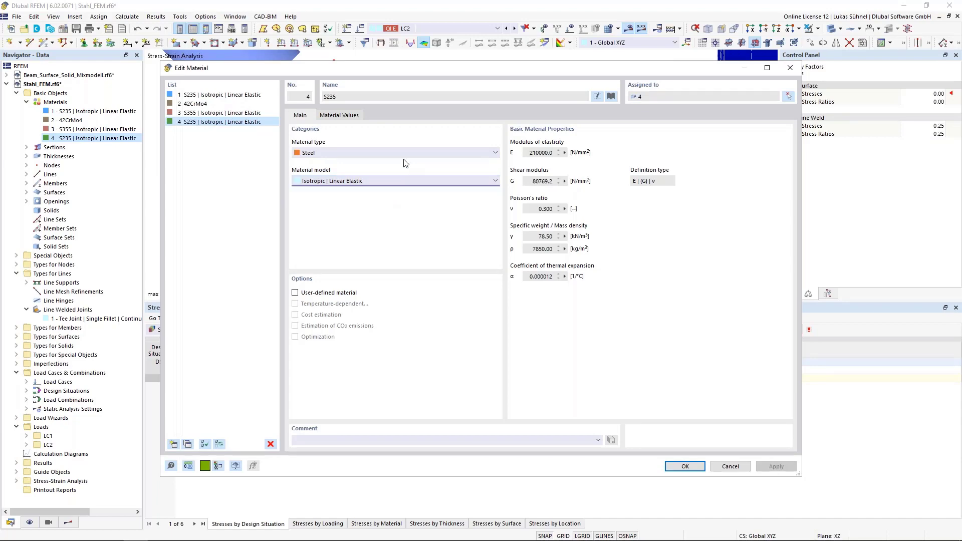
left_click(685, 466)
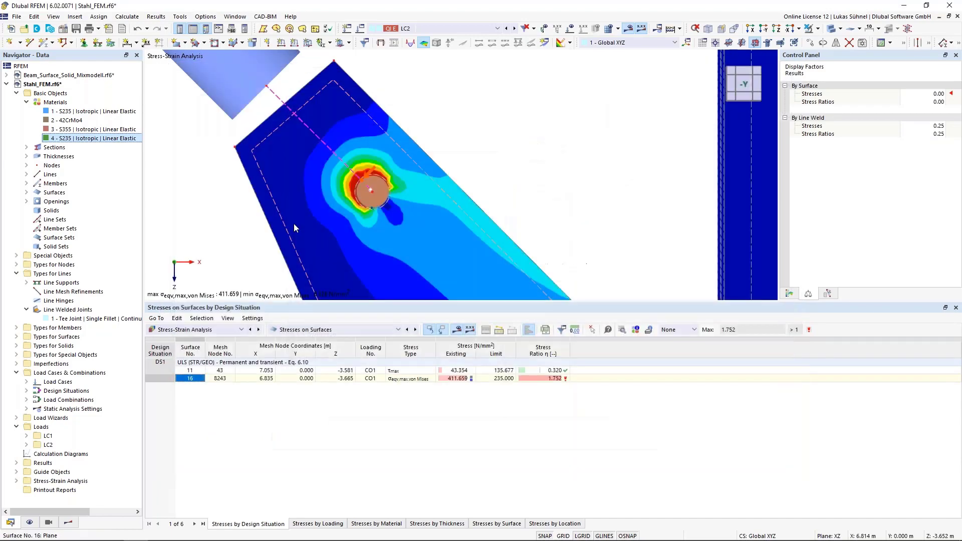
Activate the Nonlinear Material Behavior analysis add-on in the base data of the Stahl_FEM model.
right_click(22, 83)
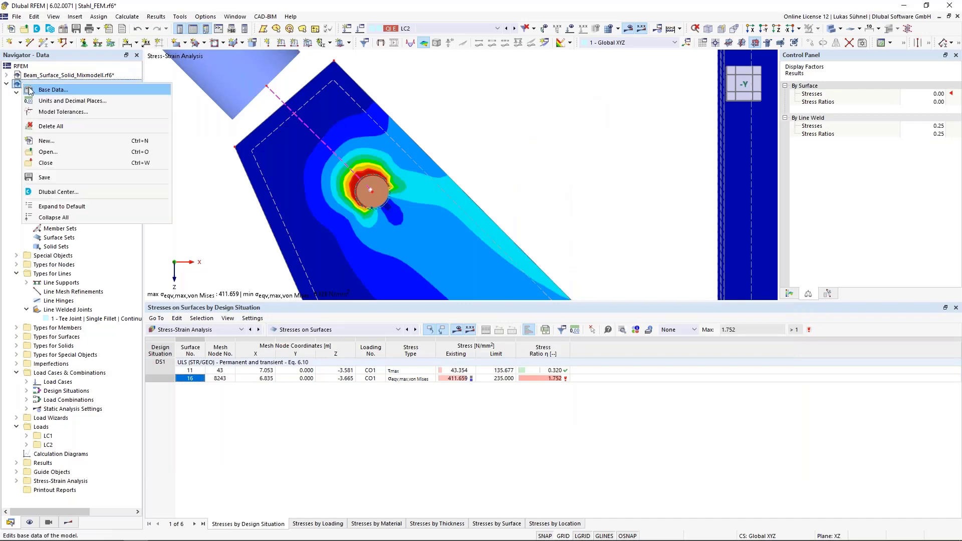
left_click(53, 91)
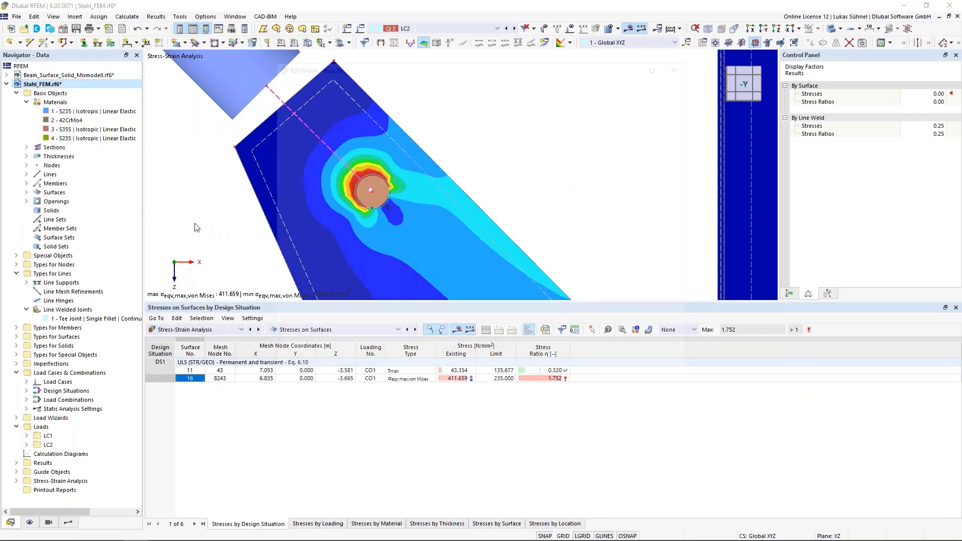
left_click(319, 81)
left_click(283, 109)
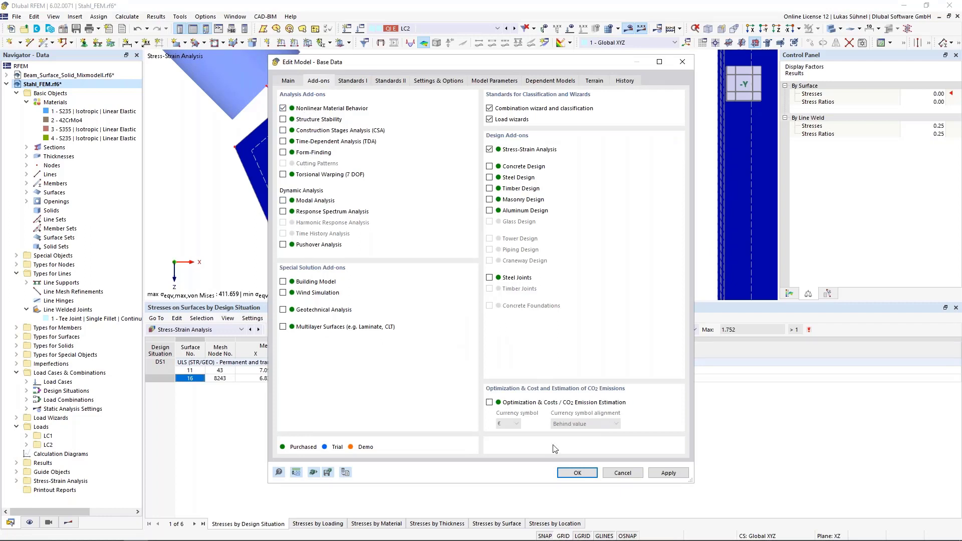
left_click(574, 473)
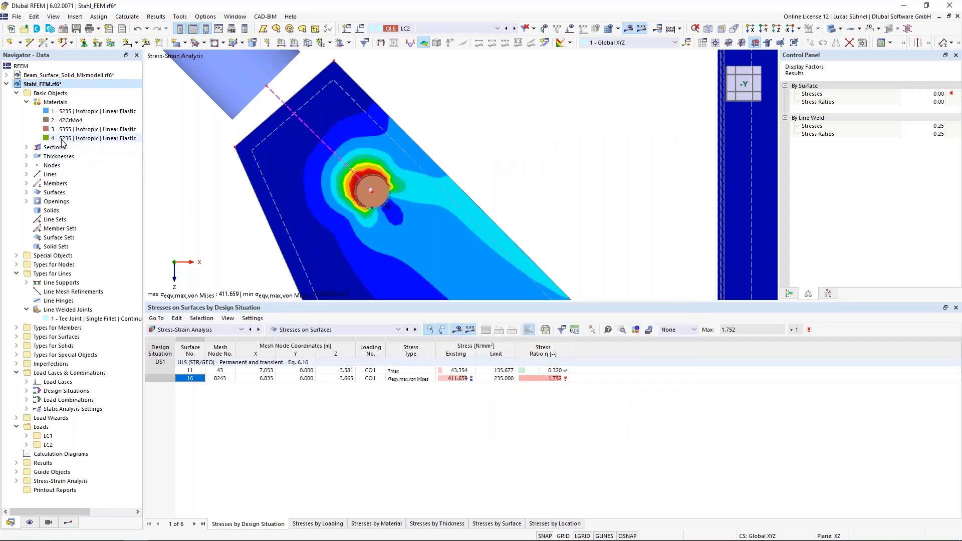
Set material 4 (S235) to the Isotropic | Plastic (Surfaces/Solids) model with the von Mises hypothesis, accepting the deletion of all results.
double_click(80, 139)
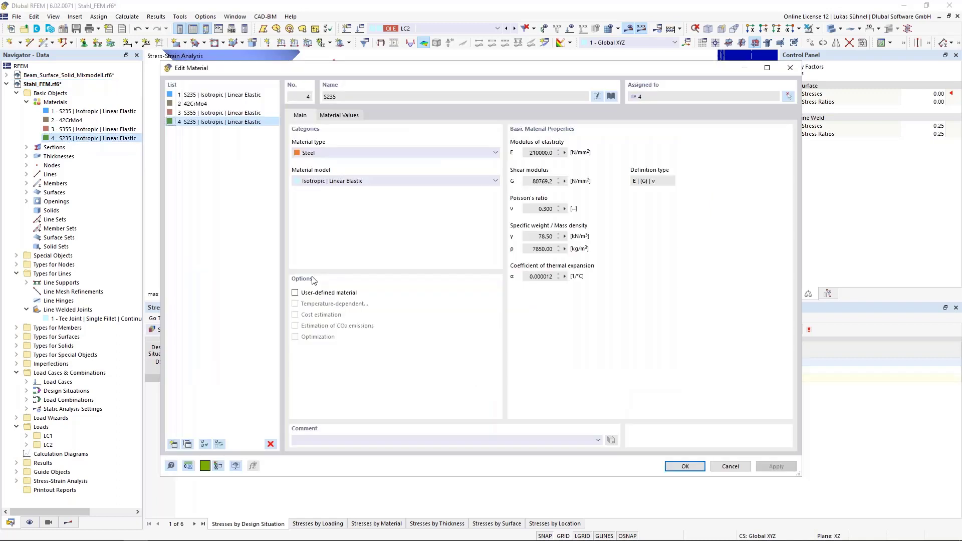
left_click(325, 182)
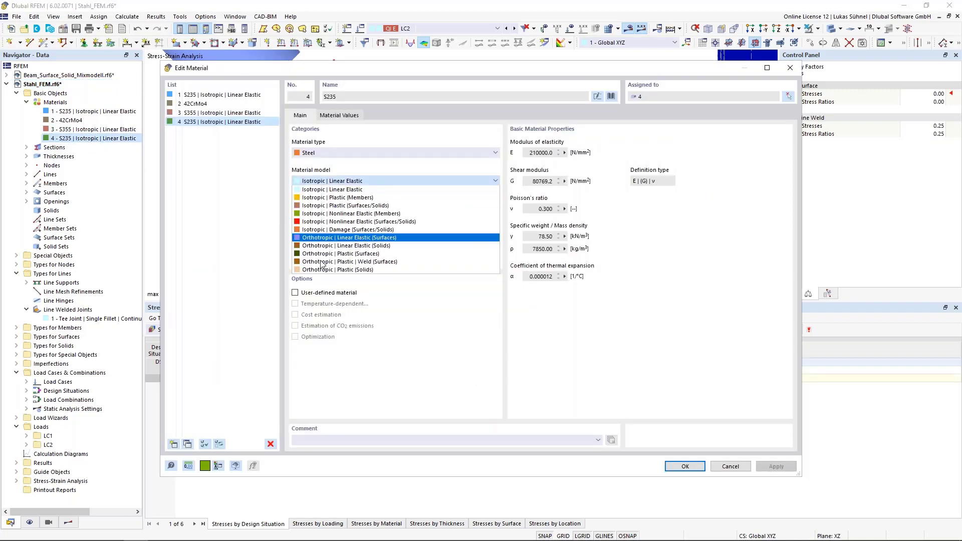
left_click(339, 206)
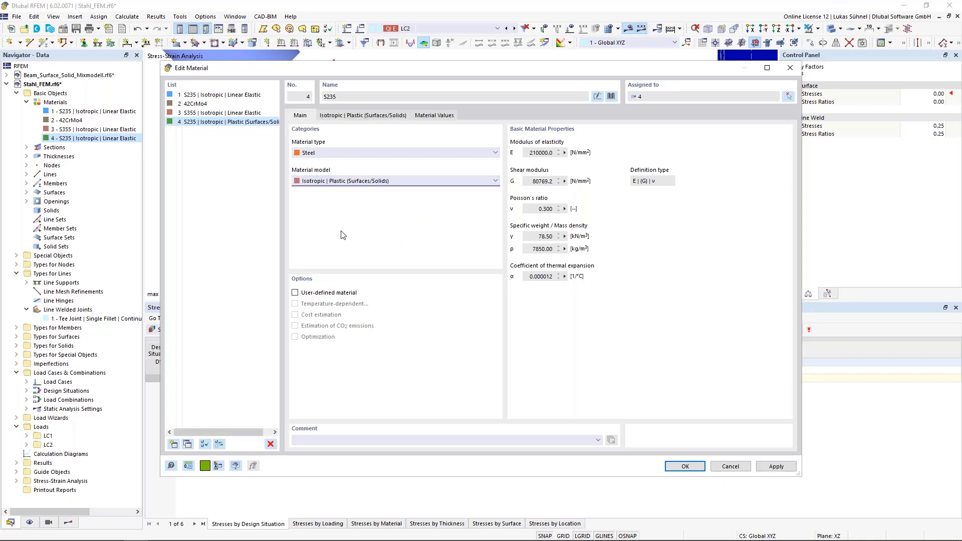
left_click(352, 116)
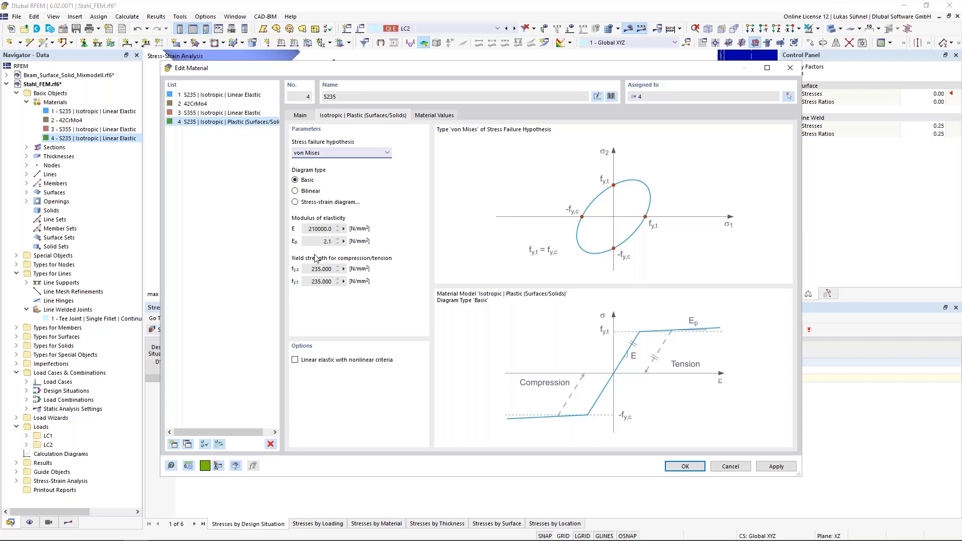
left_click(317, 154)
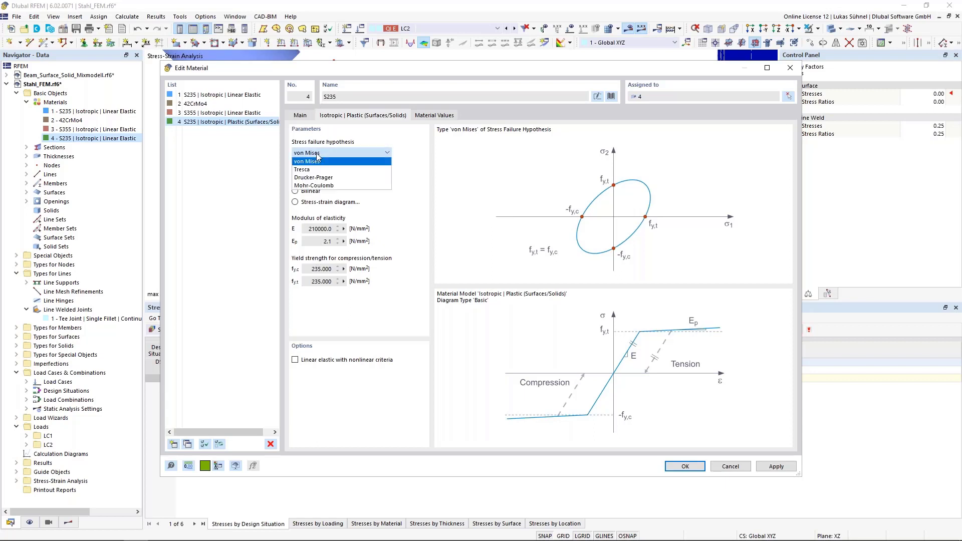
left_click(317, 156)
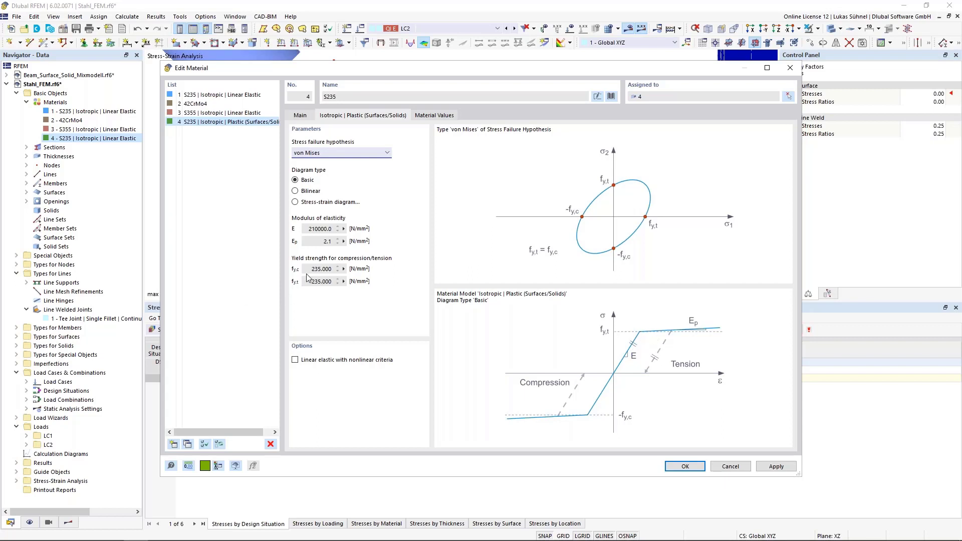
left_click(687, 468)
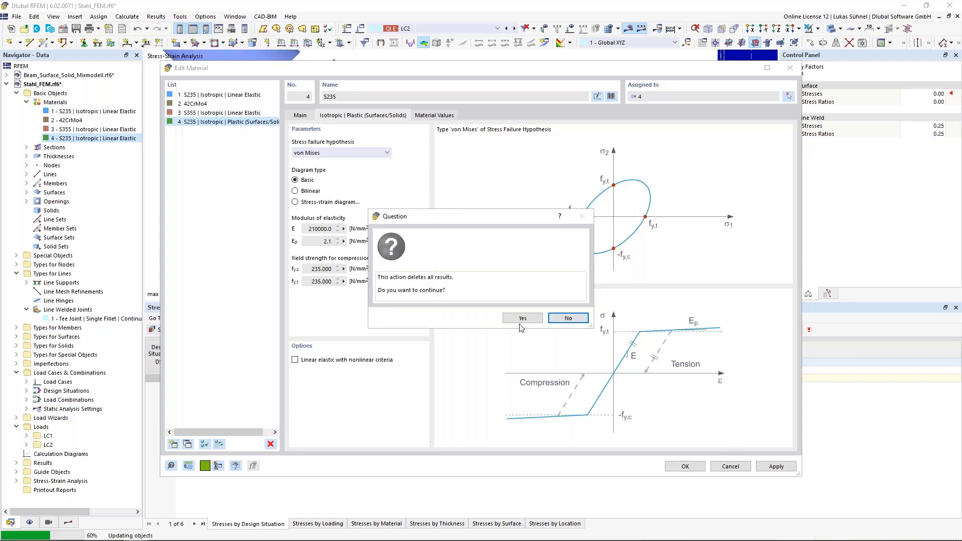
left_click(525, 316)
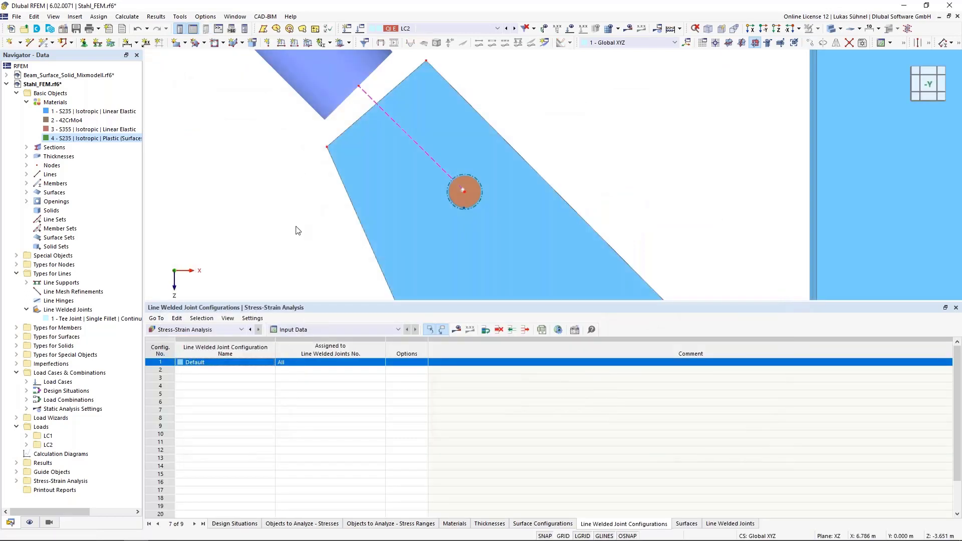
Turn on the mesh display and inspect the finite elements around the bolt hole in surface 16.
scroll(298, 231, "down", 2)
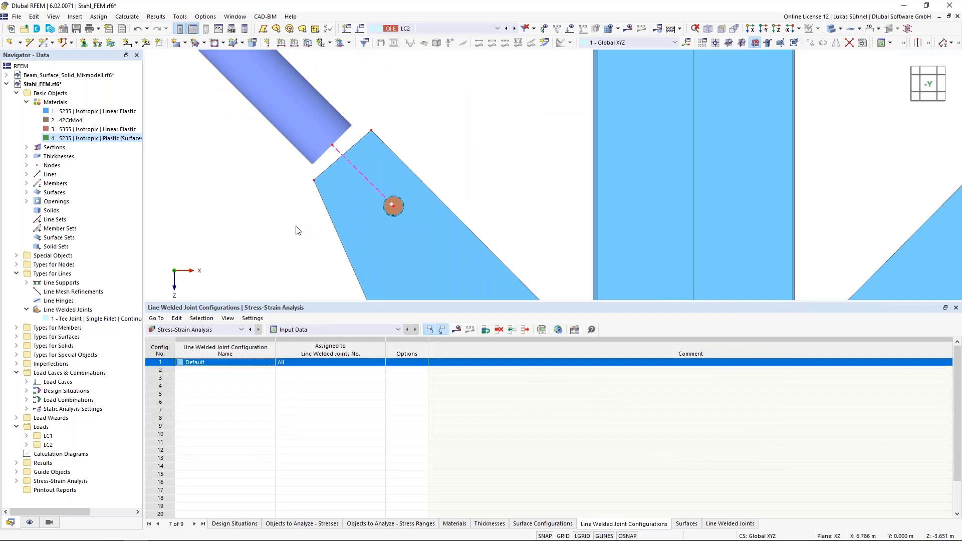
left_click(29, 522)
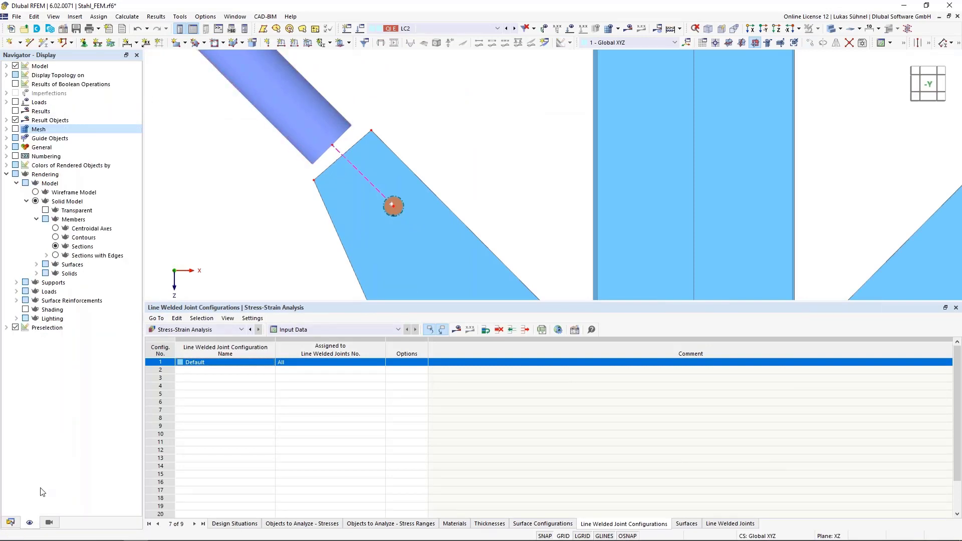
left_click(16, 130)
scroll(381, 186, "up", 3)
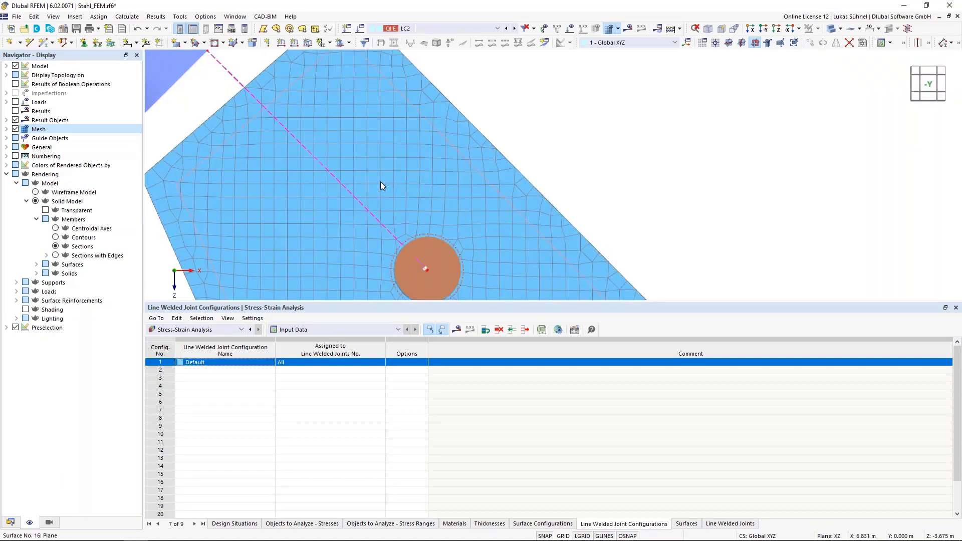
scroll(394, 222, "up", 4)
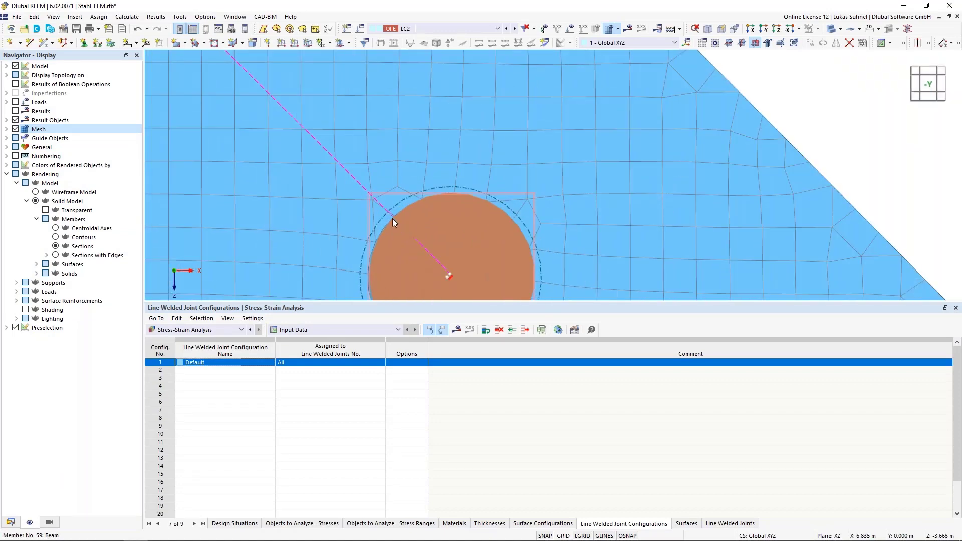
scroll(395, 211, "up", 2)
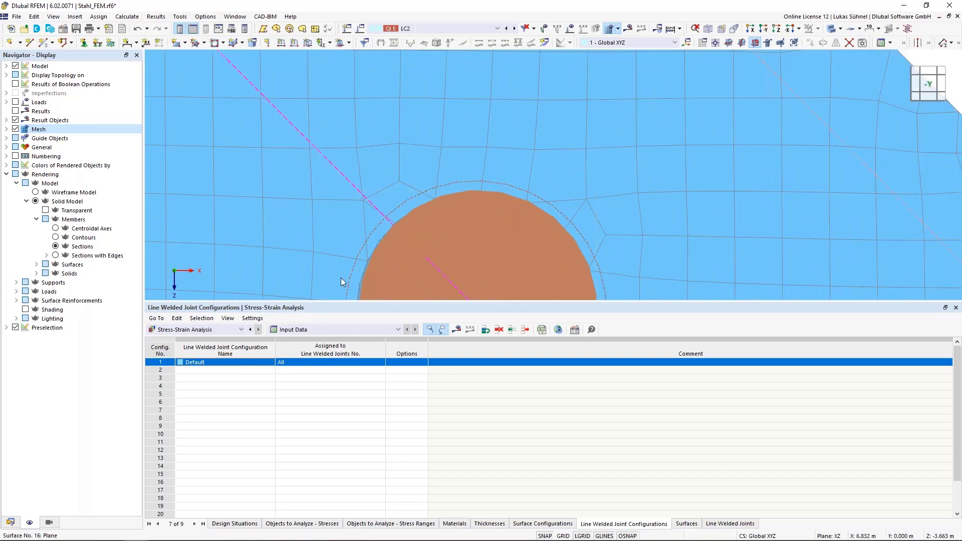
scroll(389, 252, "down", 2)
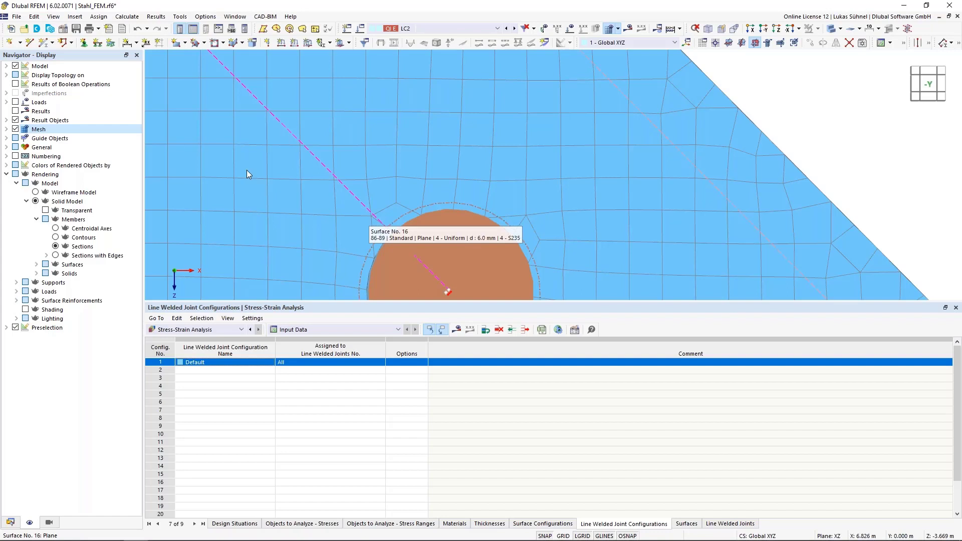
scroll(247, 170, "down", 1)
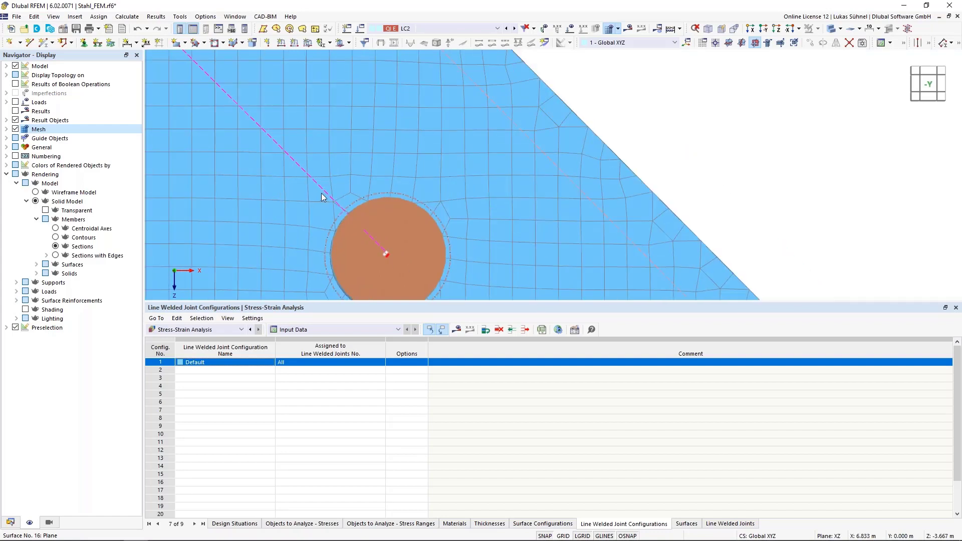
scroll(321, 196, "up", 2)
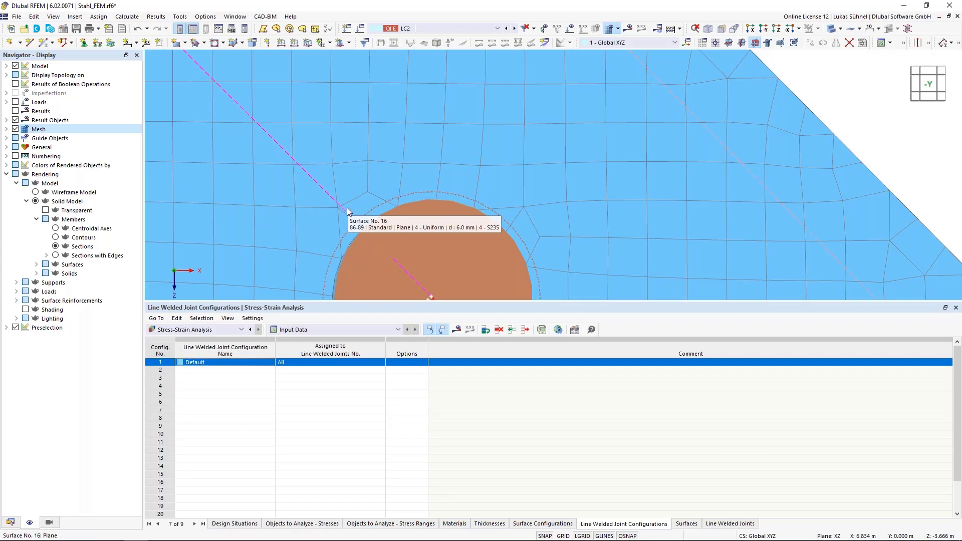
scroll(347, 209, "down", 2)
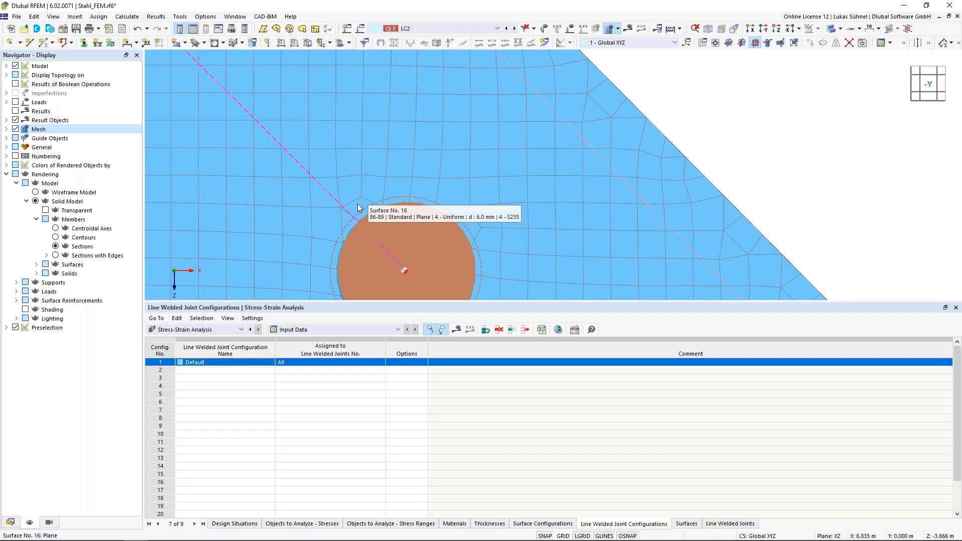
Set the result smoothing type for surfaces to Constant on mesh elements.
left_click(157, 17)
mouse_move(126, 15)
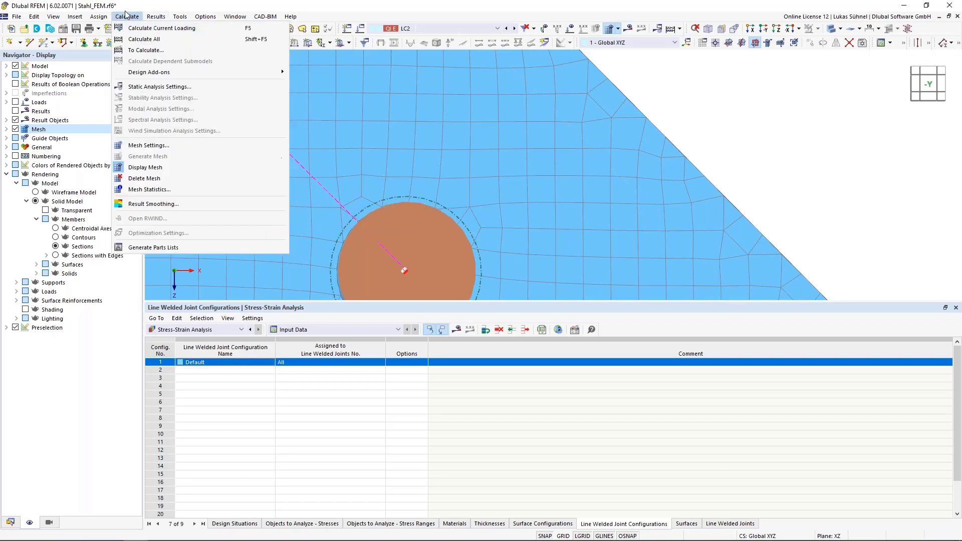
left_click(152, 205)
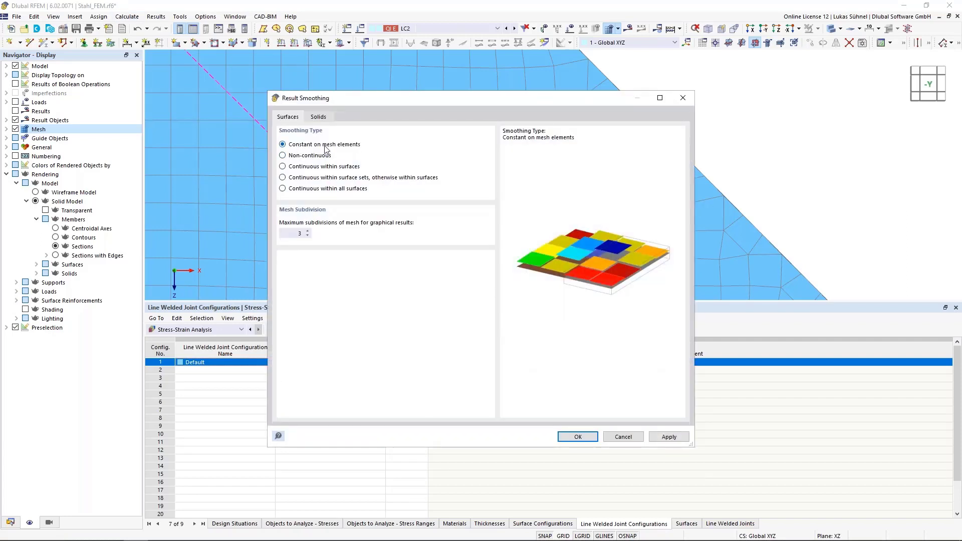
left_click(285, 178)
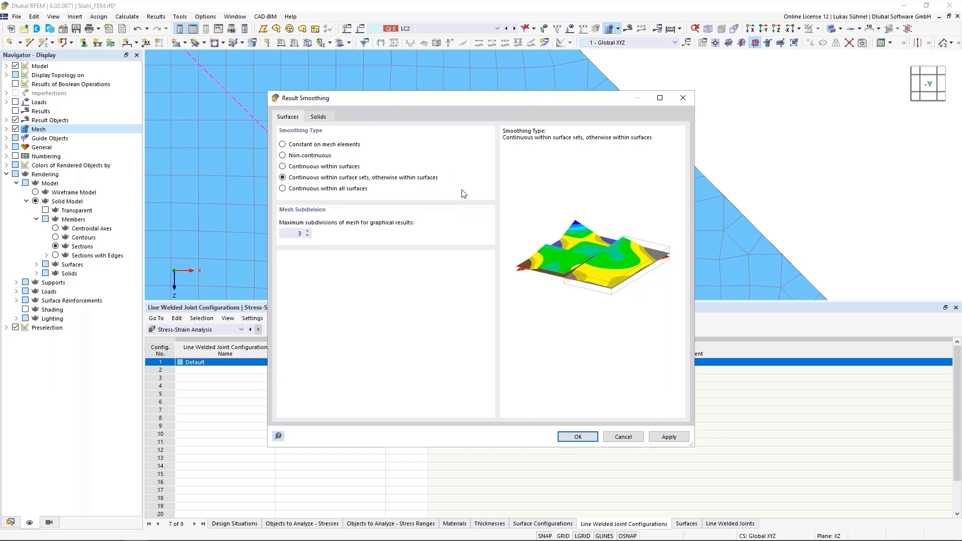
left_click_drag(469, 103, 726, 95)
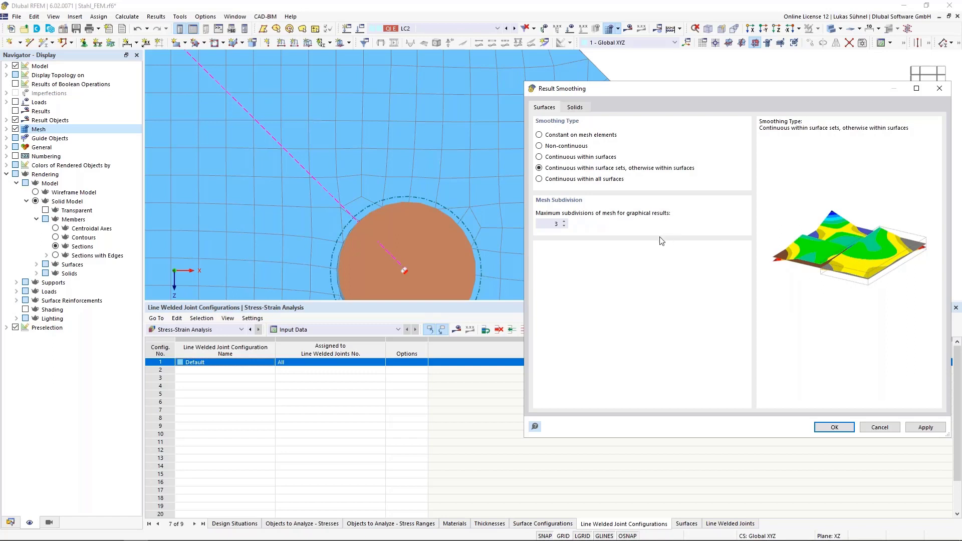
left_click(565, 138)
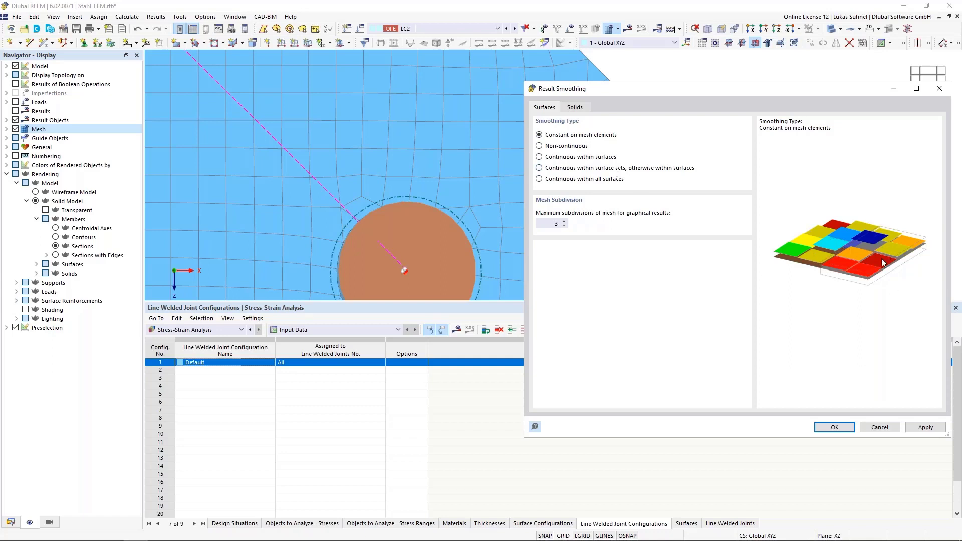
left_click(835, 427)
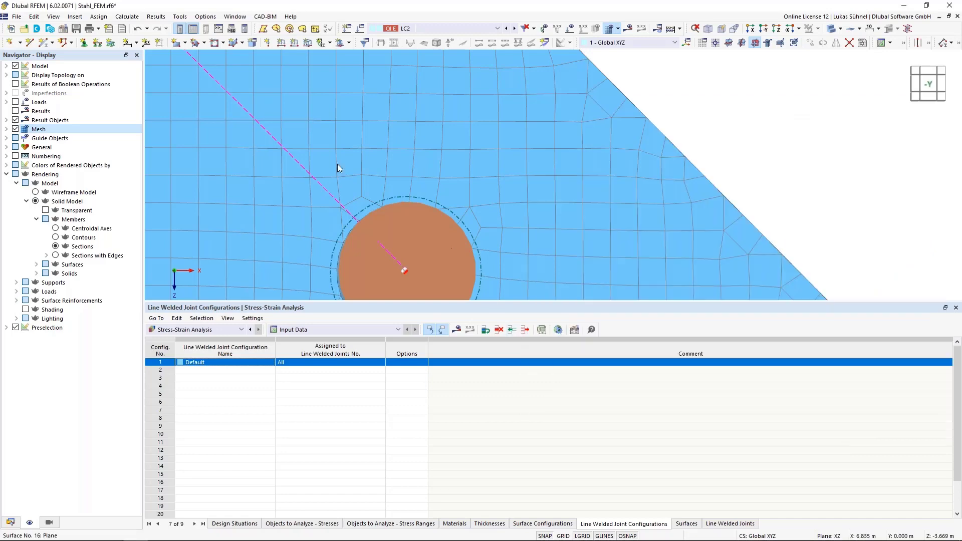
Set the surface smoothing to Constant on mesh elements in the global settings of the Stress-Strain Analysis.
scroll(338, 164, "down", 2)
left_click(126, 17)
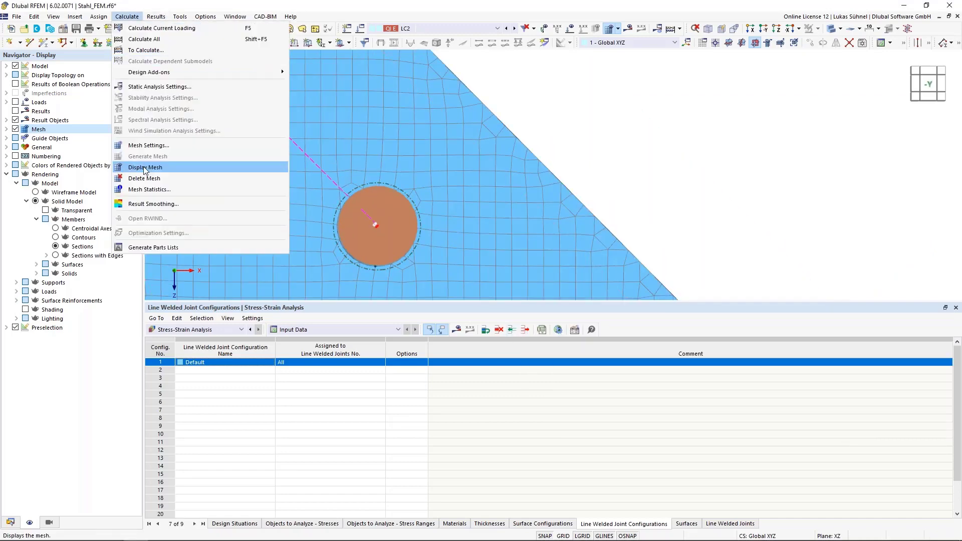
left_click(670, 154)
scroll(536, 189, "down", 2)
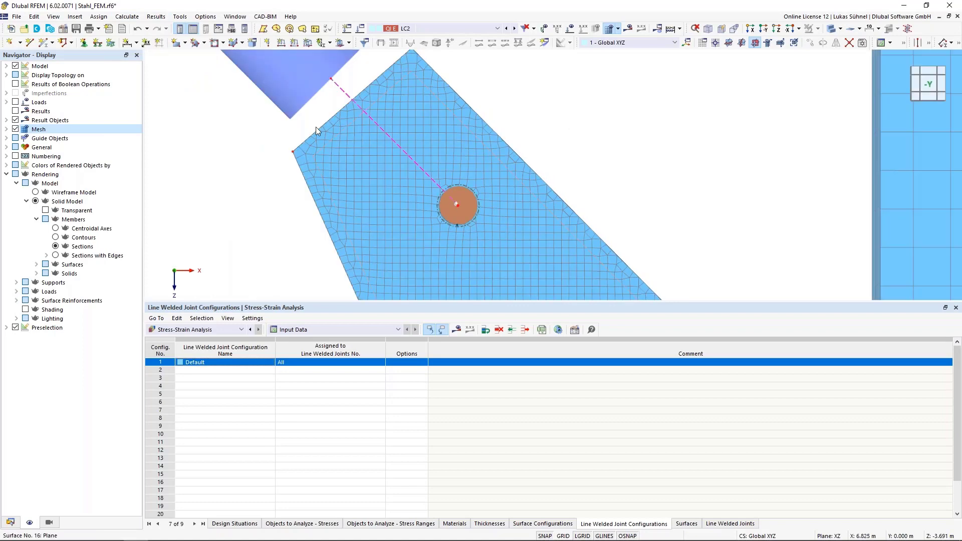
left_click(10, 523)
right_click(52, 480)
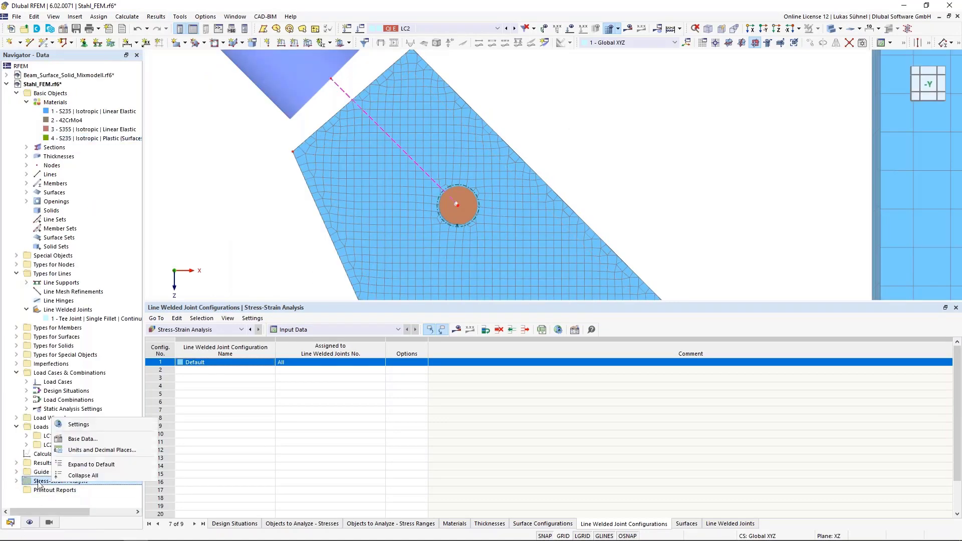
right_click(38, 483)
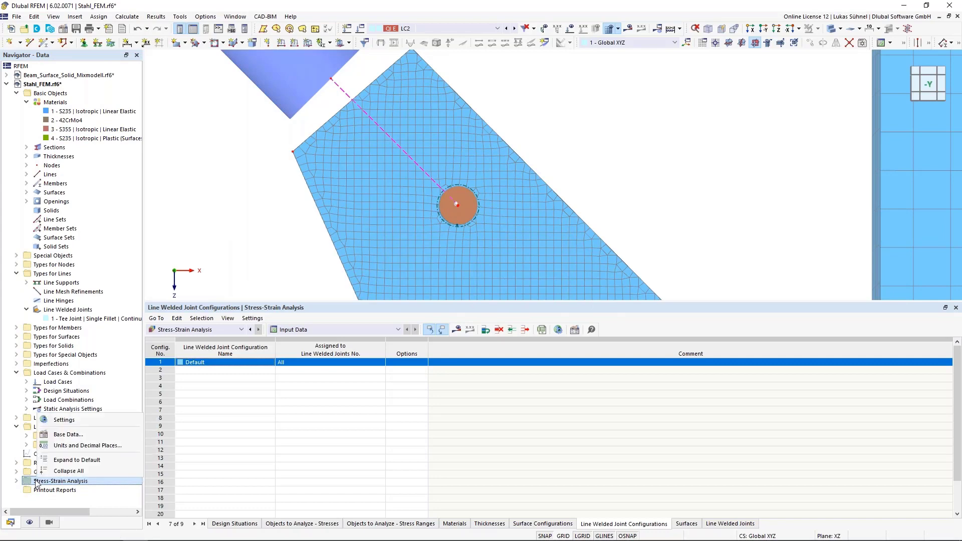
left_click(61, 425)
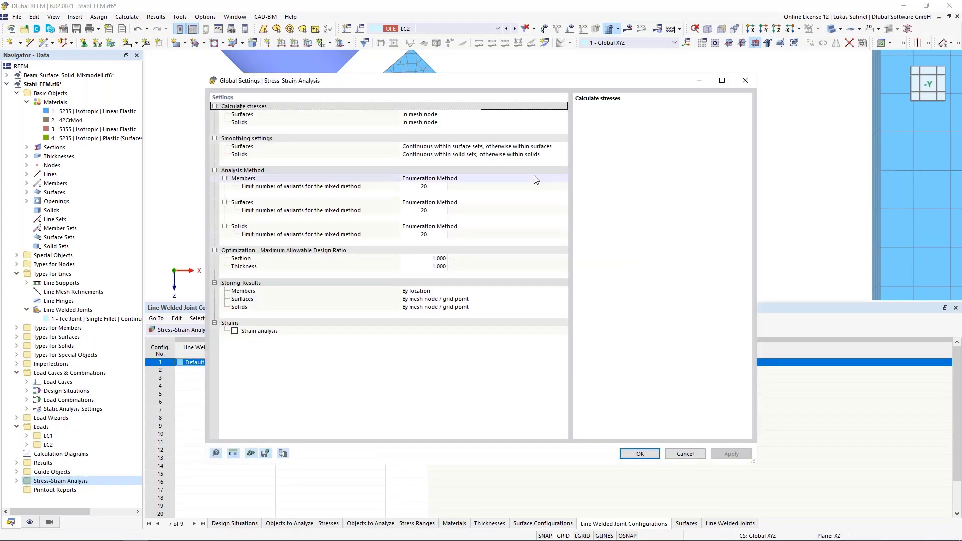
left_click(542, 146)
left_click(563, 146)
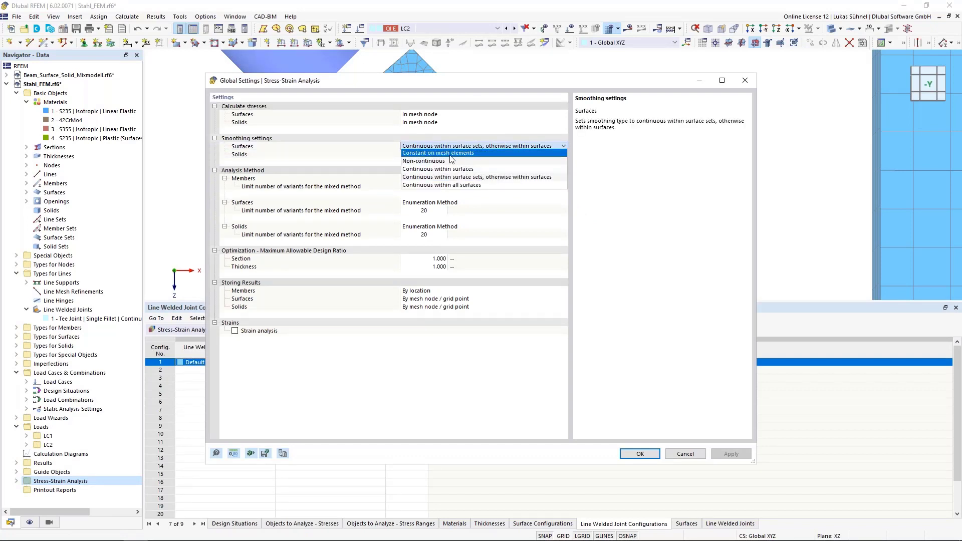
left_click(436, 157)
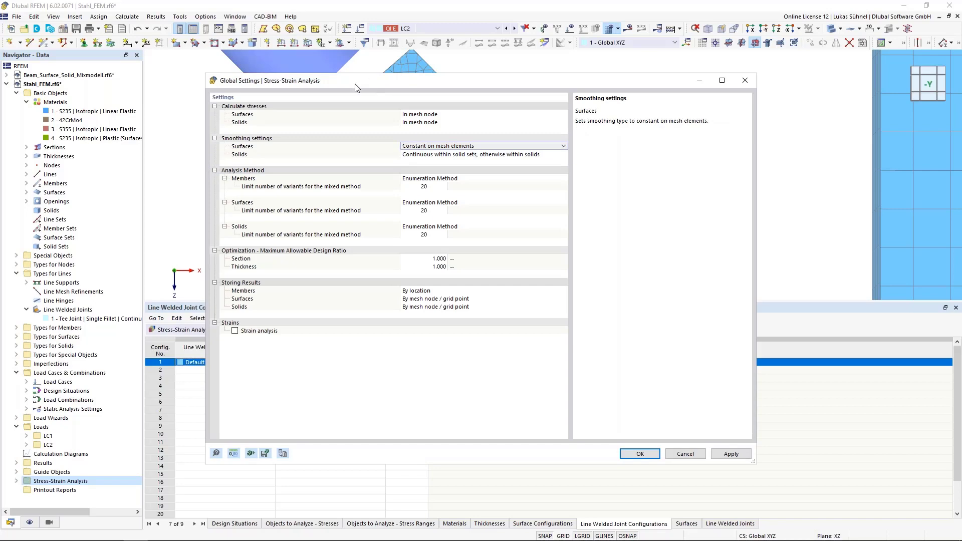
Activate the strain analysis in the Stress-Strain Analysis global settings and accept them.
left_click_drag(357, 87, 685, 77)
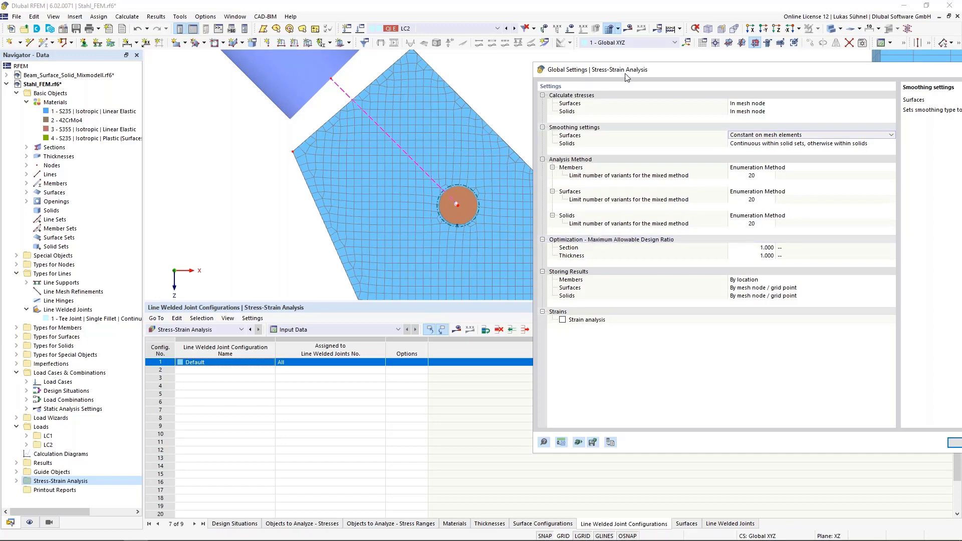
left_click_drag(637, 80, 480, 65)
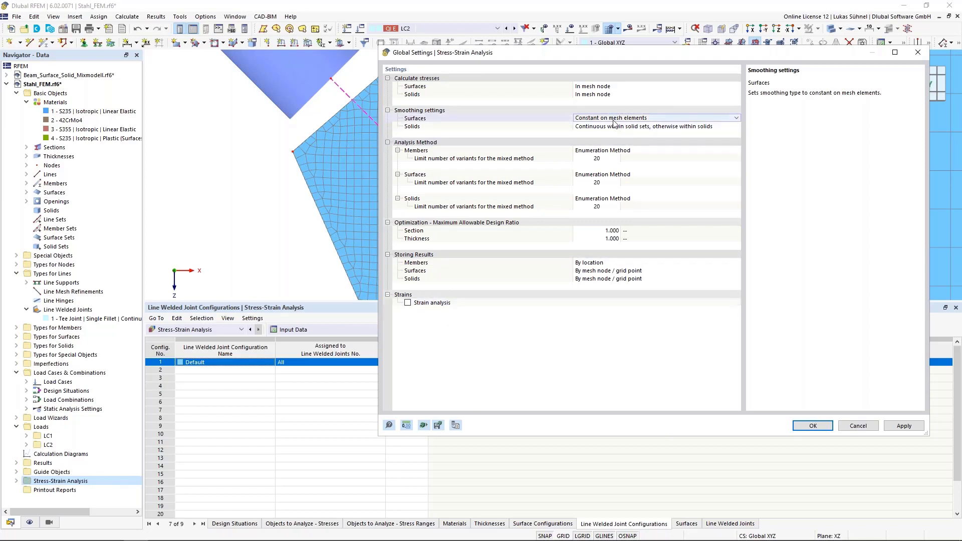
left_click(407, 302)
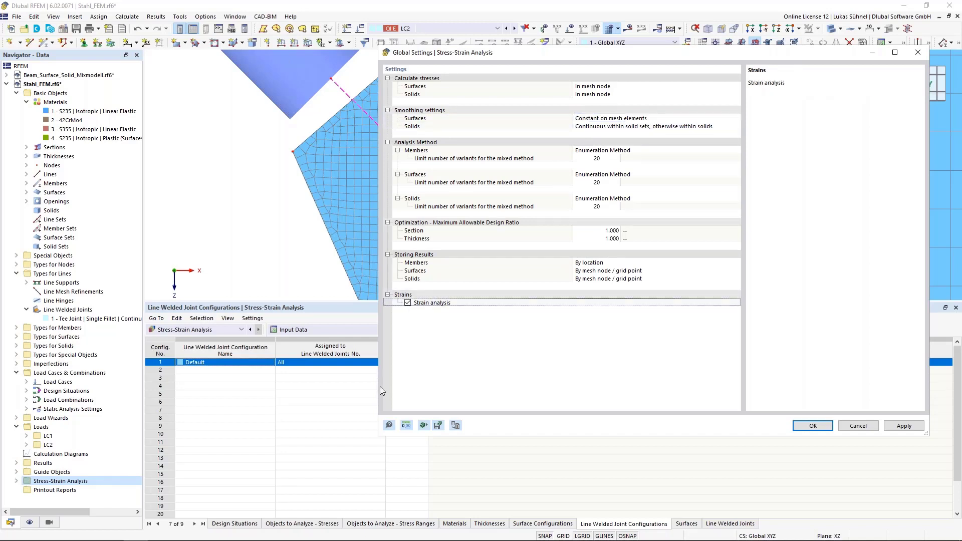
left_click(813, 426)
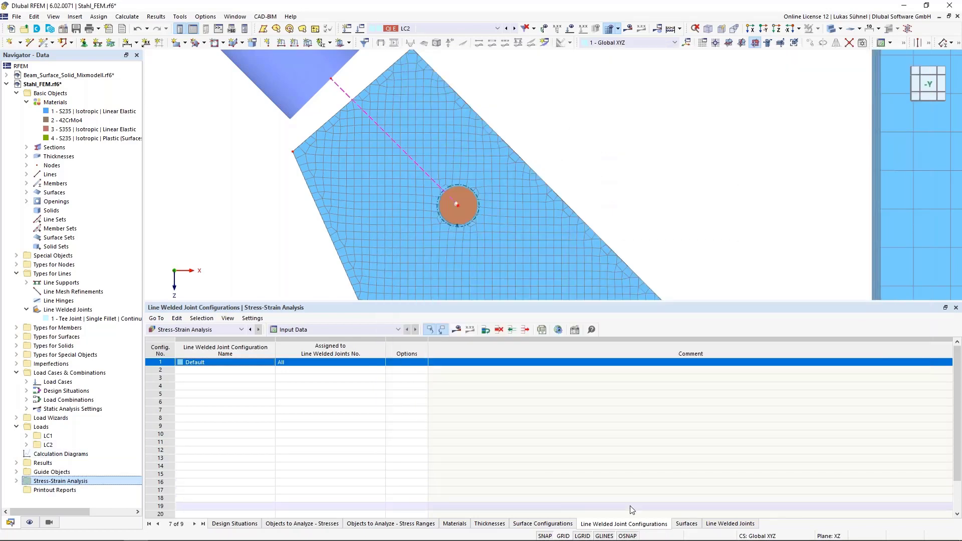
Limit the strains to calculate in the Default surface configuration to the equivalent strain ε Mises only.
left_click(547, 523)
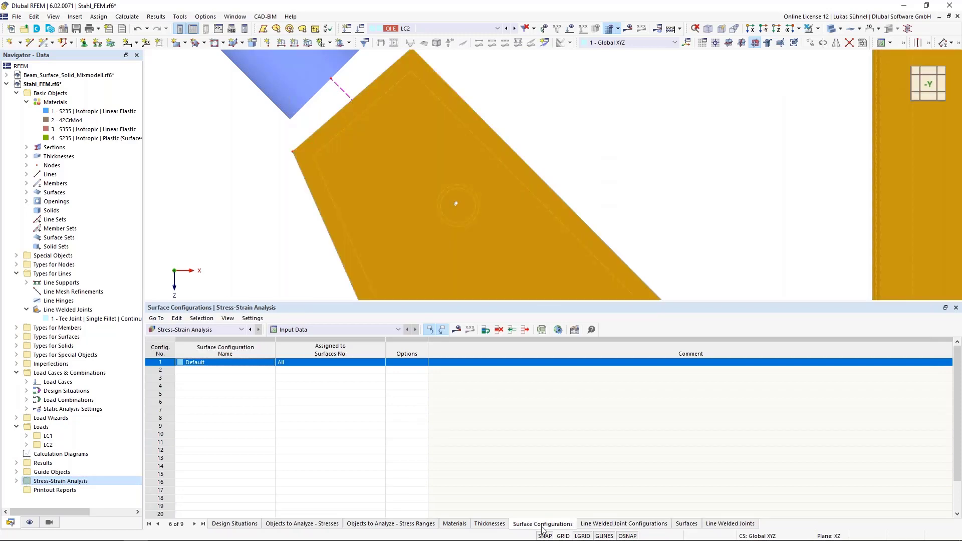
double_click(151, 363)
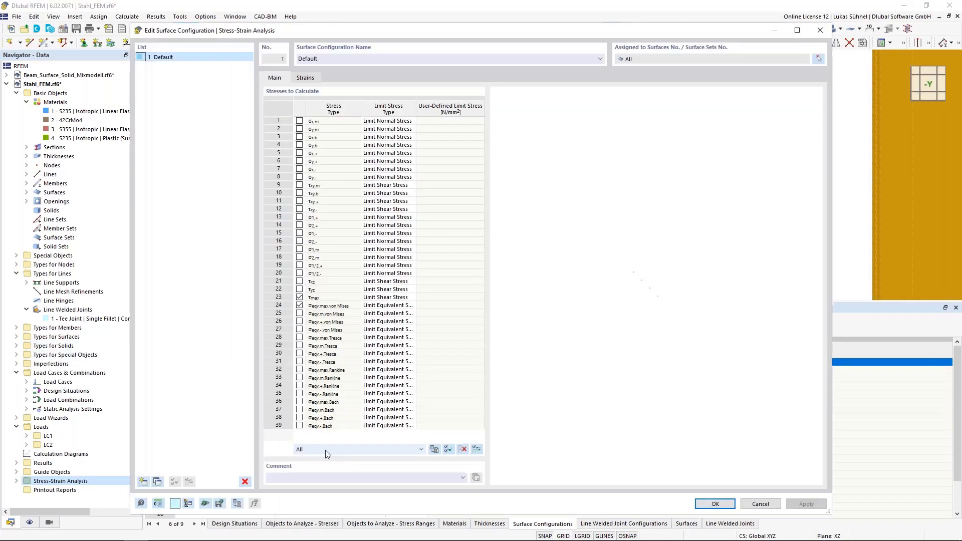
left_click(303, 79)
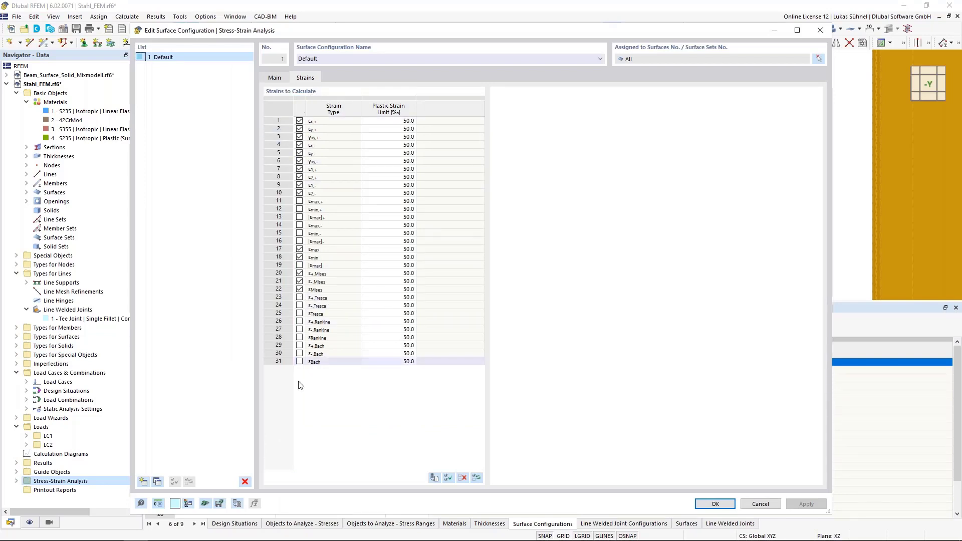
left_click(462, 478)
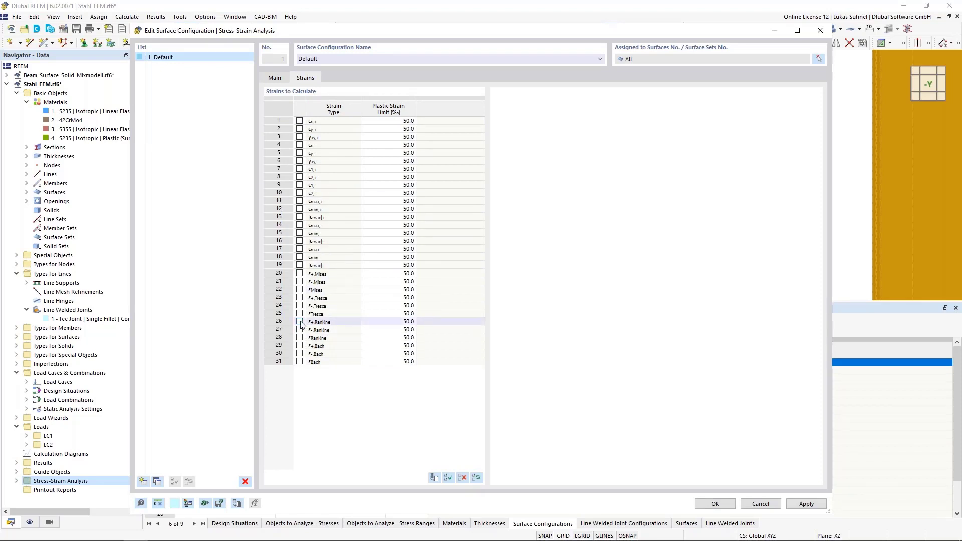
left_click(293, 289)
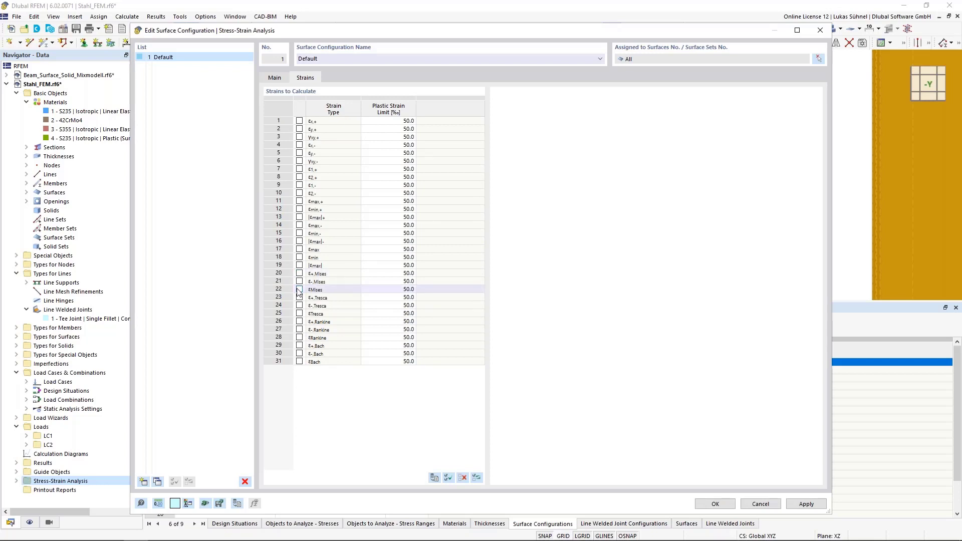
left_click(299, 290)
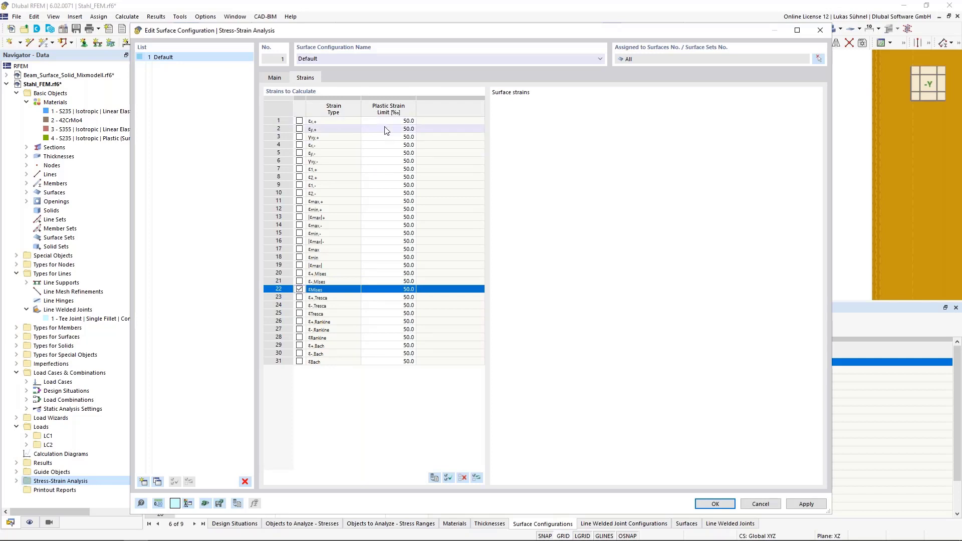
left_click(393, 291)
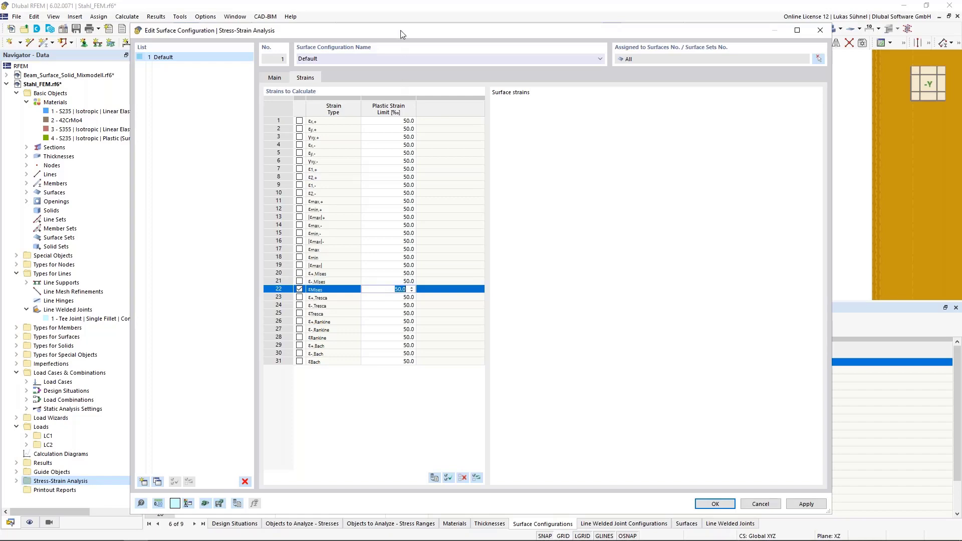
left_click_drag(403, 34, 383, 55)
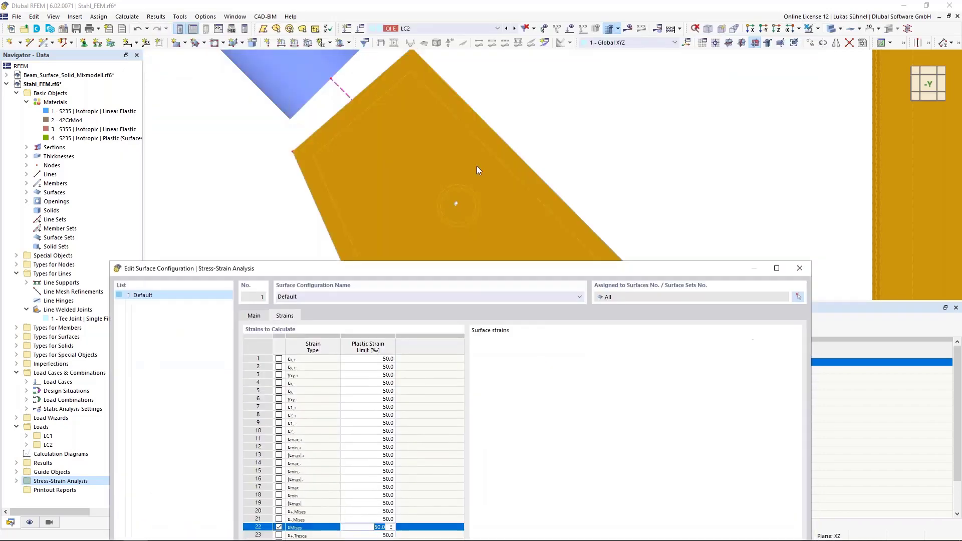
left_click(696, 523)
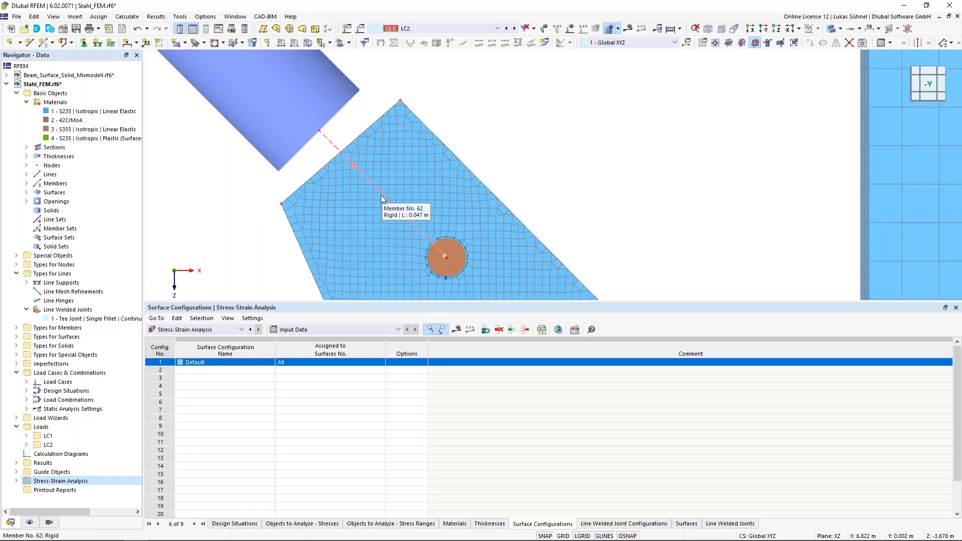
Run the stress-strain analysis calculation of the truss joint with the new material and smoothing settings.
scroll(389, 187, "down", 2)
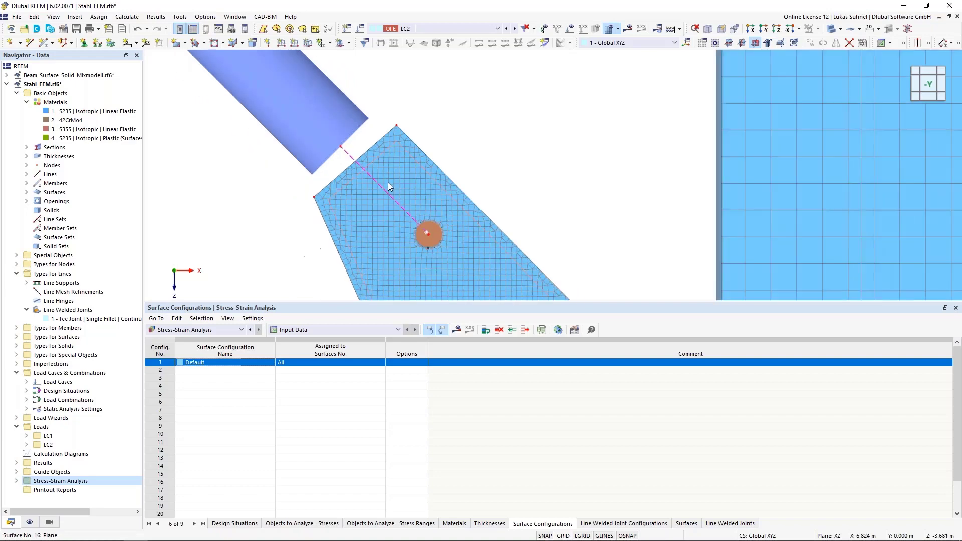
scroll(408, 129, "down", 3)
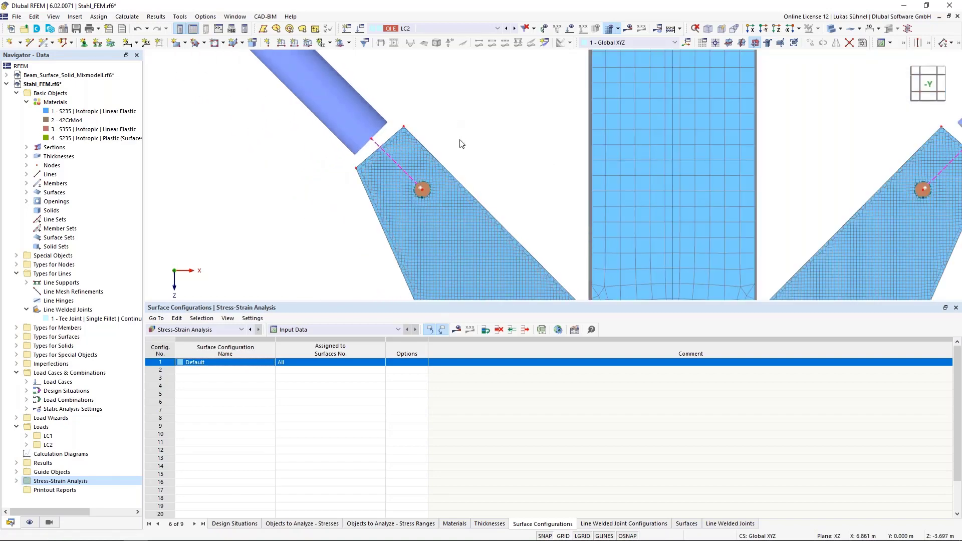
scroll(463, 144, "down", 3)
scroll(369, 125, "down", 2)
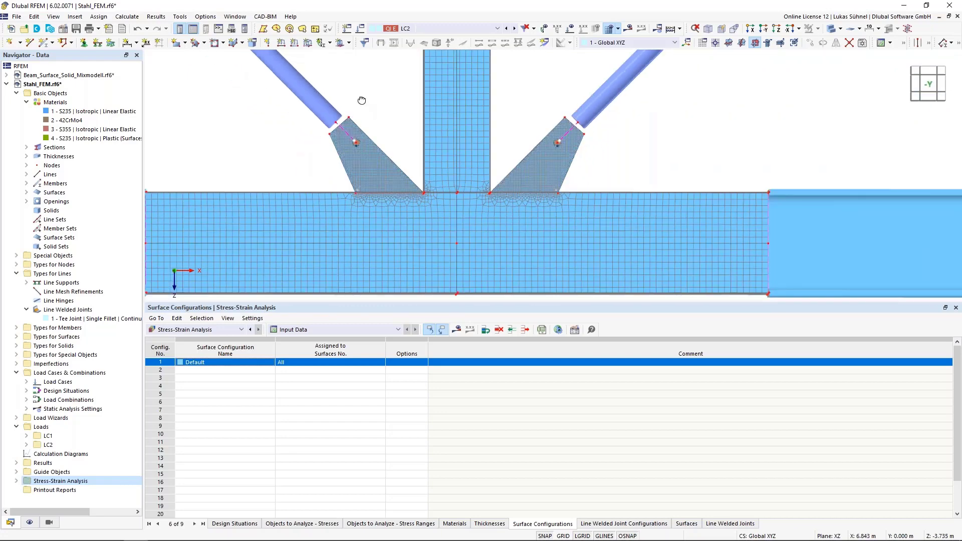
middle_click_drag(365, 99, 399, 132, "ctrl")
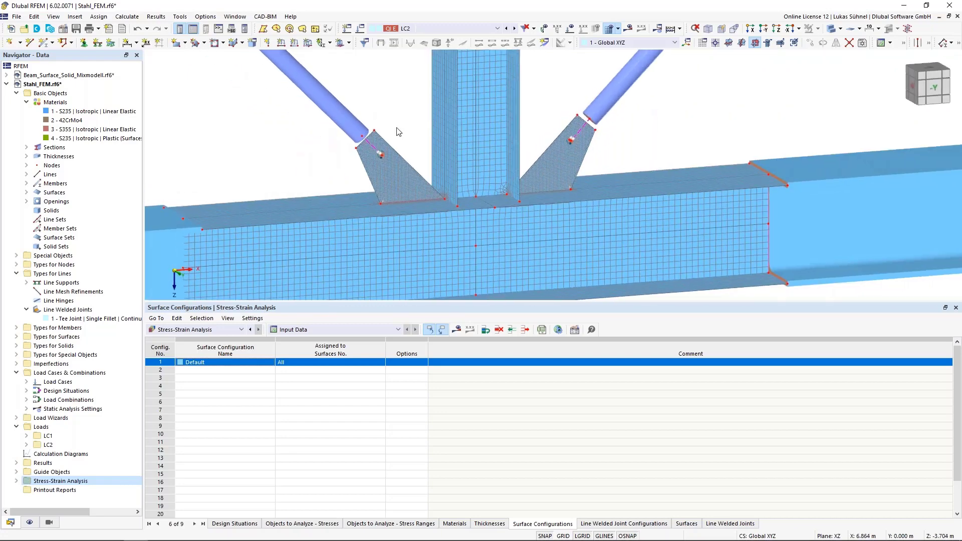
scroll(398, 132, "down", 3)
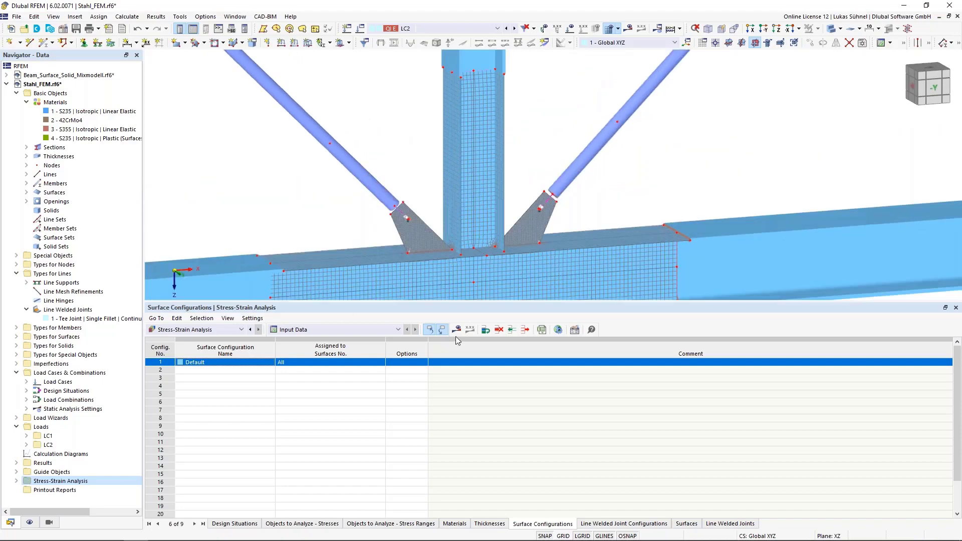
left_click(457, 330)
left_click(529, 319)
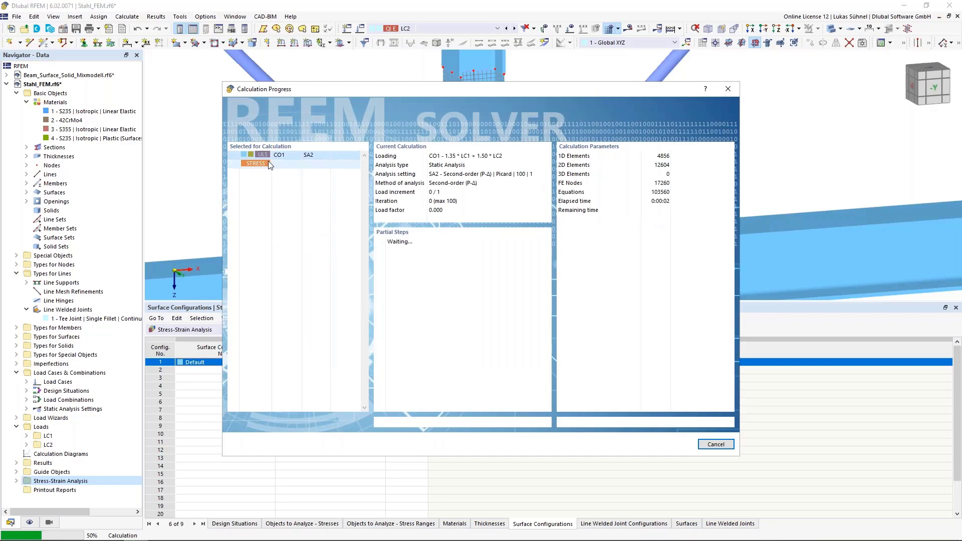
left_click_drag(327, 91, 603, 149)
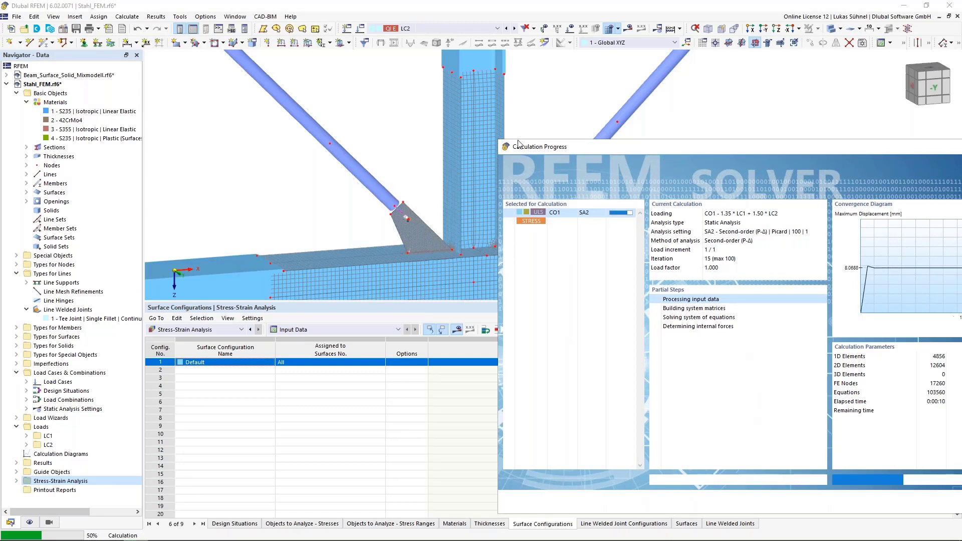
left_click_drag(522, 146, 359, 142)
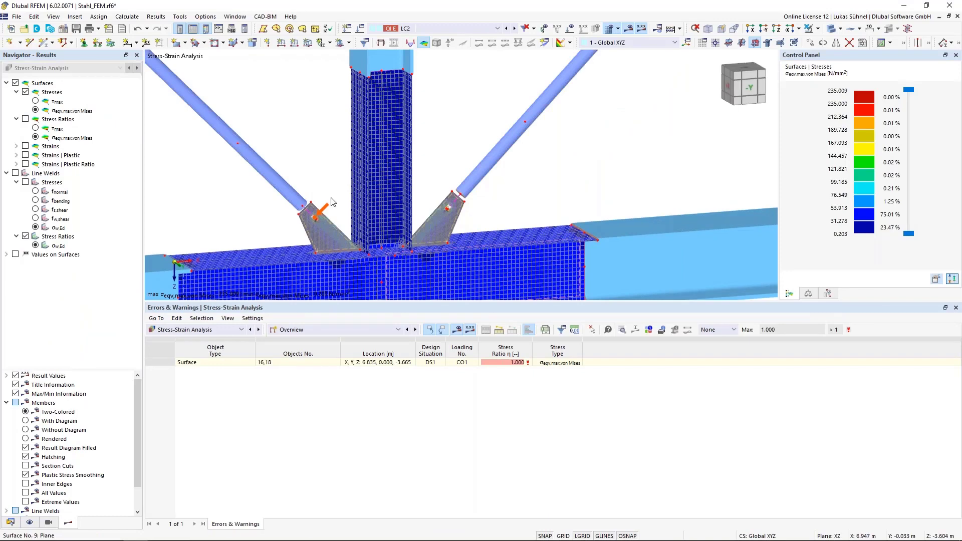
Show the Stresses on Surfaces results and examine the governing von Mises stress and stress ratio of surface 16.
left_click(30, 523)
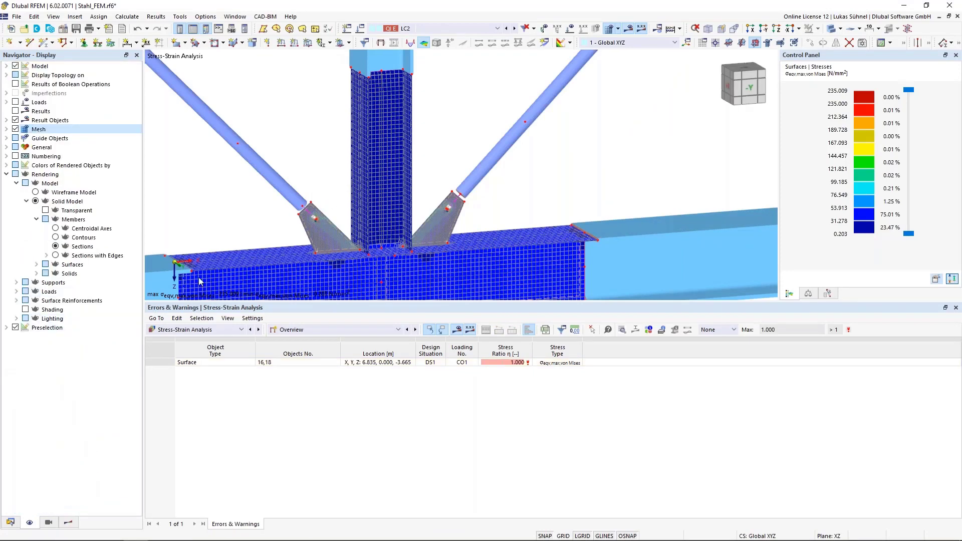
scroll(317, 226, "up", 5)
middle_click_drag(348, 176, 363, 172)
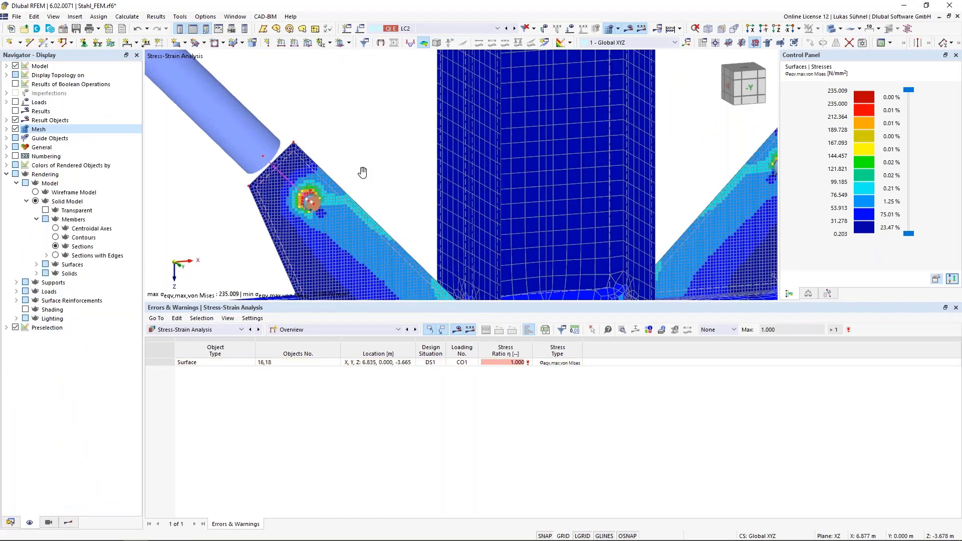
scroll(335, 151, "down", 5)
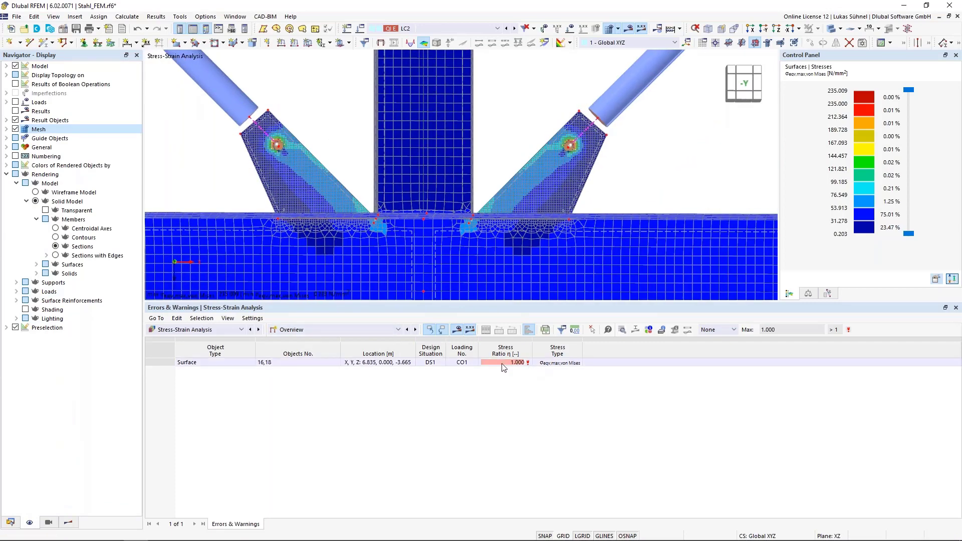
left_click(354, 331)
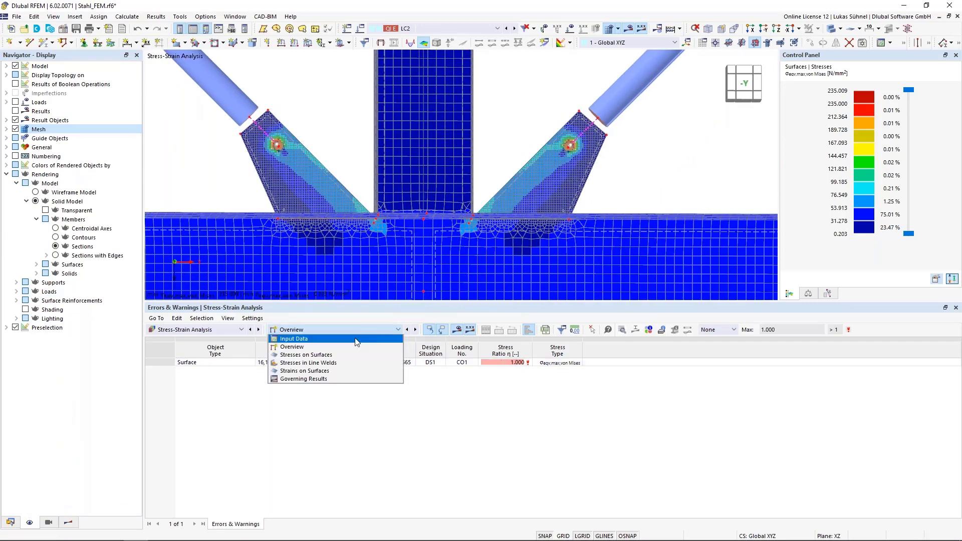
left_click(357, 355)
left_click(469, 379)
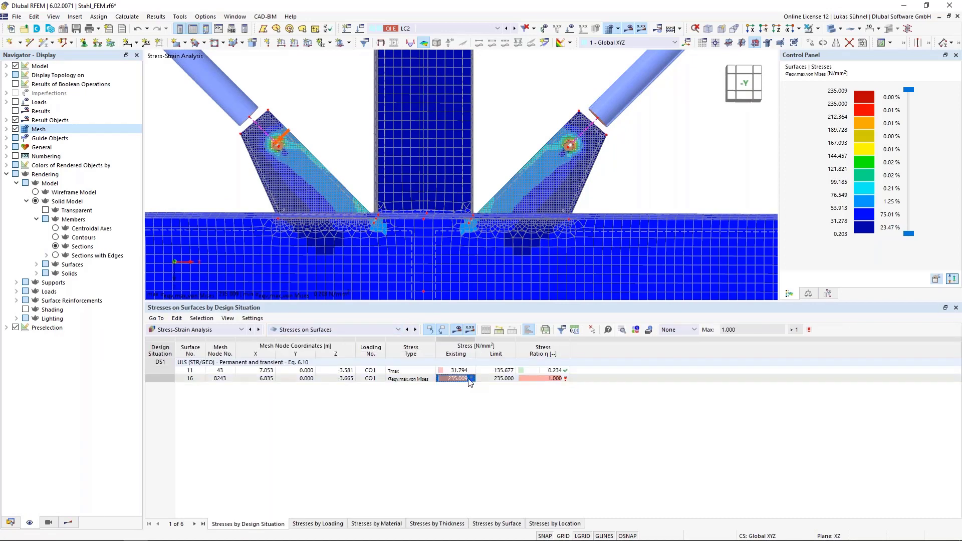
left_click(525, 377)
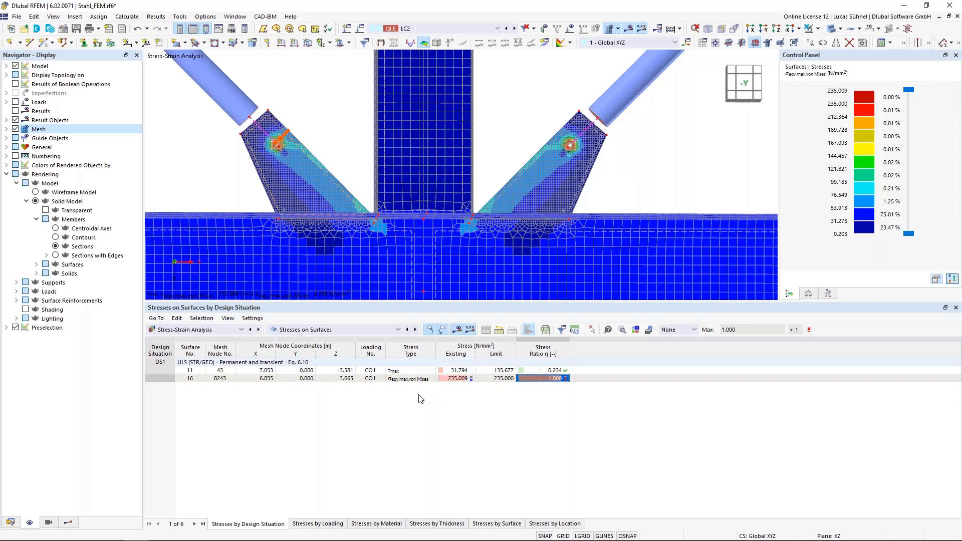
Examine the von Mises stress distribution in the mesh elements around the bolt hole of gusset surface 16.
scroll(273, 133, "up", 5)
scroll(286, 184, "up", 3)
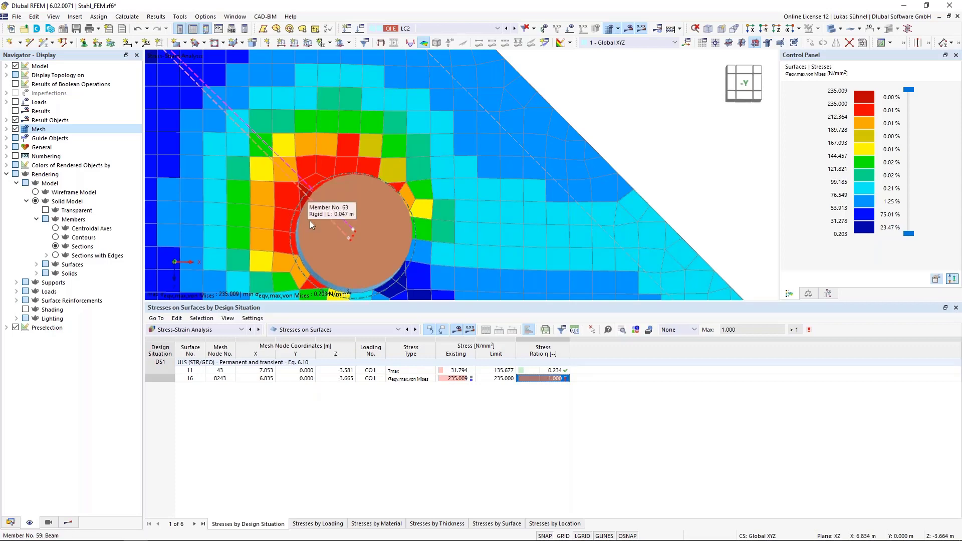
scroll(311, 238, "down", 4)
scroll(311, 239, "up", 1)
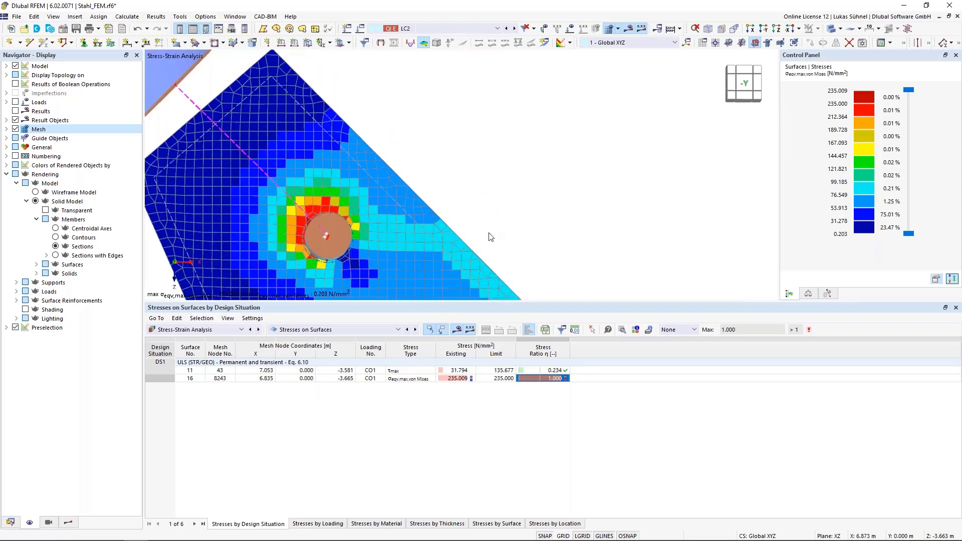
scroll(424, 166, "down", 2)
scroll(390, 190, "up", 1)
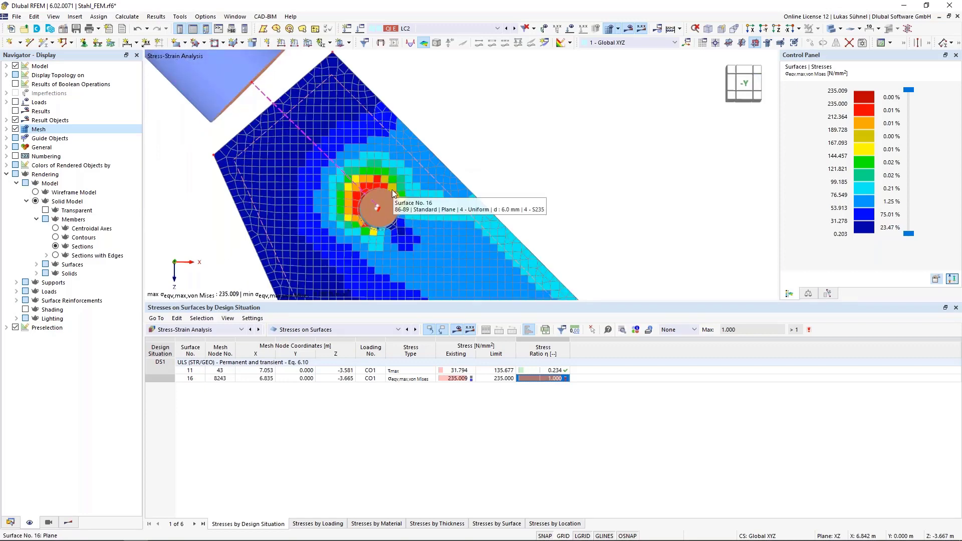
Show the Strains on Surfaces results and check the existing ε Mises strain of surface 18.
left_click(72, 522)
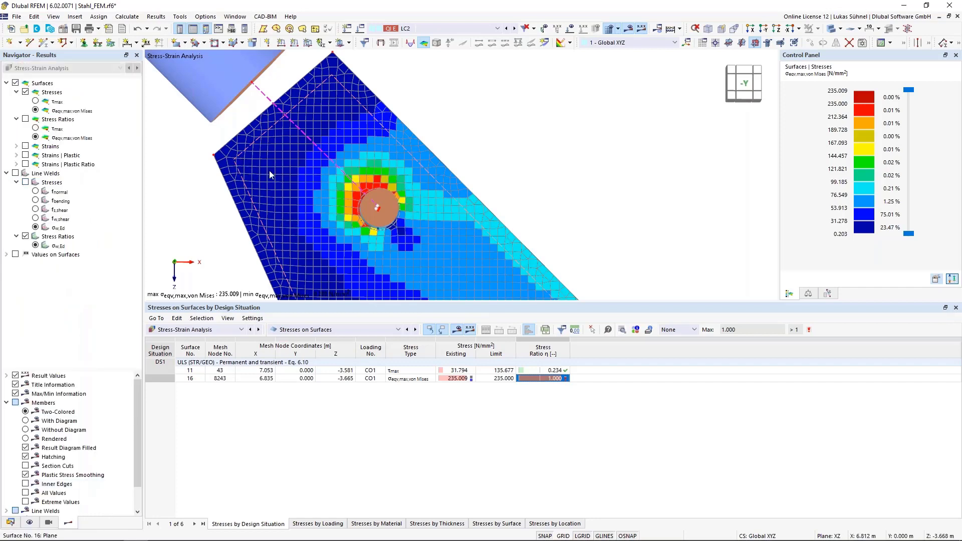
left_click(296, 332)
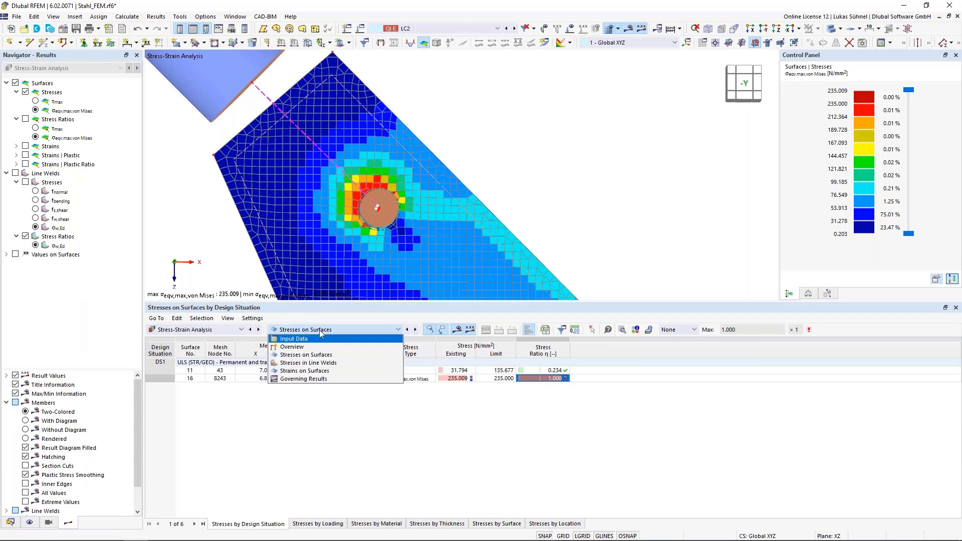
left_click(291, 378)
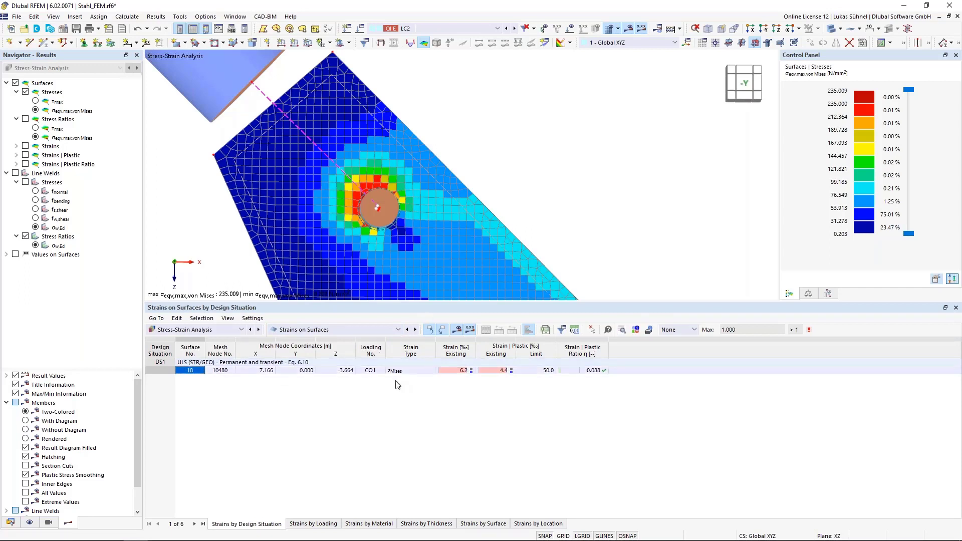
left_click(456, 370)
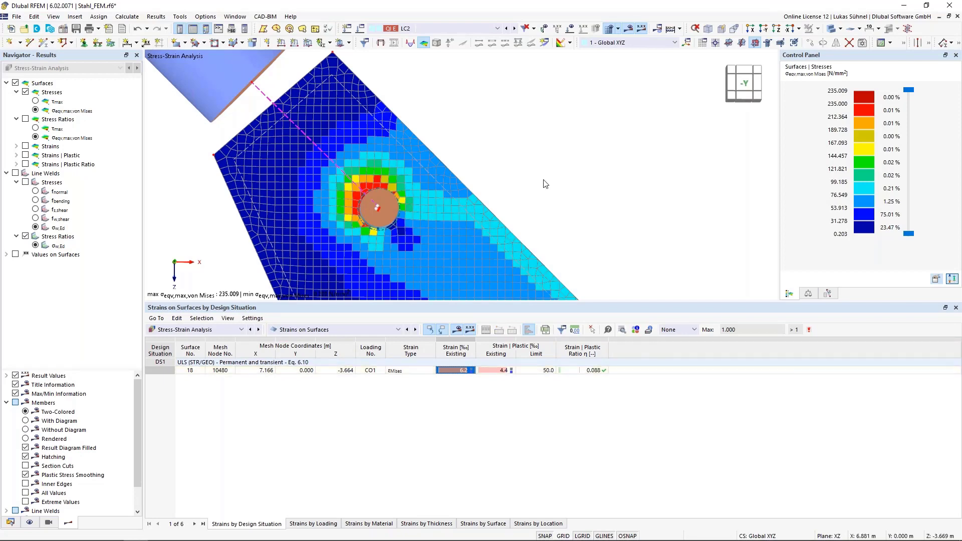
Display the total surface strains on the truss joint and examine them around the bolt hole of gusset surface 16.
scroll(504, 141, "down", 3)
scroll(506, 131, "down", 4)
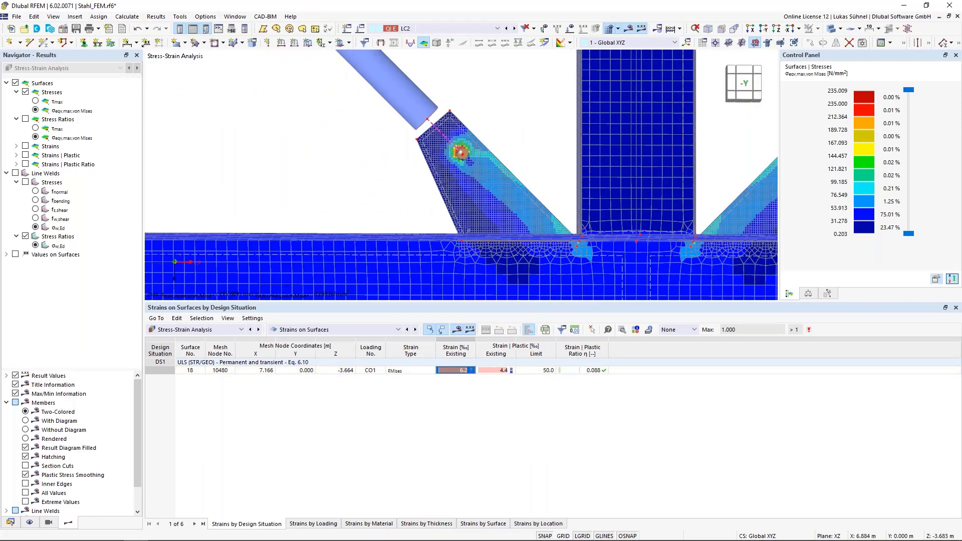
middle_click_drag(517, 133, 412, 152, "ctrl")
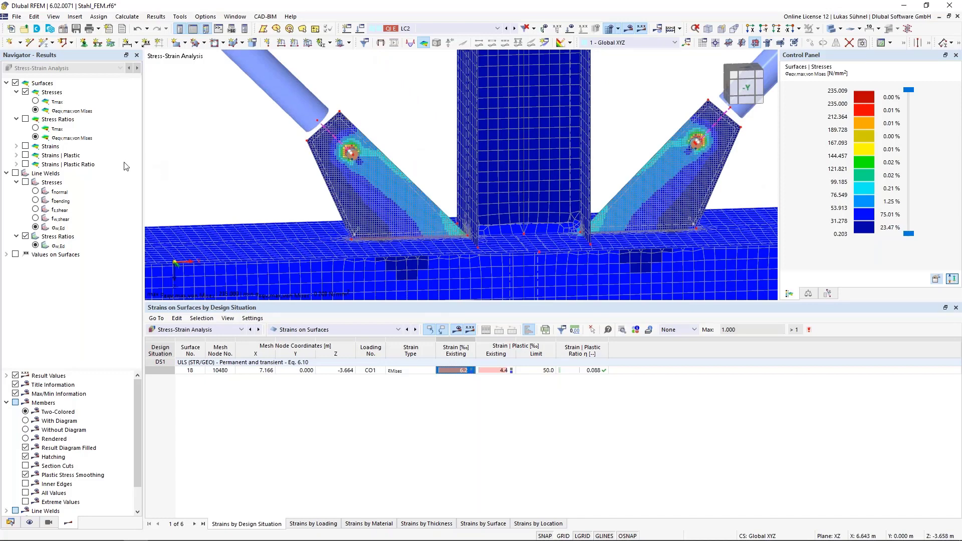
left_click(25, 146)
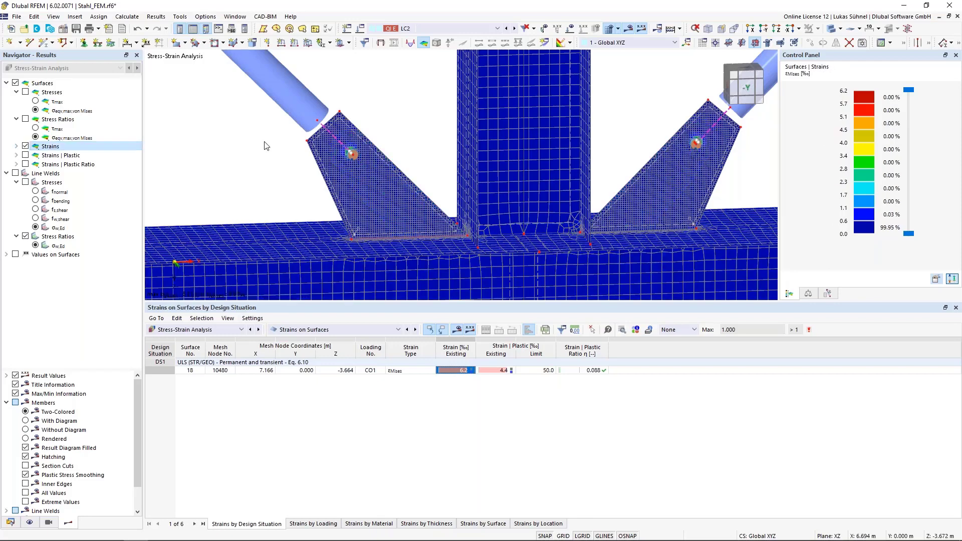
scroll(369, 148, "up", 3)
scroll(347, 145, "up", 6)
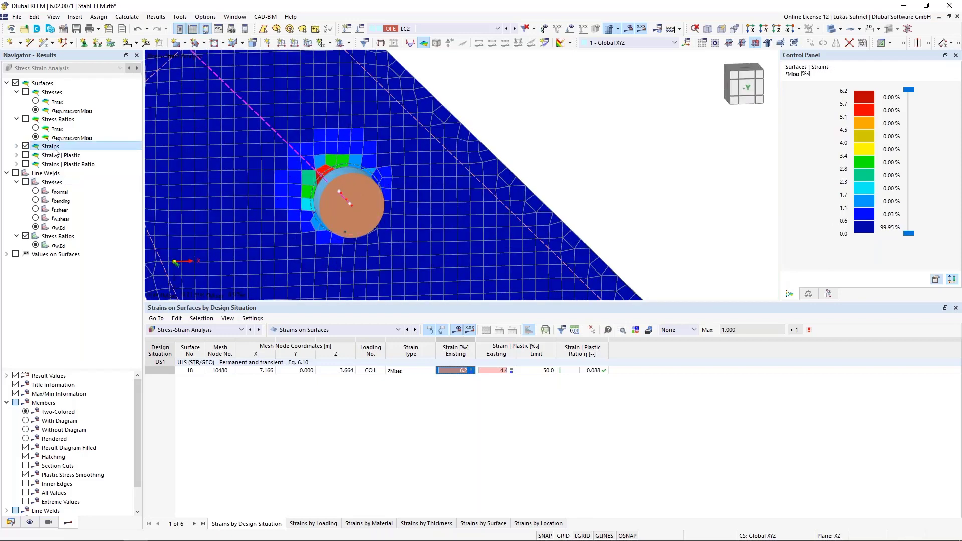
Compare the plastic strains with the plastic strain ratio around the bolt hole, leaving the plastic strains displayed.
left_click(16, 155)
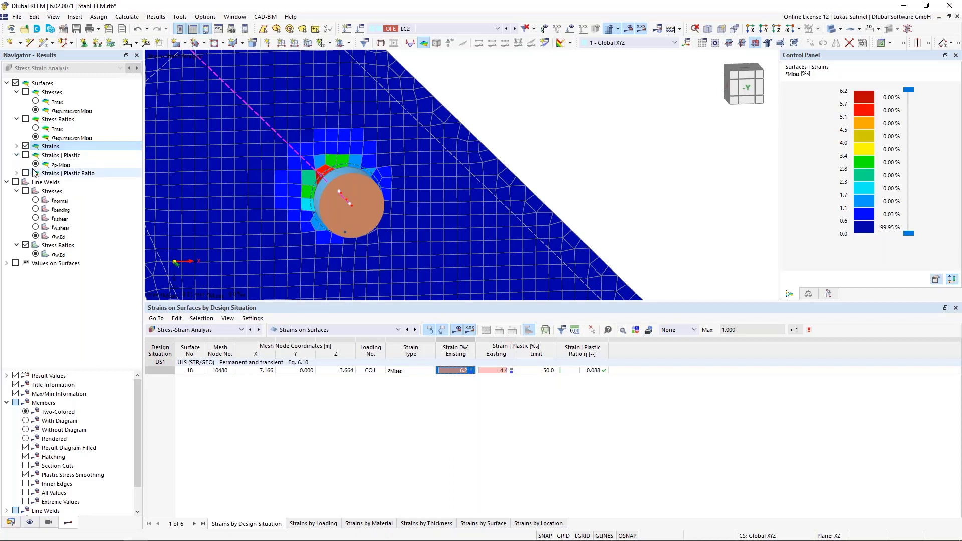
left_click(25, 156)
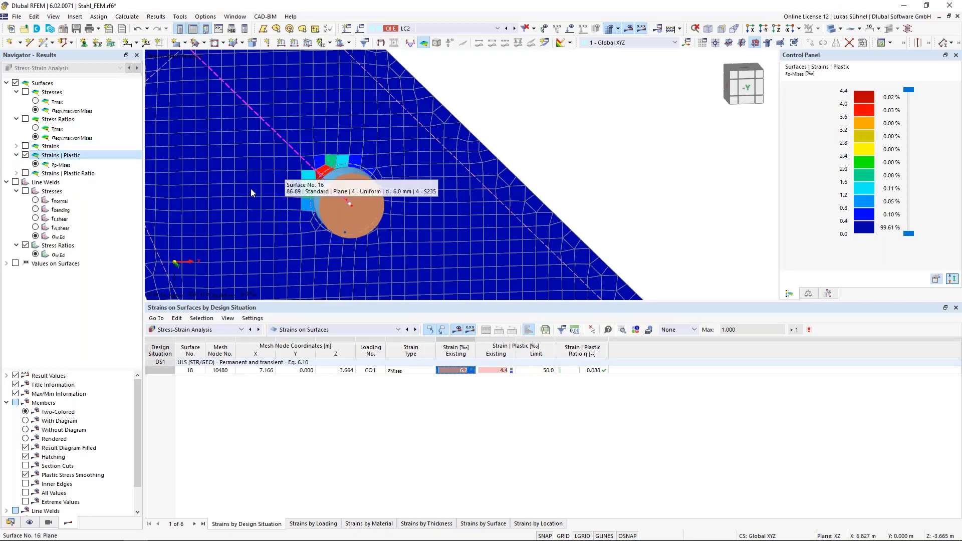
left_click(17, 173)
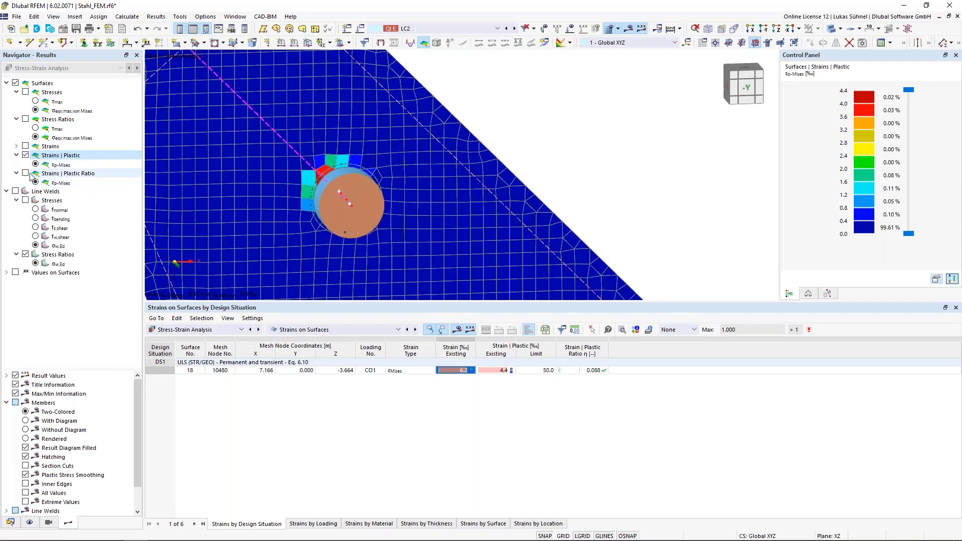
left_click(25, 173)
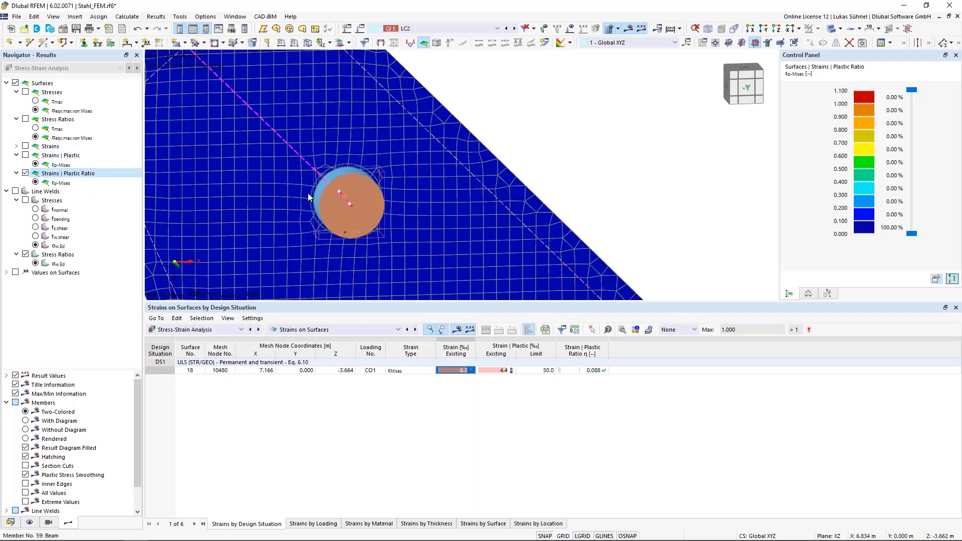
left_click(25, 154)
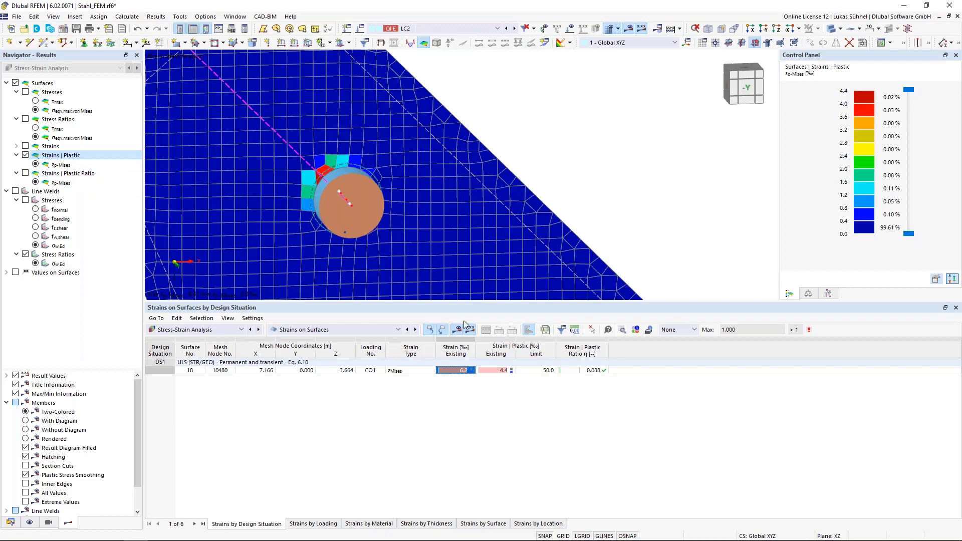
scroll(296, 198, "up", 3)
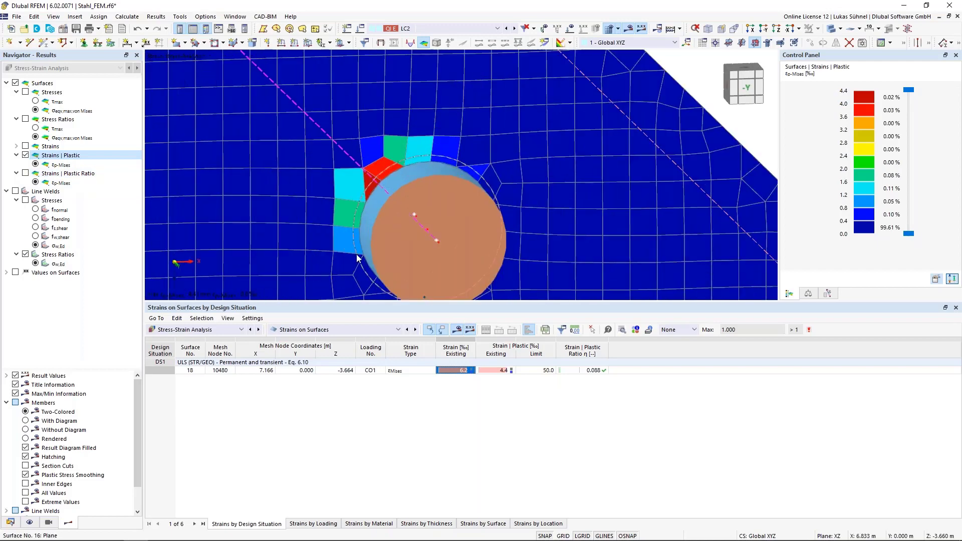
scroll(340, 187, "down", 8)
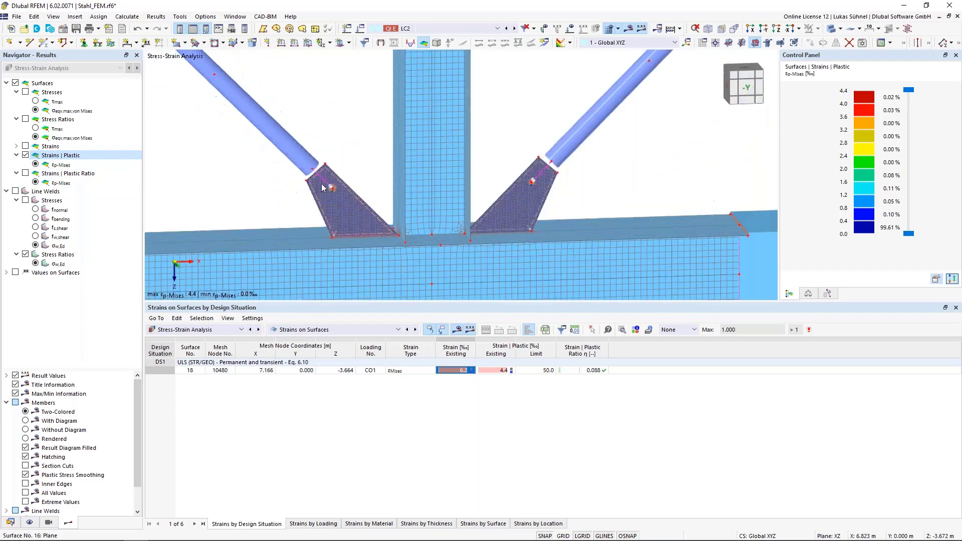